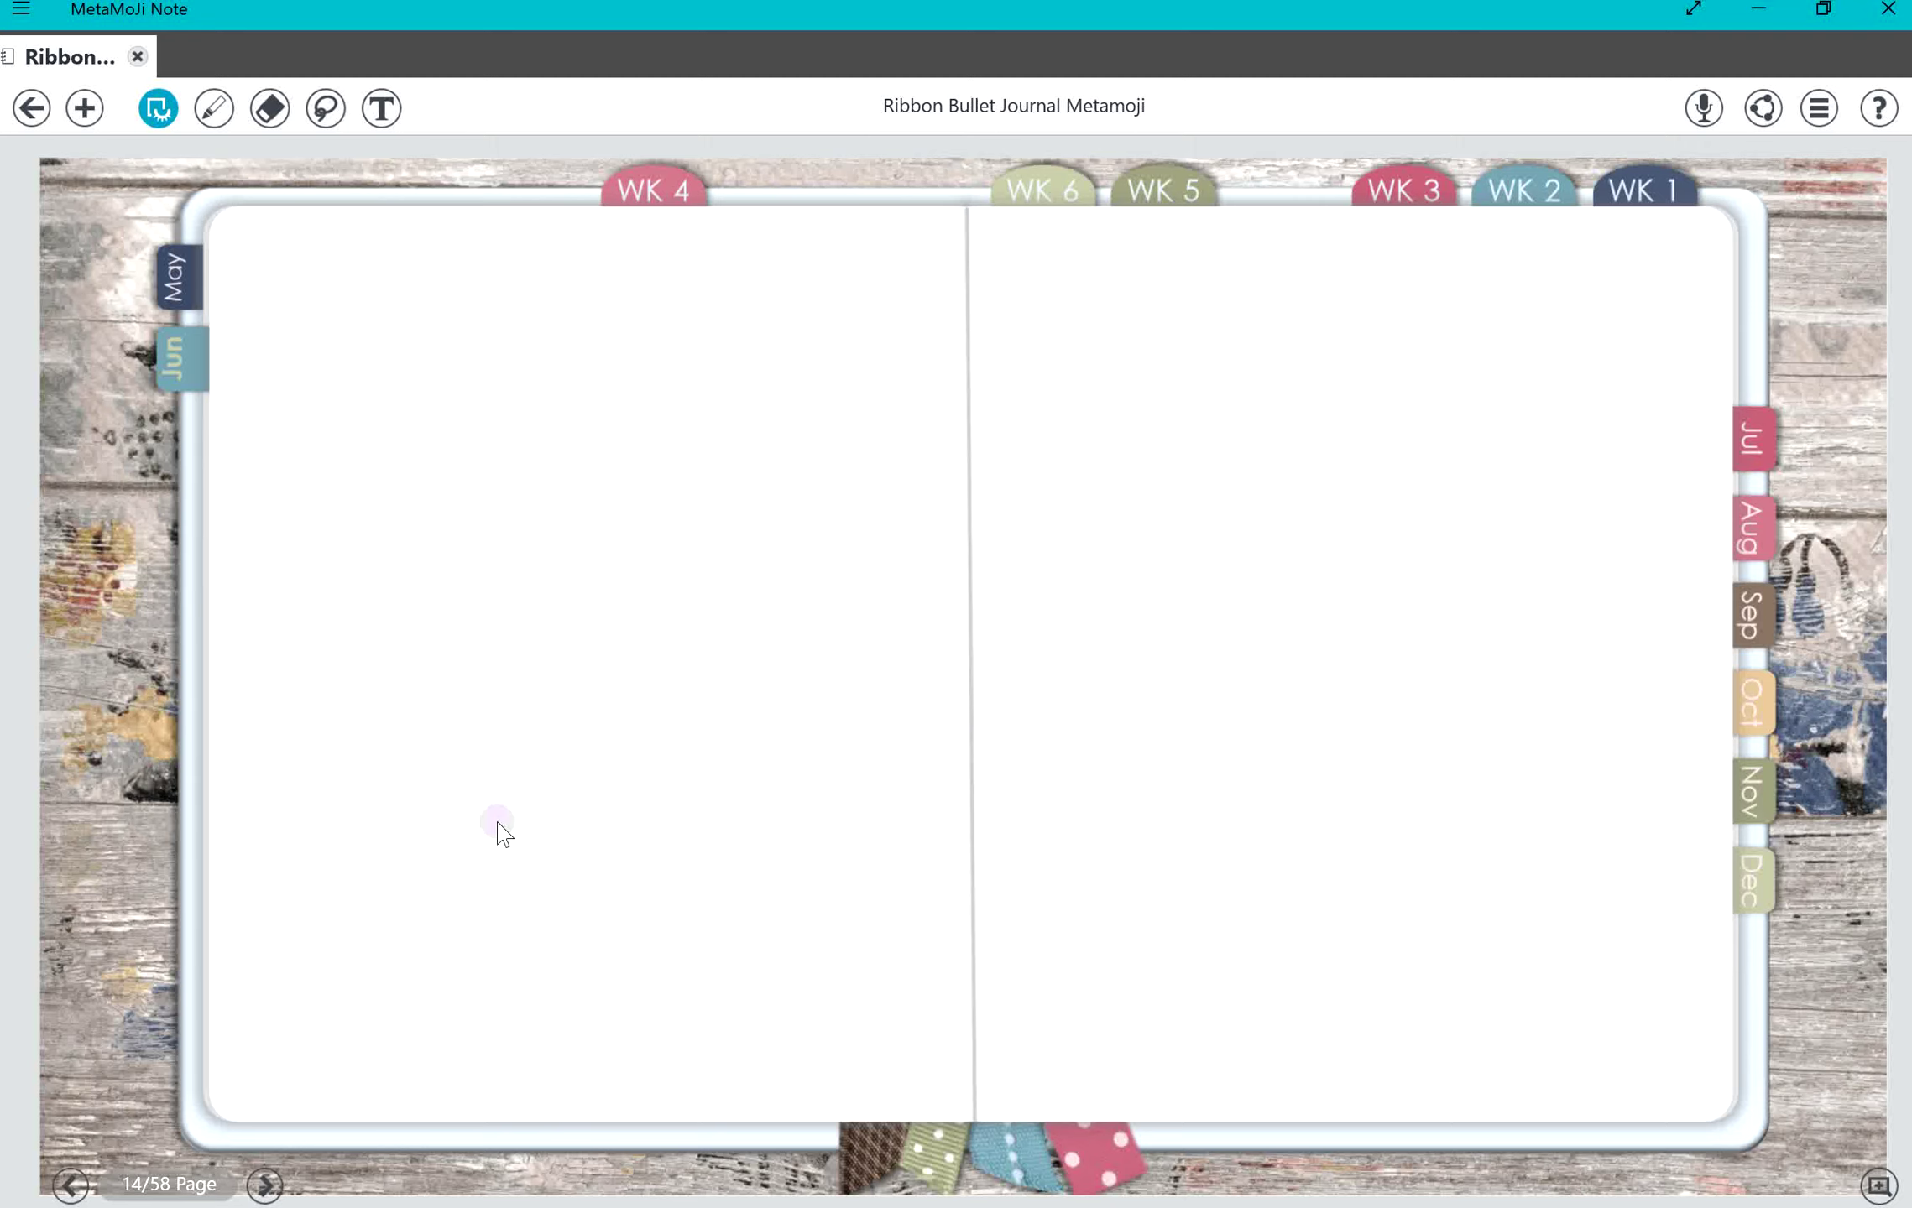
Step: Insert the weekly planner image from the photo album at Normal resolution
{"action": "left_click", "coordinate": [84, 107]}
{"action": "left_click", "coordinate": [105, 209]}
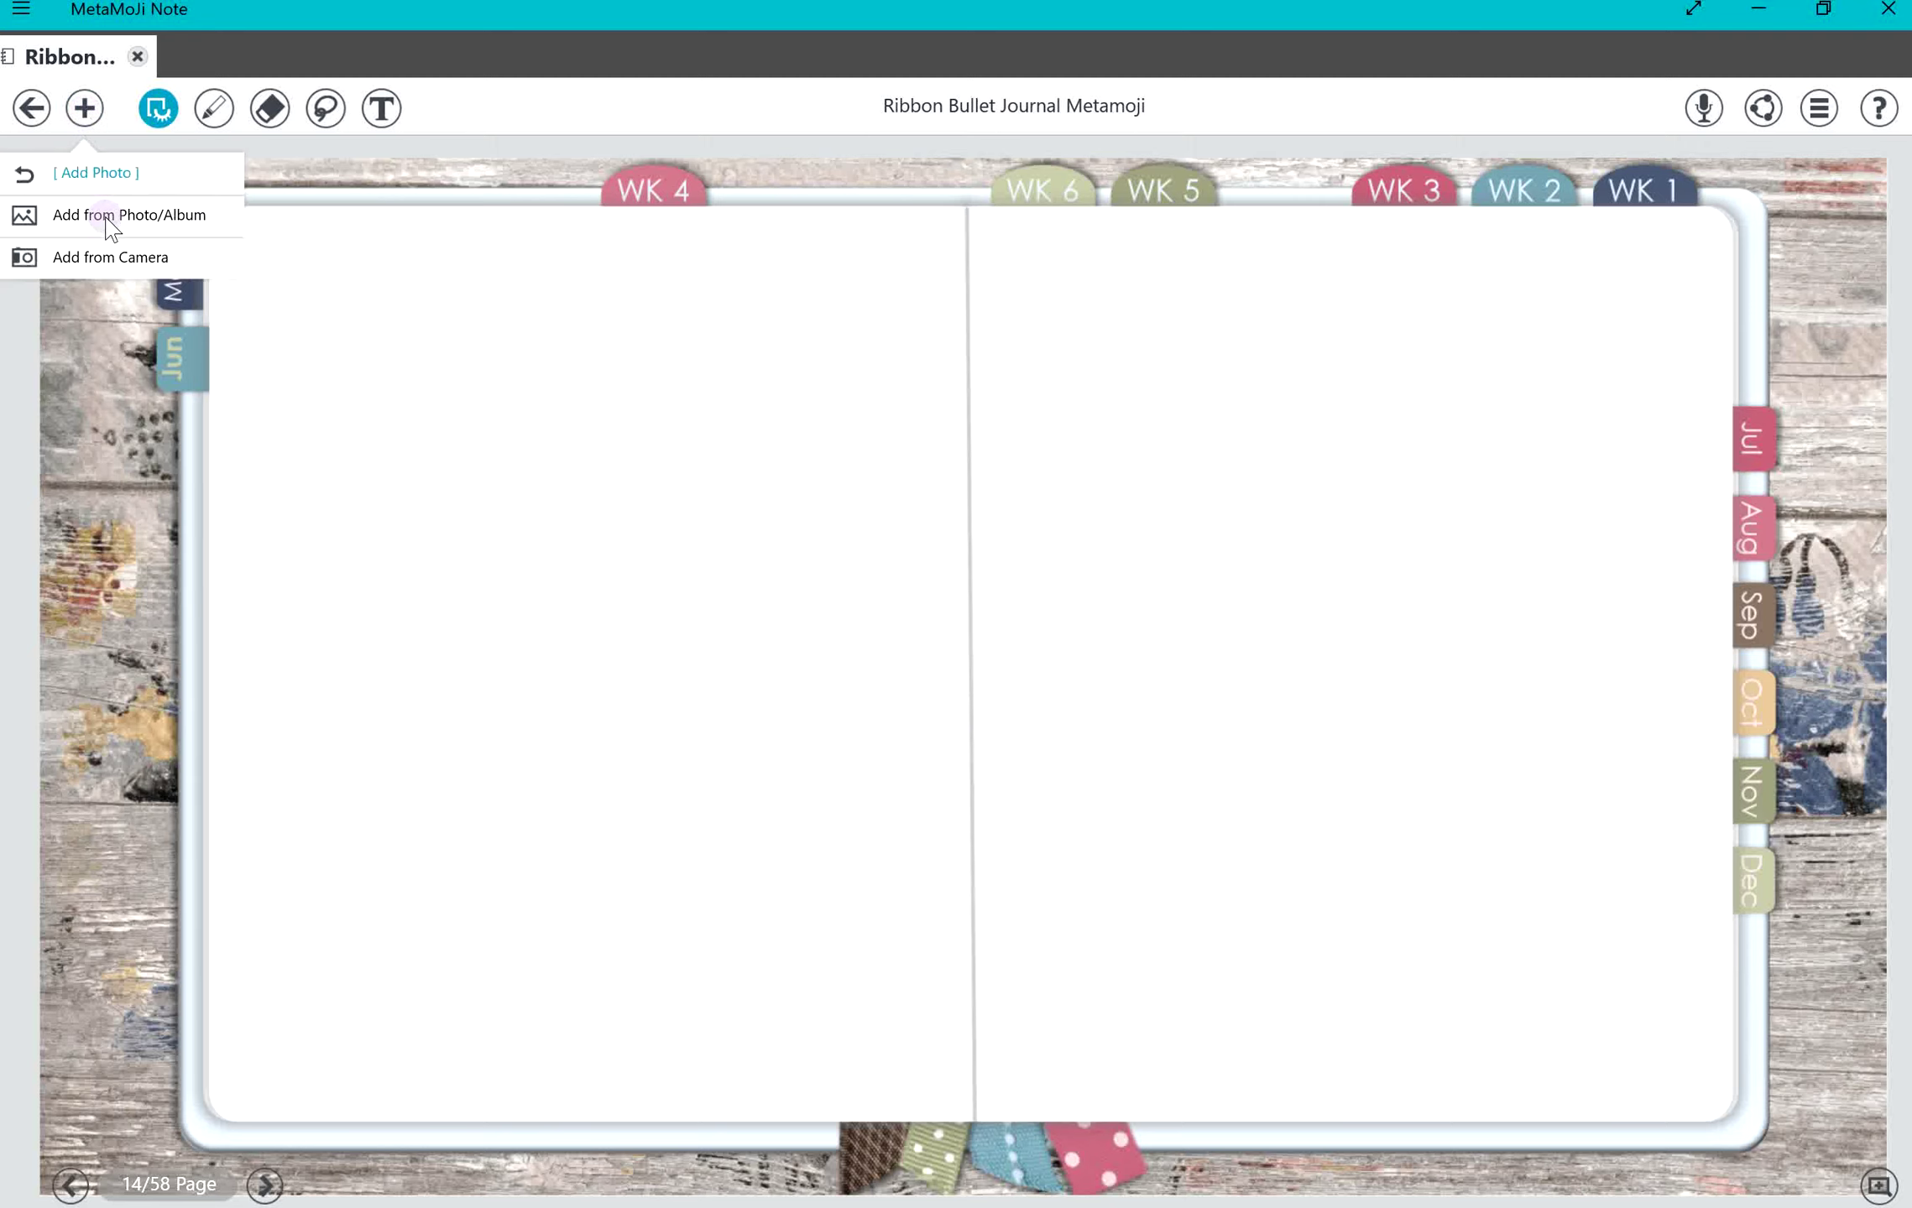
{"action": "left_click", "coordinate": [111, 211]}
{"action": "left_click", "coordinate": [1285, 1064]}
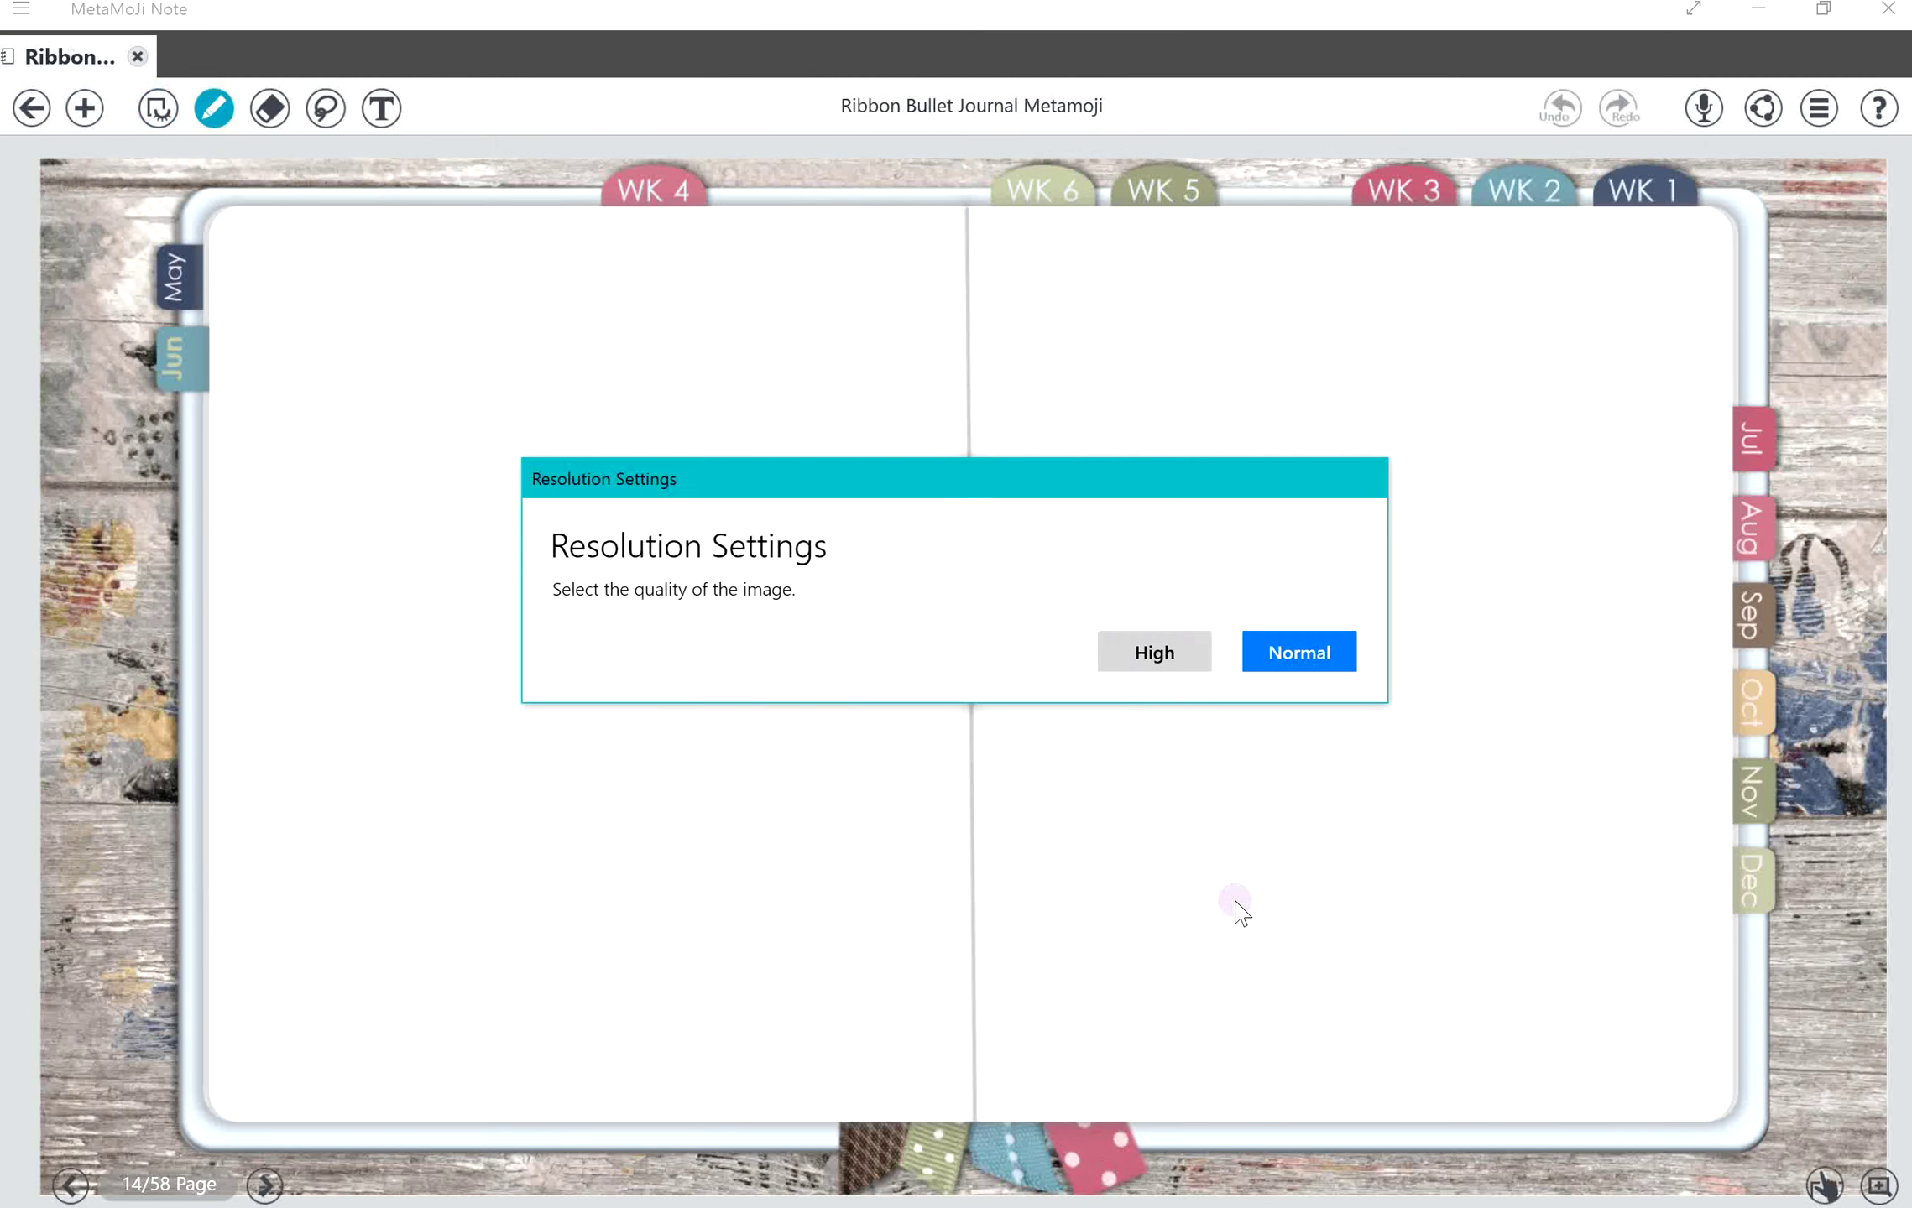
{"action": "left_click", "coordinate": [1122, 653]}
Step: Move the planner toward the top-left and crop its top, left, right and bottom edges
{"action": "left_click", "coordinate": [326, 107]}
{"action": "left_click", "coordinate": [952, 604]}
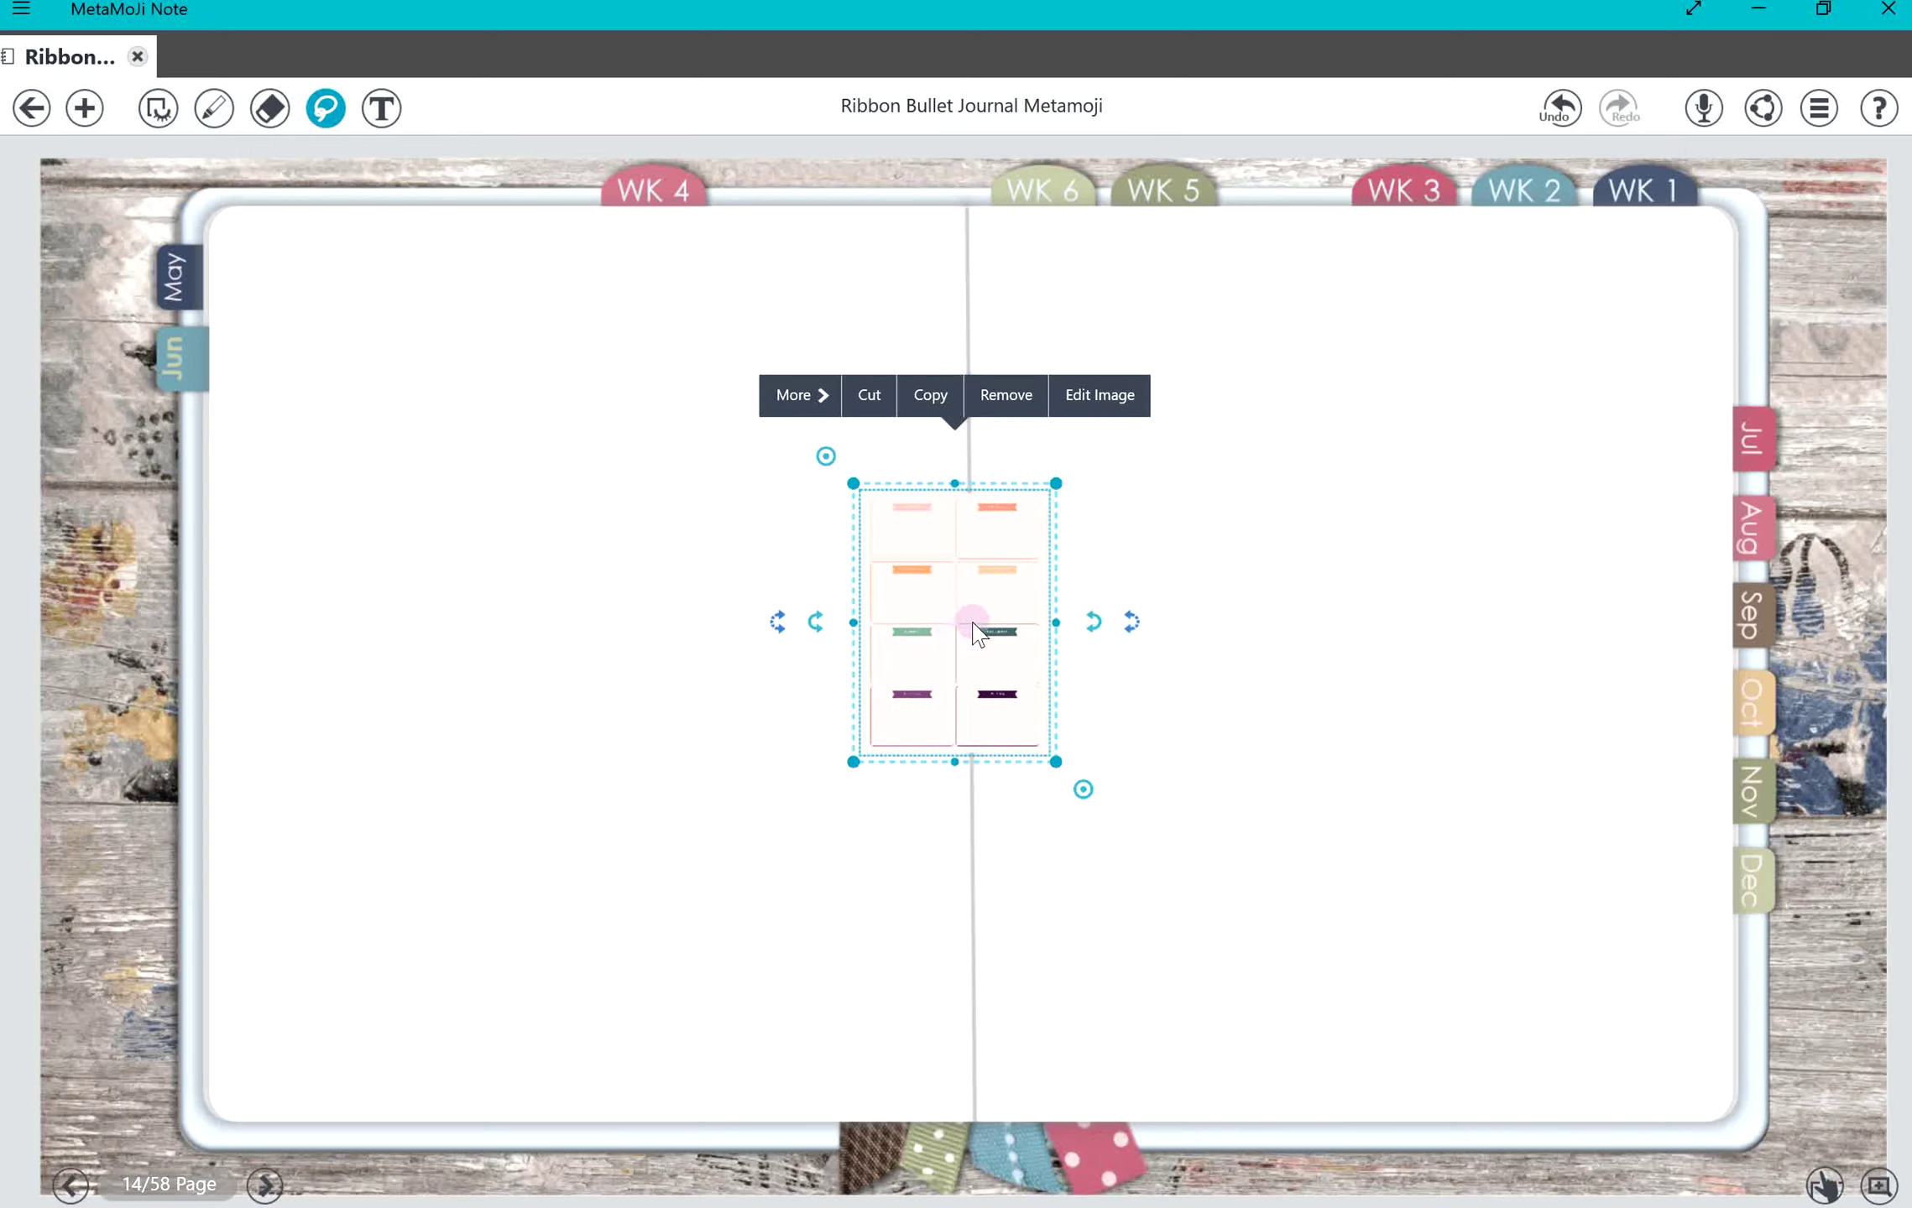
{"action": "left_click_drag", "start_coordinate": [973, 623], "coordinate": [352, 378]}
{"action": "left_click", "coordinate": [514, 600]}
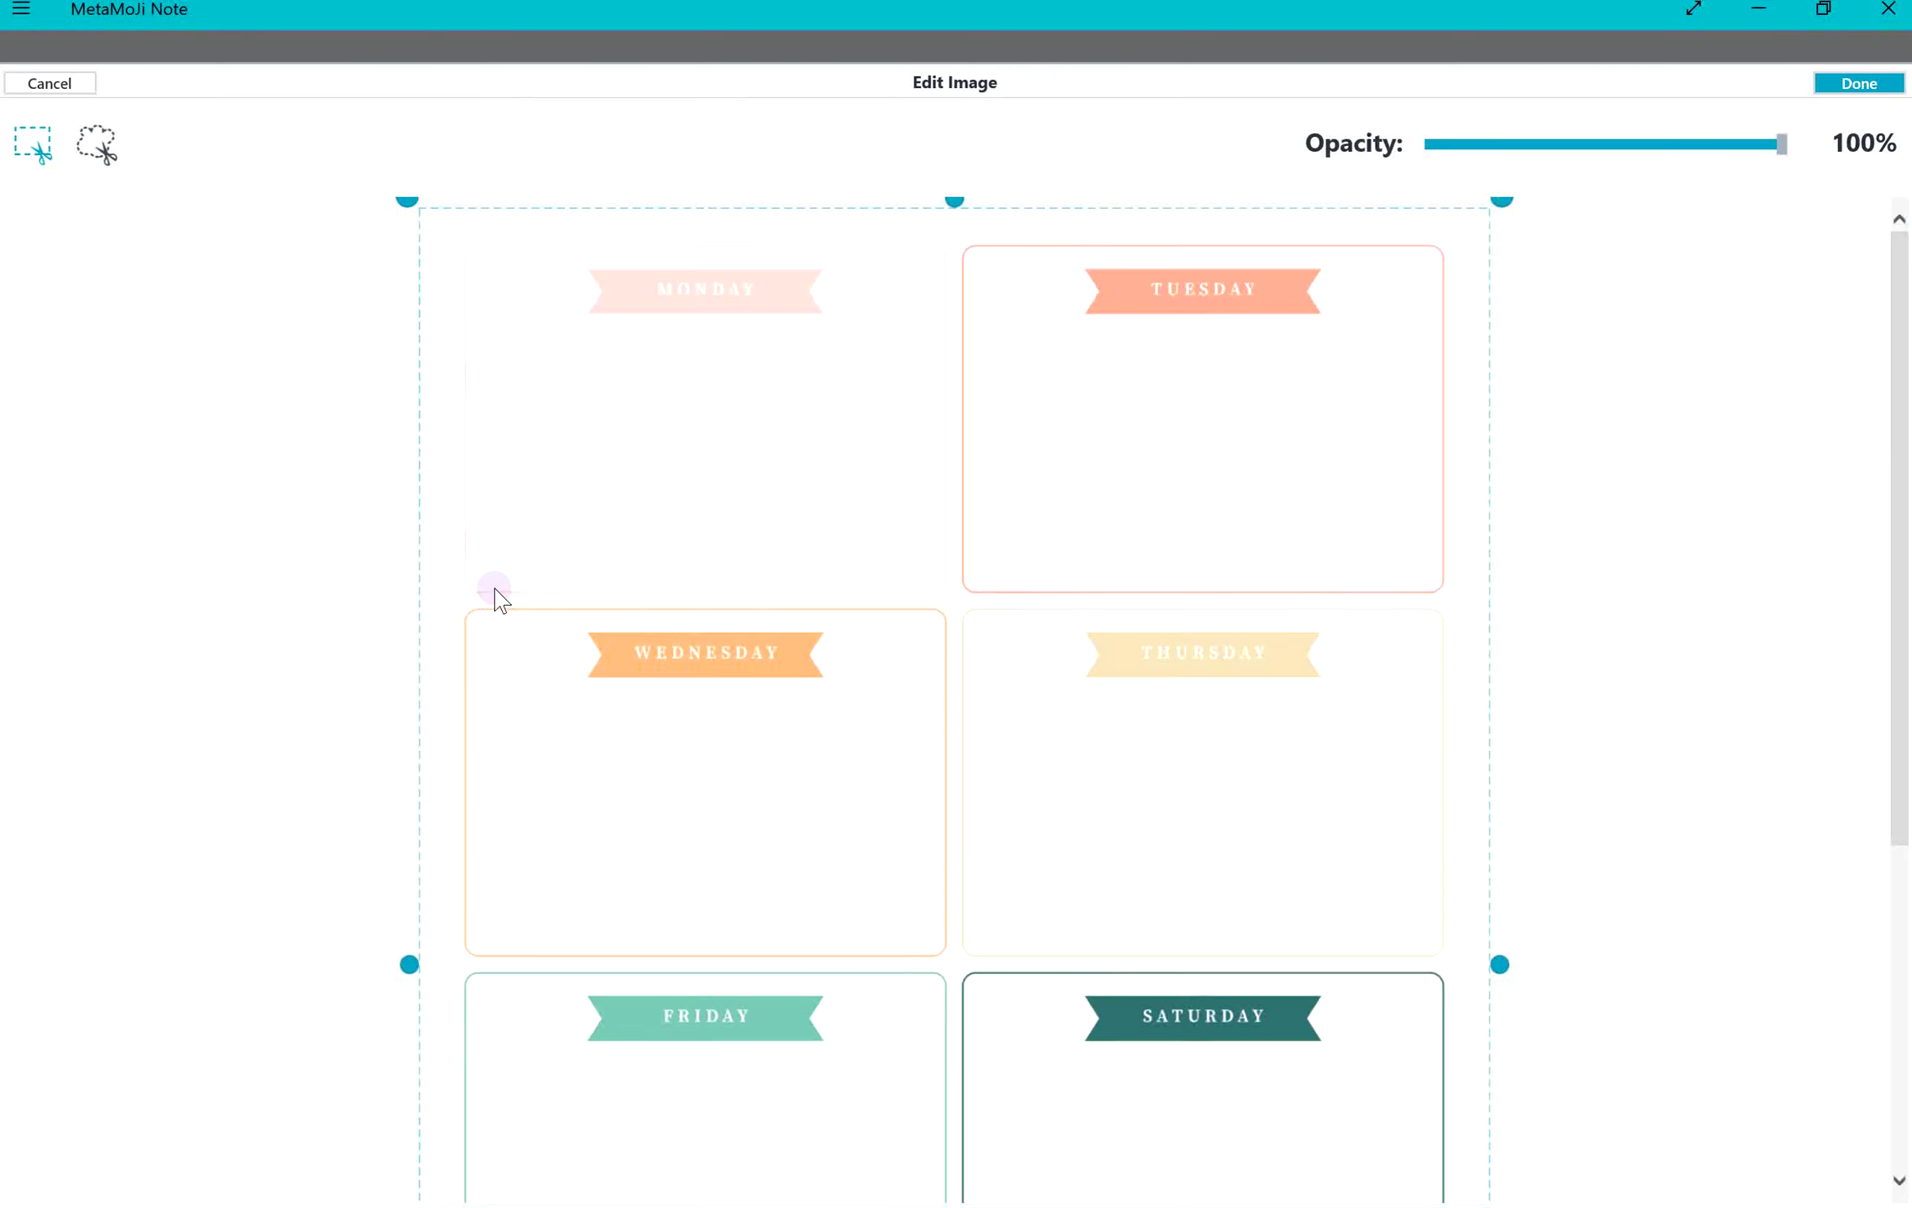
{"action": "left_click_drag", "start_coordinate": [958, 201], "coordinate": [953, 225]}
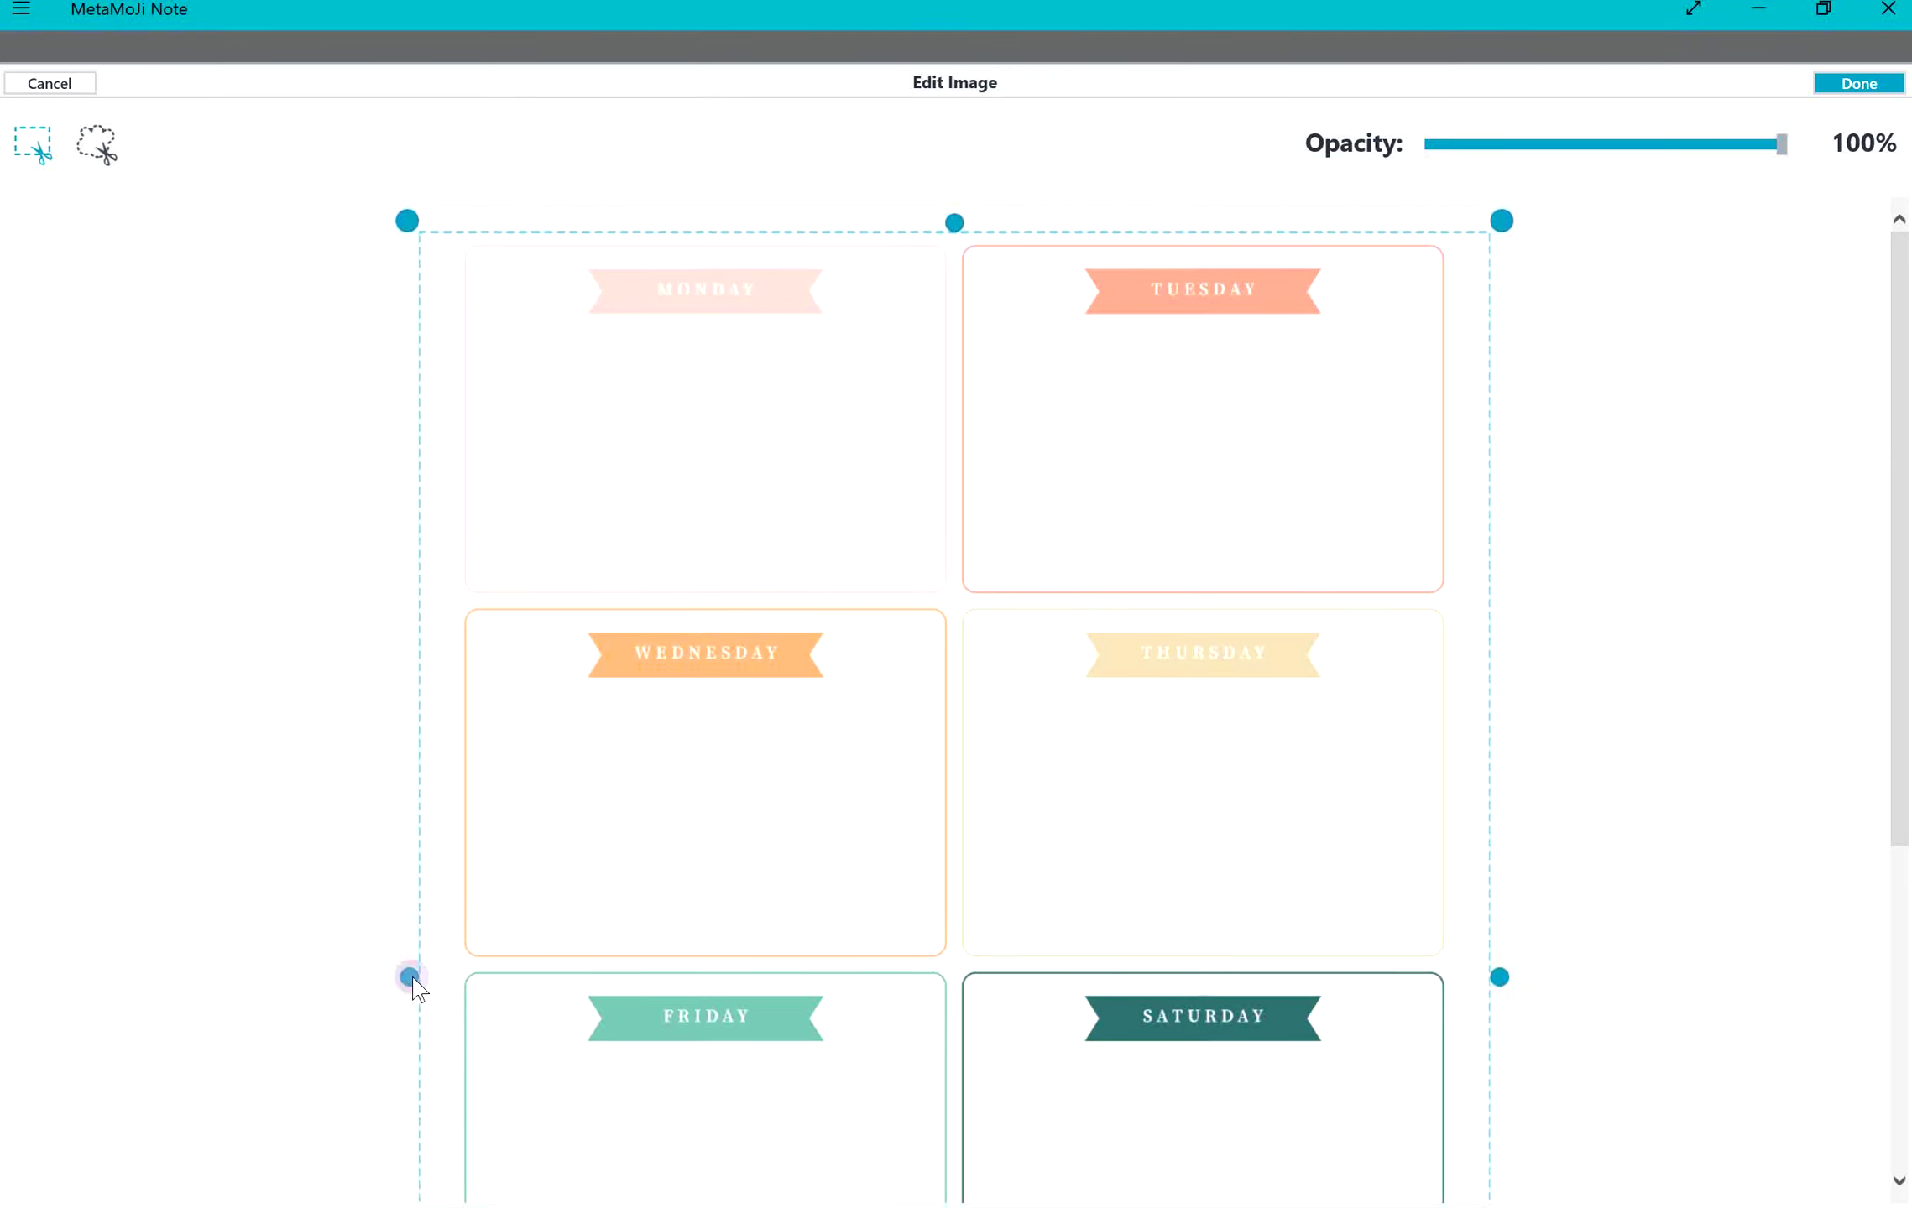
{"action": "left_click_drag", "start_coordinate": [417, 987], "coordinate": [450, 991]}
{"action": "left_click_drag", "start_coordinate": [1513, 996], "coordinate": [1466, 979]}
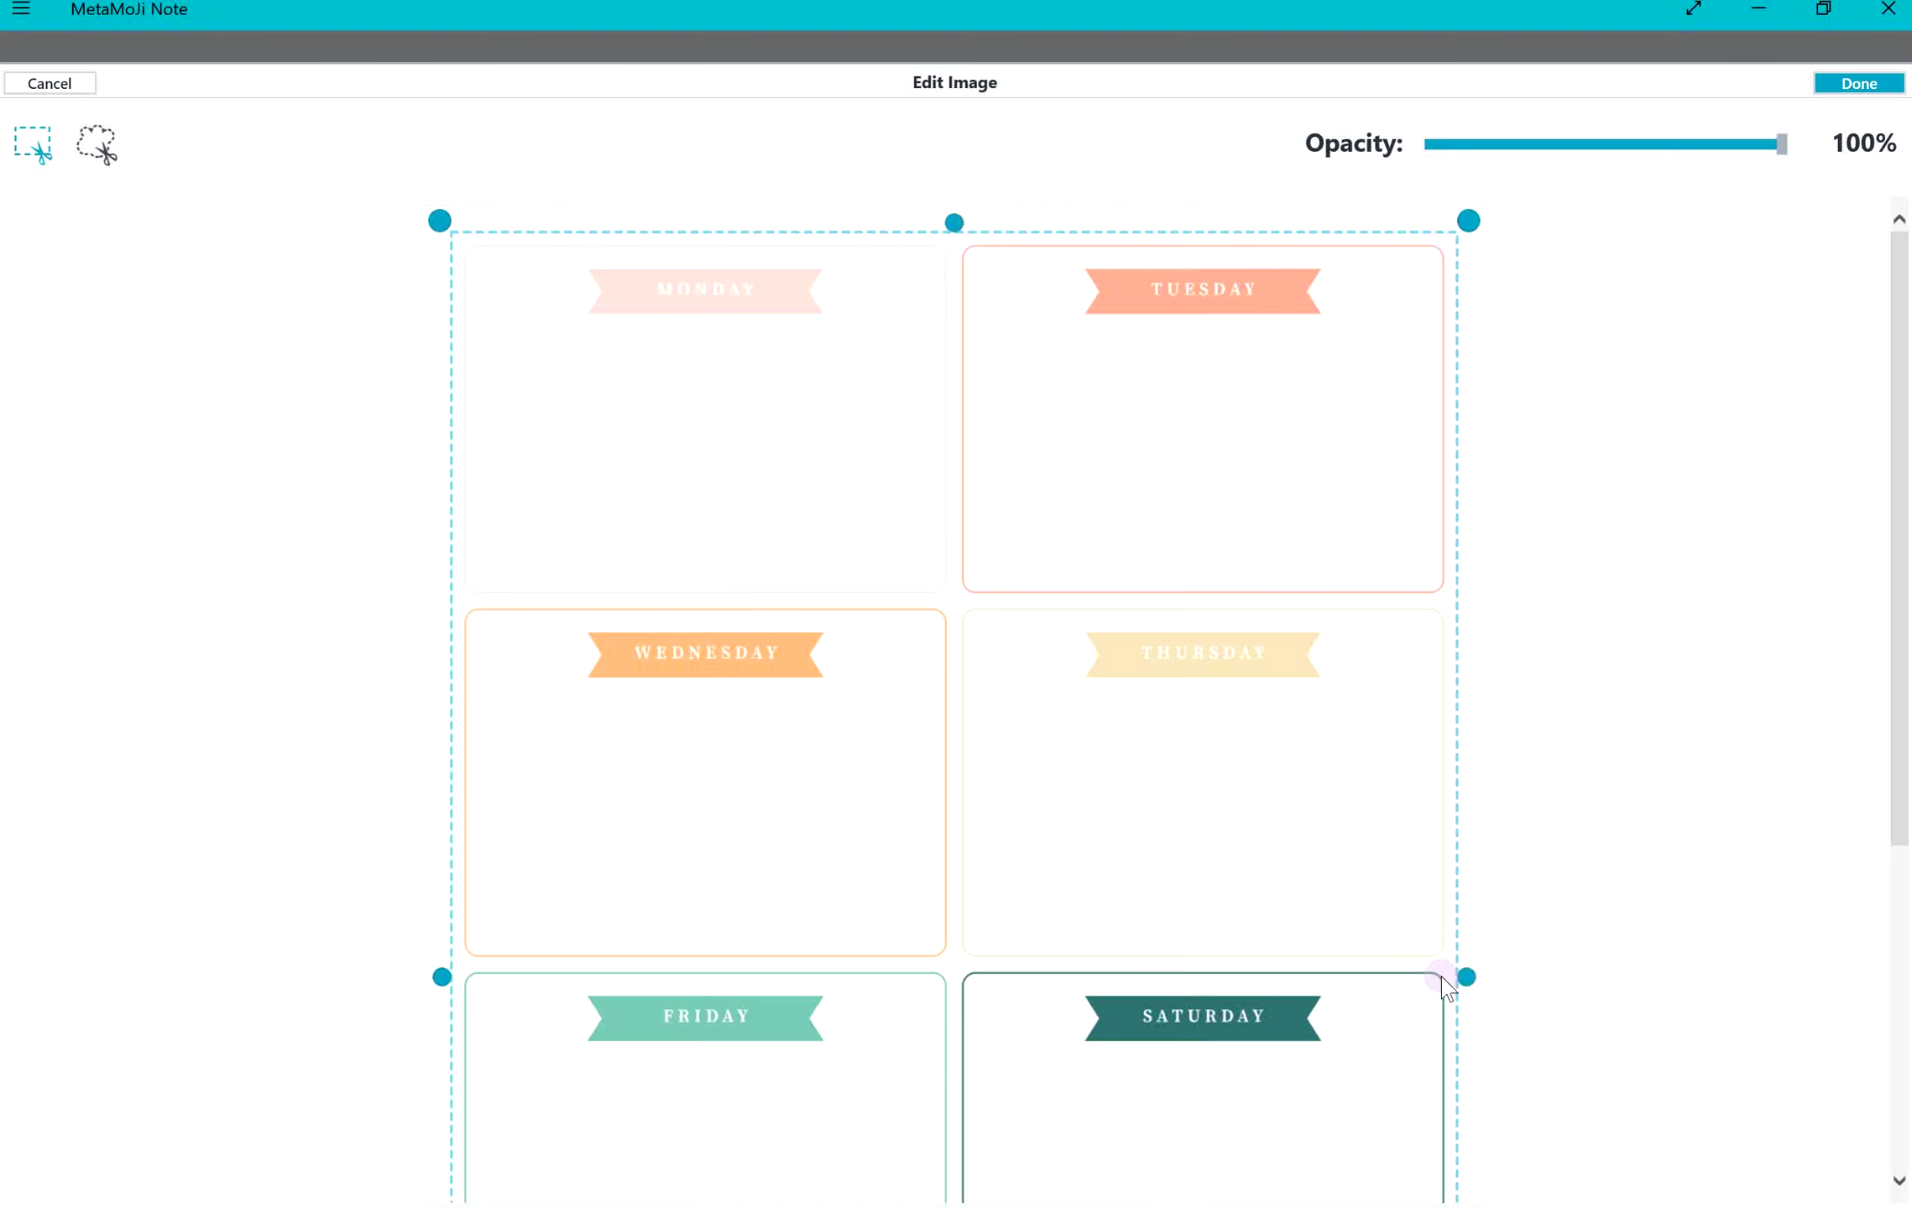
{"action": "scroll", "coordinate": [974, 1145], "scroll_direction": "down", "scroll_amount": 5}
{"action": "left_click_drag", "start_coordinate": [955, 1188], "coordinate": [954, 1180]}
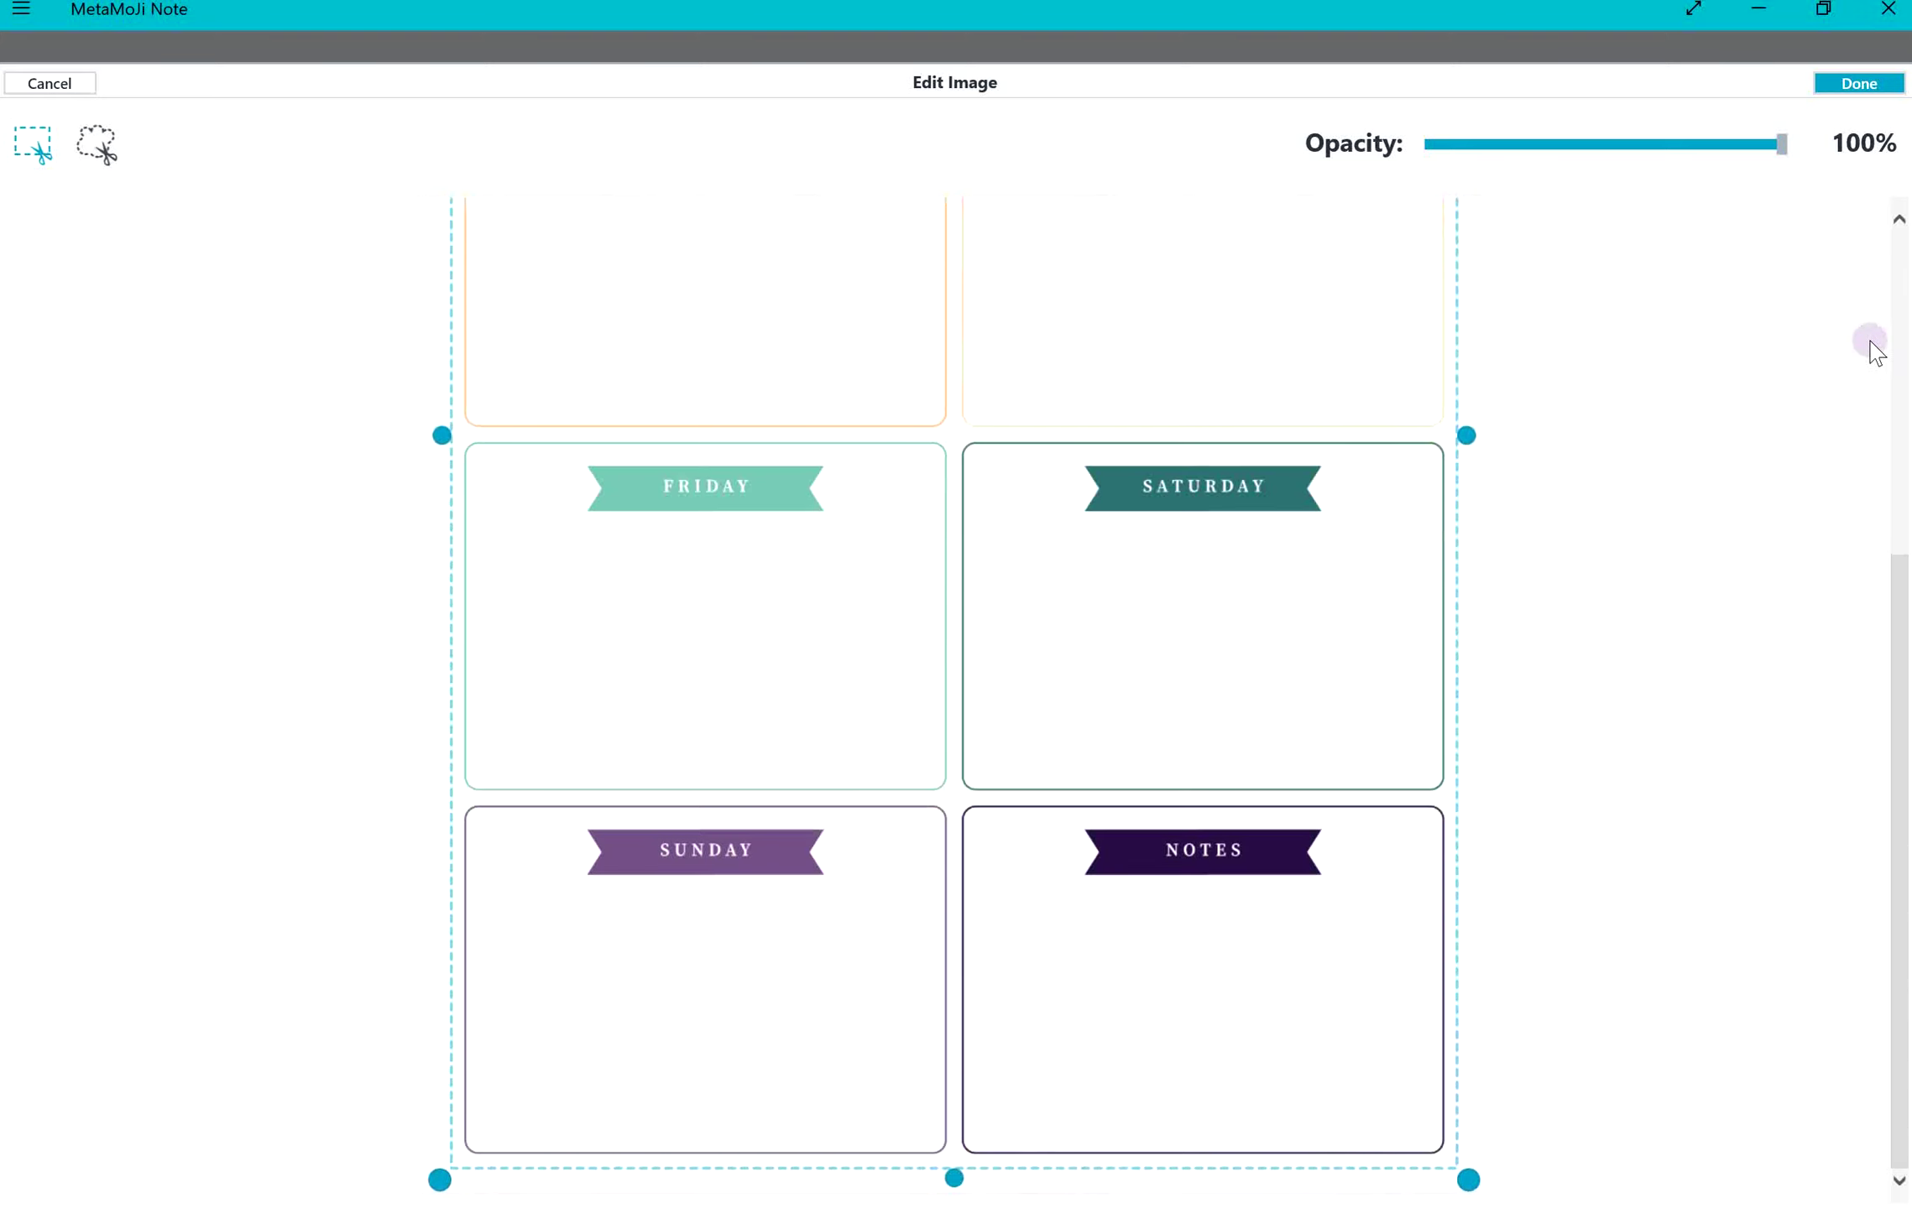
{"action": "left_click", "coordinate": [1851, 88]}
Step: Enlarge and position the cropped planner so it fills the left page
{"action": "left_click_drag", "start_coordinate": [461, 538], "coordinate": [893, 976]}
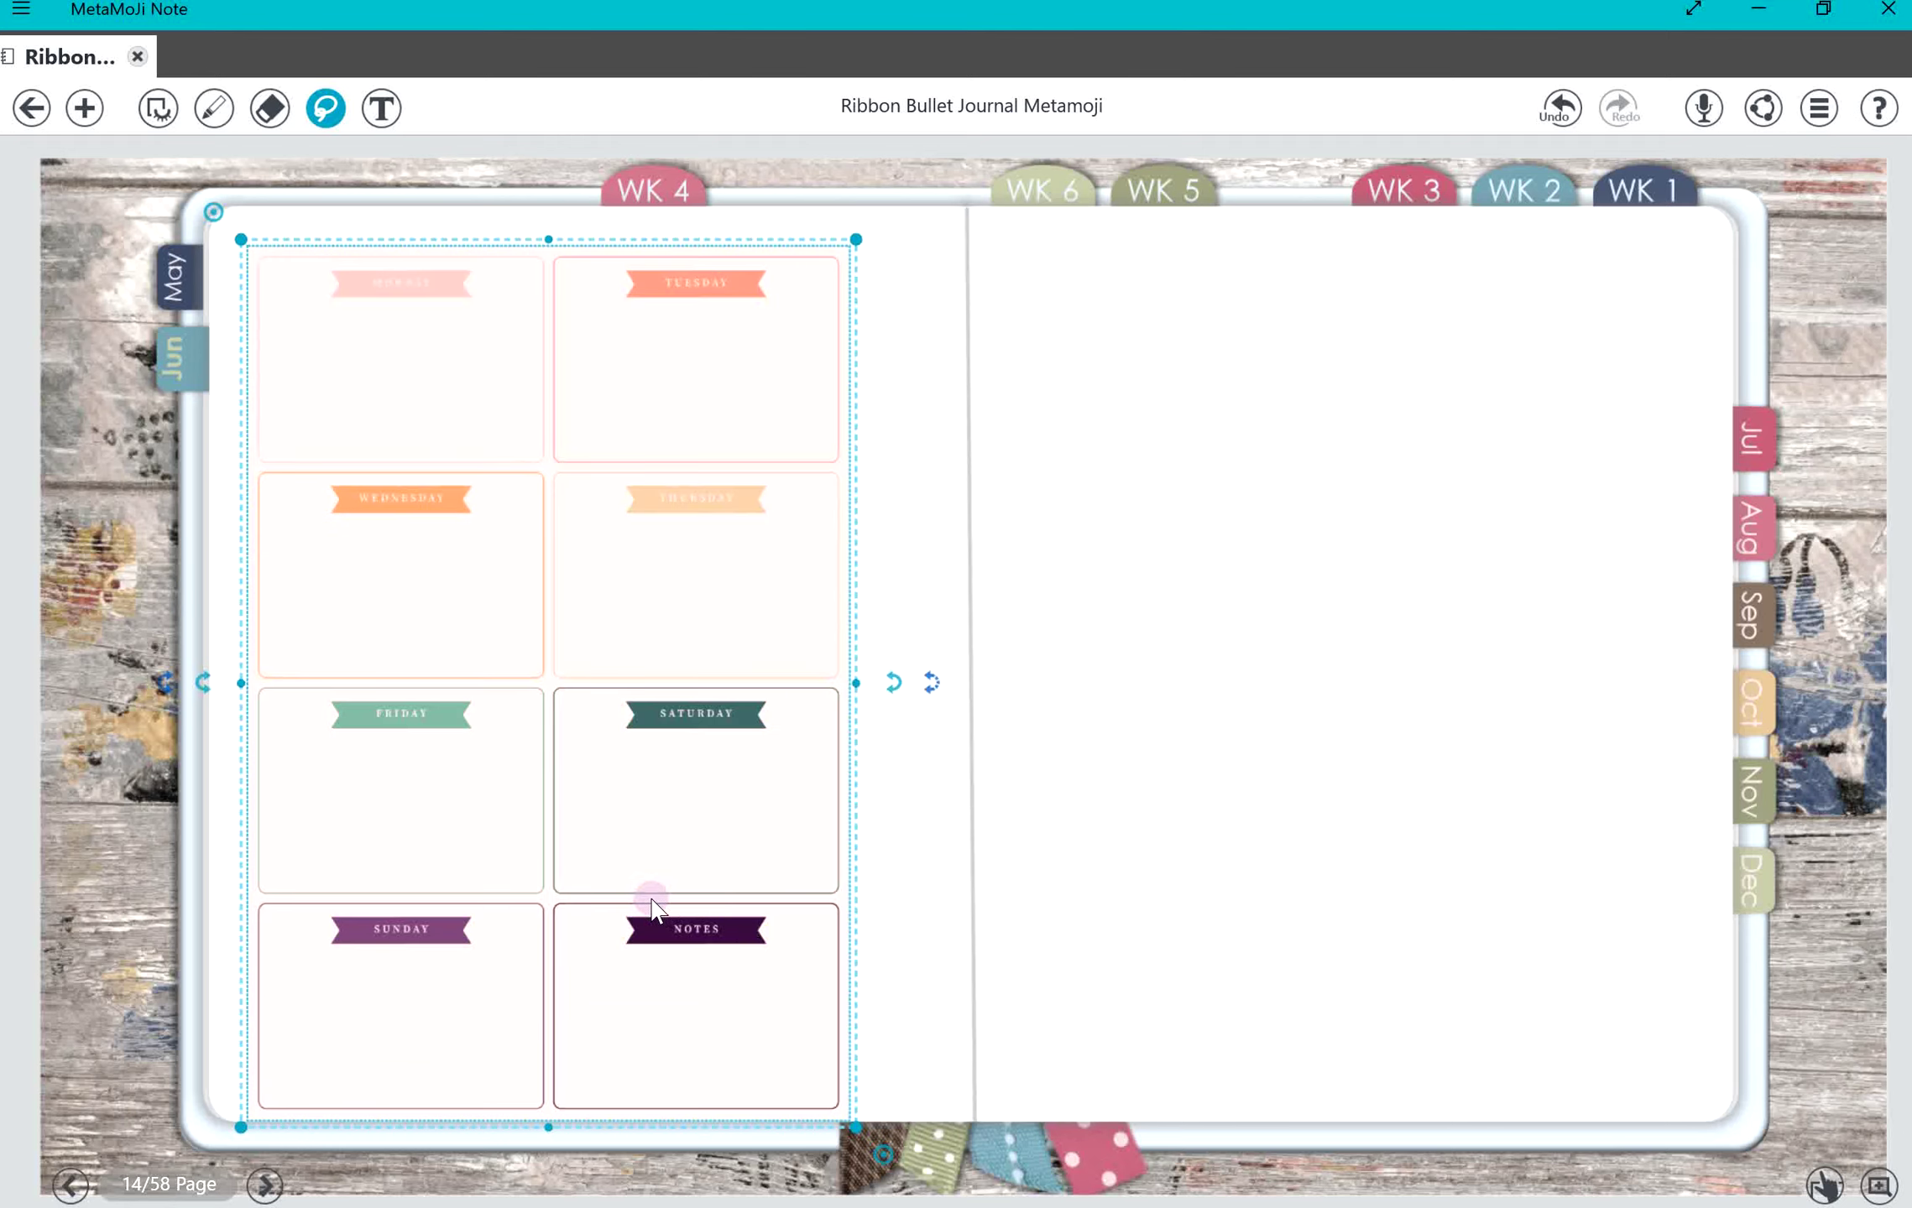
{"action": "left_click_drag", "start_coordinate": [649, 906], "coordinate": [615, 860]}
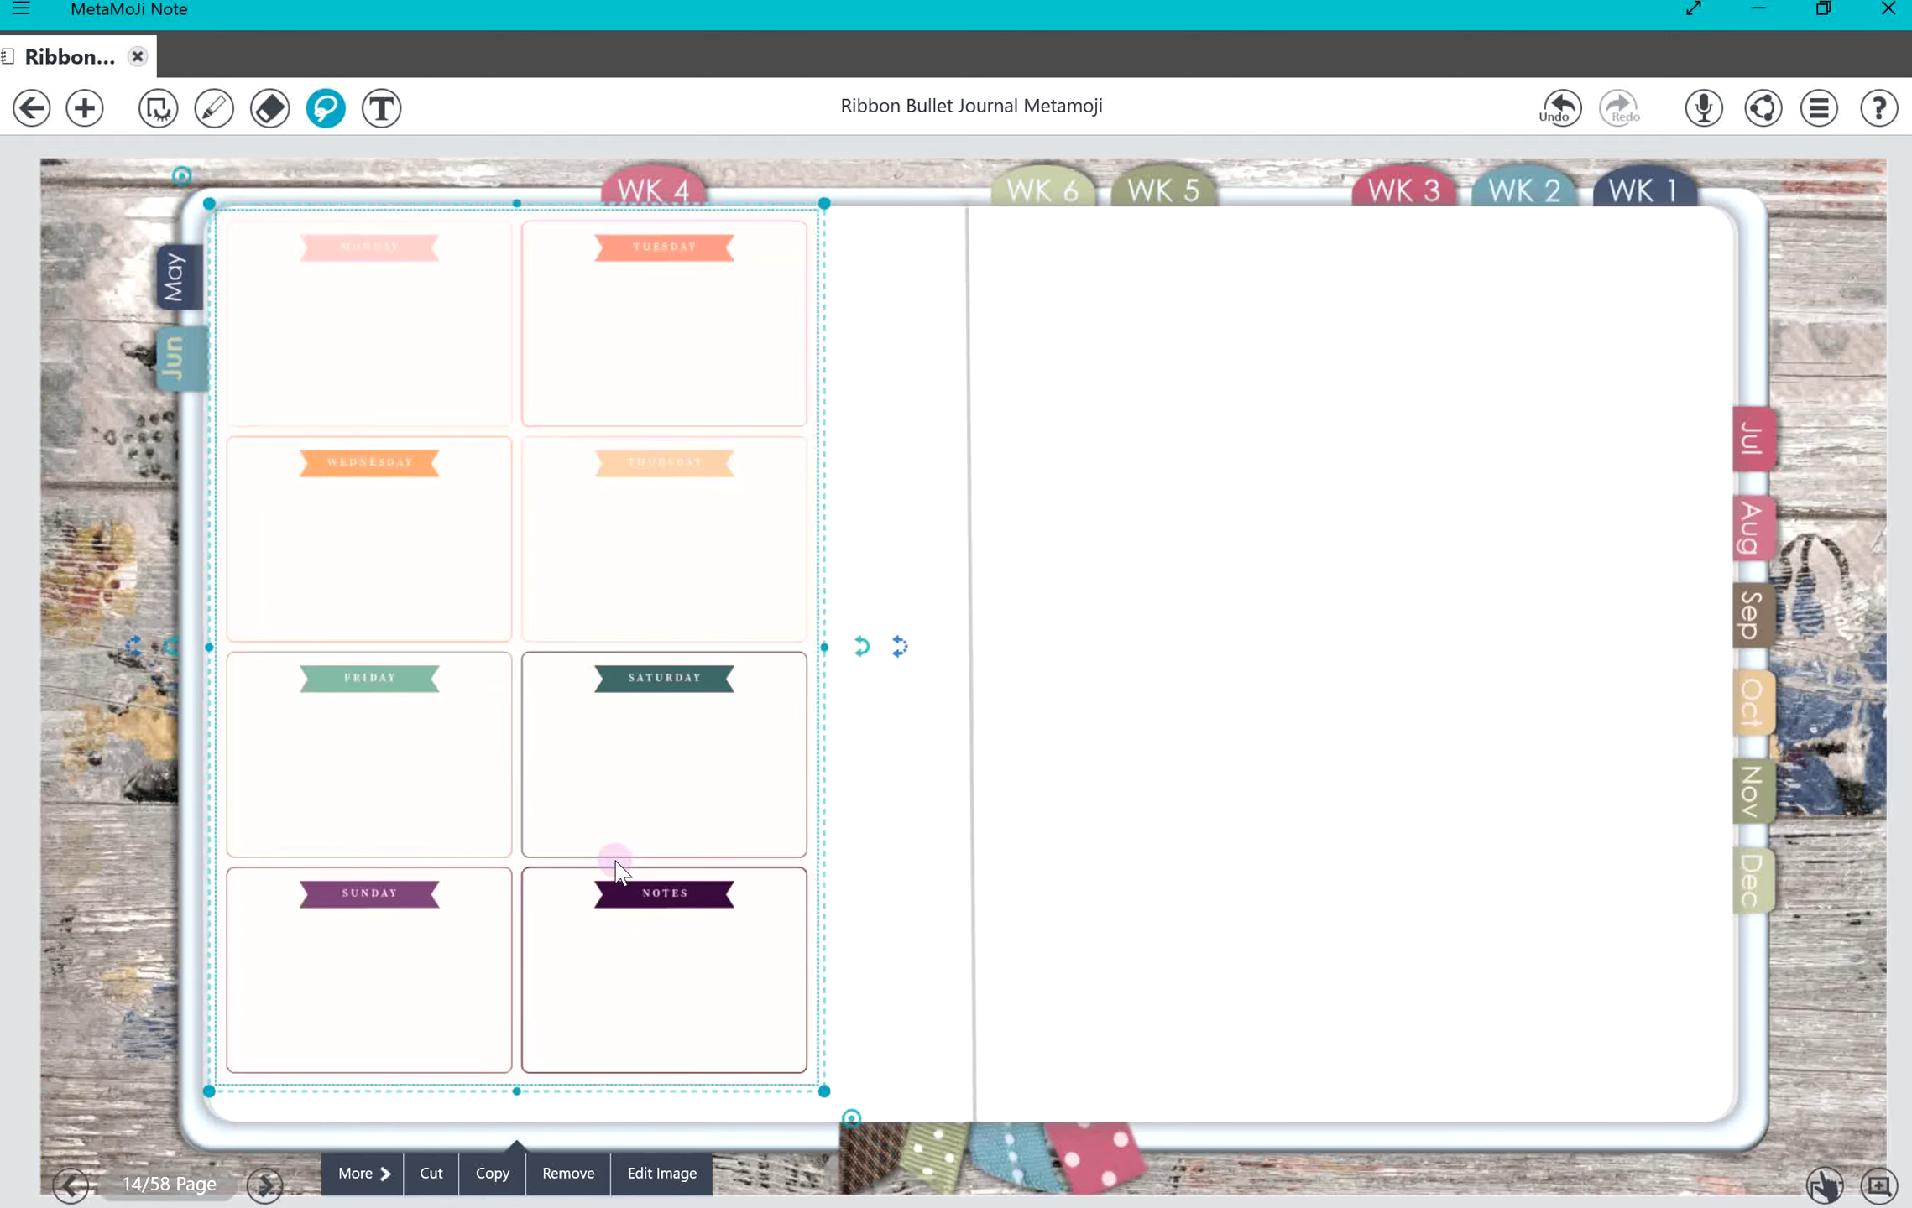
{"action": "left_click_drag", "start_coordinate": [844, 1110], "coordinate": [872, 1128]}
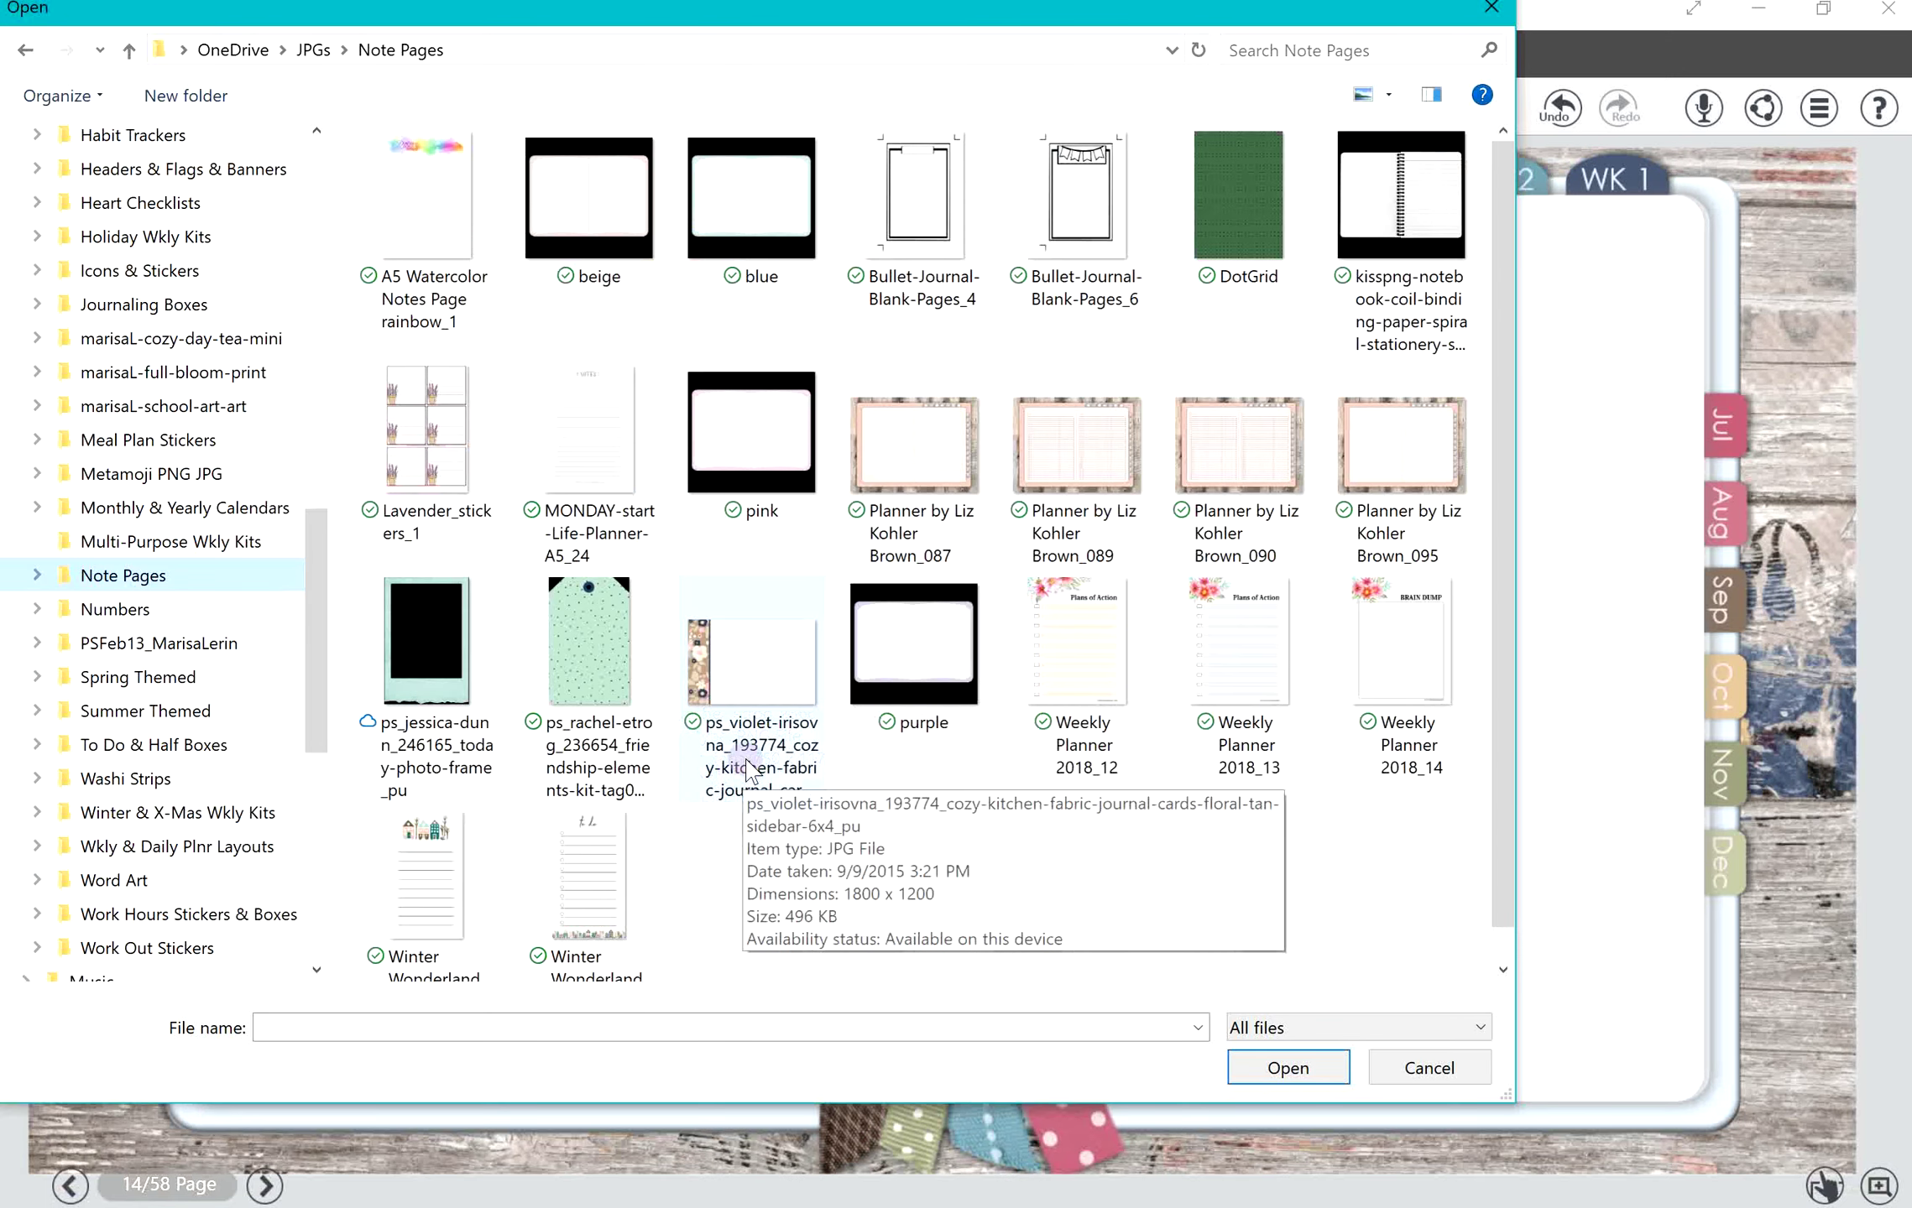
Step: Insert the floral lined note card at Normal resolution and move it to the lower right page
{"action": "left_click", "coordinate": [742, 789]}
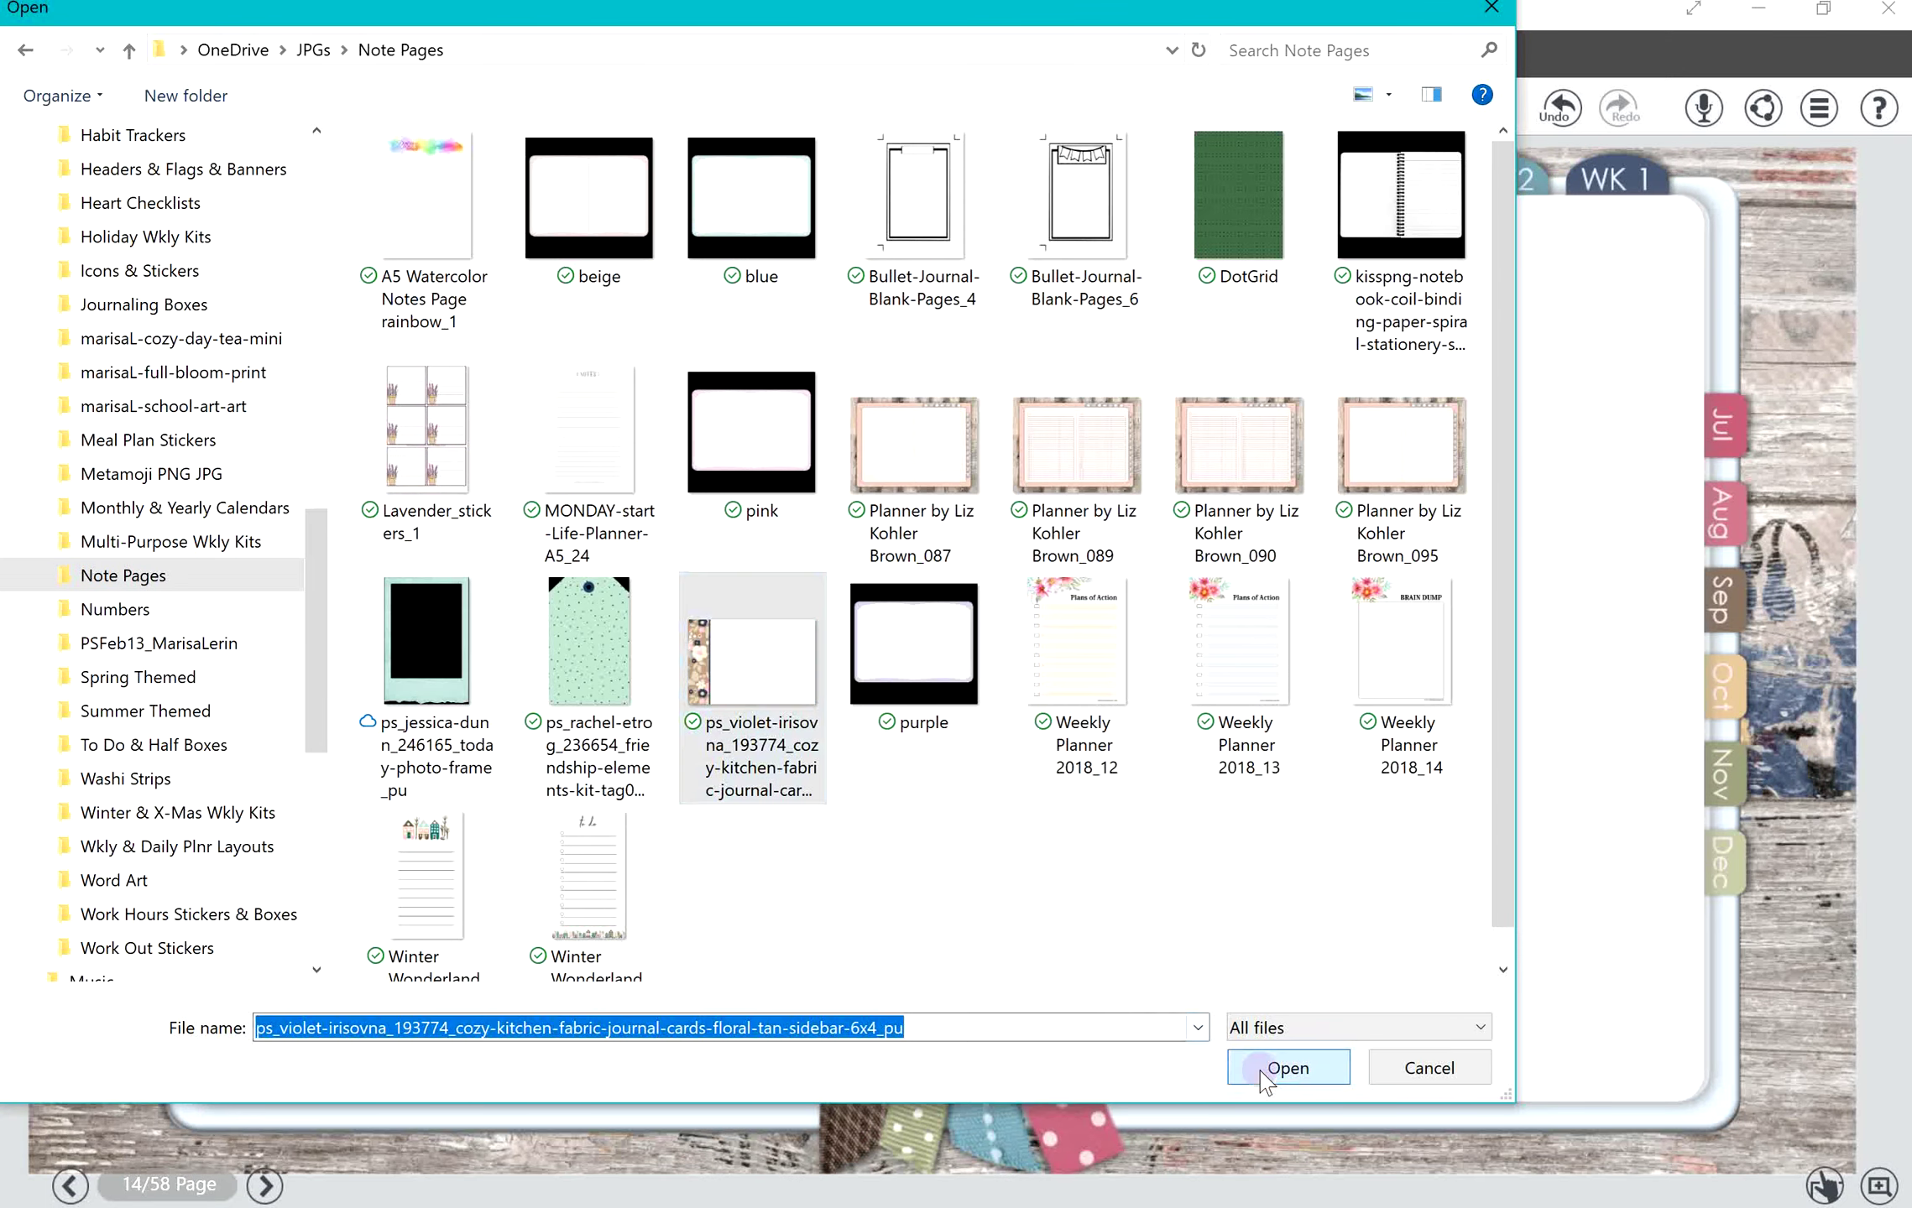
{"action": "left_click", "coordinate": [1287, 1067]}
{"action": "left_click", "coordinate": [1112, 665]}
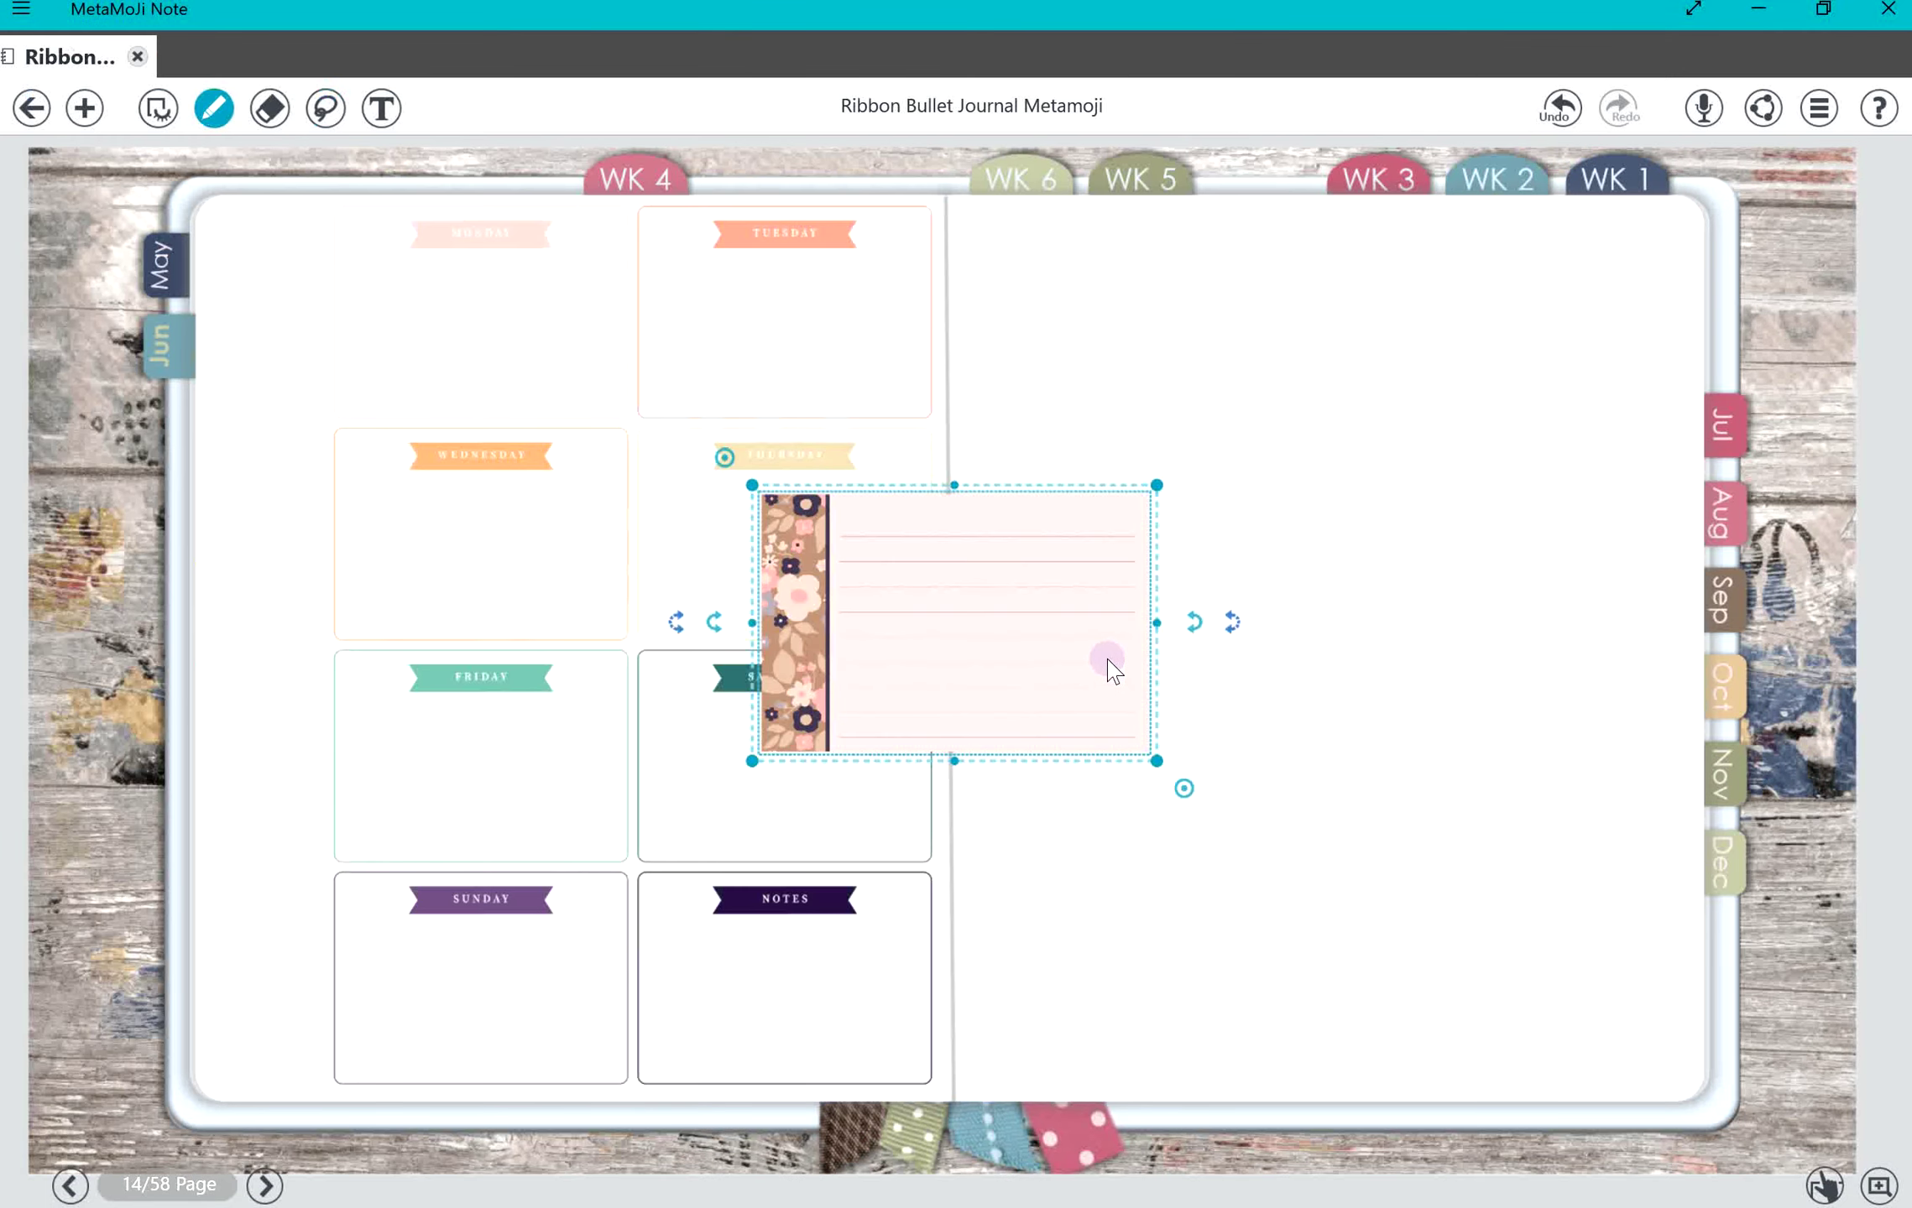
{"action": "left_click", "coordinate": [326, 108]}
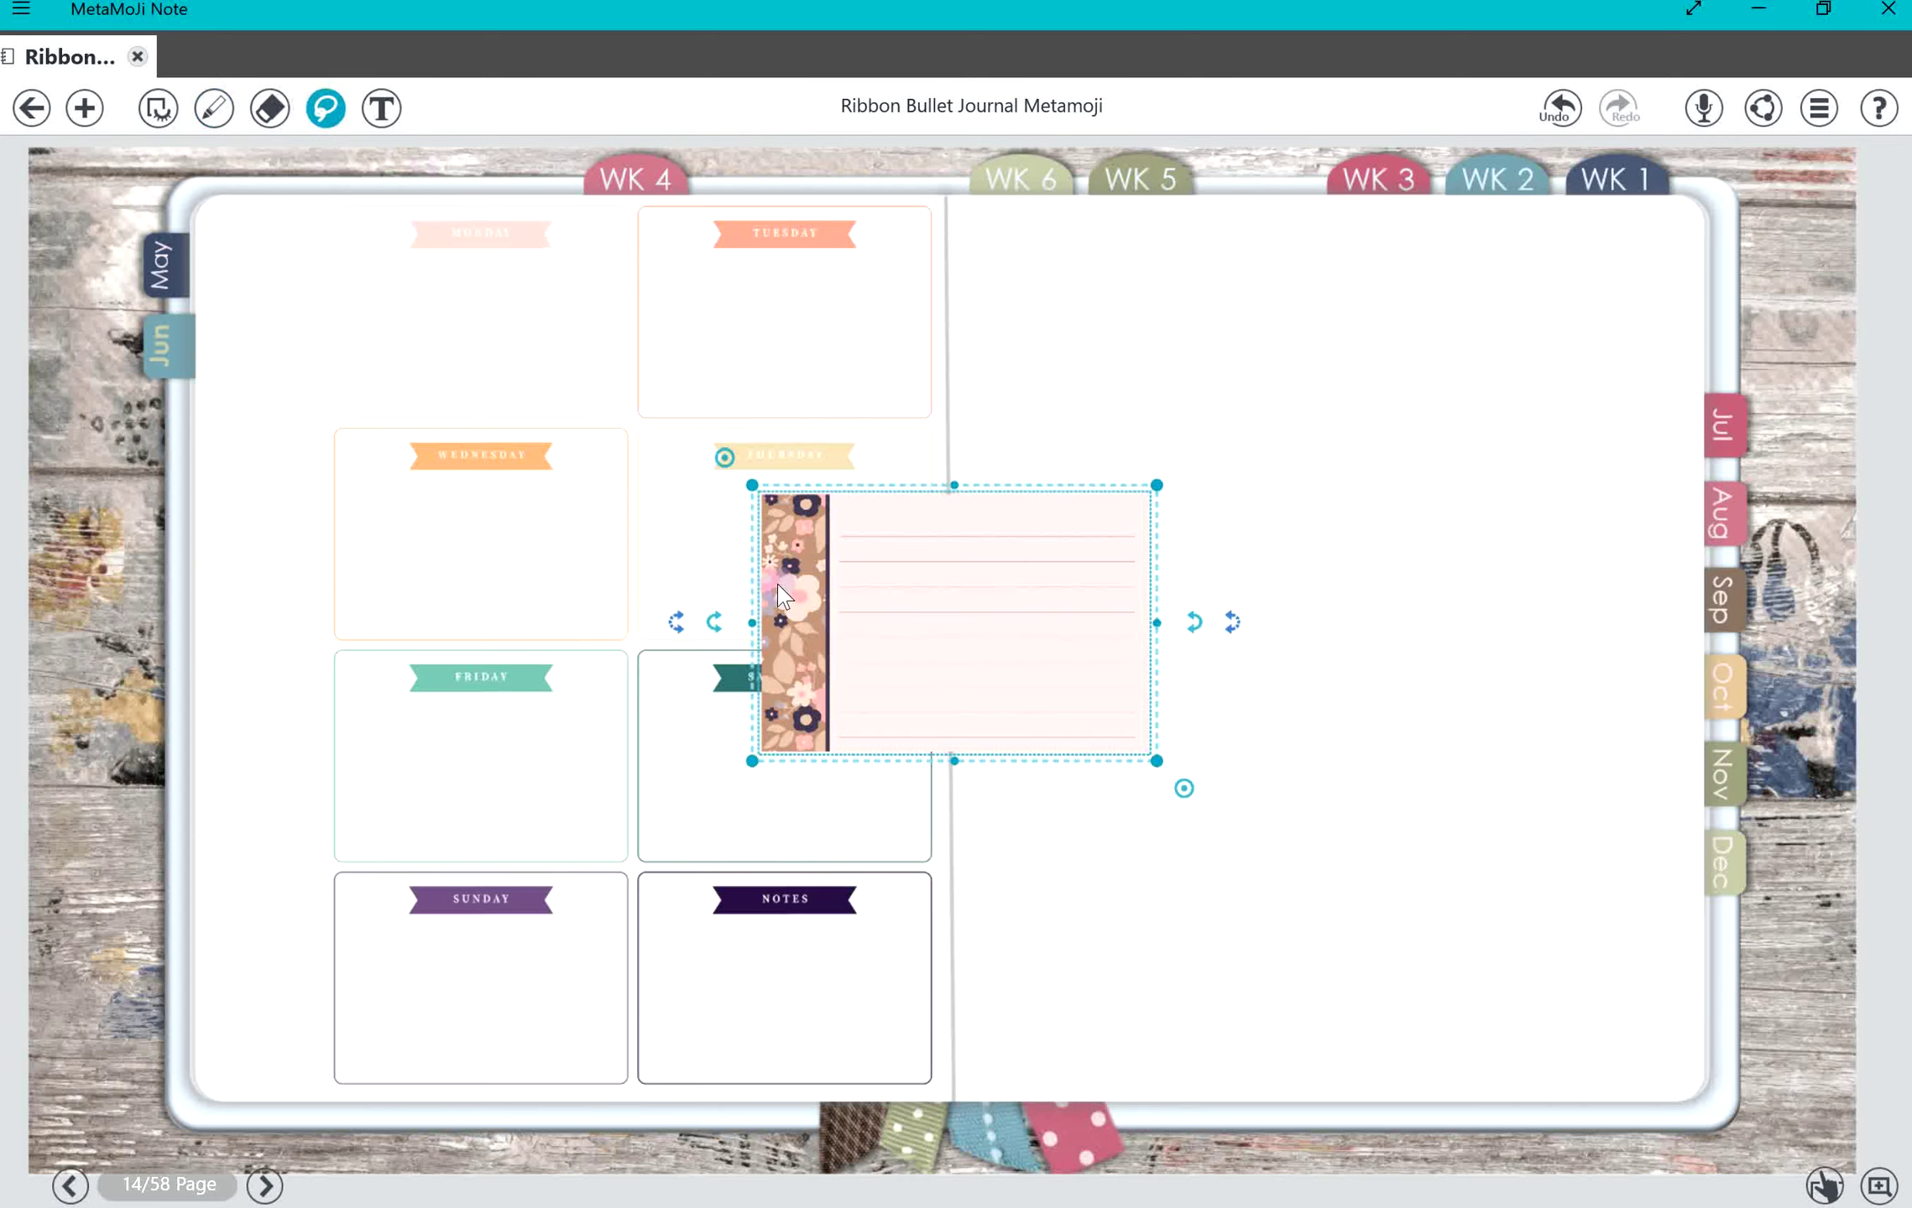
{"action": "left_click_drag", "start_coordinate": [913, 653], "coordinate": [1128, 978]}
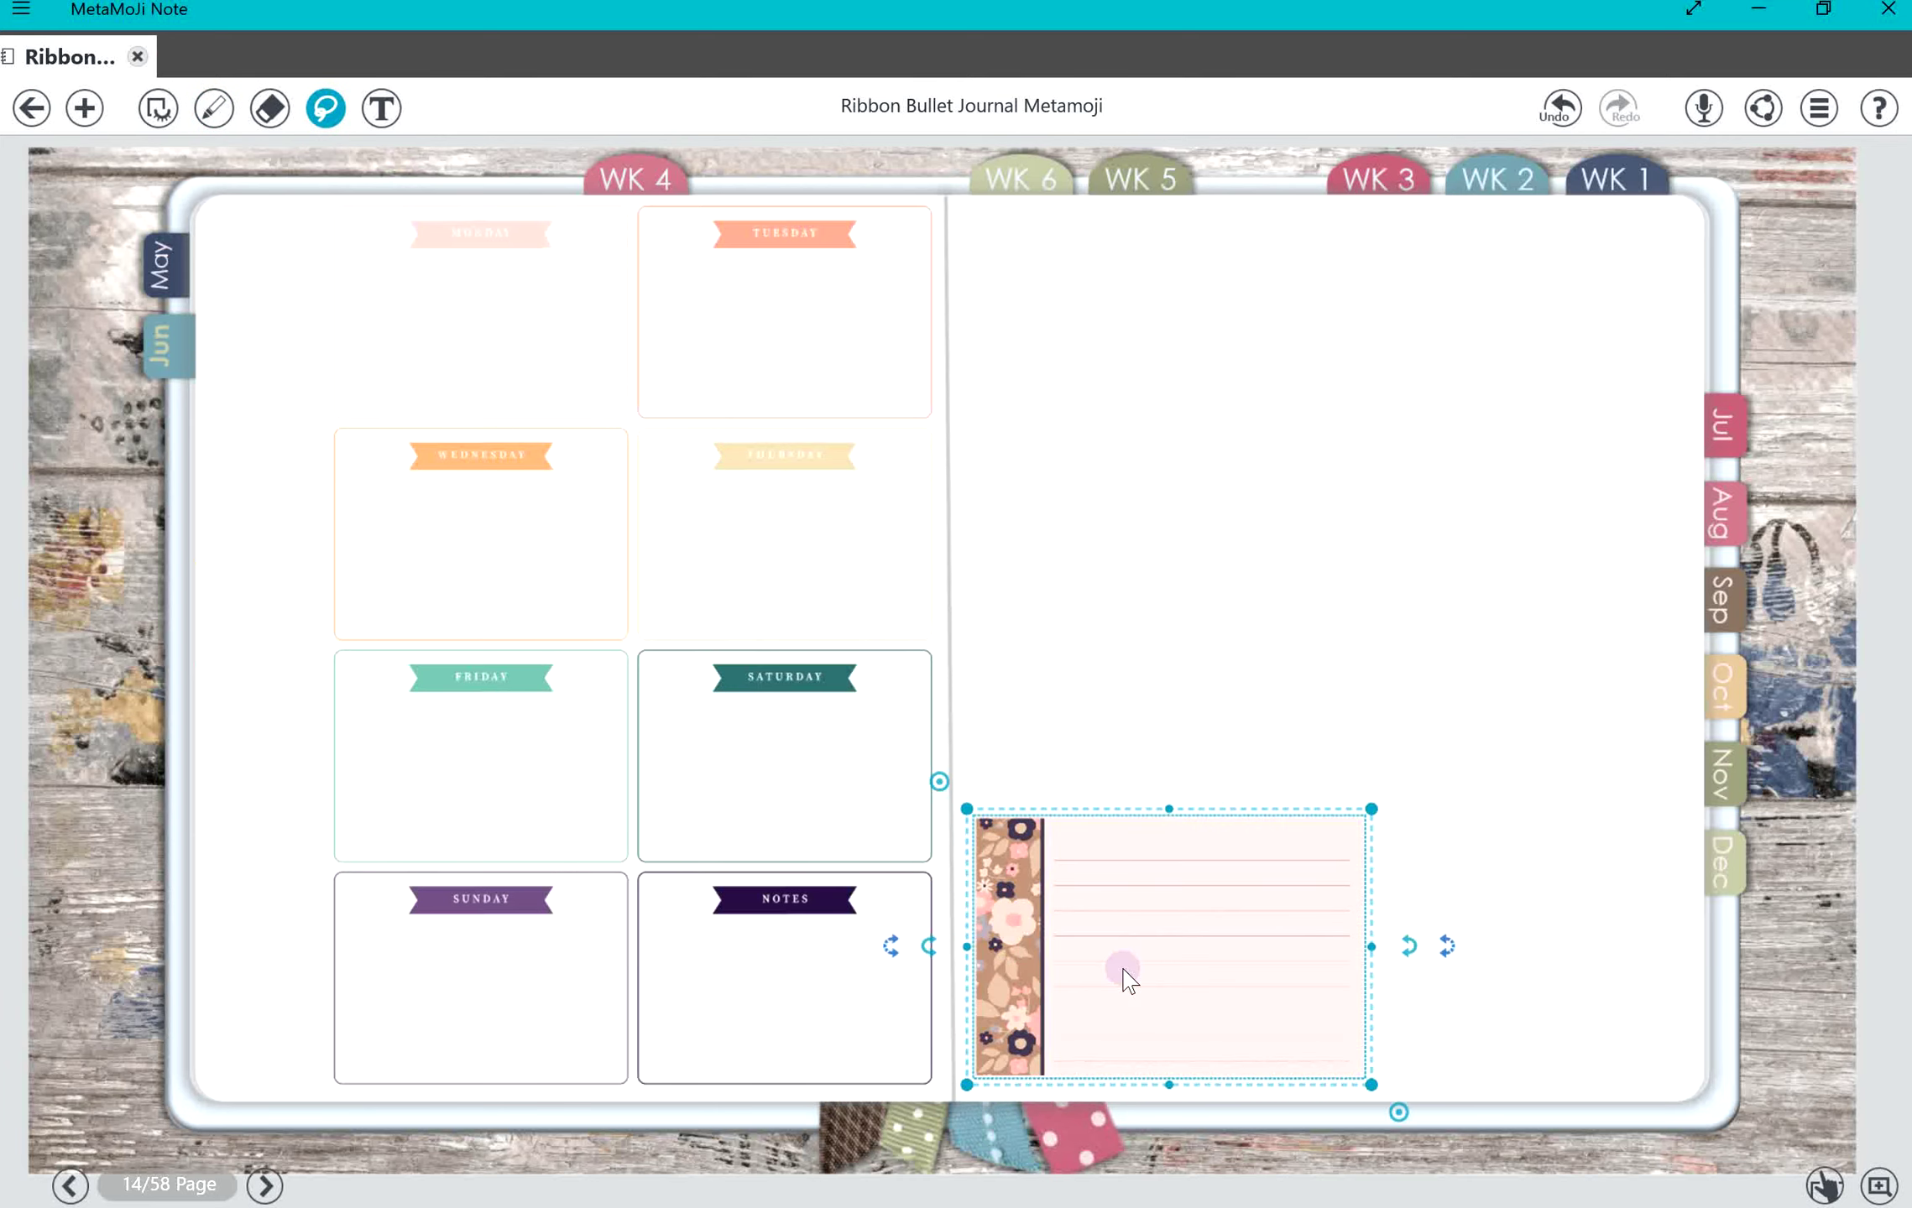
{"action": "left_click", "coordinate": [1159, 760]}
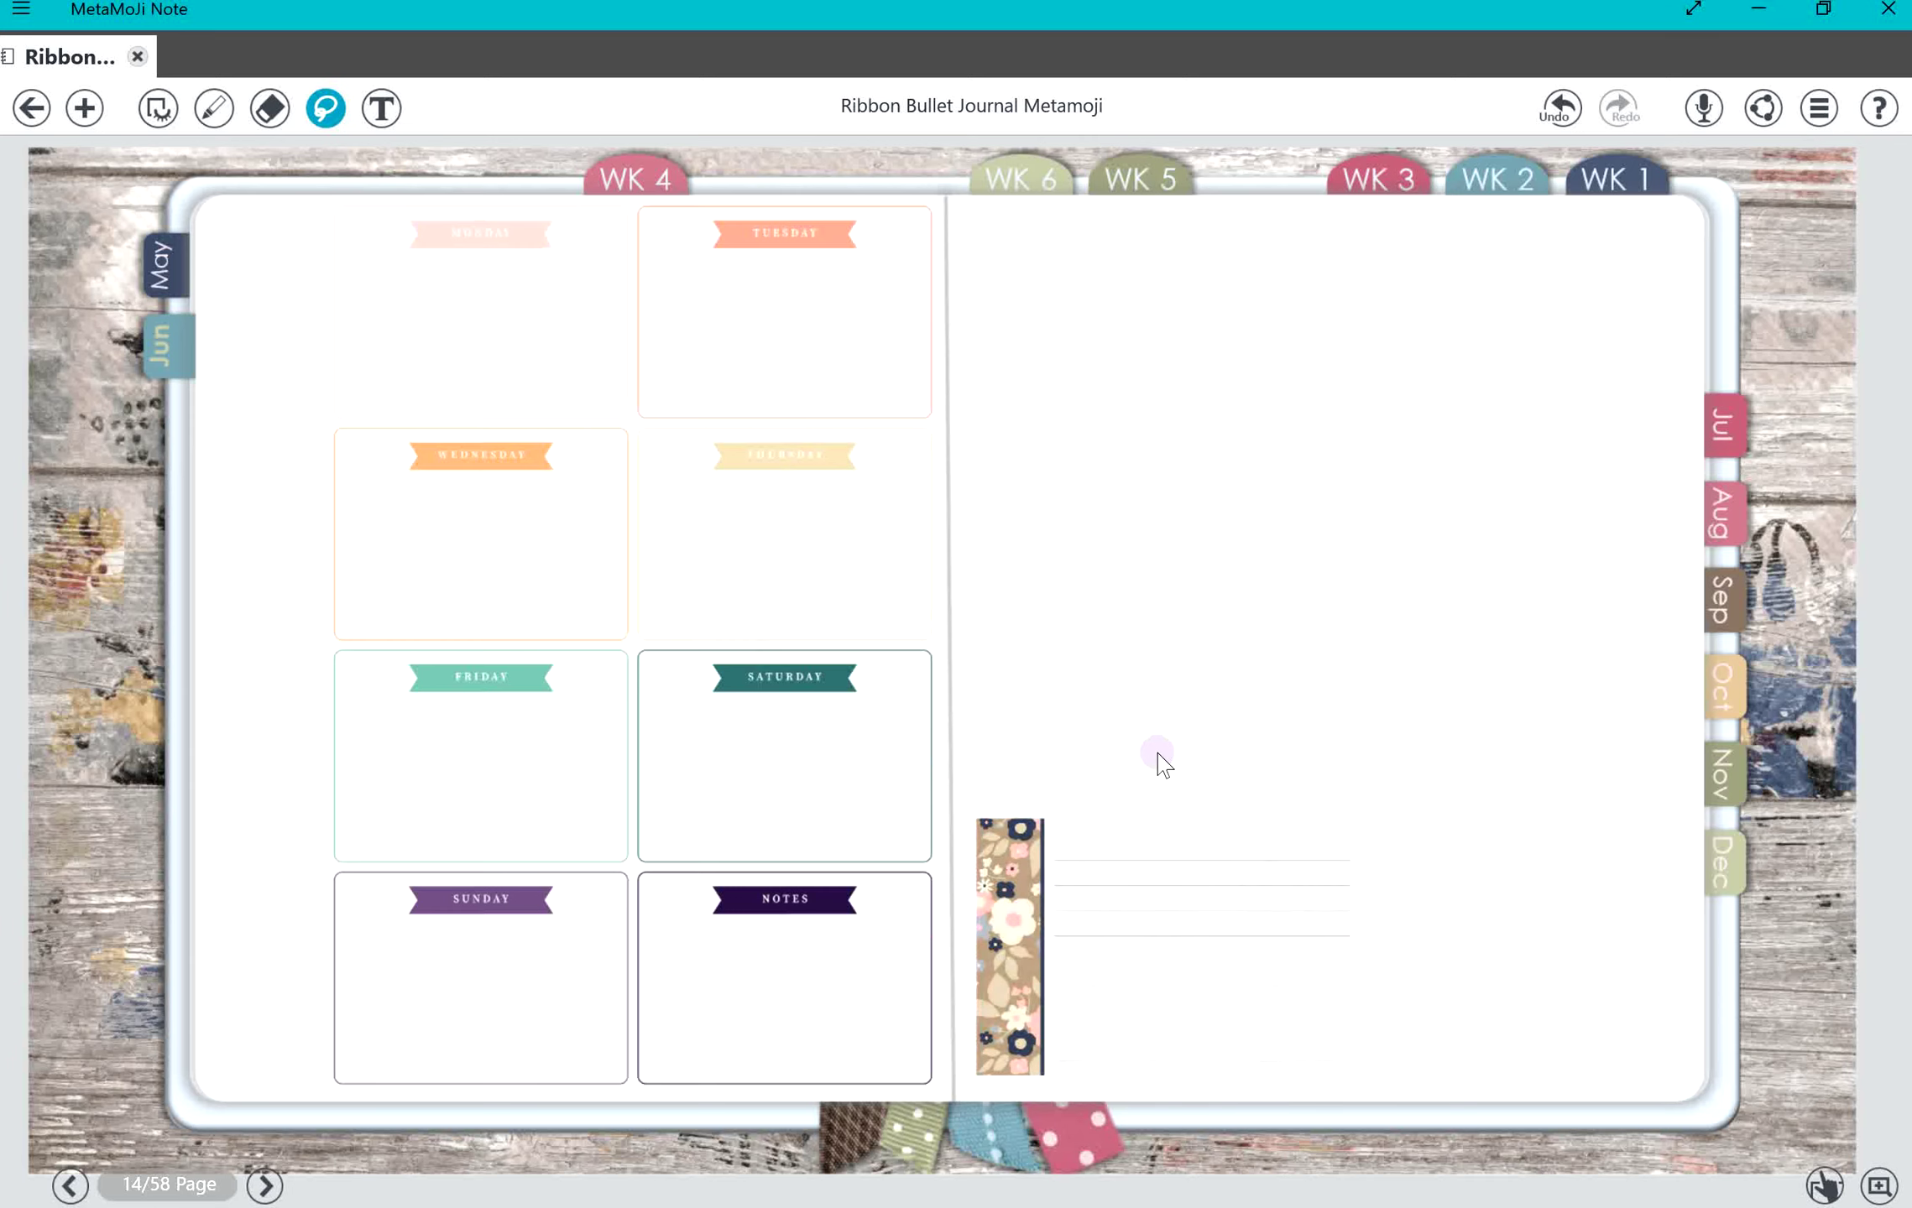
Step: Insert the floral heart checklist, place it at the right page's top and enlarge it
{"action": "left_click", "coordinate": [84, 107]}
{"action": "left_click", "coordinate": [101, 213]}
{"action": "left_click", "coordinate": [1129, 655]}
{"action": "left_click_drag", "start_coordinate": [965, 674], "coordinate": [1039, 390]}
{"action": "left_click_drag", "start_coordinate": [1137, 505], "coordinate": [1238, 696]}
Step: Crop the heart checklist's left, top, right and bottom edges in Edit Image
{"action": "left_click", "coordinate": [1070, 598]}
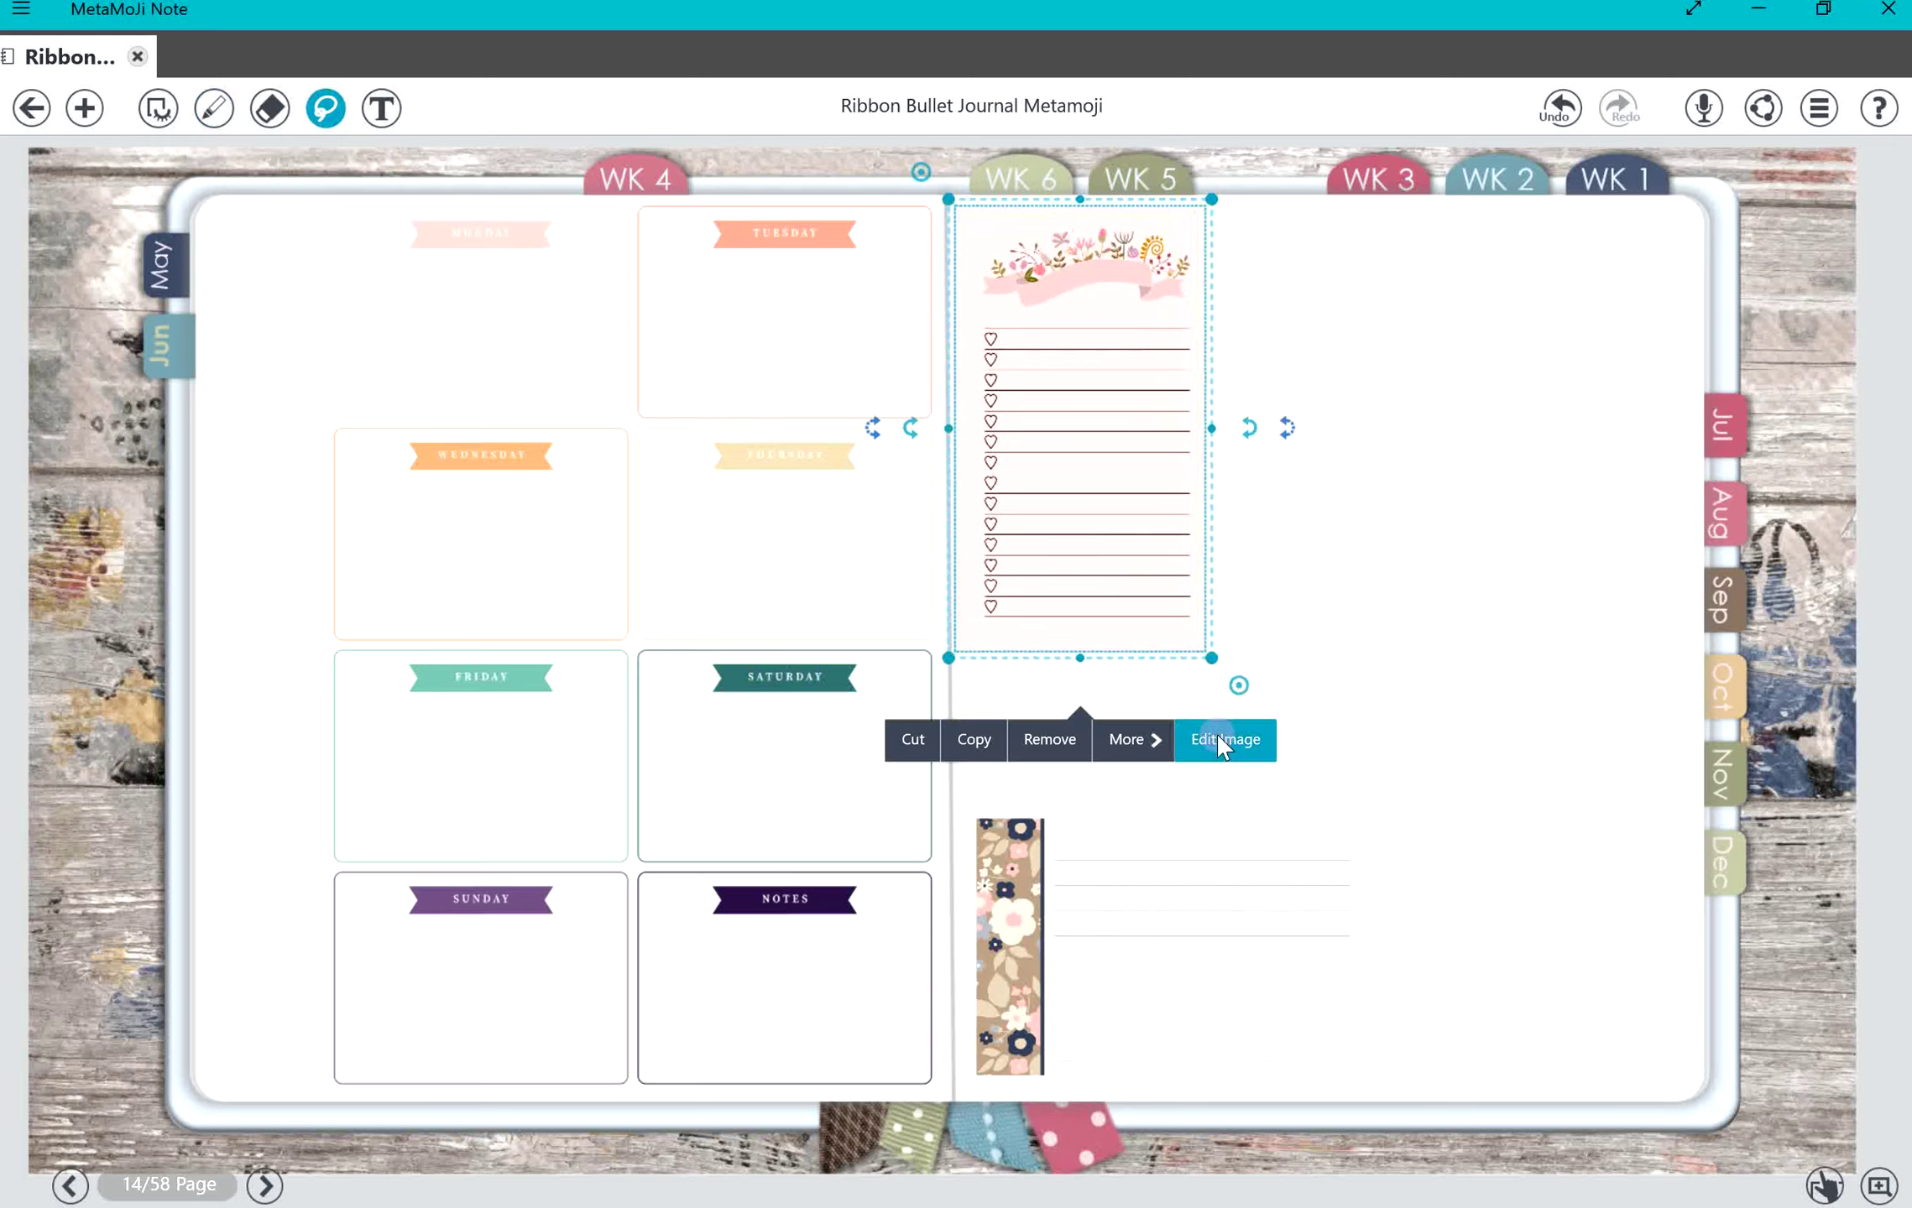
{"action": "left_click", "coordinate": [1221, 735]}
{"action": "left_click_drag", "start_coordinate": [526, 965], "coordinate": [608, 993]}
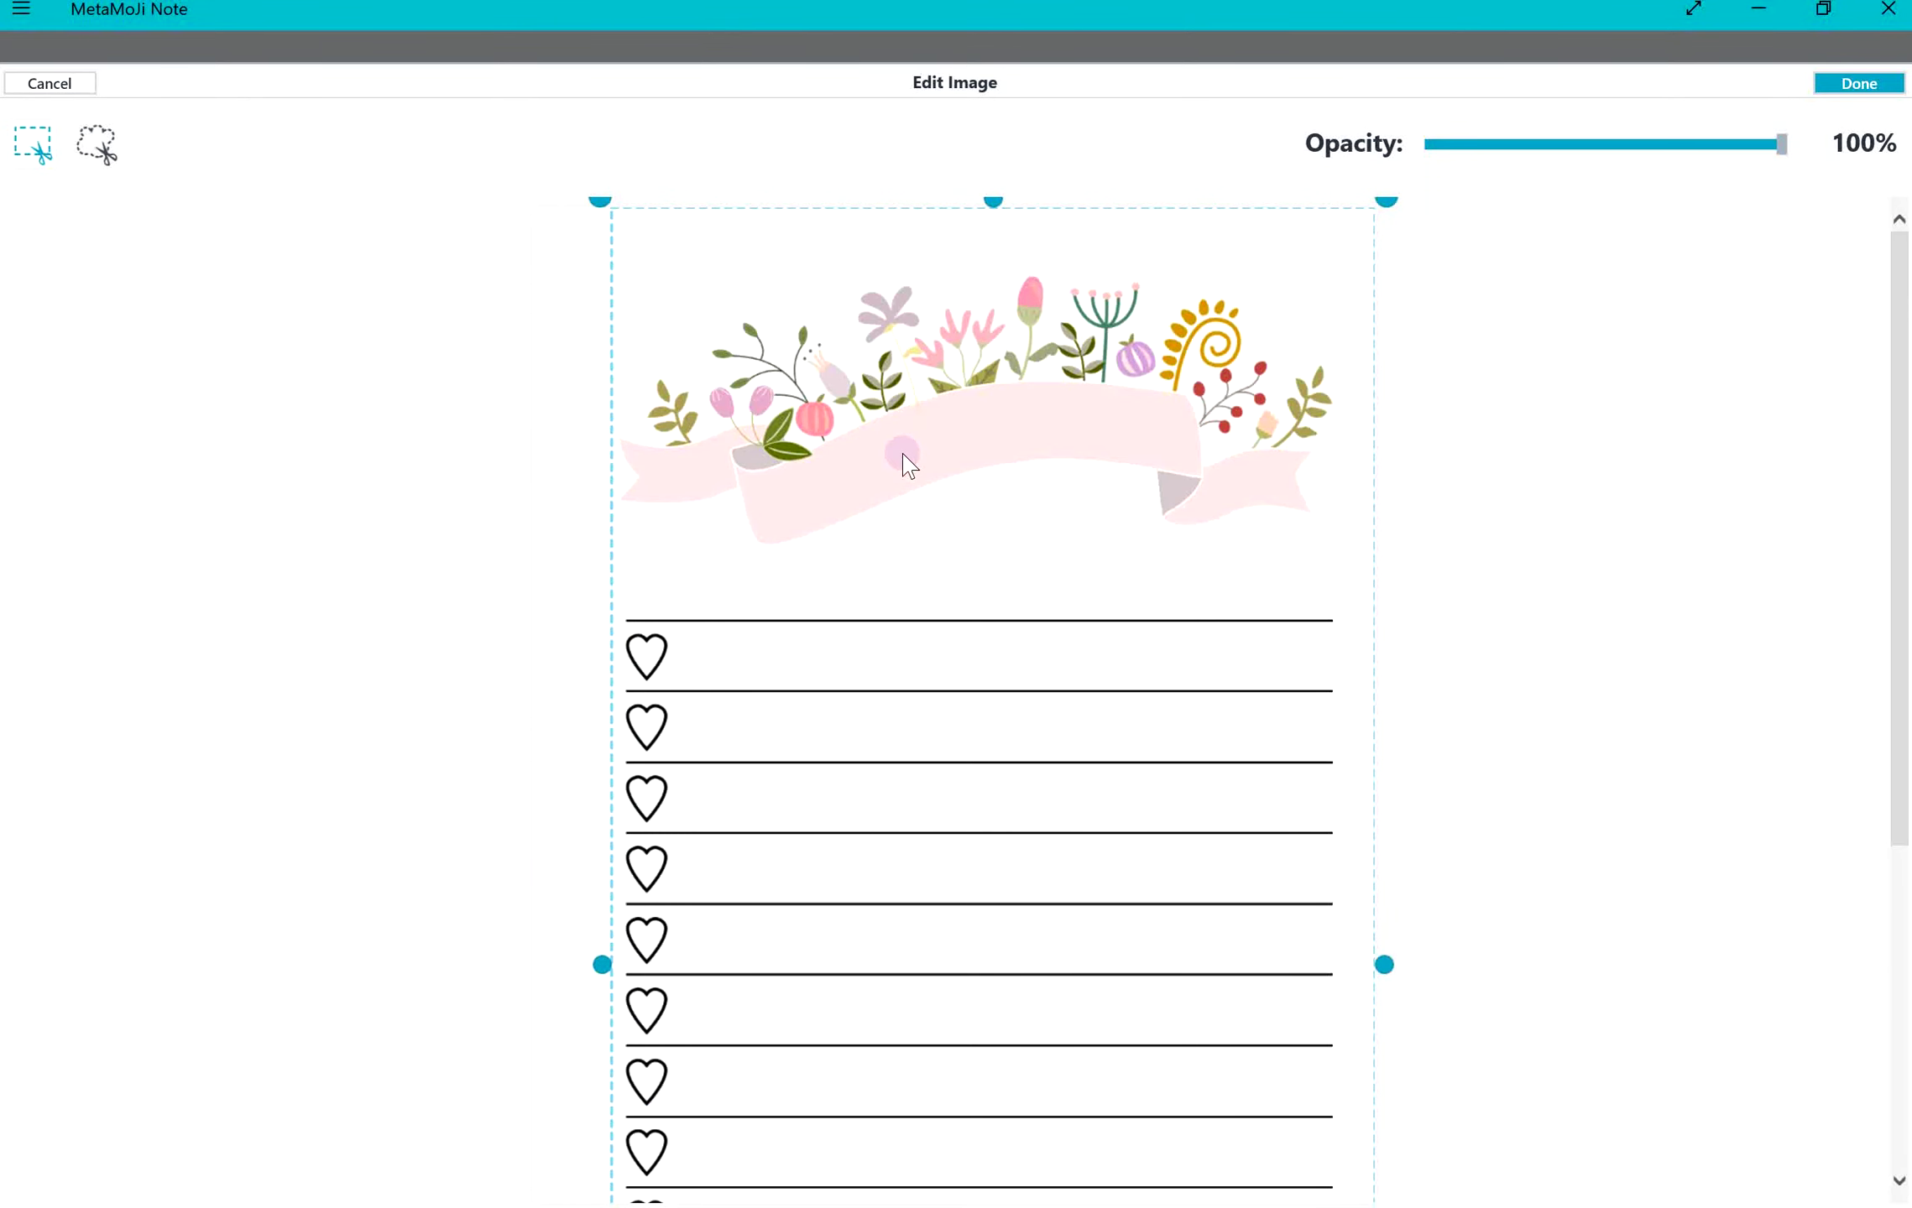
{"action": "left_click_drag", "start_coordinate": [993, 201], "coordinate": [997, 259]}
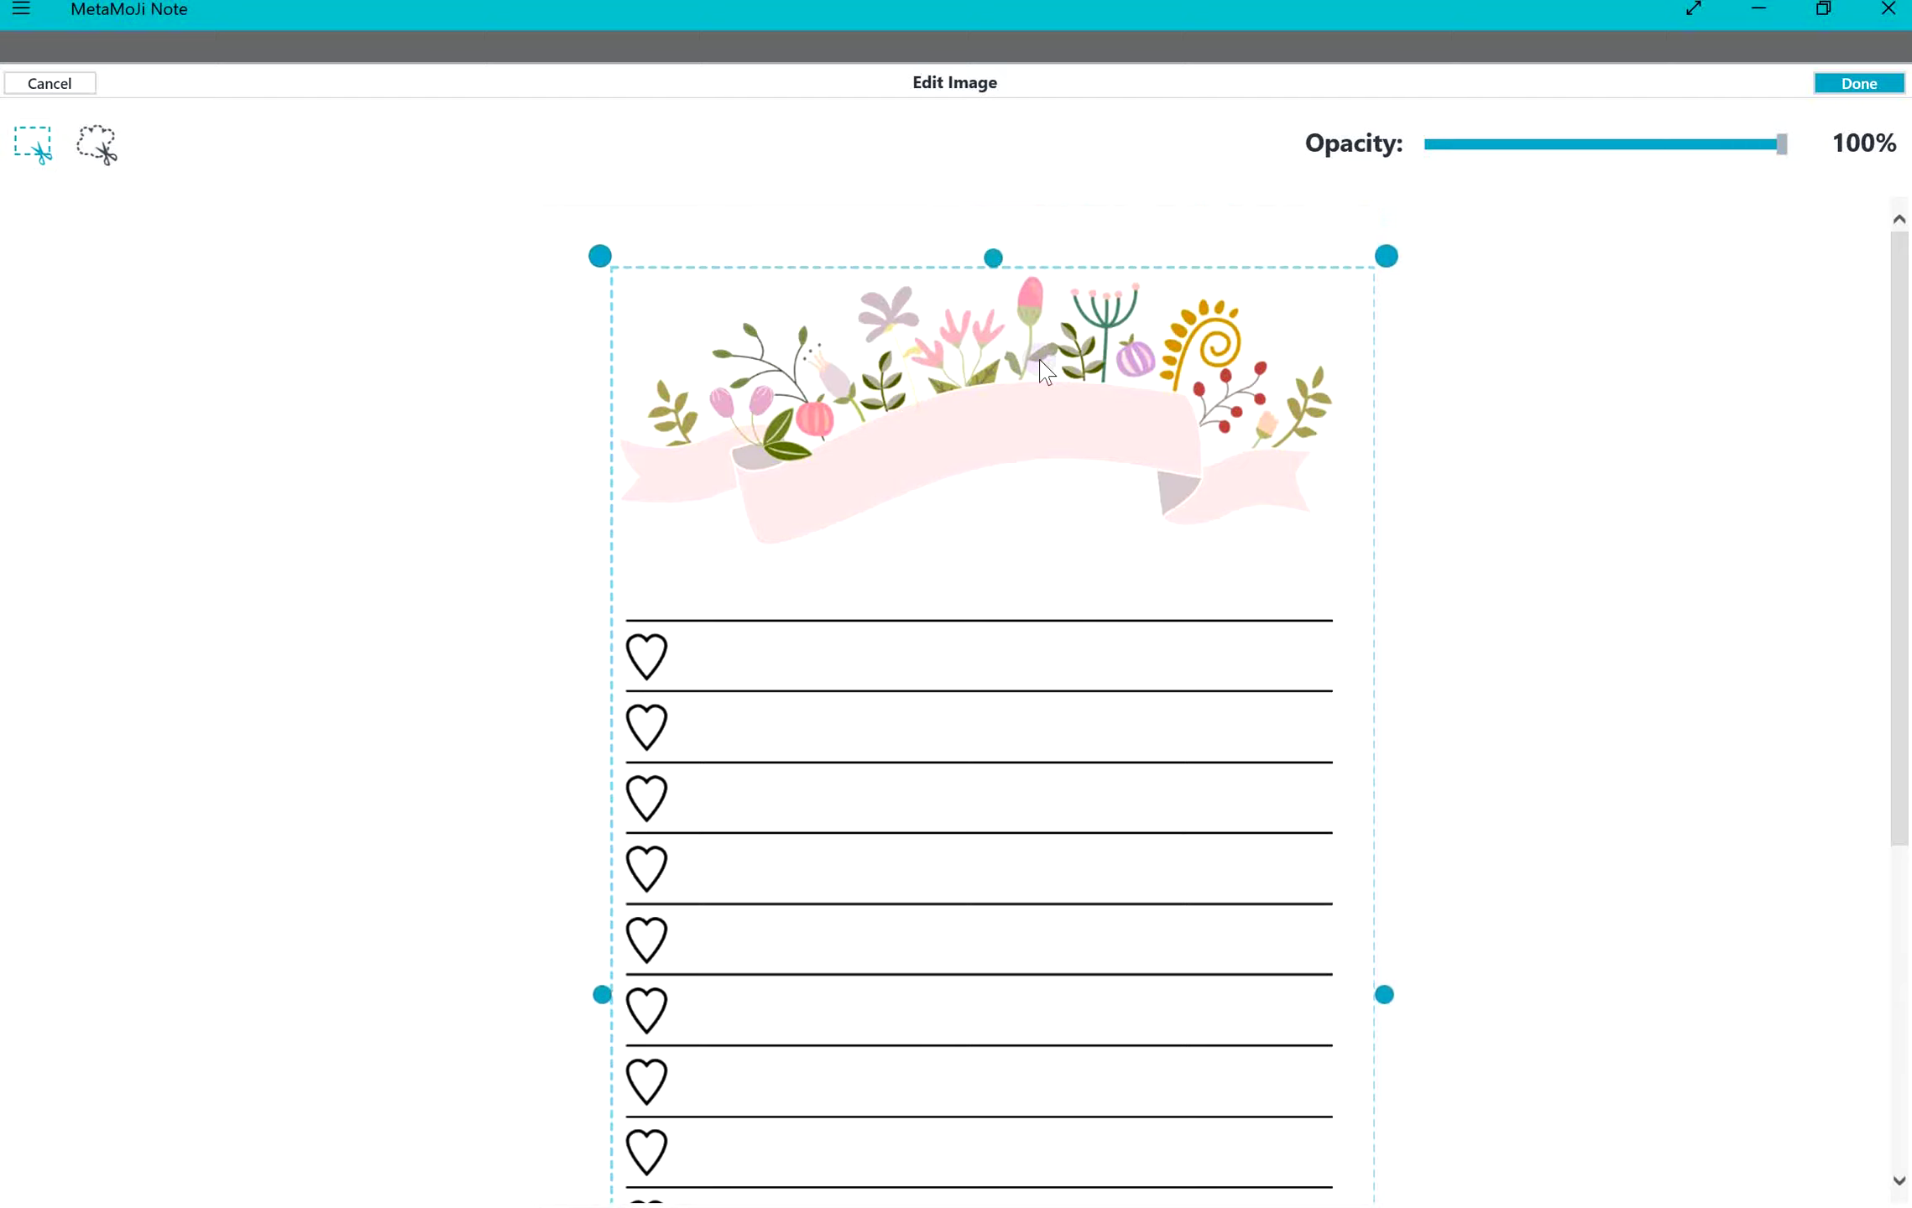
{"action": "left_click_drag", "start_coordinate": [1383, 1000], "coordinate": [1357, 1004]}
{"action": "scroll", "coordinate": [1237, 998], "scroll_direction": "down", "scroll_amount": 5}
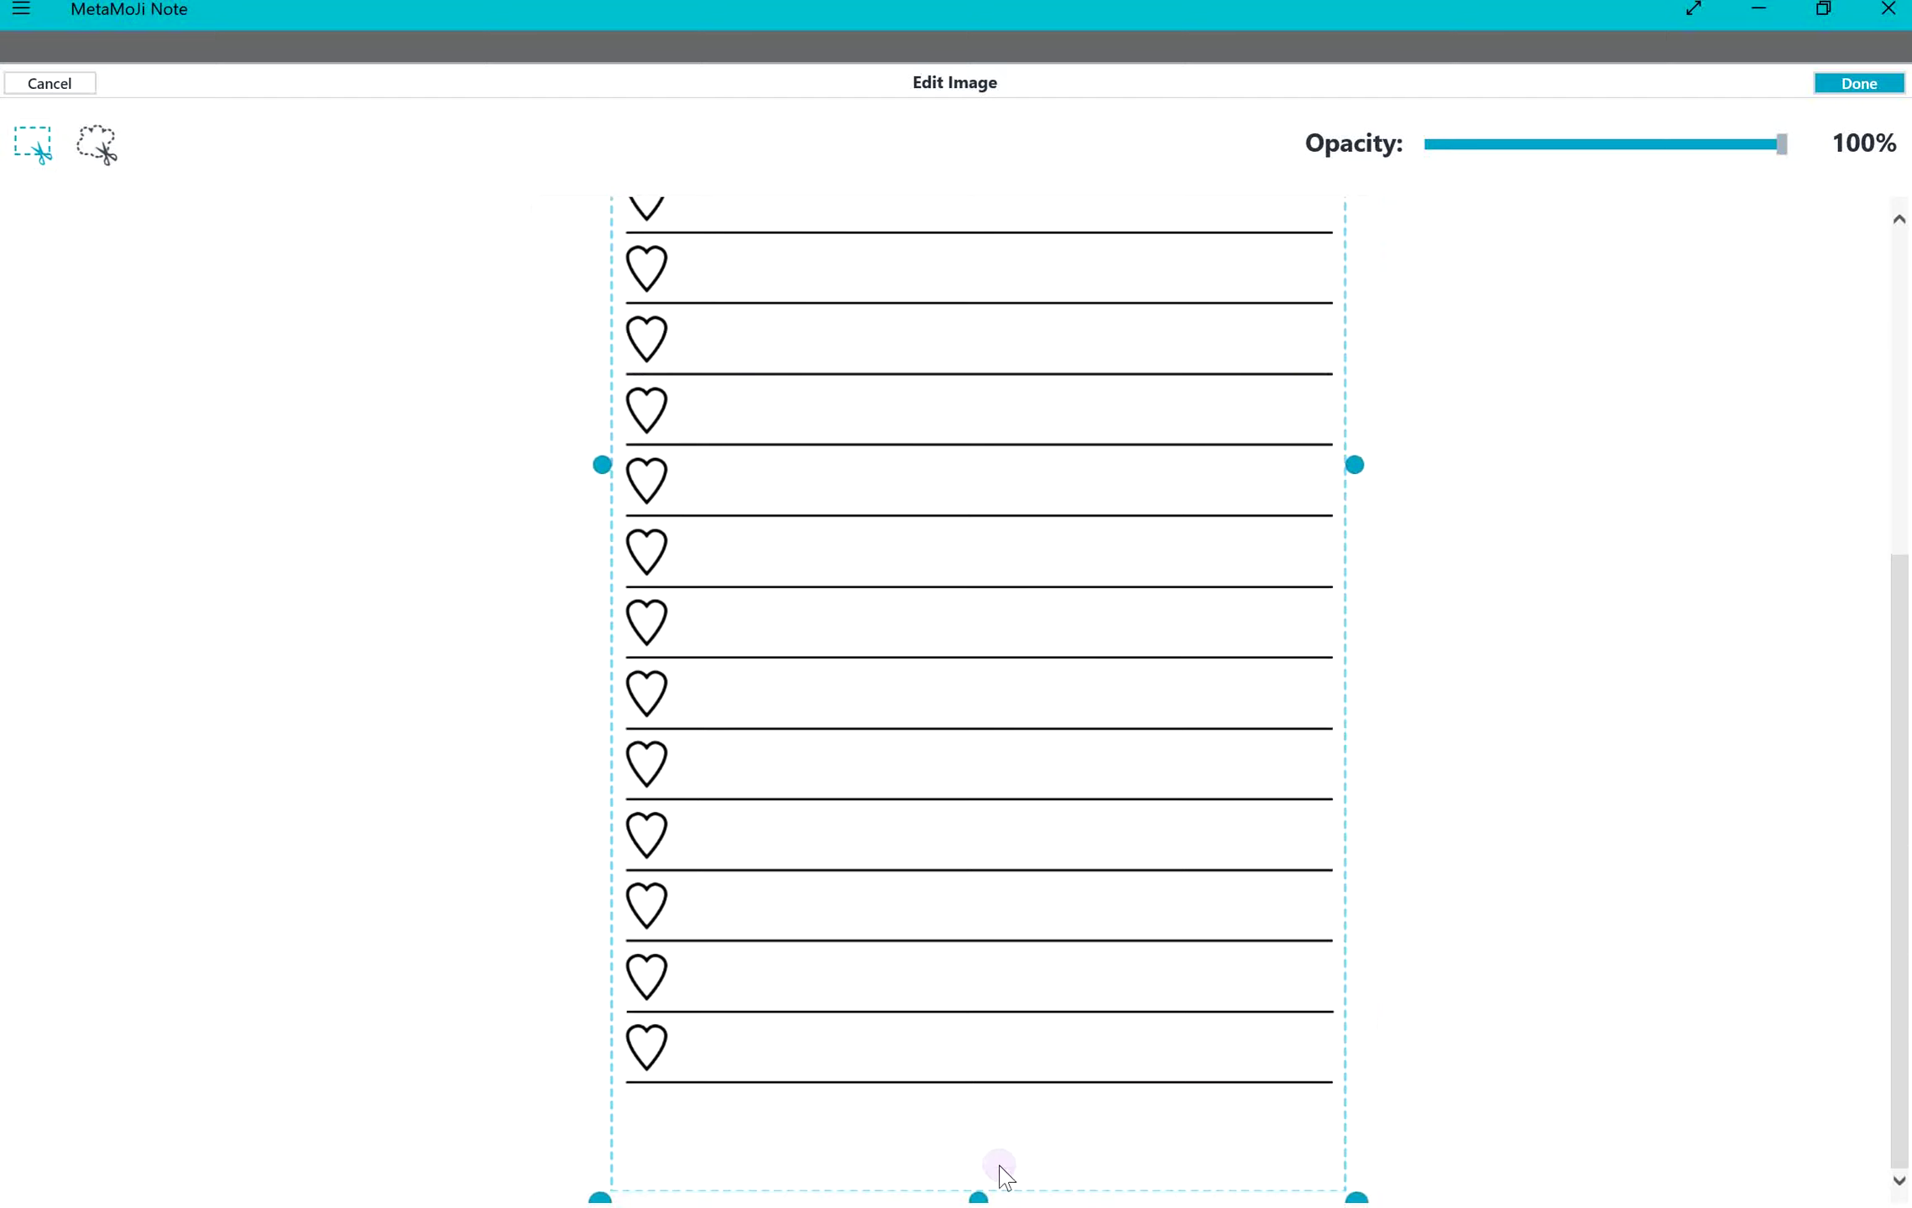
{"action": "left_click_drag", "start_coordinate": [965, 1133], "coordinate": [966, 1118]}
{"action": "scroll", "coordinate": [1024, 1138], "scroll_direction": "up", "scroll_amount": 5}
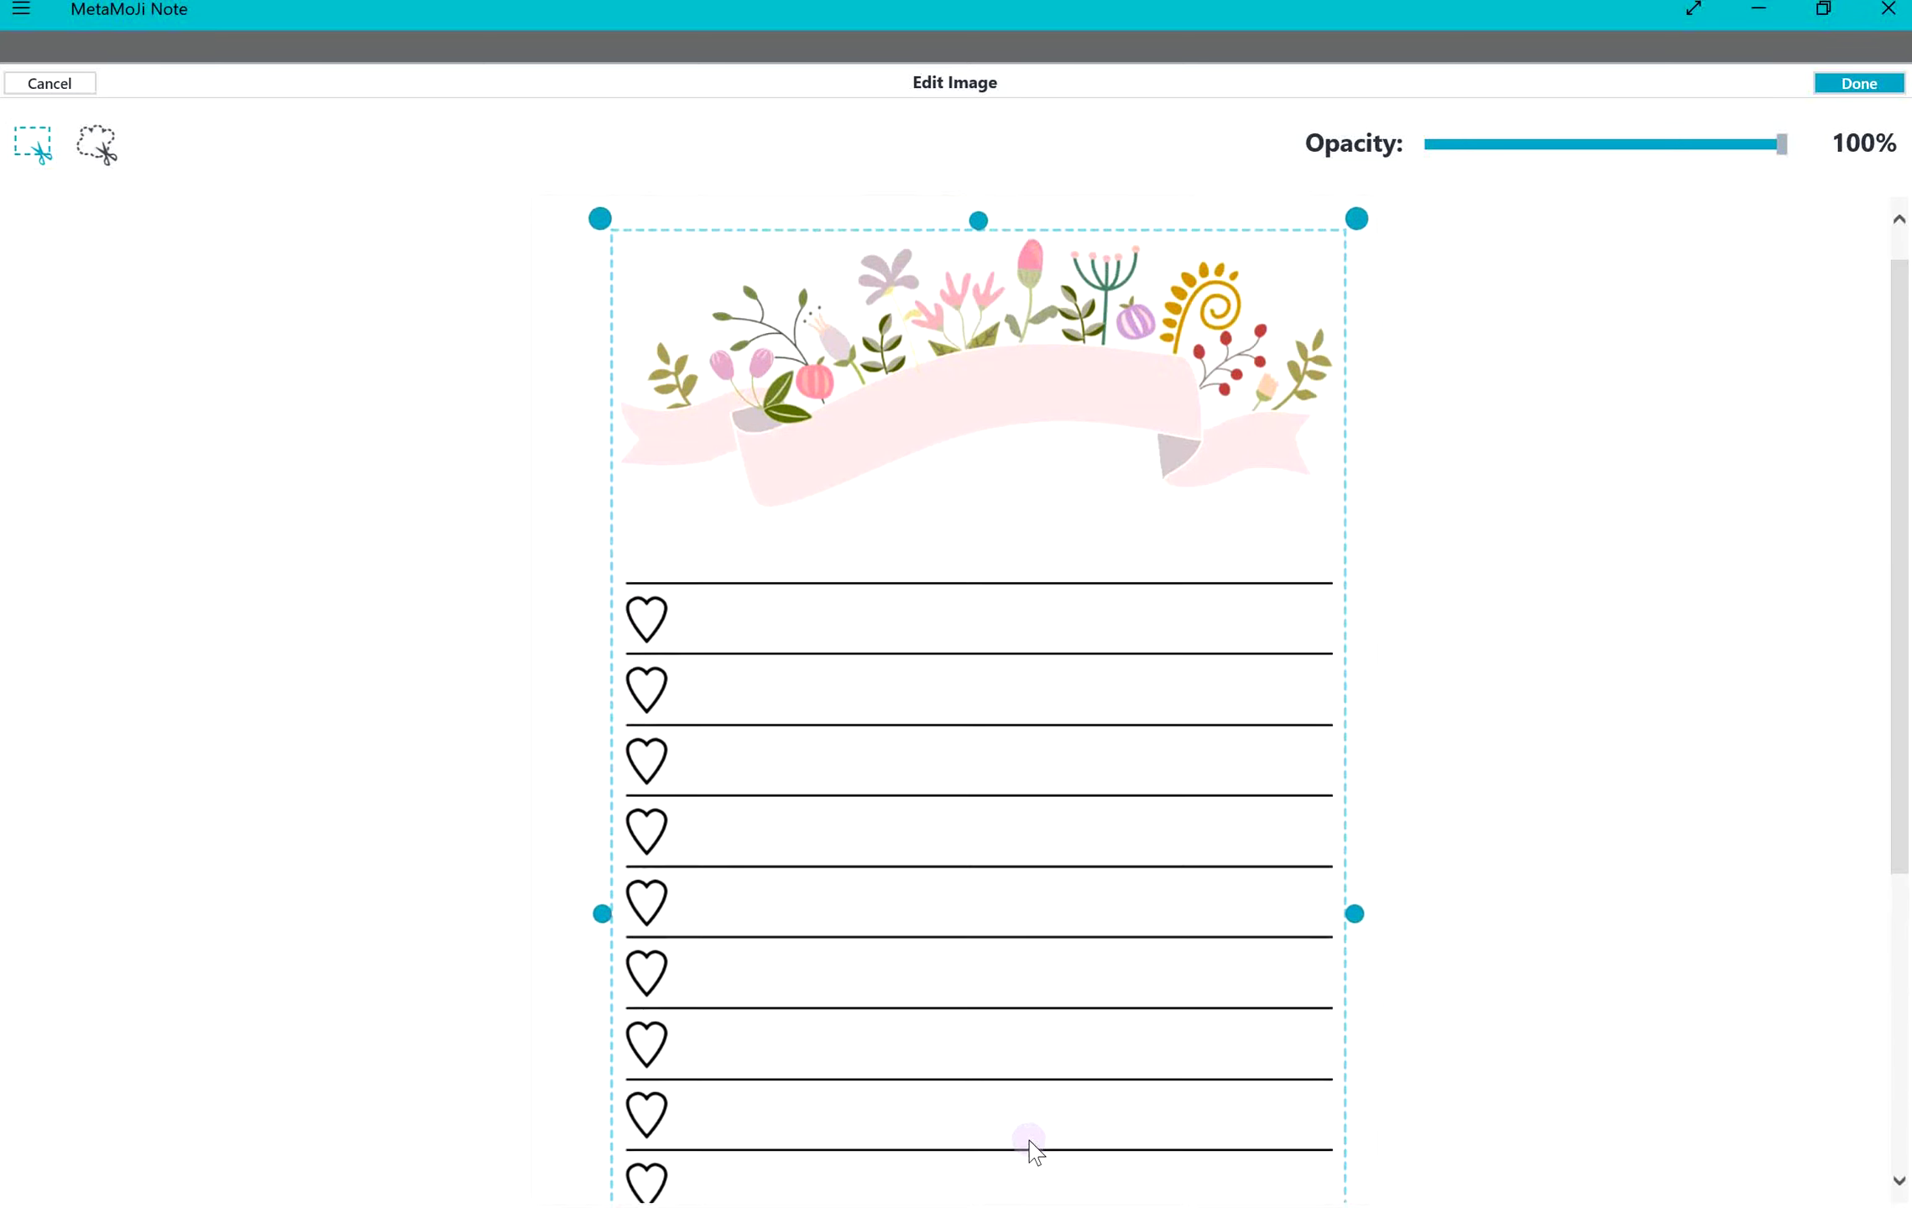
{"action": "left_click", "coordinate": [1843, 83]}
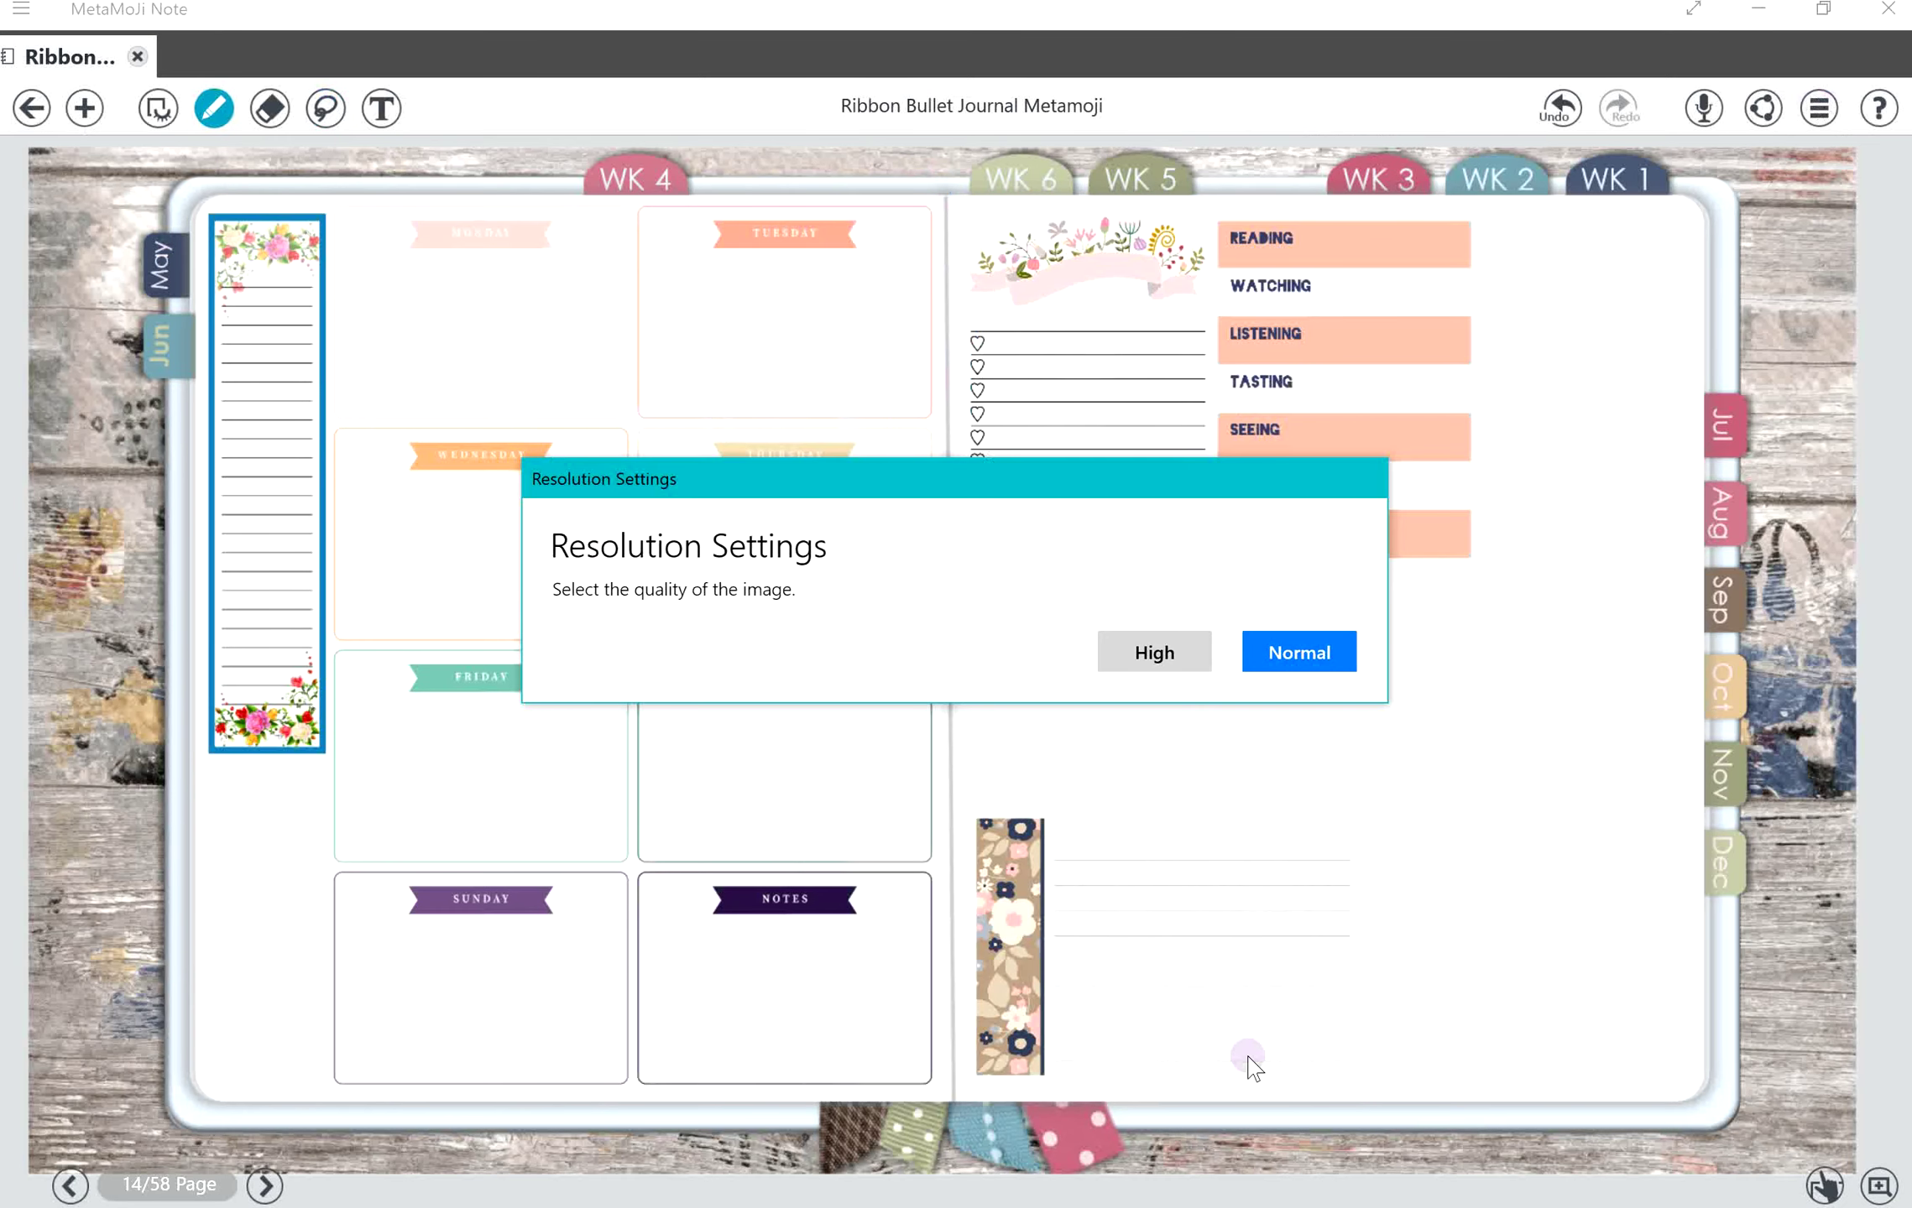
Step: Insert the 'I scream you scream' ice-cream picture and move it into the Notes box
{"action": "left_click", "coordinate": [1184, 666]}
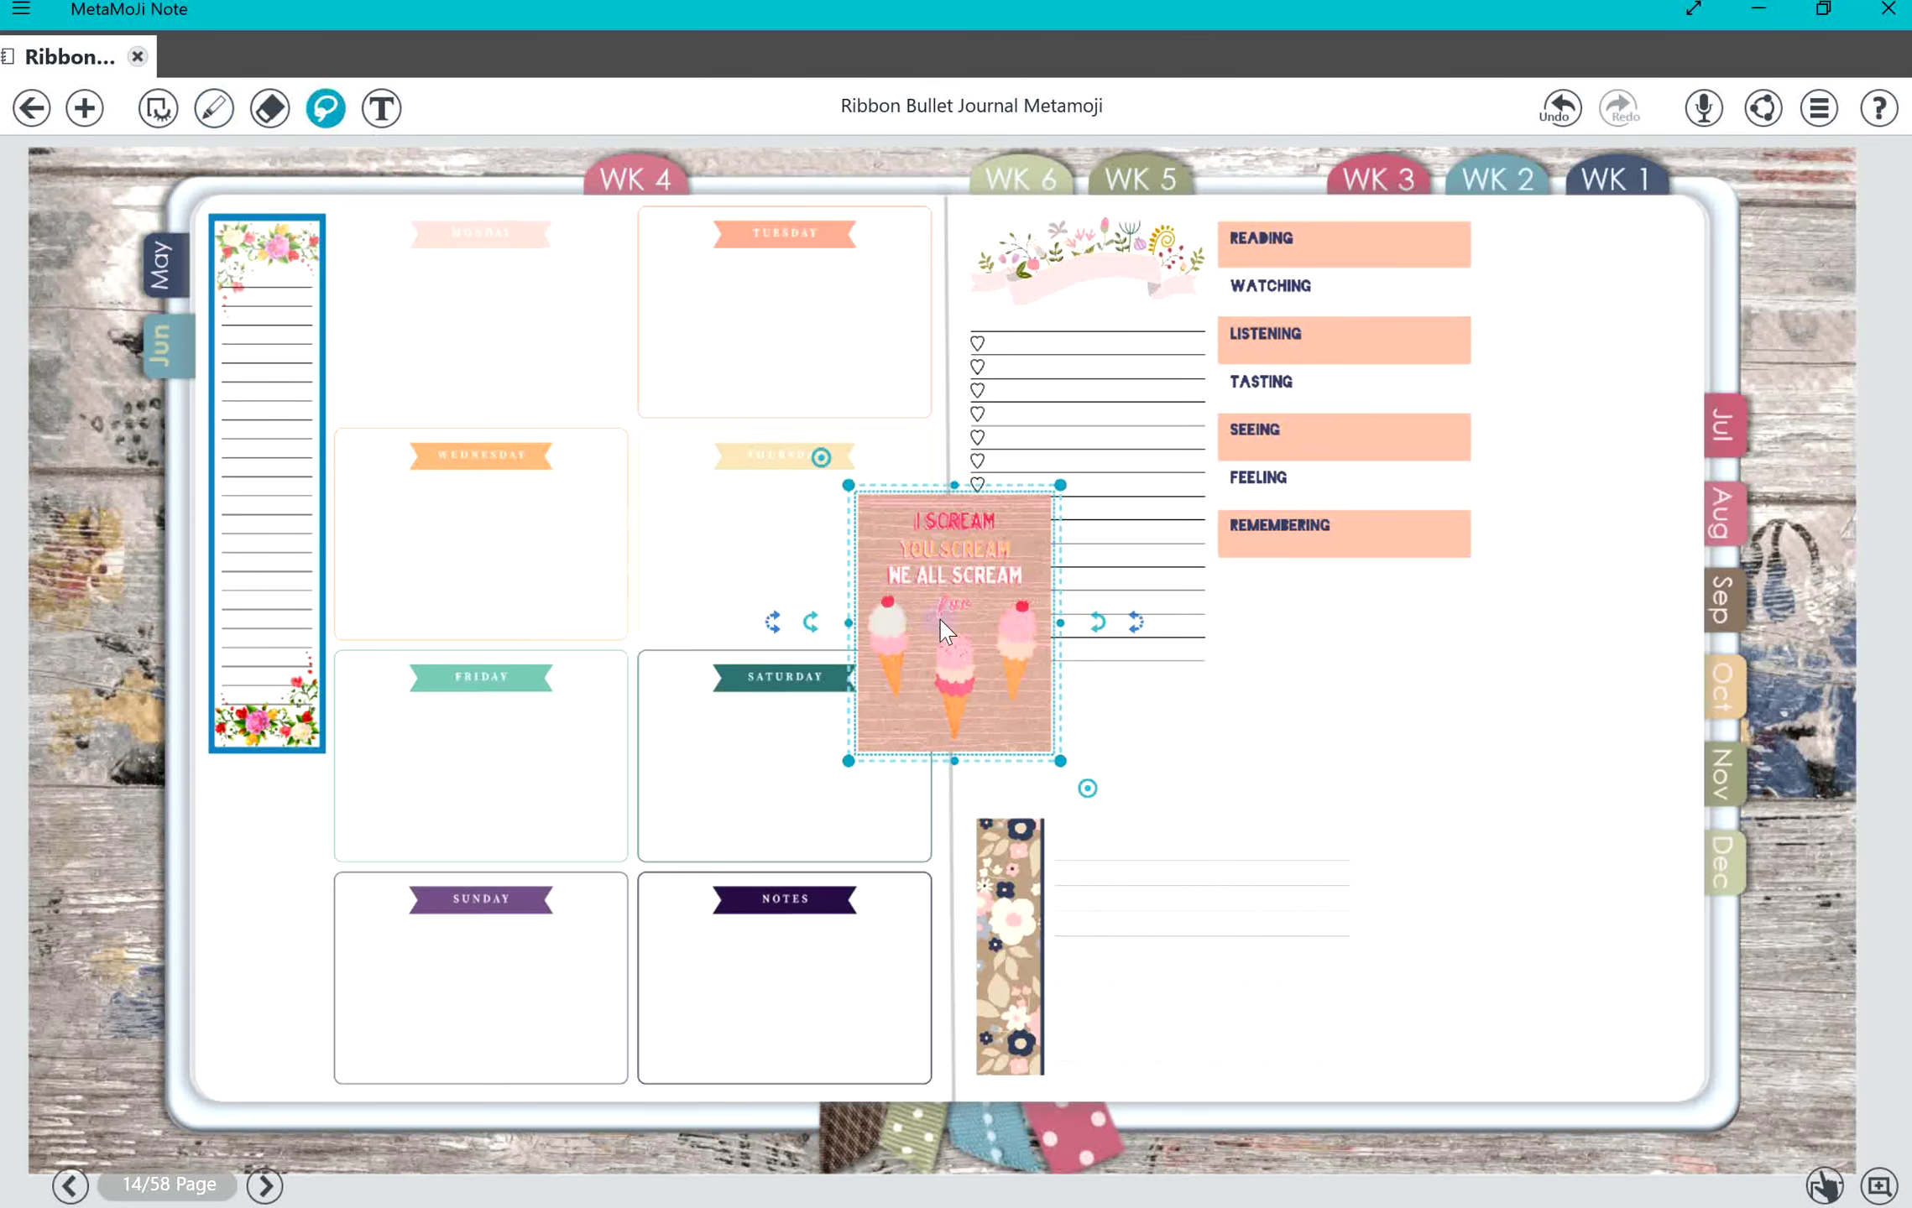
{"action": "mouse_move", "coordinate": [949, 631]}
{"action": "left_mouse_down"}
{"action": "mouse_move", "coordinate": [294, 906]}
{"action": "mouse_move", "coordinate": [784, 978]}
{"action": "left_mouse_up"}
{"action": "left_click", "coordinate": [83, 107]}
Step: Add the Daily Habits Tracker and crop it to its header and top five rows
{"action": "left_click", "coordinate": [107, 214]}
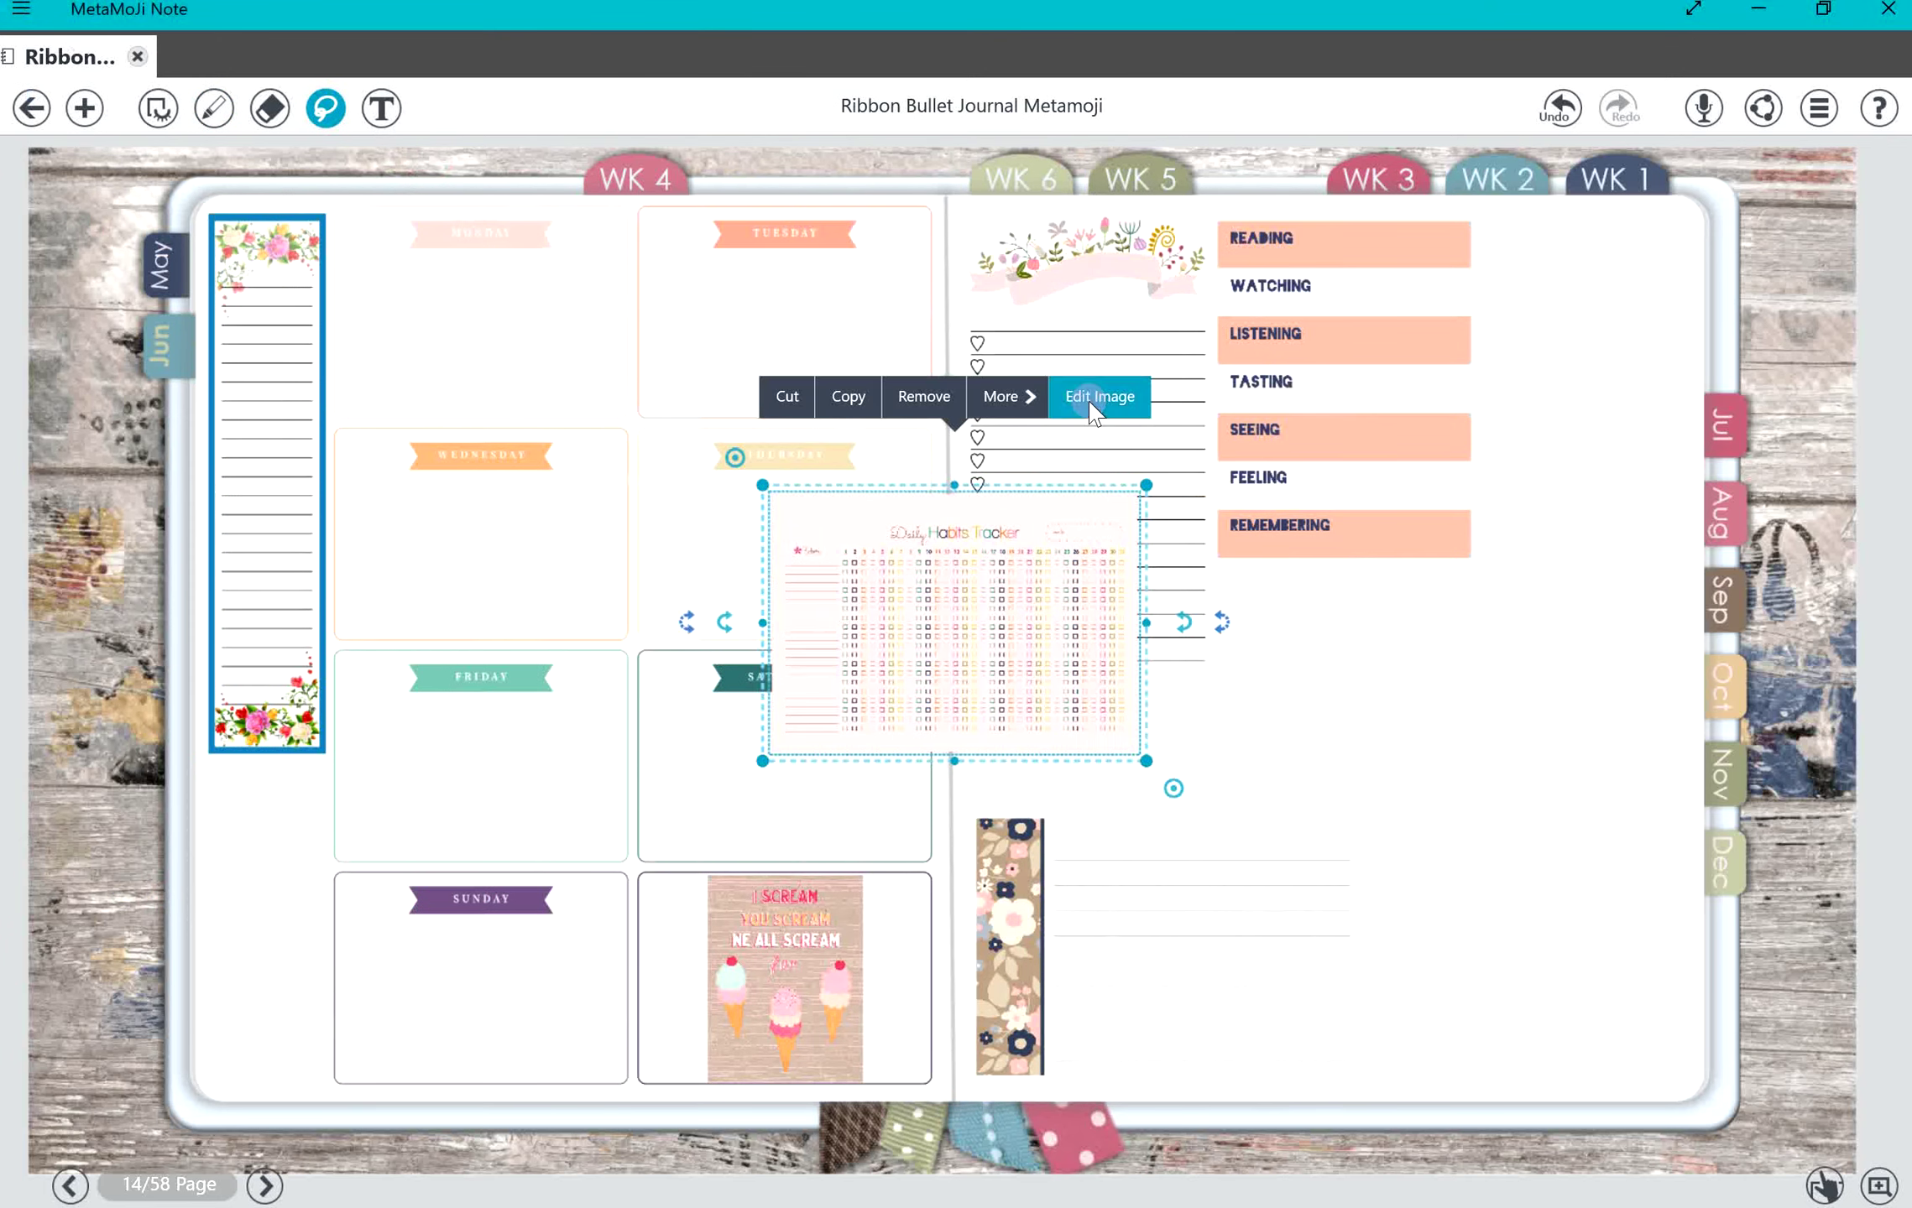
{"action": "left_click", "coordinate": [1078, 399]}
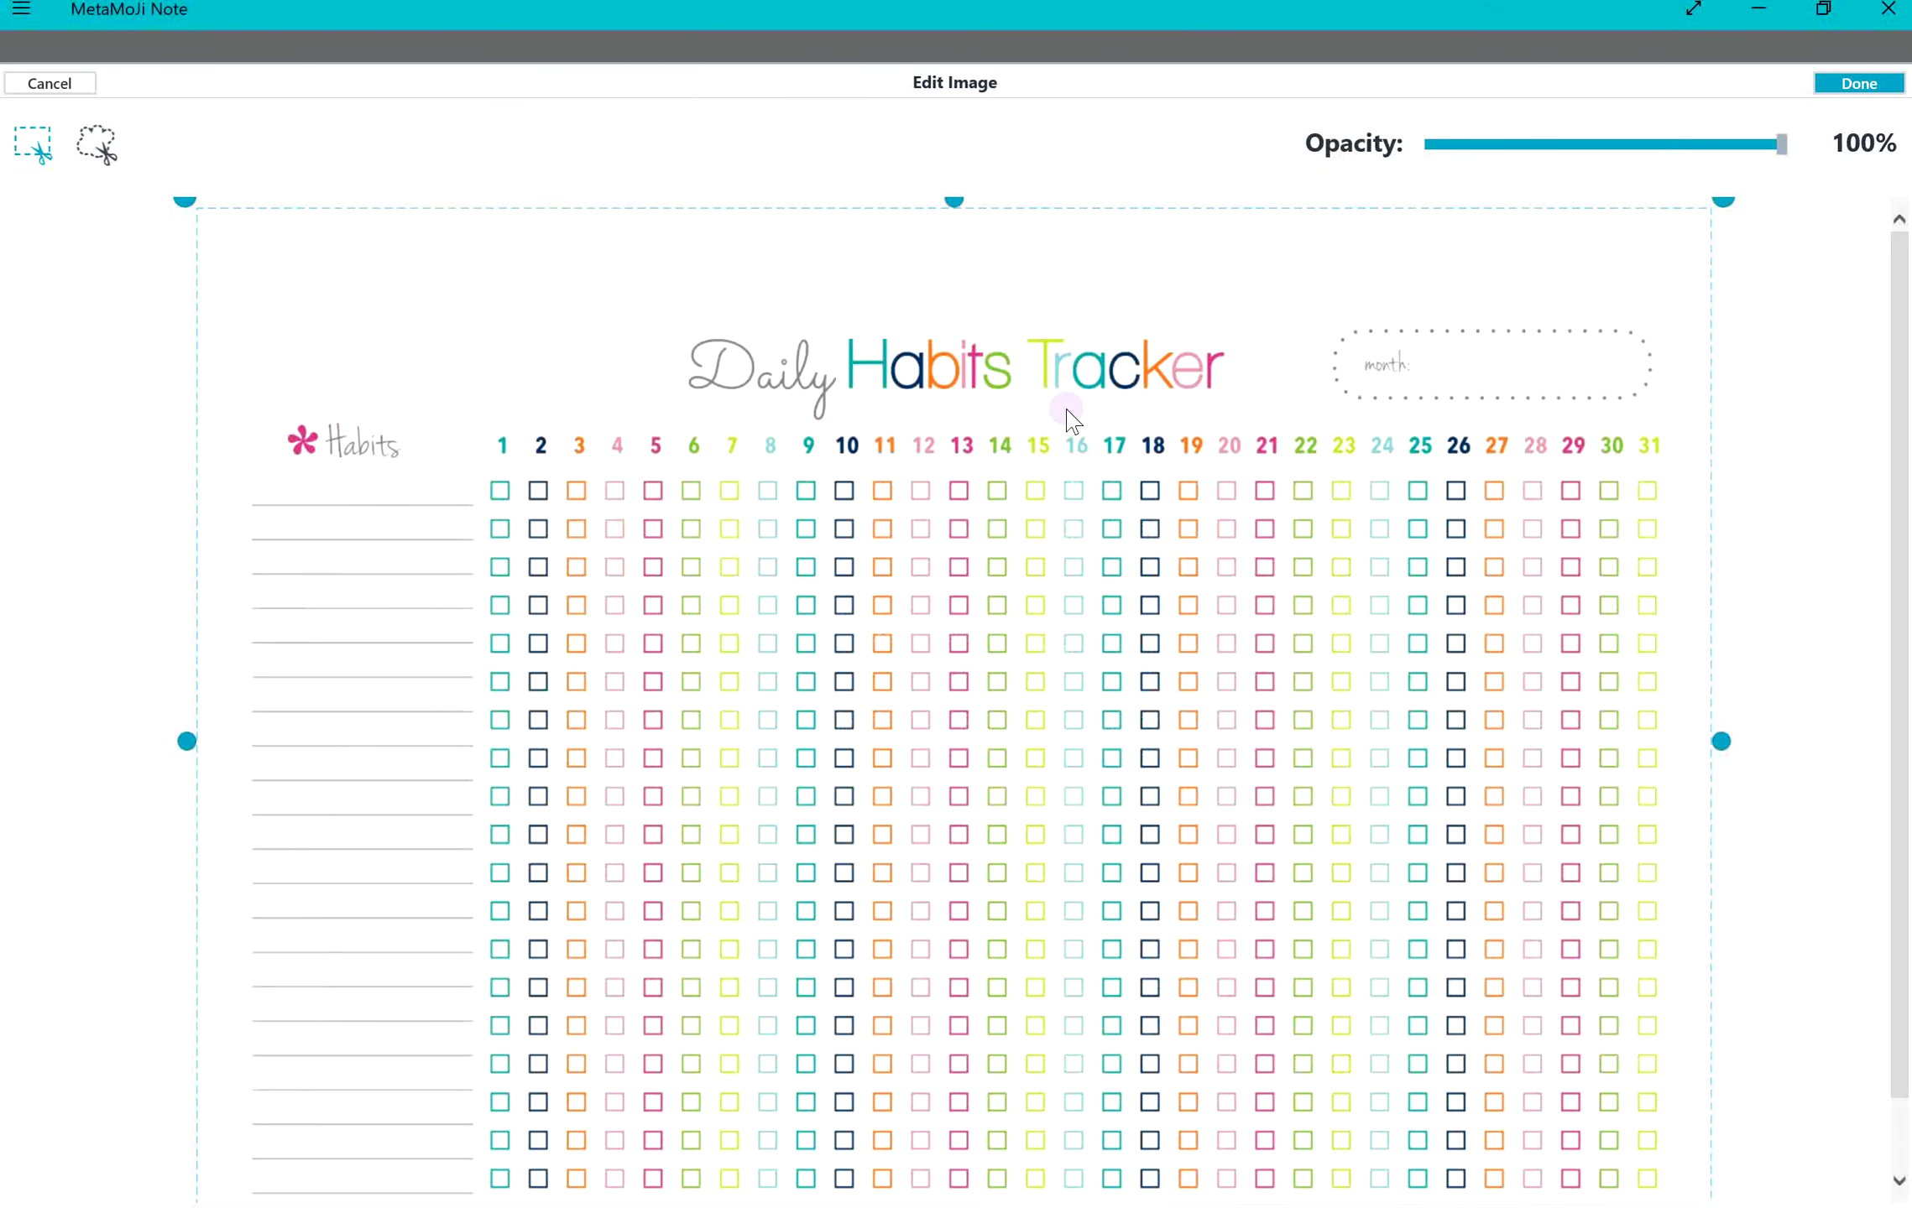
{"action": "left_click_drag", "start_coordinate": [954, 202], "coordinate": [924, 424]}
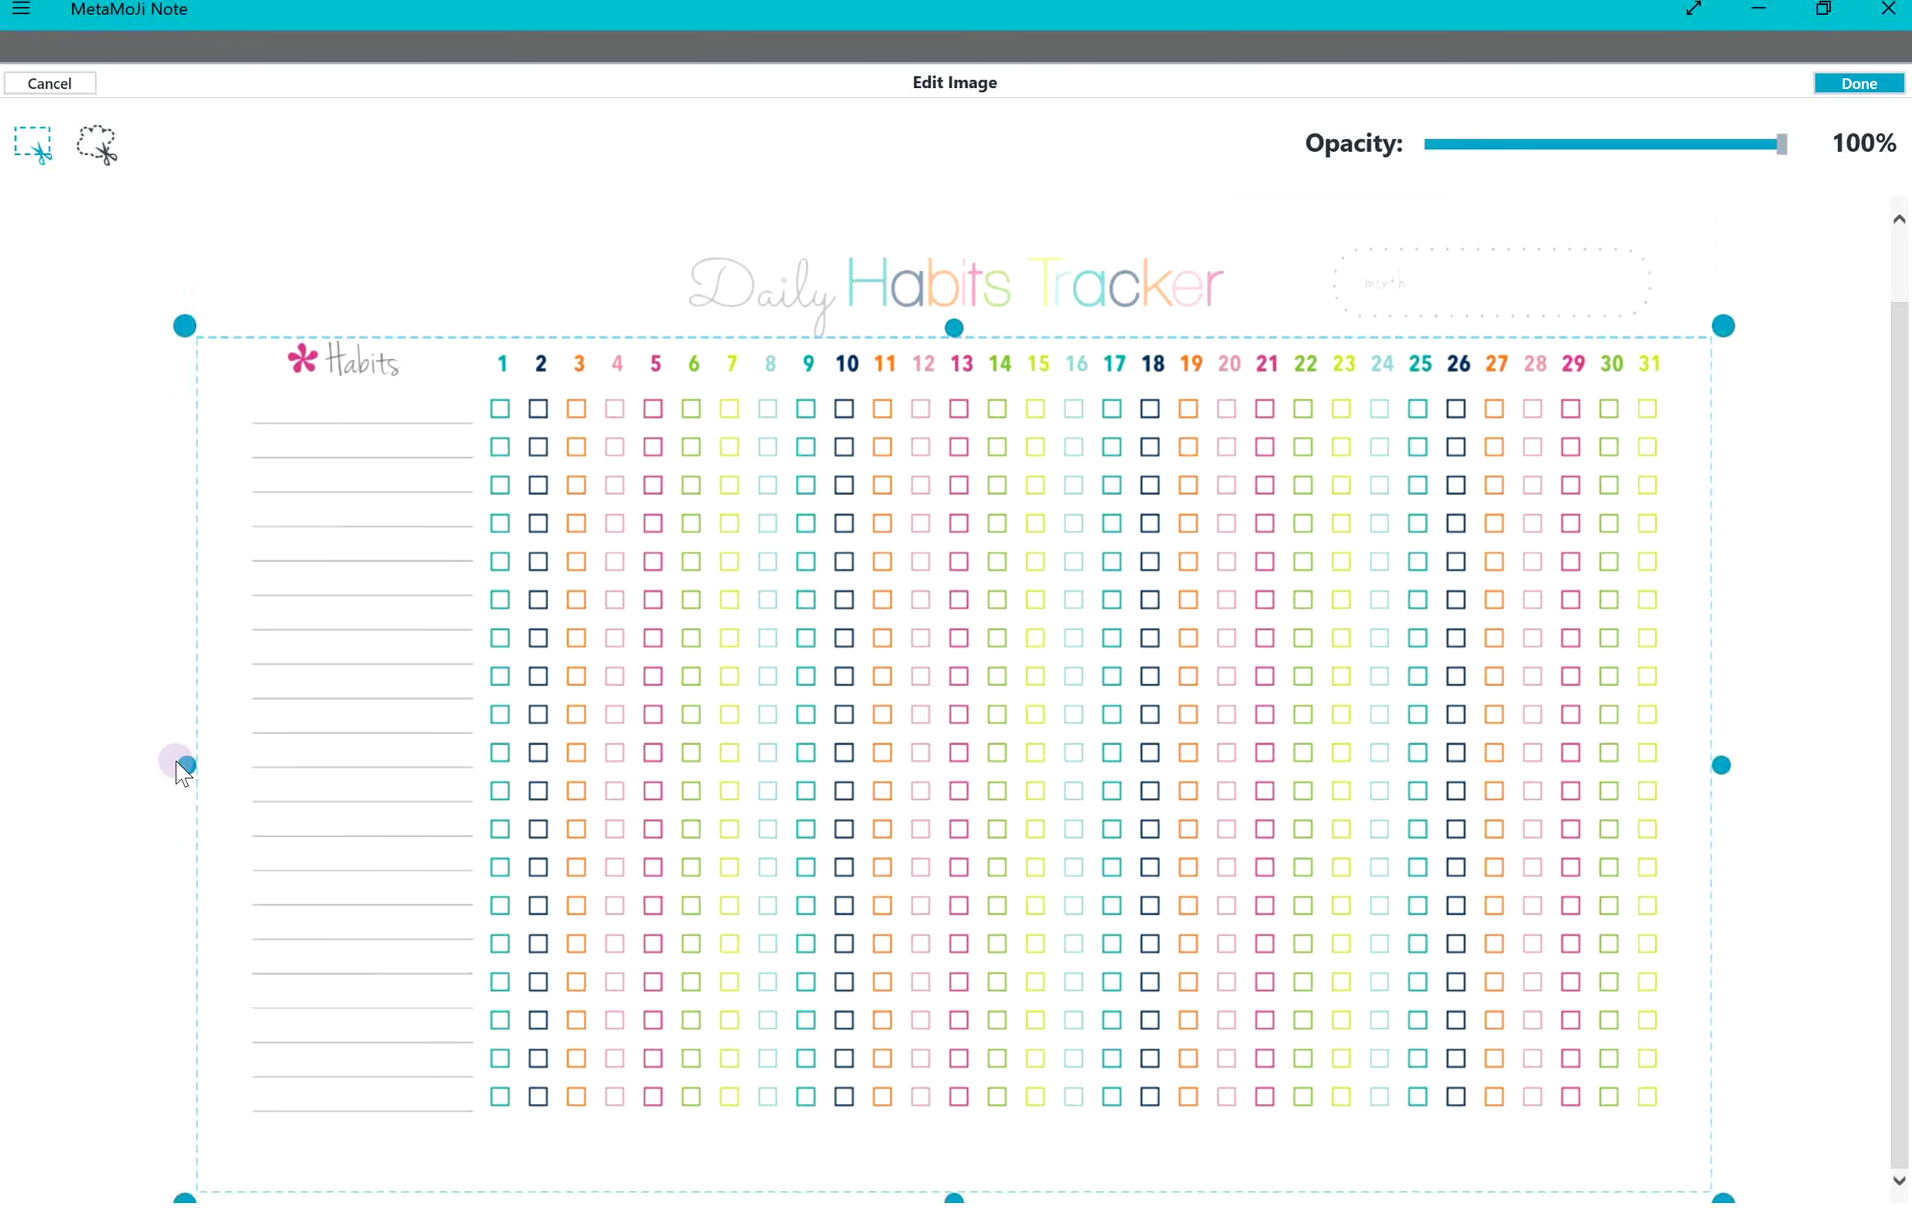
{"action": "left_click_drag", "start_coordinate": [179, 768], "coordinate": [235, 765]}
{"action": "left_click_drag", "start_coordinate": [977, 1198], "coordinate": [1011, 601]}
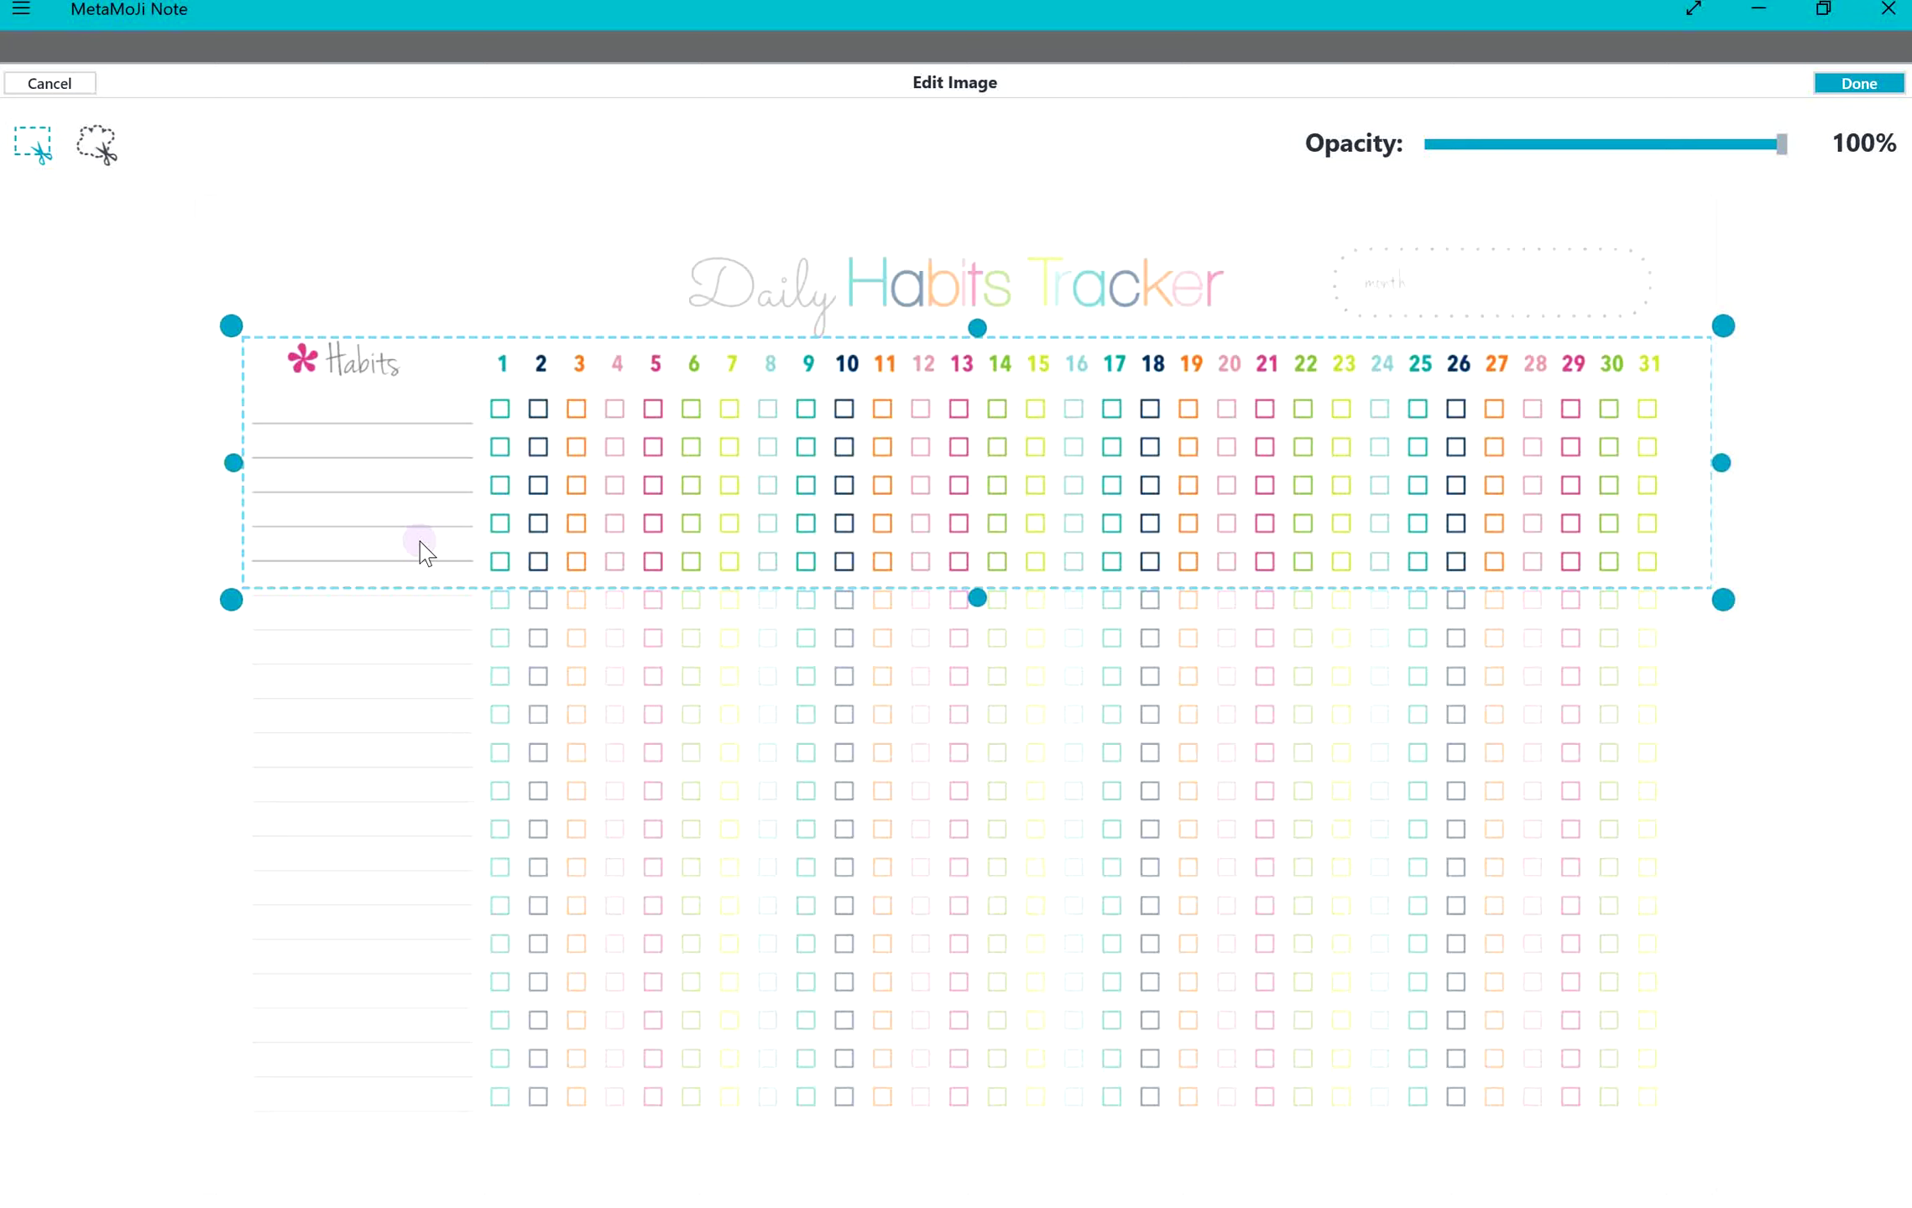
{"action": "left_click_drag", "start_coordinate": [1713, 463], "coordinate": [1675, 463]}
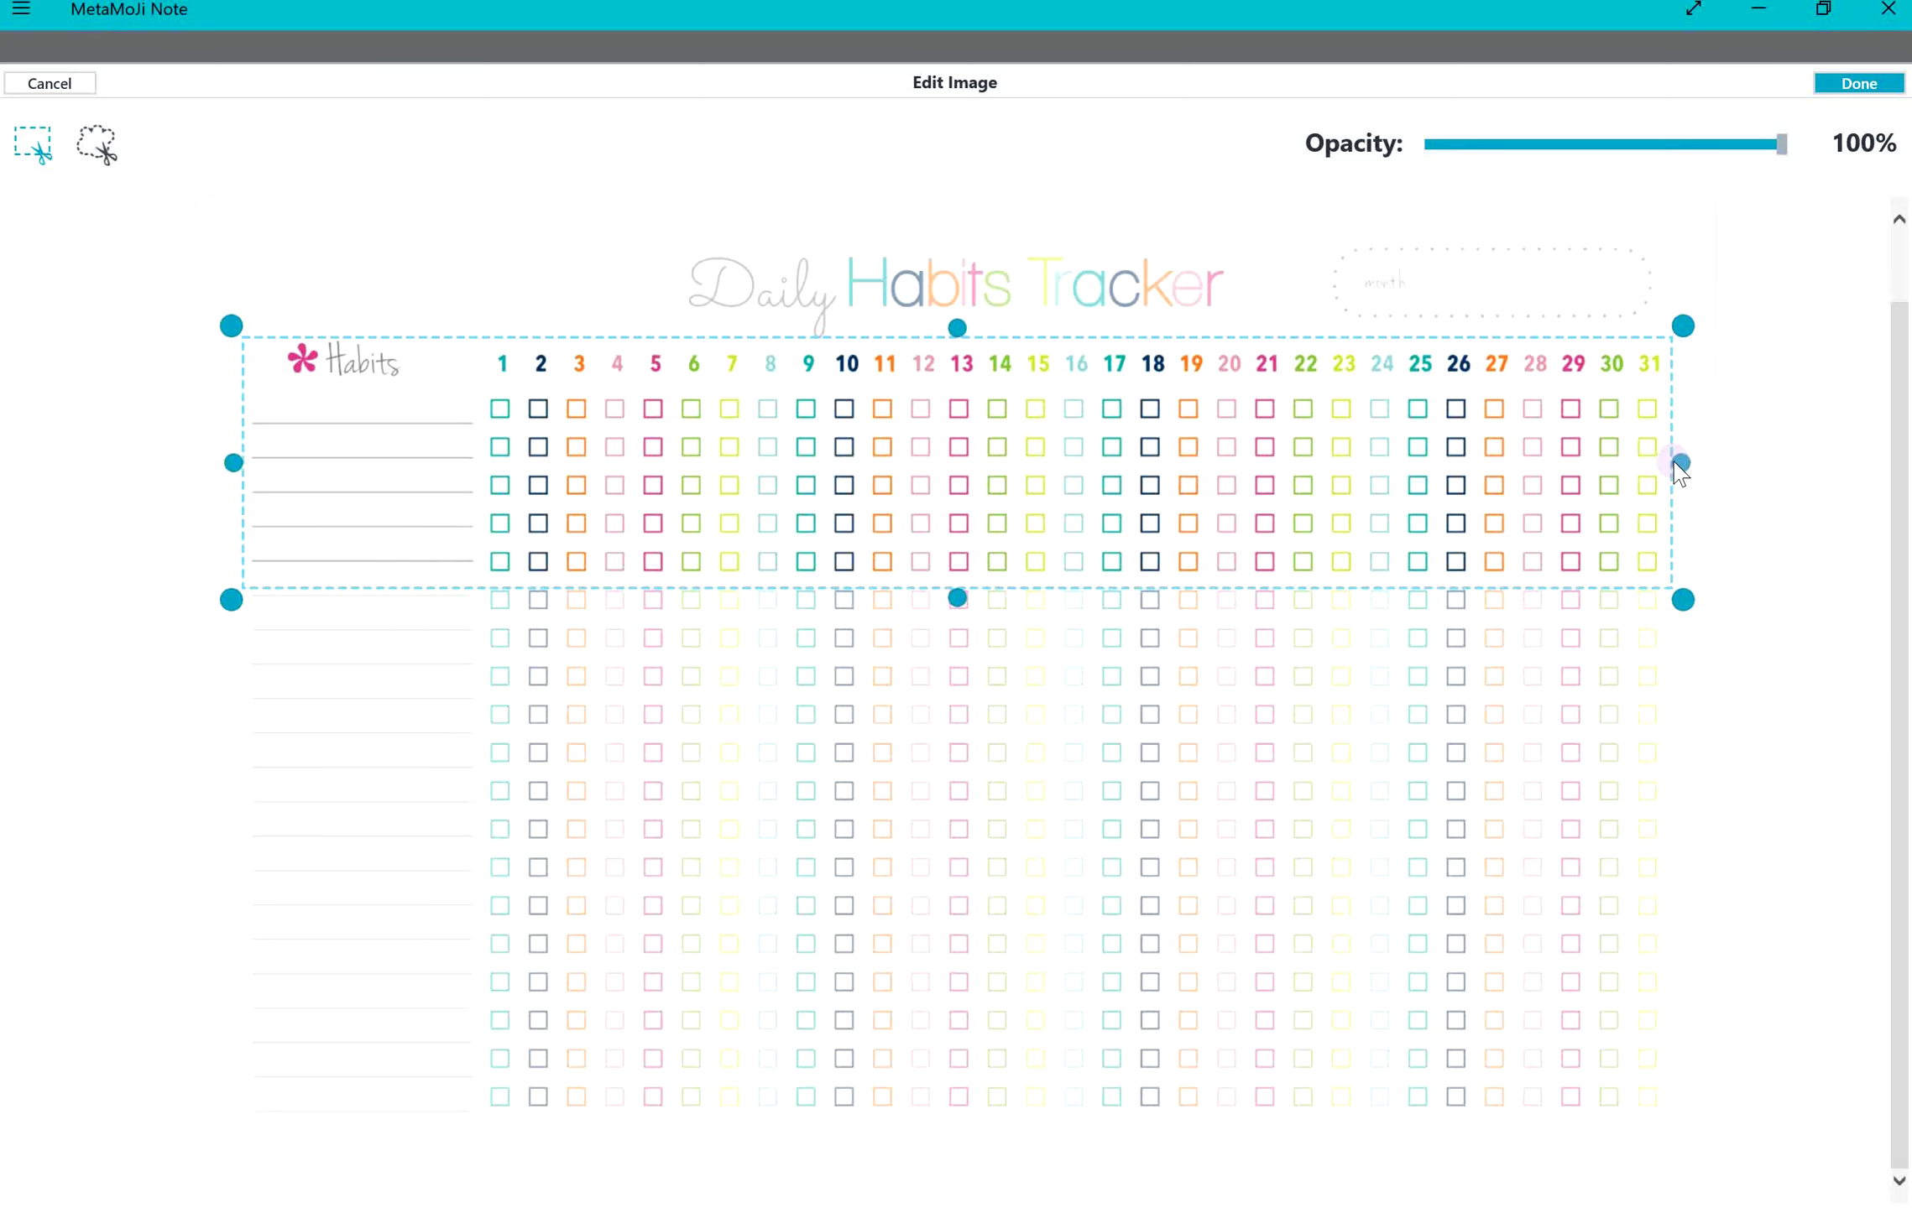
{"action": "left_click", "coordinate": [1859, 83]}
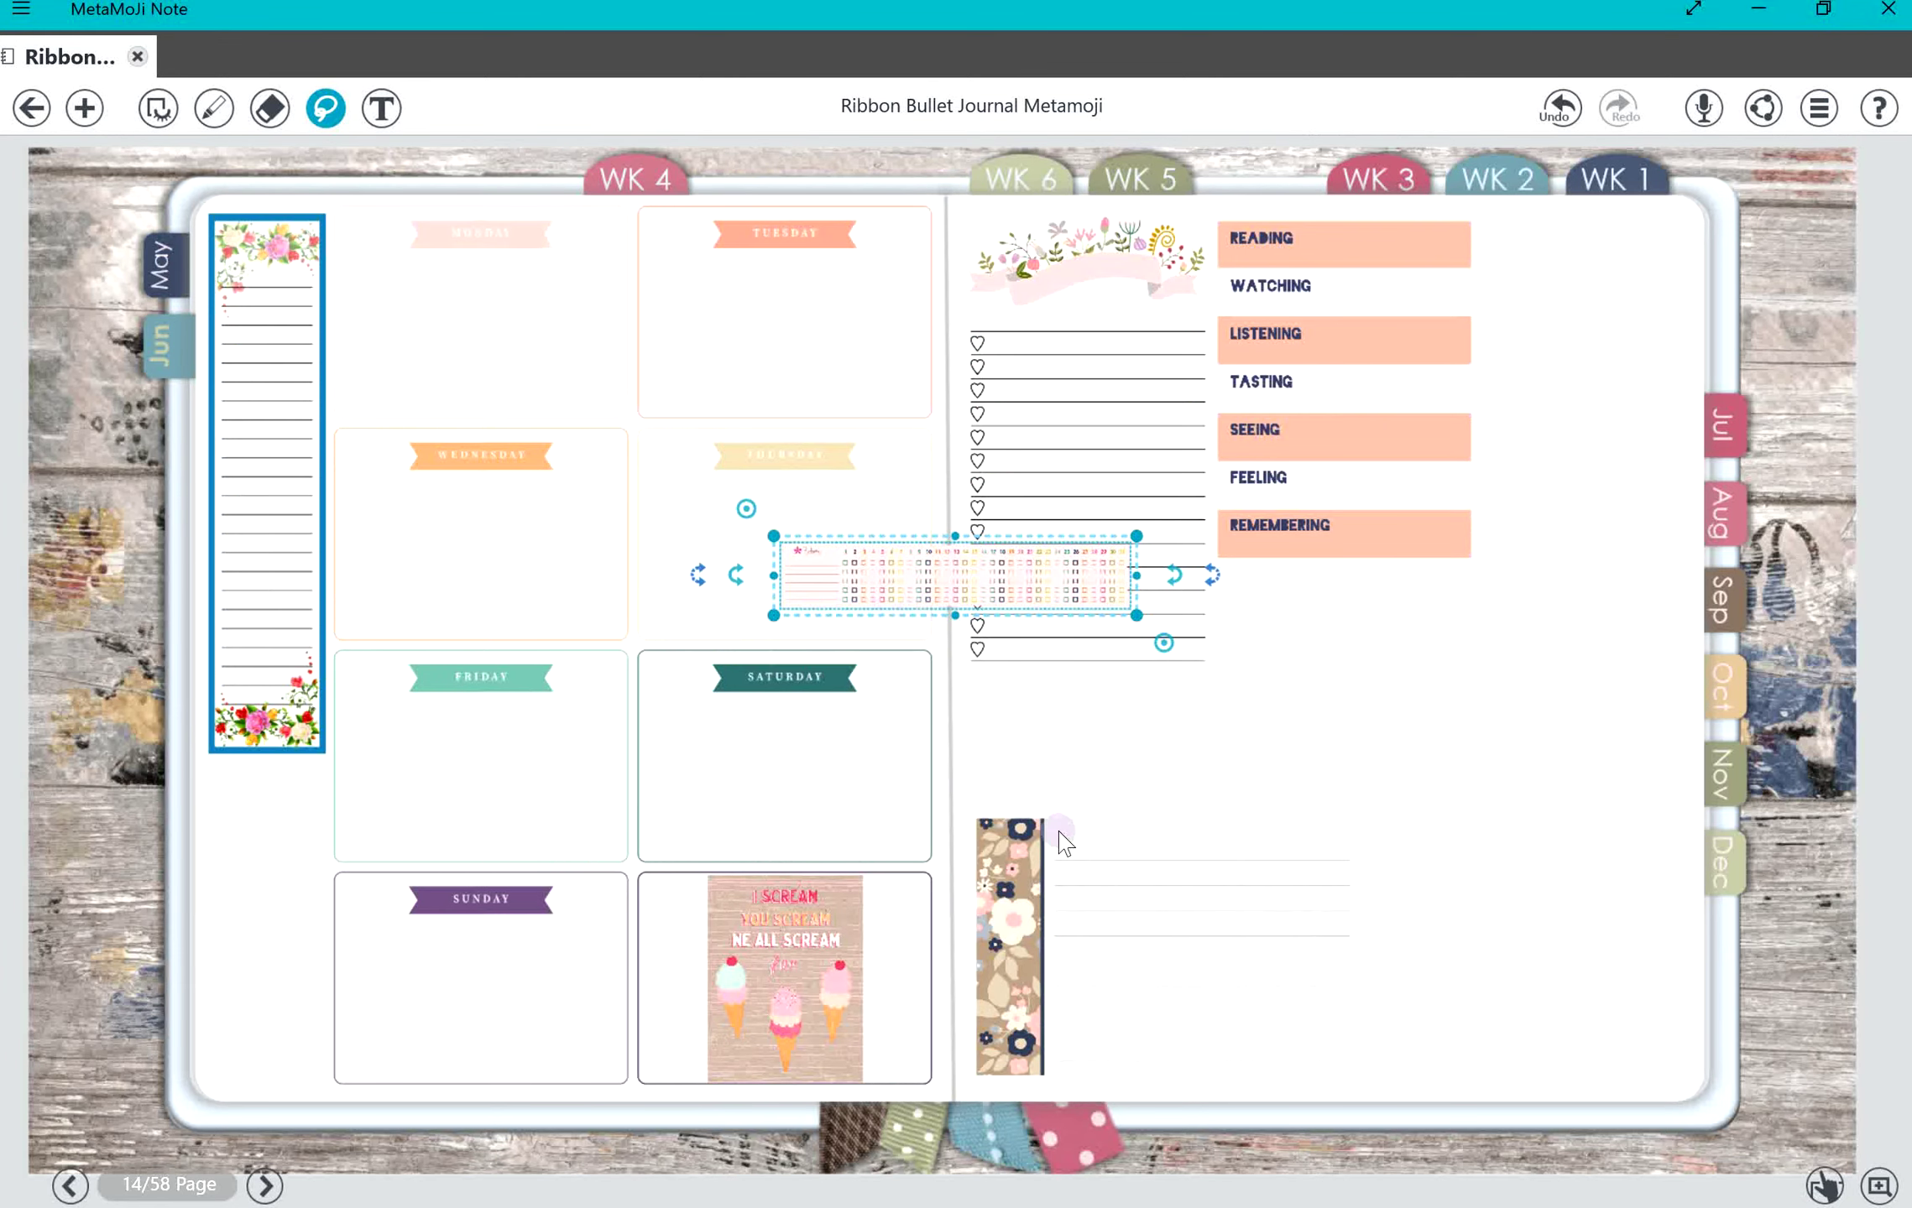
Step: Shift the floral note card onto the left page
{"action": "left_click", "coordinate": [1121, 932]}
{"action": "left_click", "coordinate": [1123, 931]}
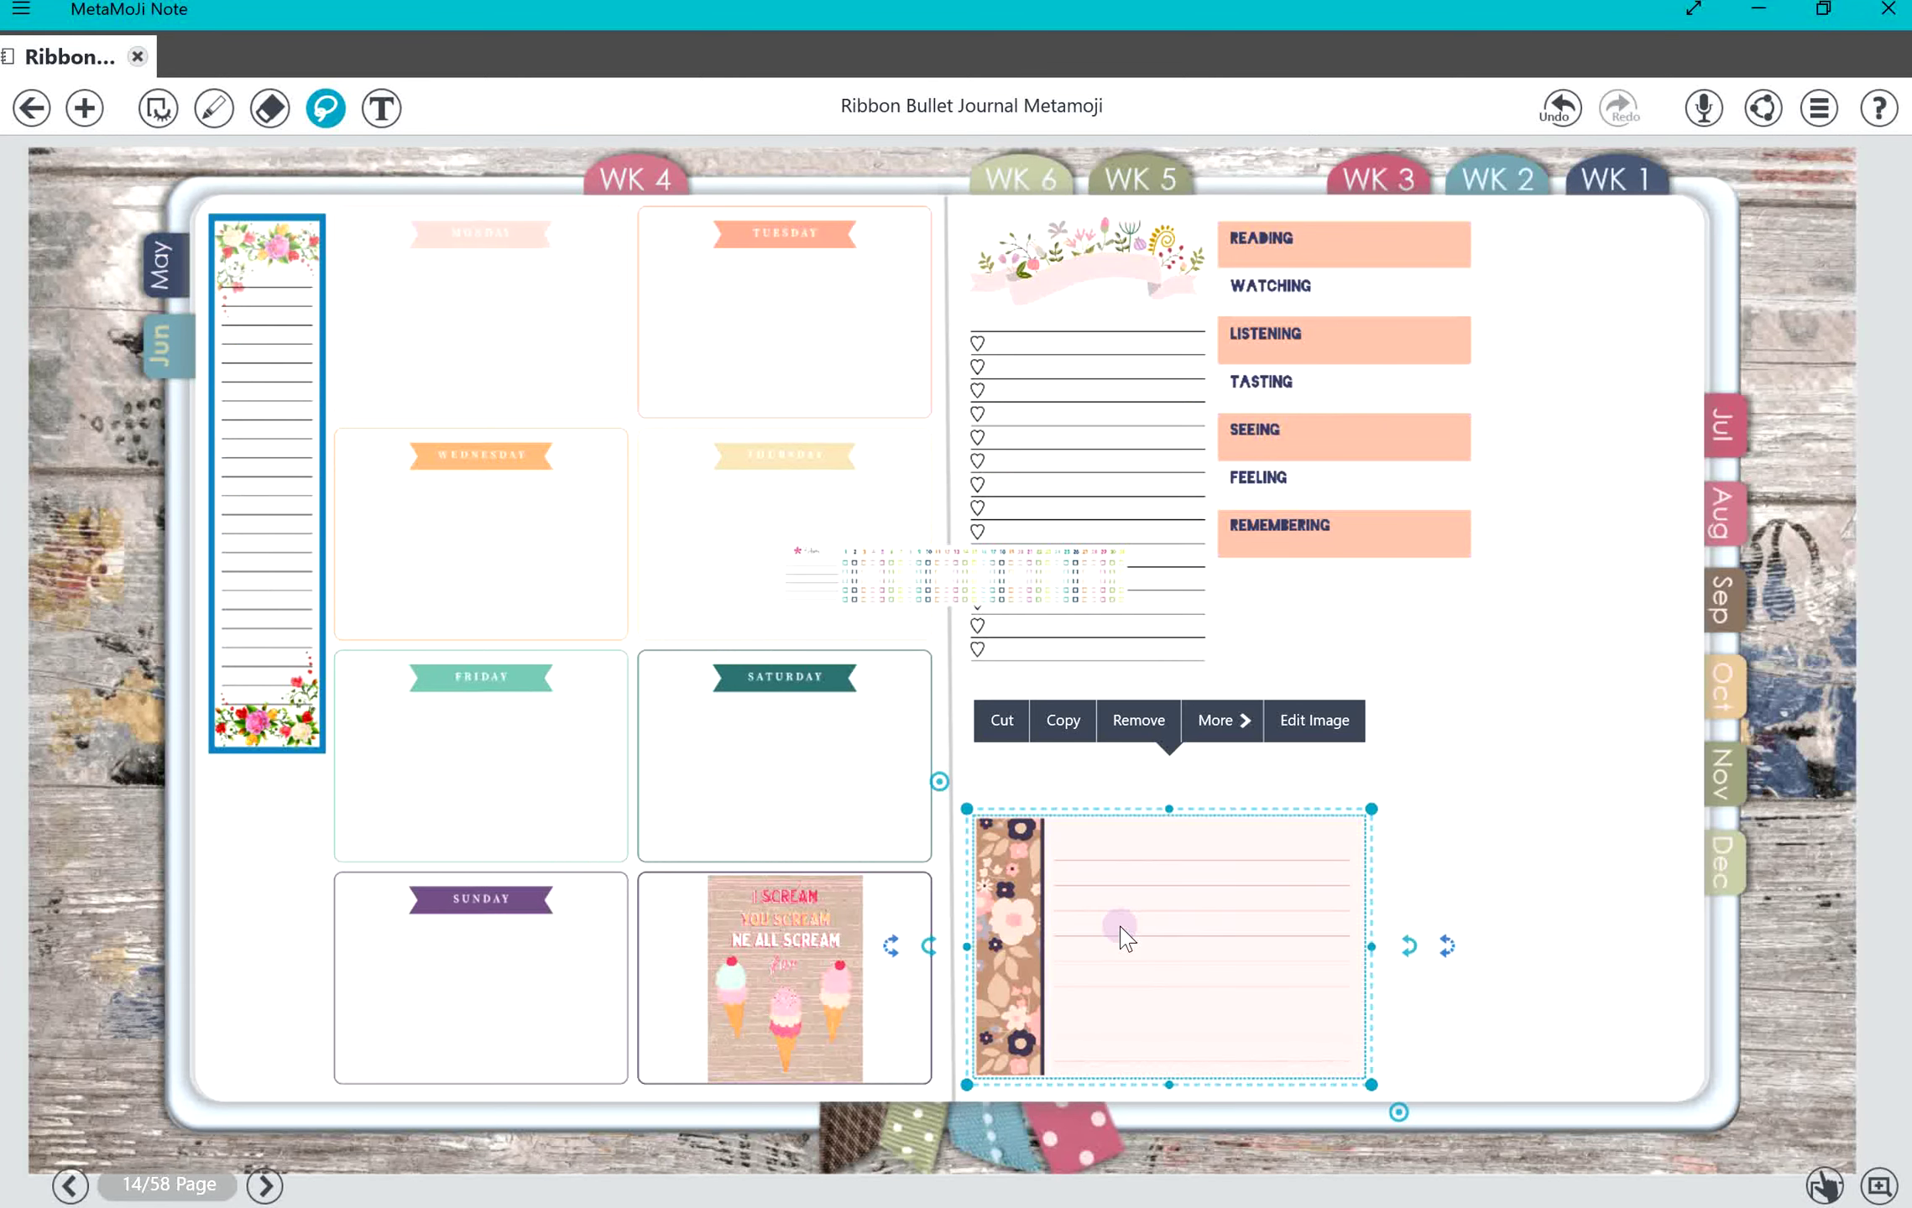
{"action": "left_click_drag", "start_coordinate": [1123, 931], "coordinate": [632, 856]}
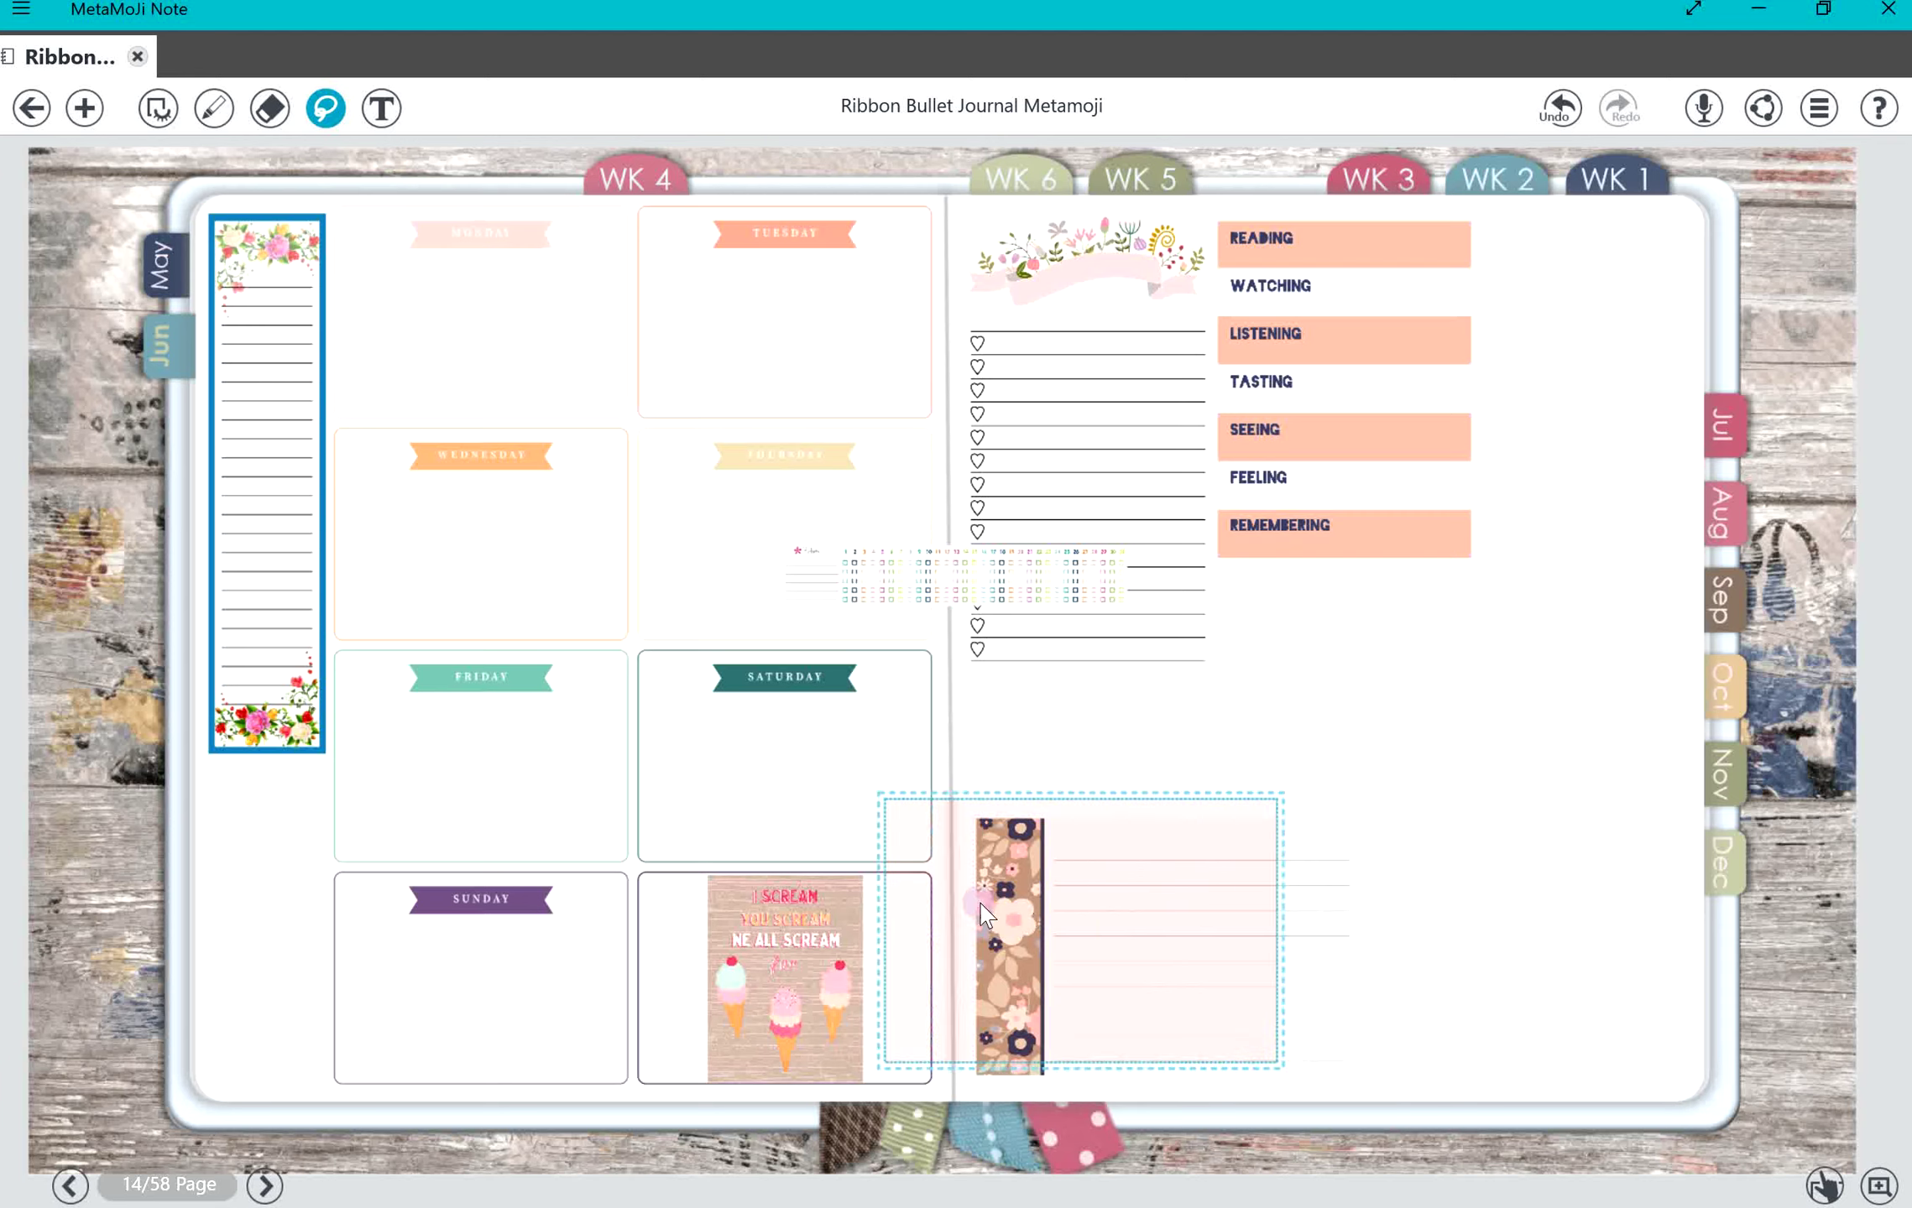
{"action": "left_click", "coordinate": [849, 581]}
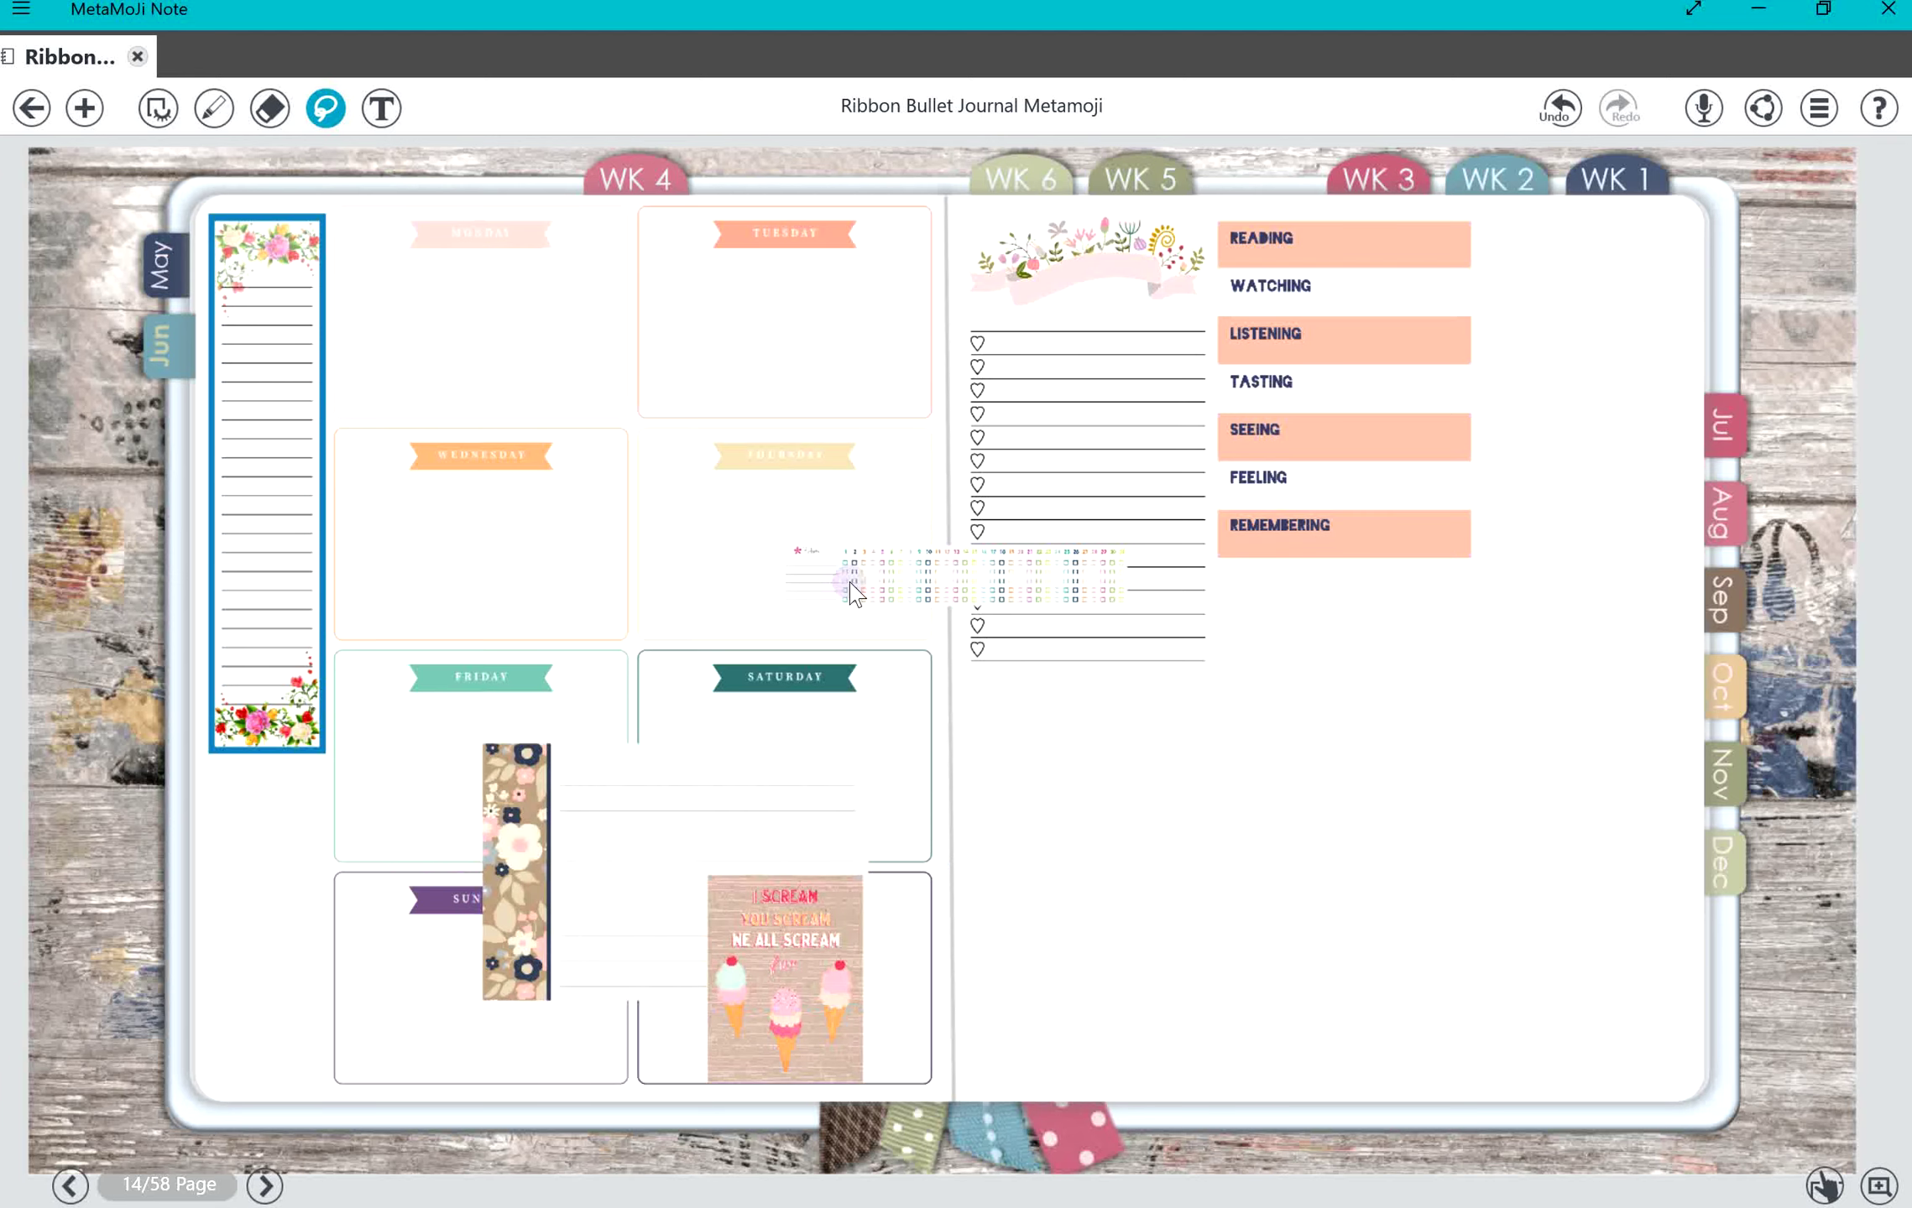
Step: Enlarge the habit tracker along the right page's bottom and pick hp PAGE 02 to insert
{"action": "left_click_drag", "start_coordinate": [862, 599], "coordinate": [1025, 857]}
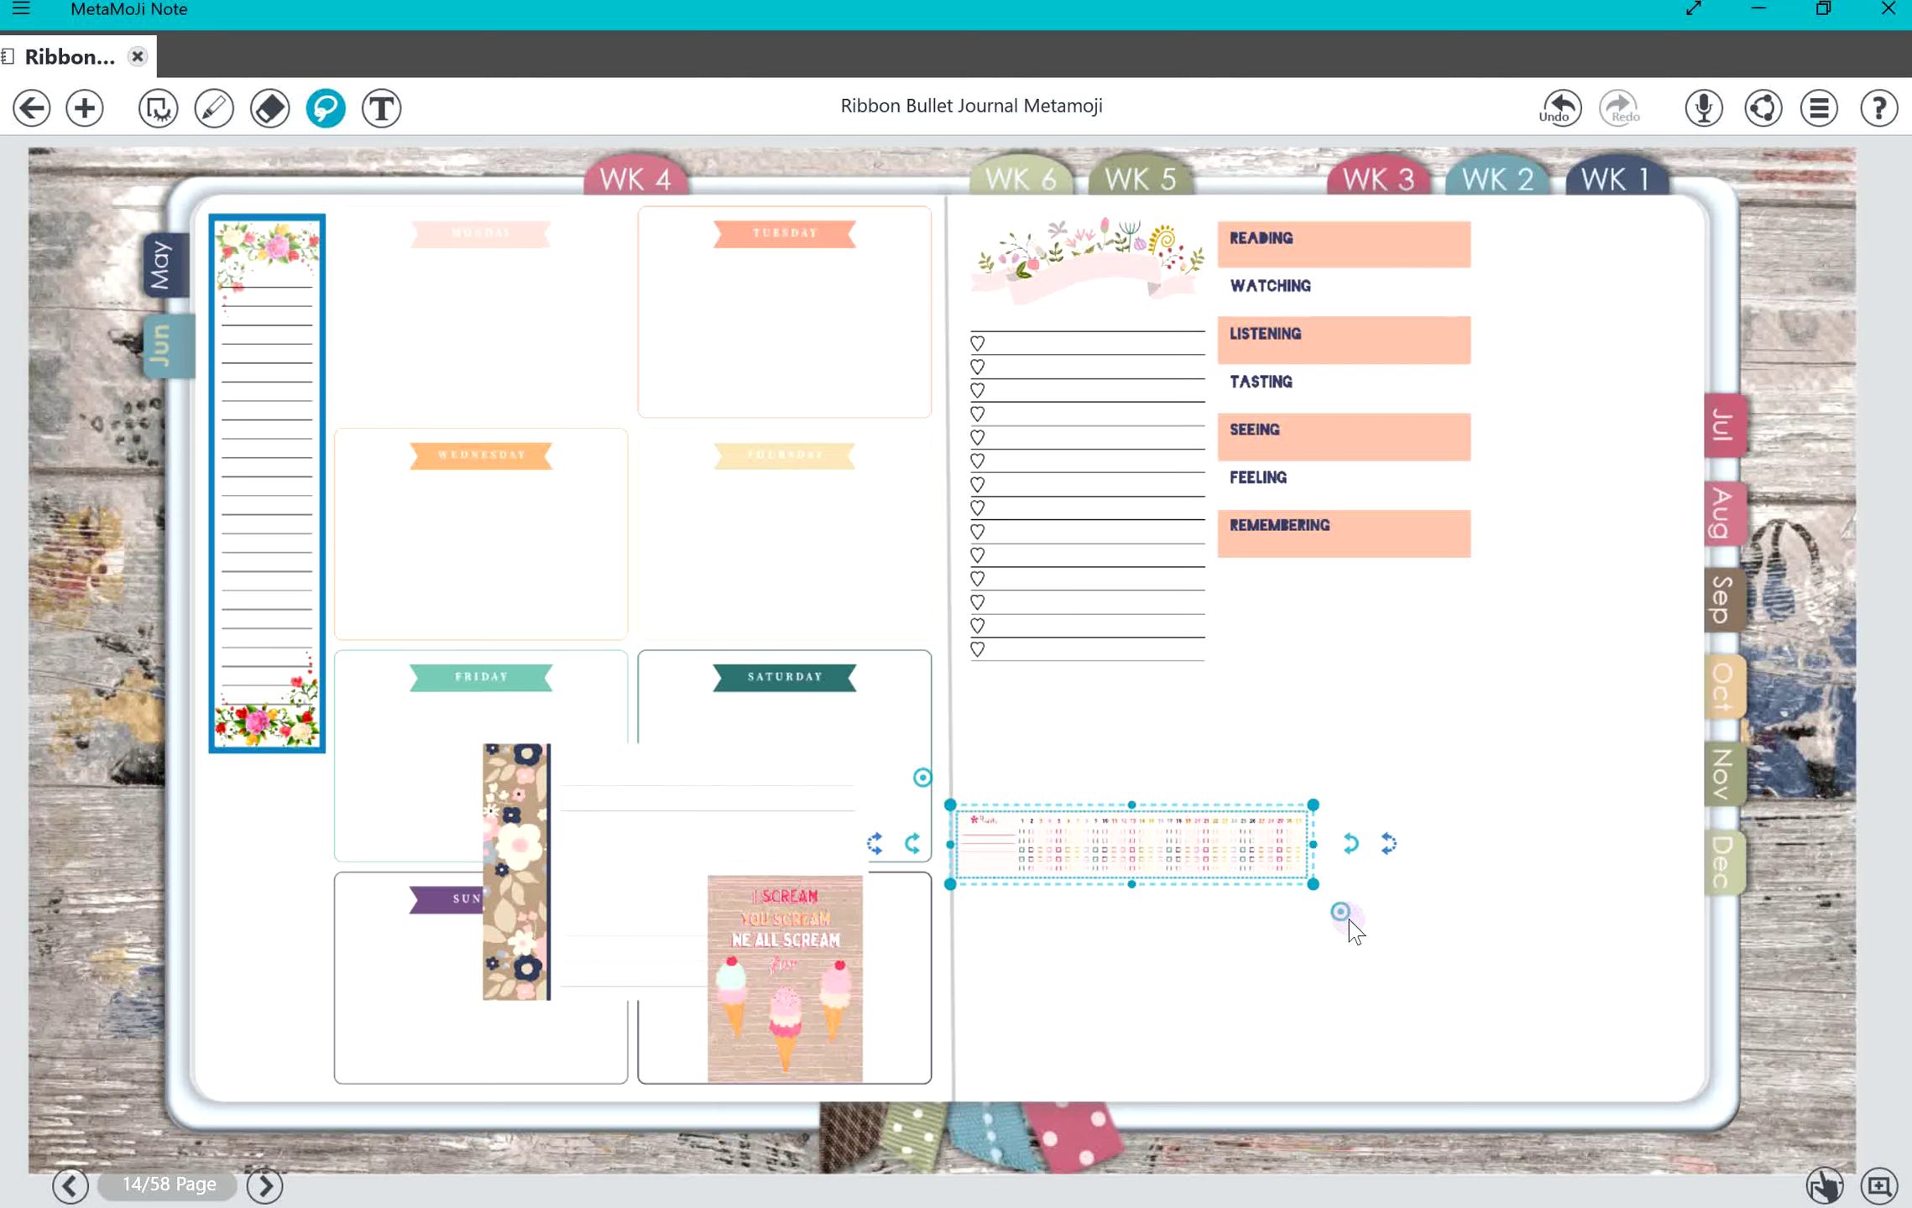
{"action": "left_click_drag", "start_coordinate": [1342, 913], "coordinate": [1504, 991]}
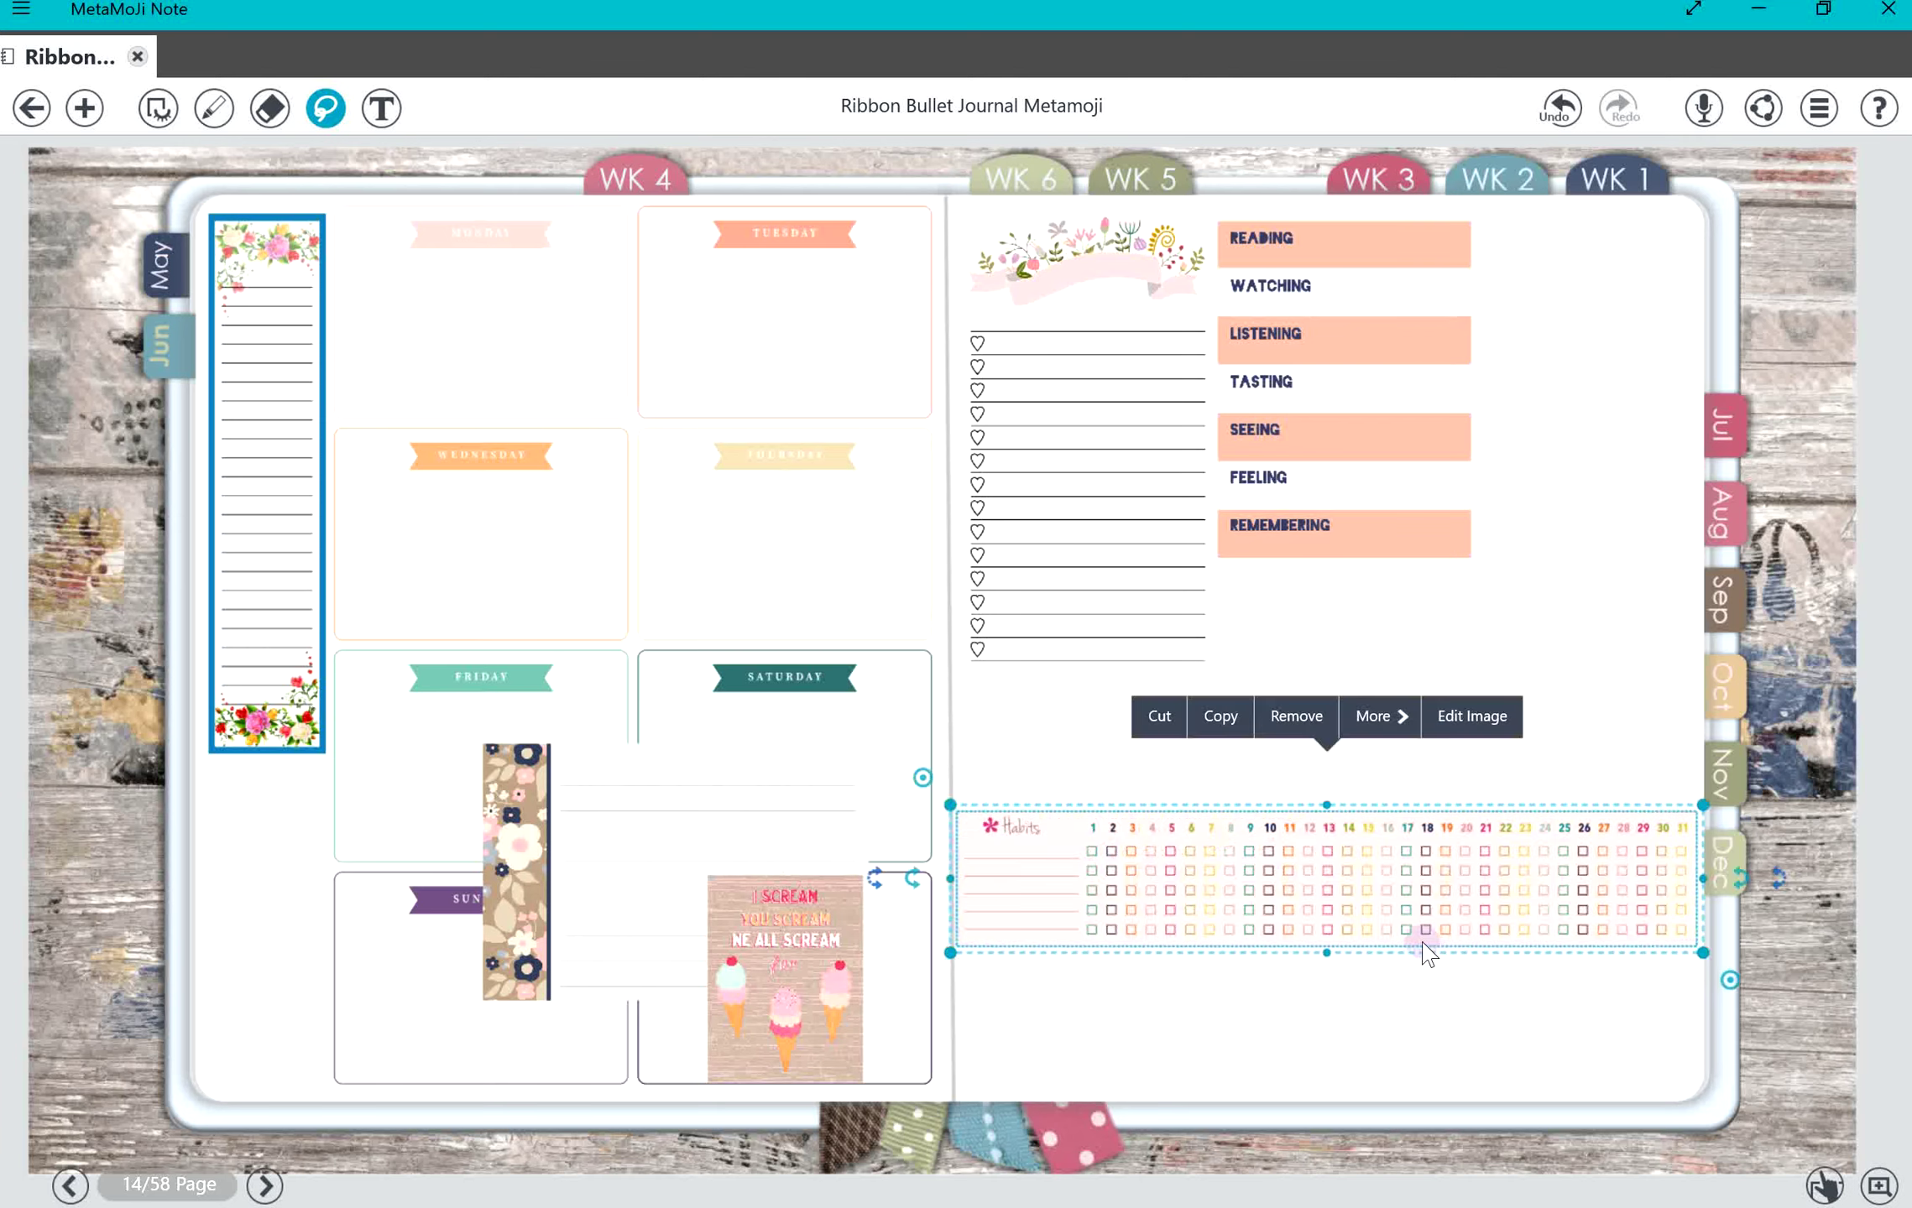
{"action": "left_click_drag", "start_coordinate": [1336, 918], "coordinate": [1334, 1028]}
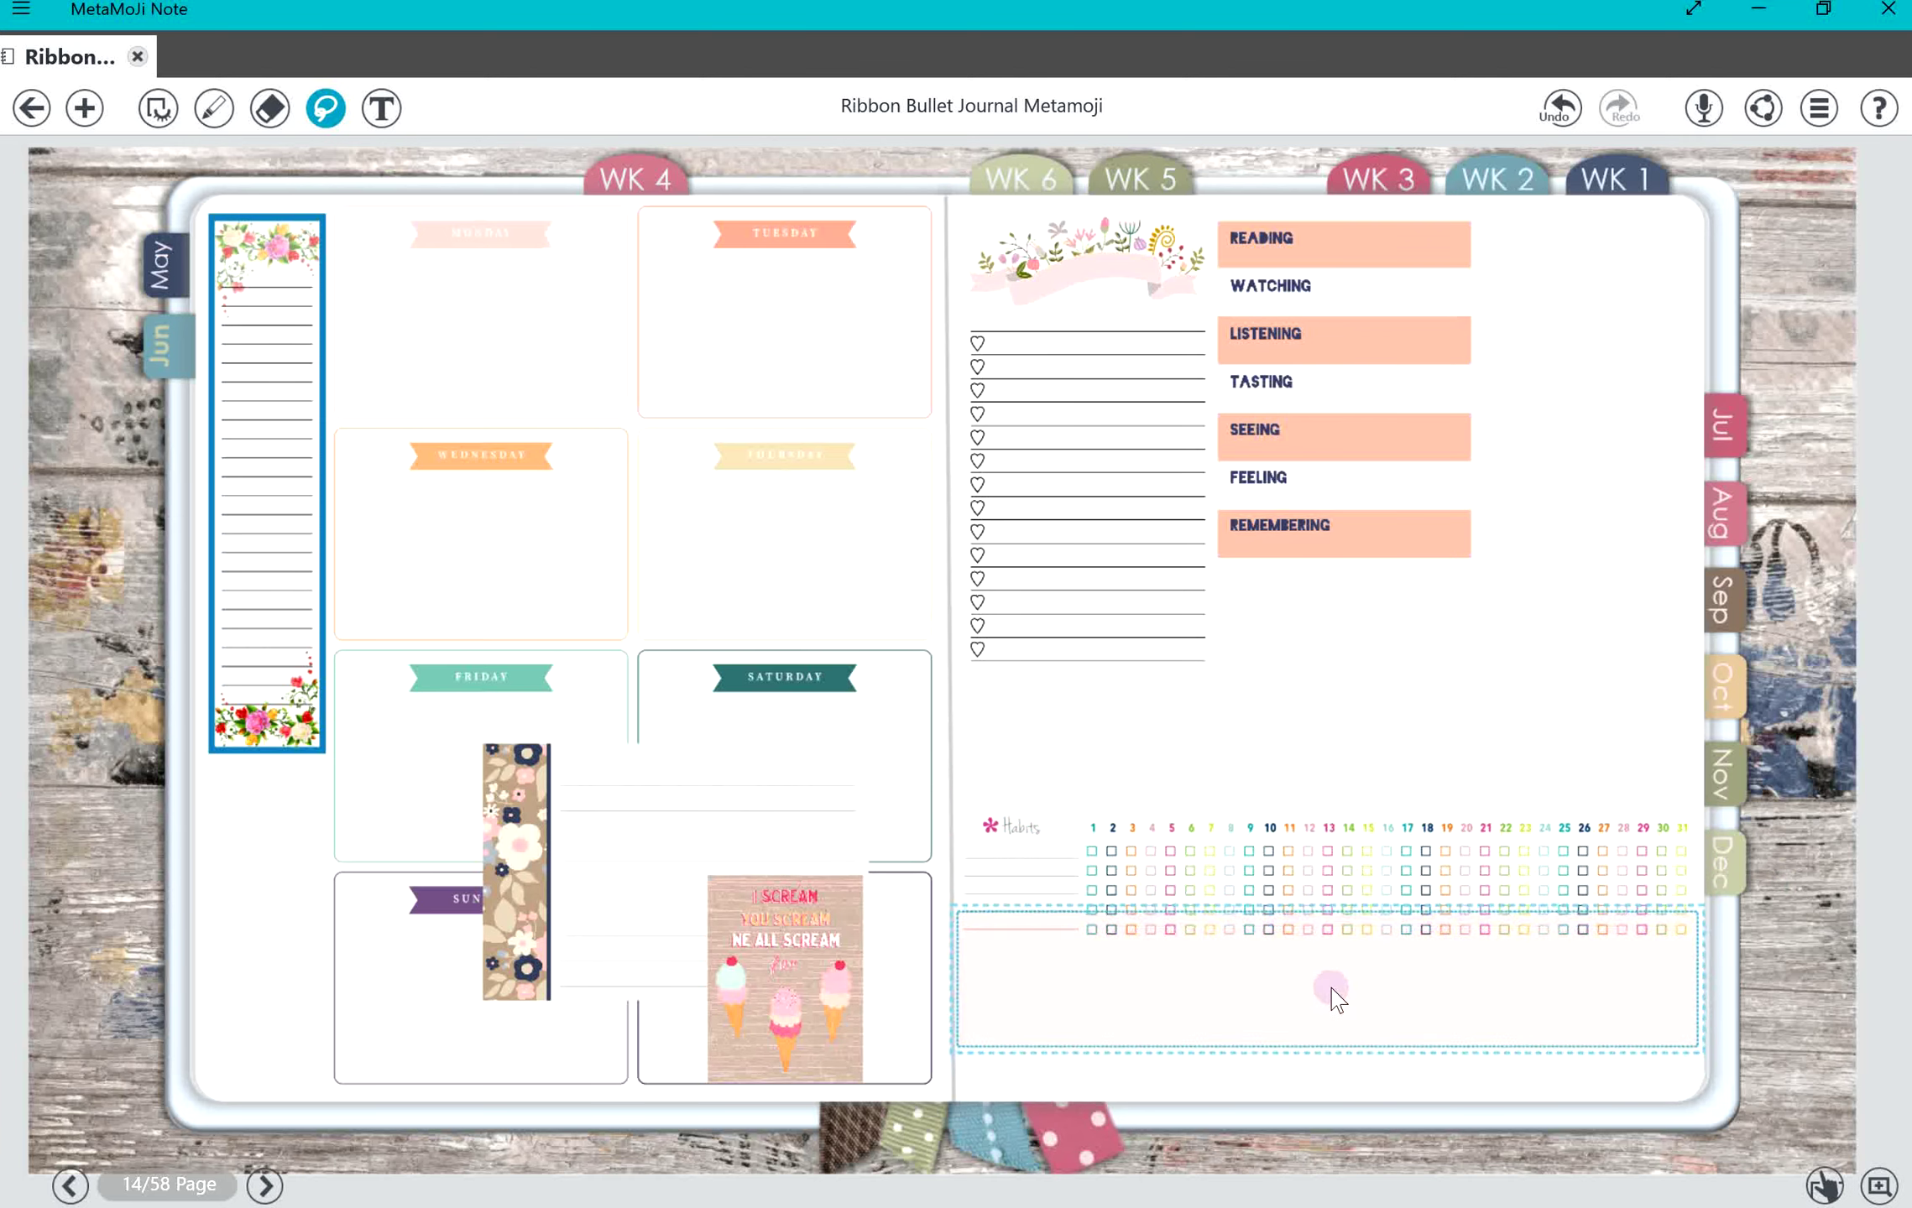
{"action": "left_click", "coordinate": [1291, 831]}
{"action": "left_click", "coordinate": [1248, 997]}
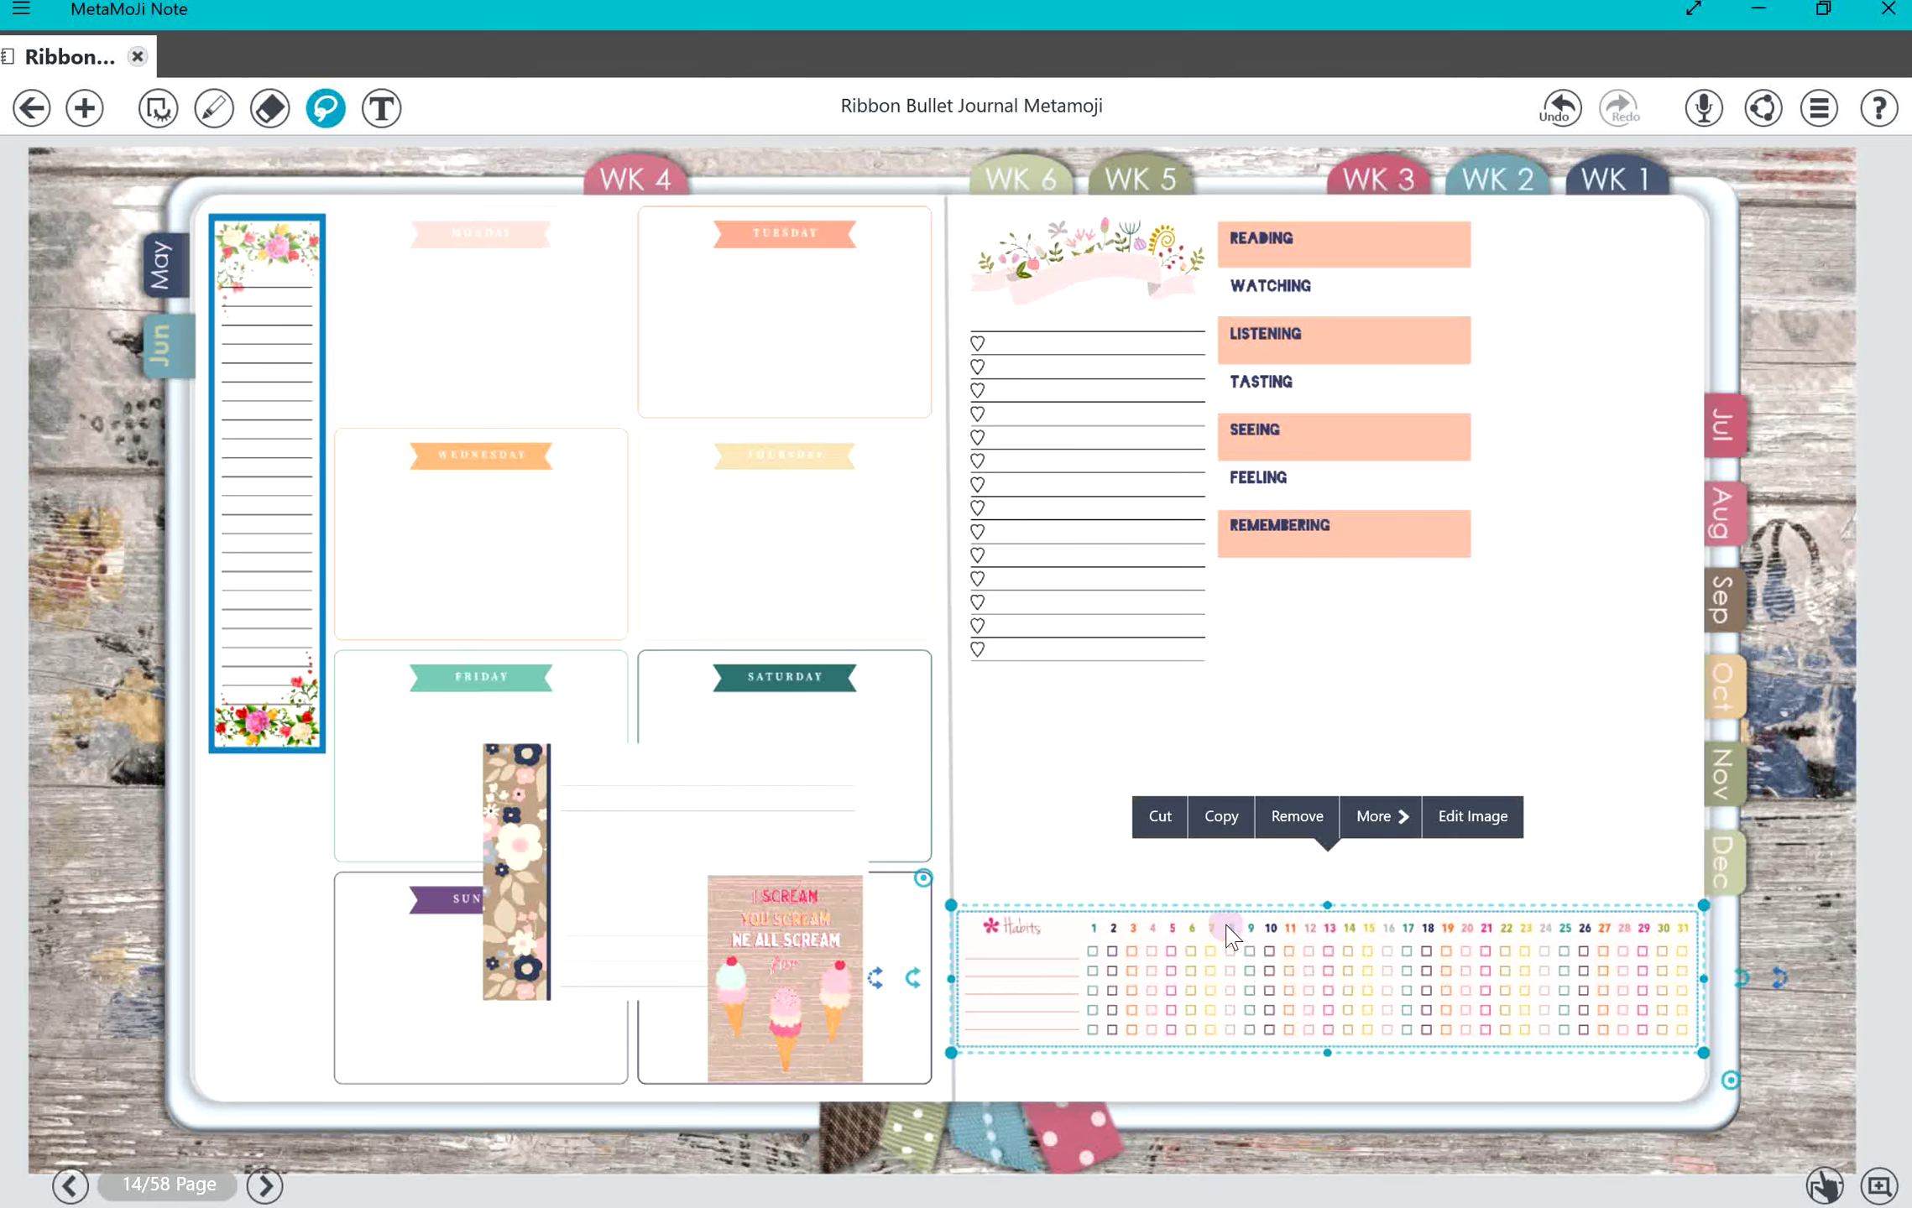
{"action": "left_click", "coordinate": [1085, 766]}
{"action": "left_click", "coordinate": [1379, 621]}
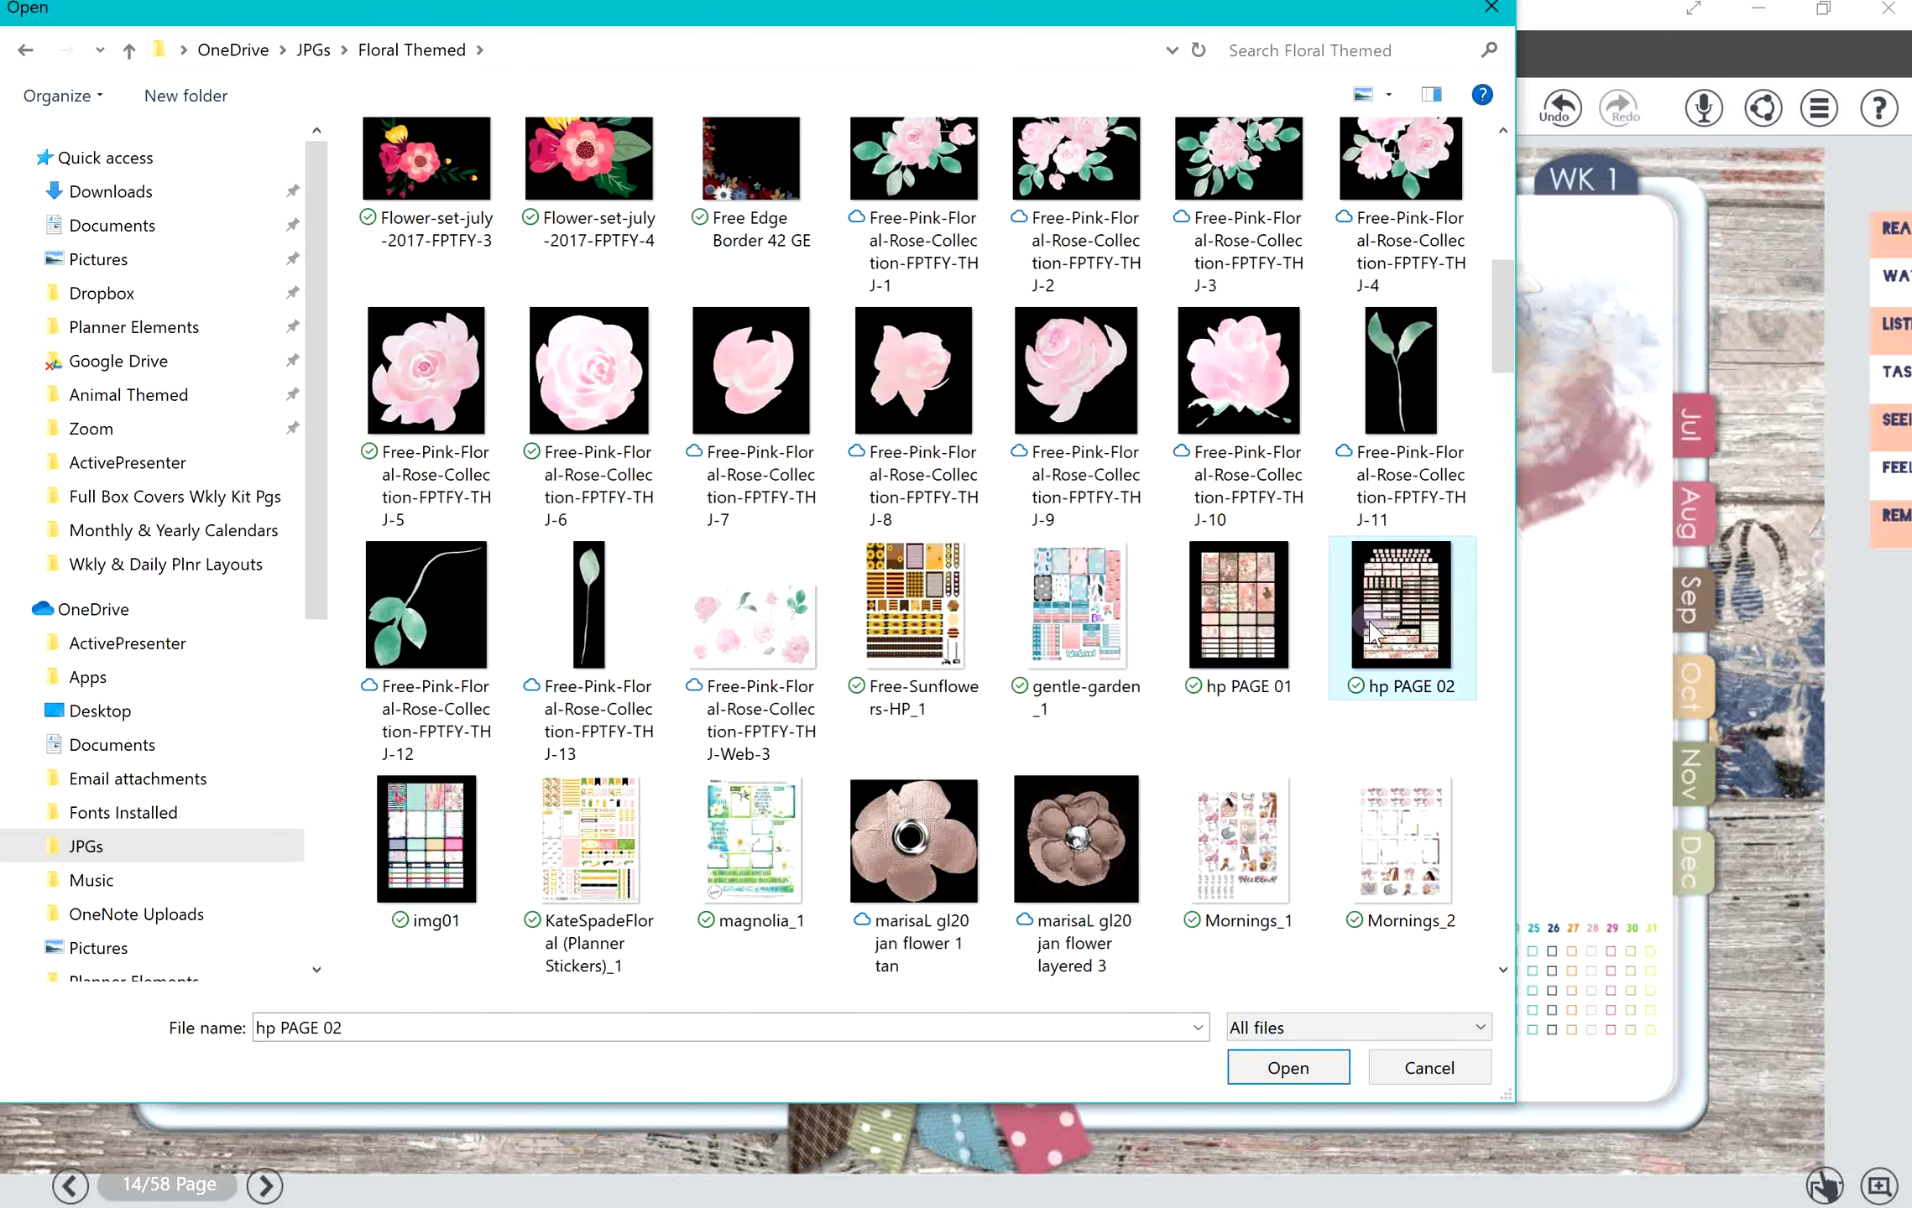
Step: Insert the hp PAGE 02 sticker sheet and open it for cropping
{"action": "left_click", "coordinate": [1286, 1067]}
{"action": "left_click", "coordinate": [1140, 654]}
{"action": "left_click", "coordinate": [326, 107]}
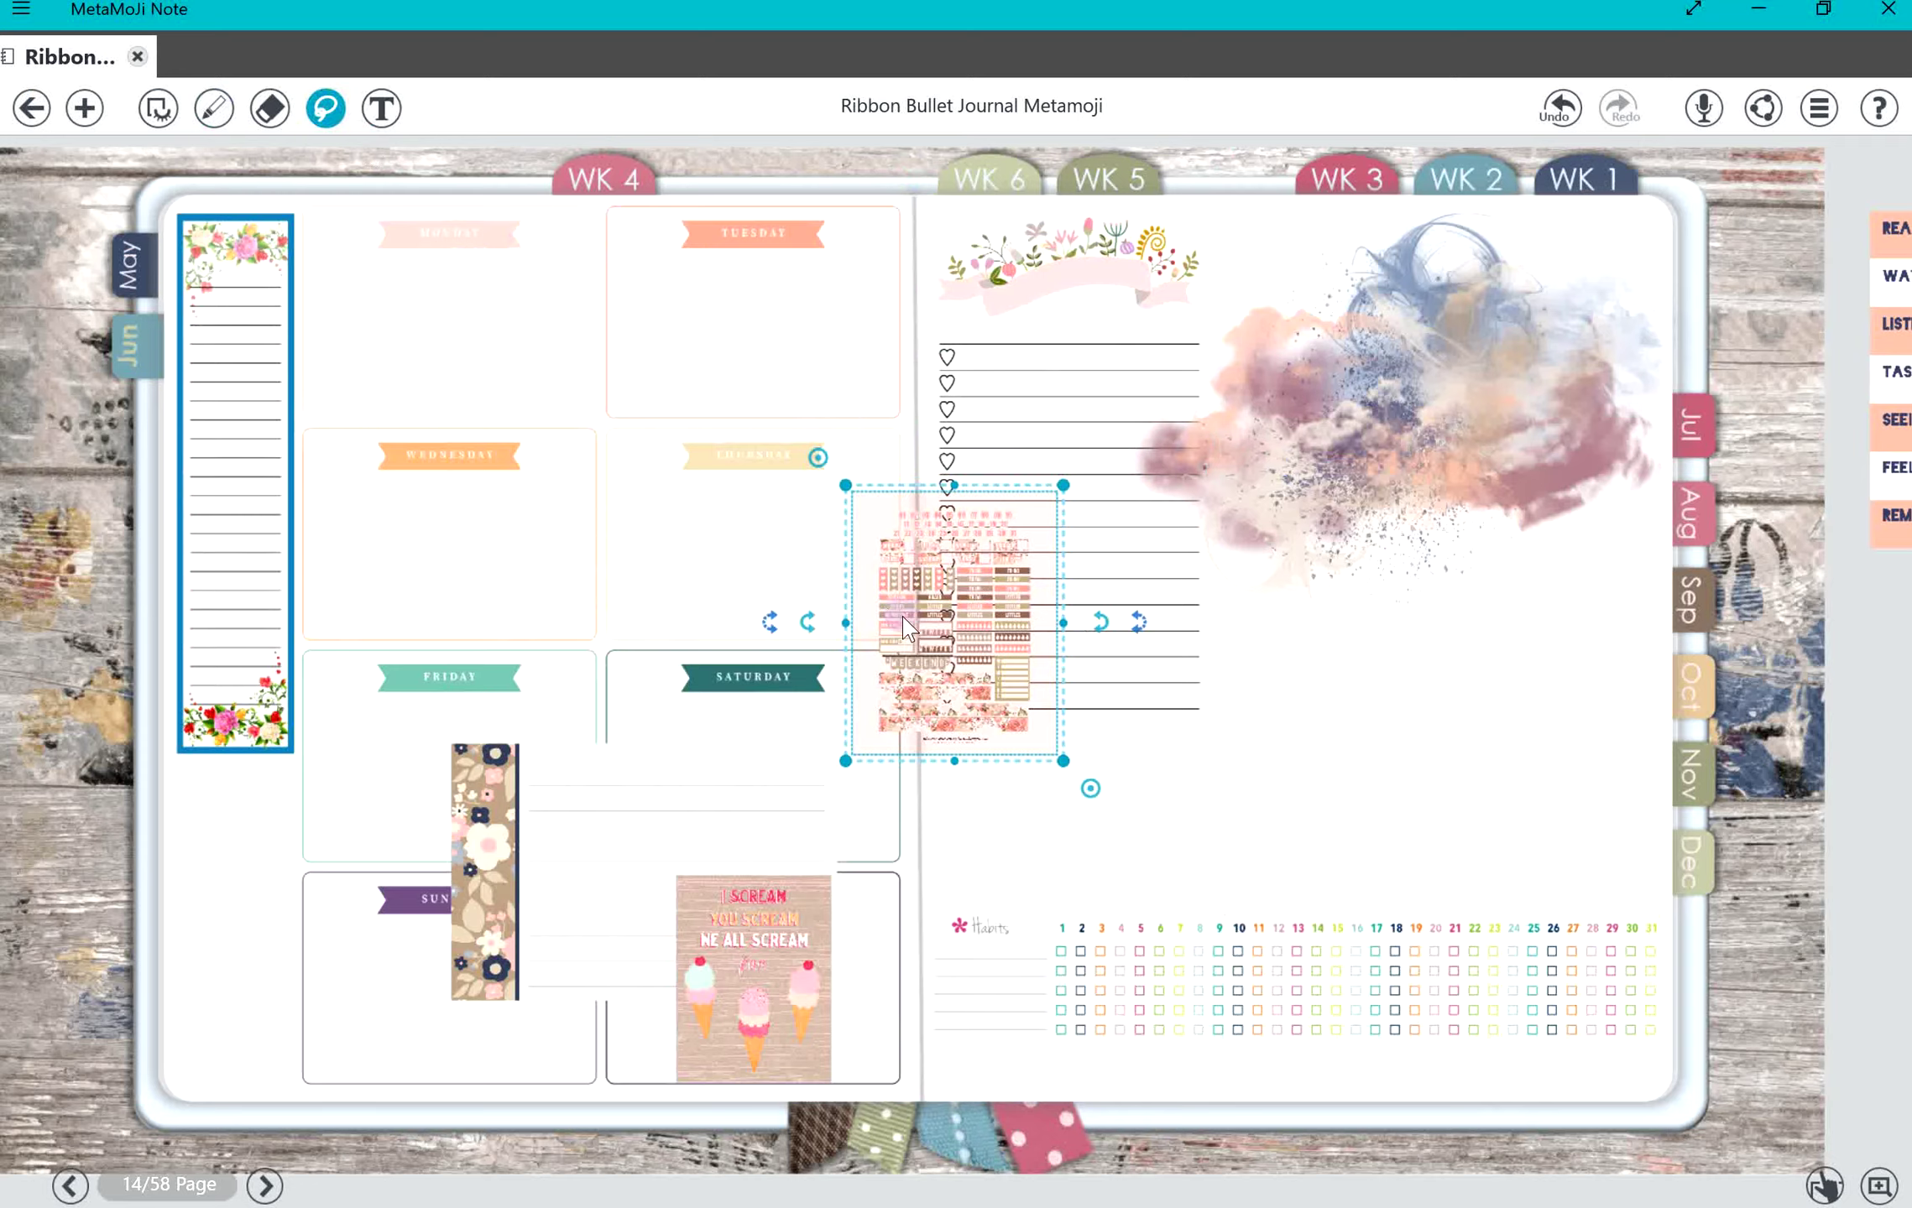
{"action": "left_click", "coordinate": [907, 627]}
{"action": "left_click", "coordinate": [1079, 393]}
Step: Crop the sticker sheet down to just its bottom rose-patterned strip
{"action": "scroll", "coordinate": [947, 784], "scroll_direction": "down", "scroll_amount": 5}
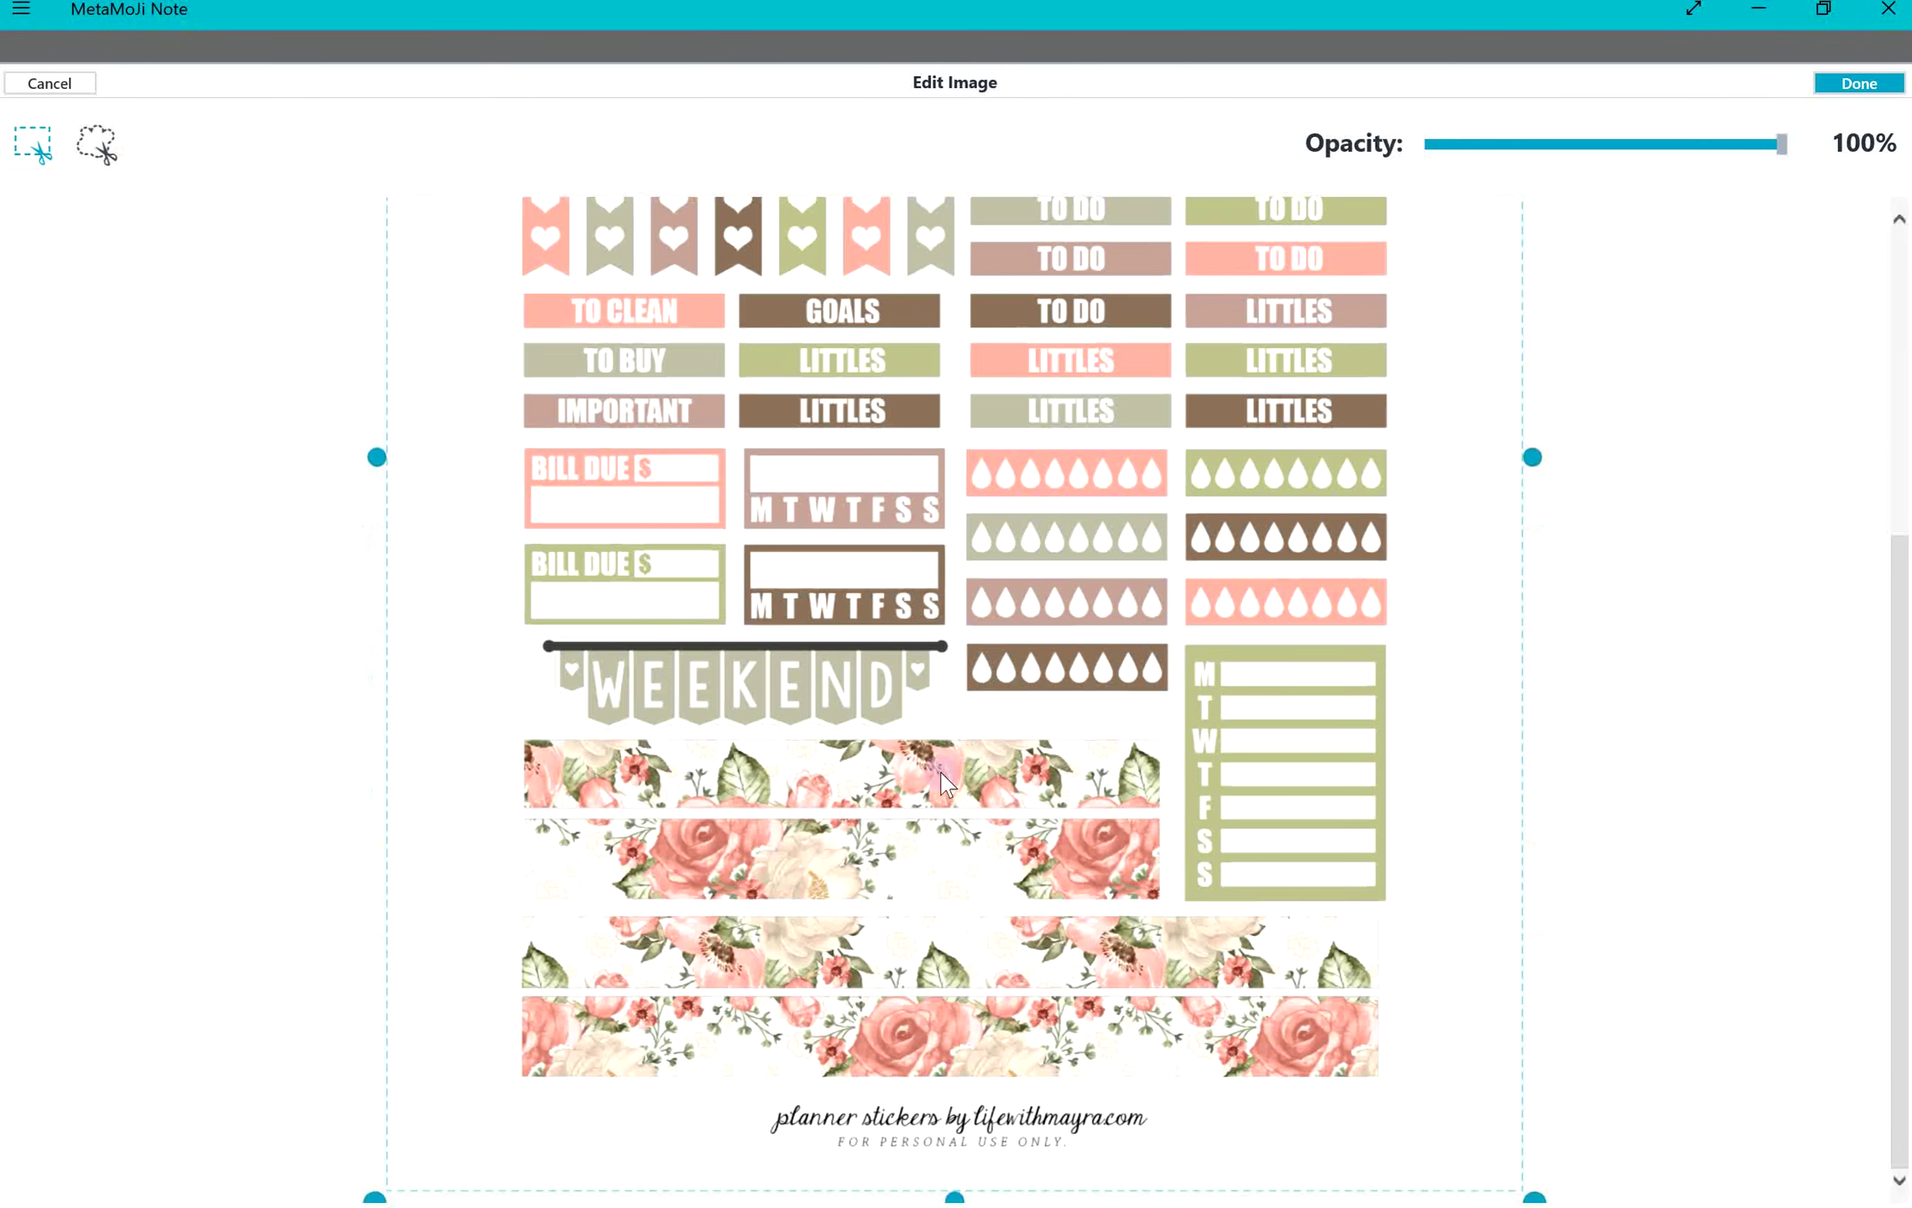
{"action": "left_click_drag", "start_coordinate": [951, 1202], "coordinate": [940, 1091]}
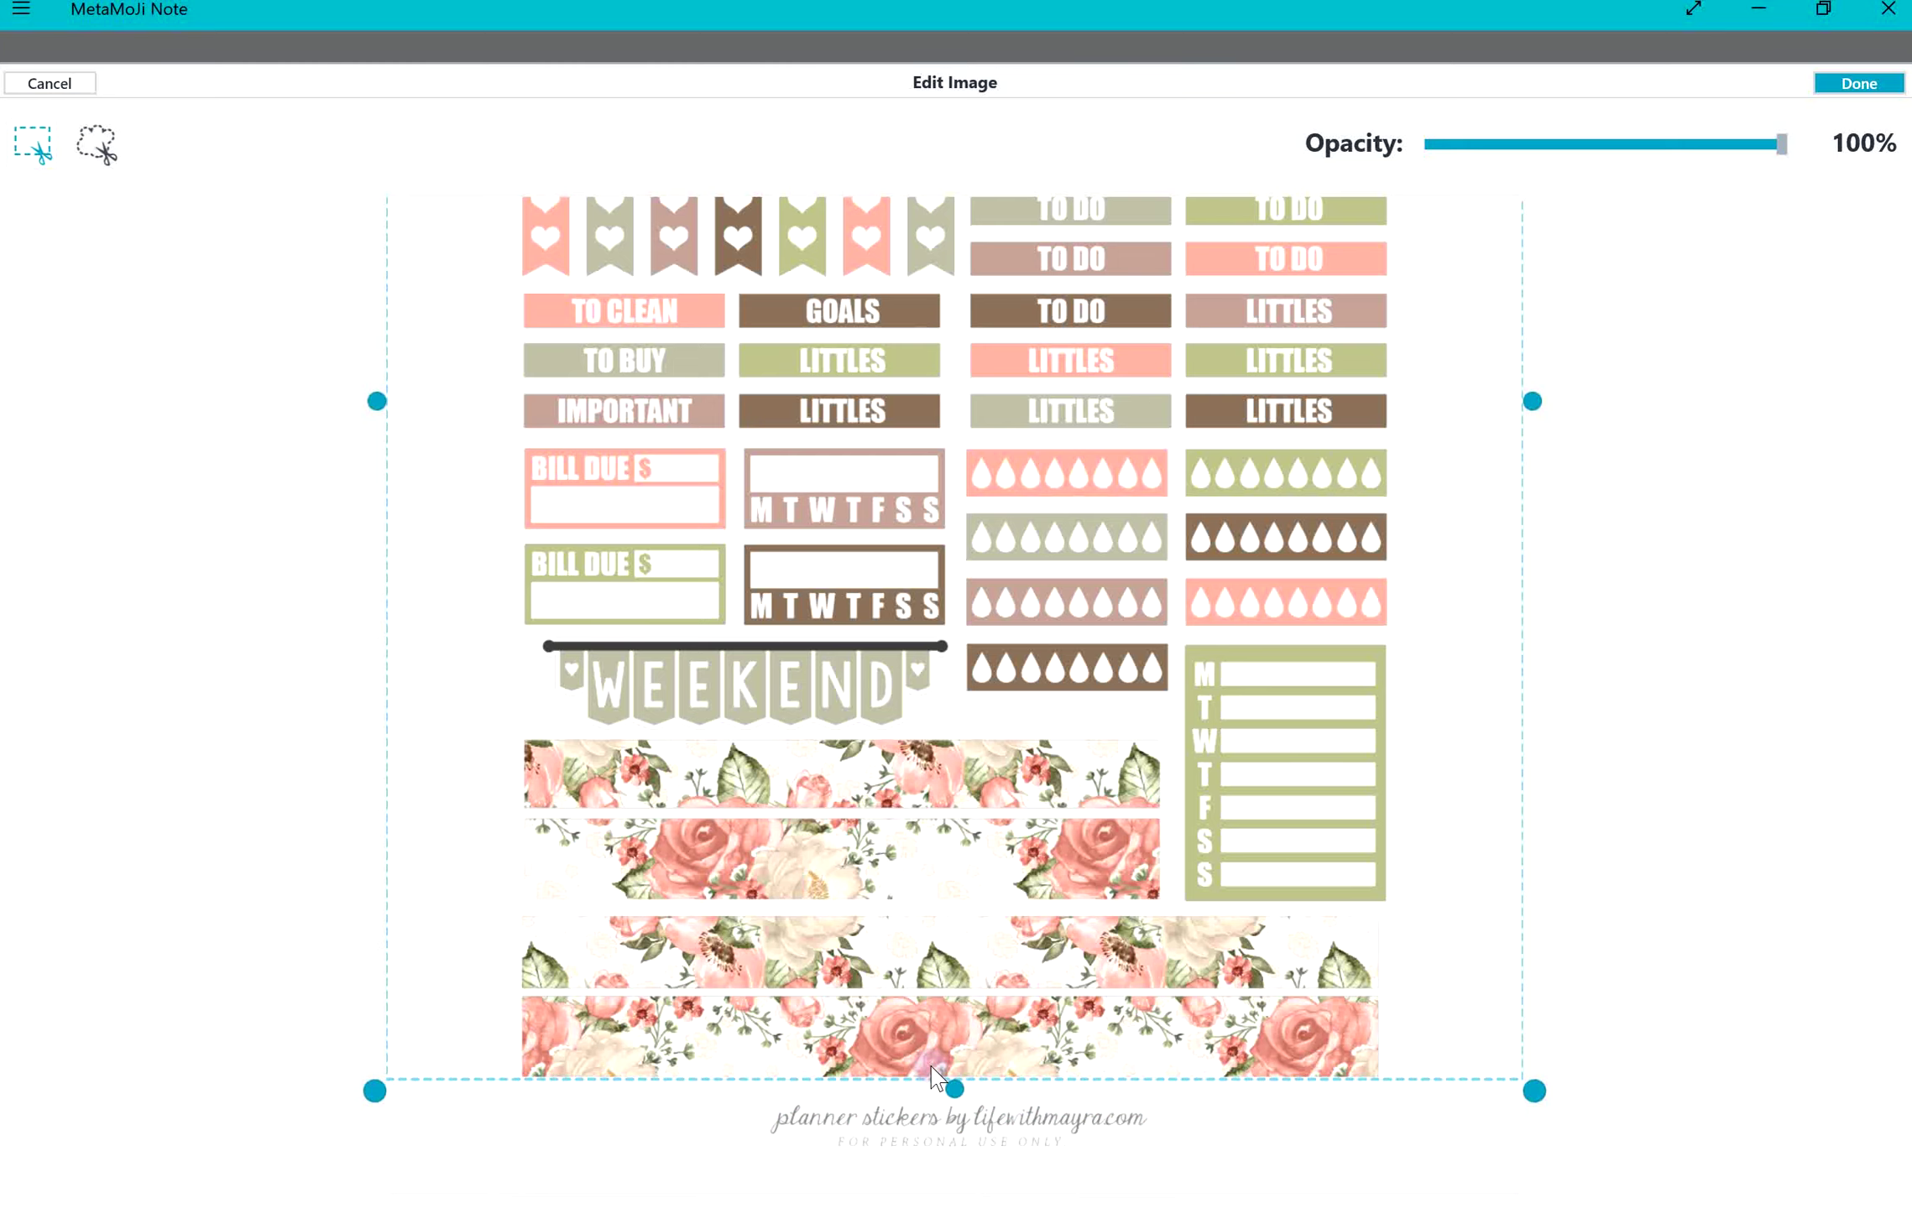
{"action": "left_click_drag", "start_coordinate": [377, 402], "coordinate": [514, 401]}
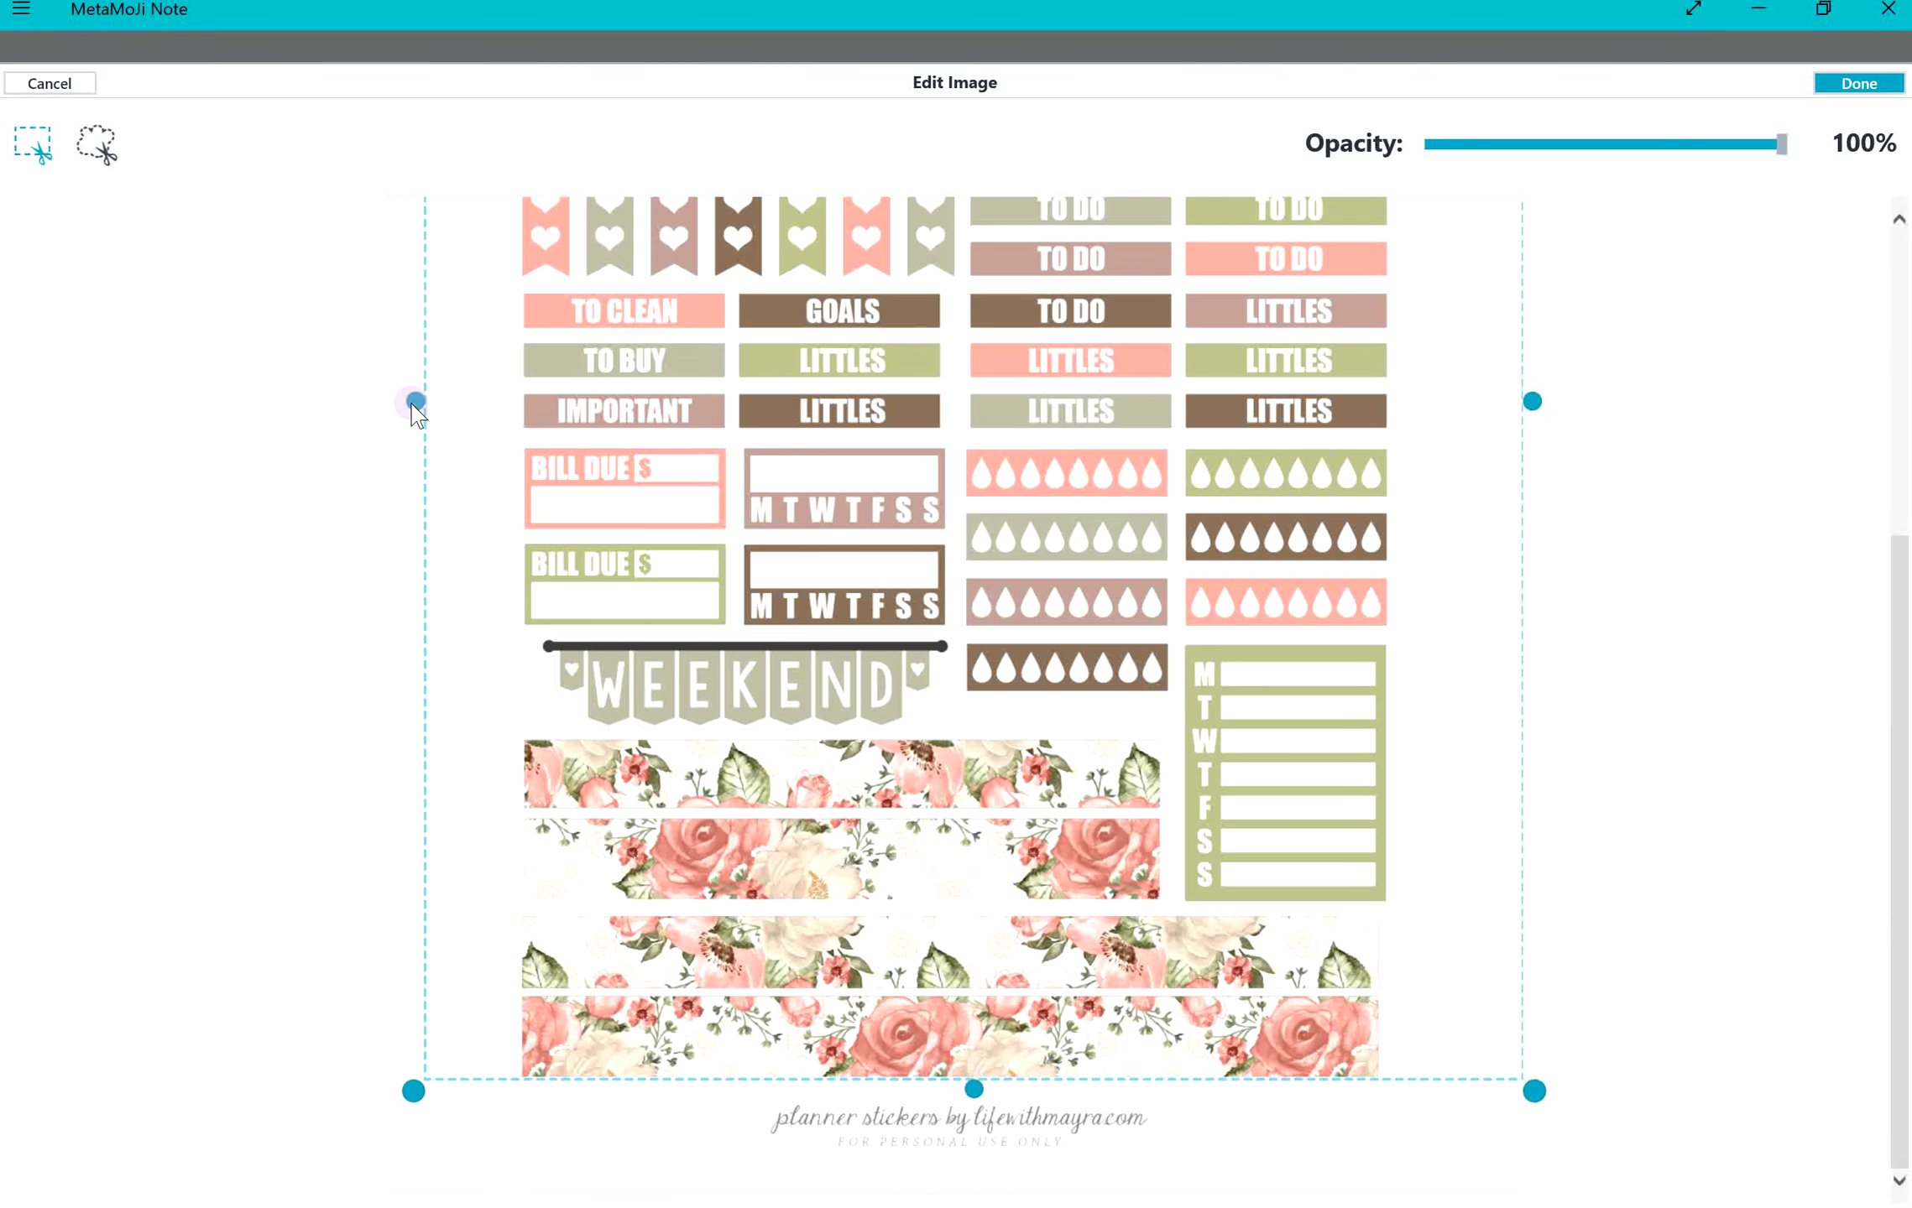
{"action": "left_click_drag", "start_coordinate": [1524, 401], "coordinate": [1380, 401]}
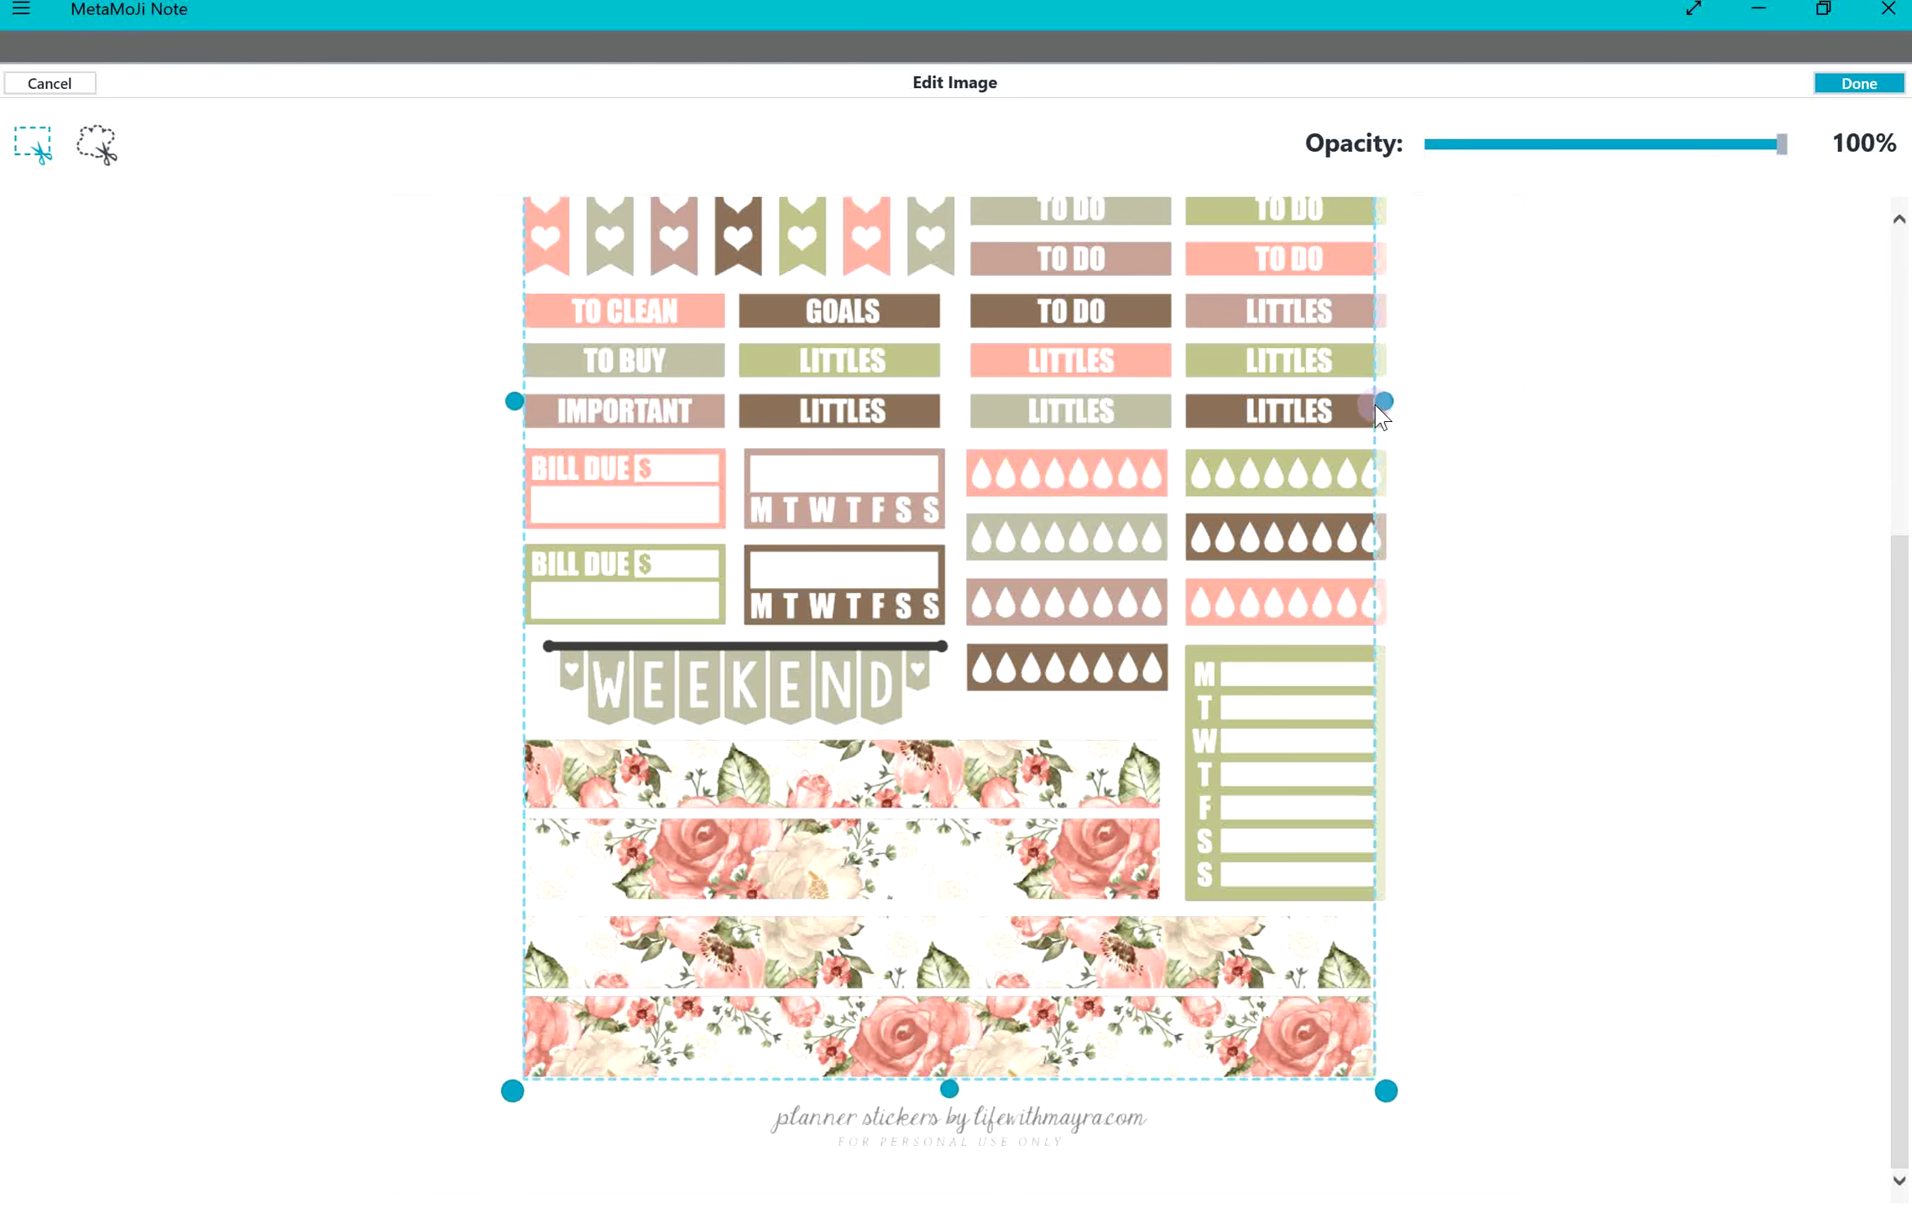
{"action": "scroll", "coordinate": [948, 588], "scroll_direction": "up", "scroll_amount": 5}
{"action": "mouse_move", "coordinate": [948, 201]}
{"action": "left_mouse_down"}
{"action": "mouse_move", "coordinate": [929, 759]}
{"action": "mouse_move", "coordinate": [955, 480]}
{"action": "mouse_move", "coordinate": [898, 1003]}
{"action": "left_mouse_up"}
{"action": "scroll", "coordinate": [931, 767], "scroll_direction": "down", "scroll_amount": 5}
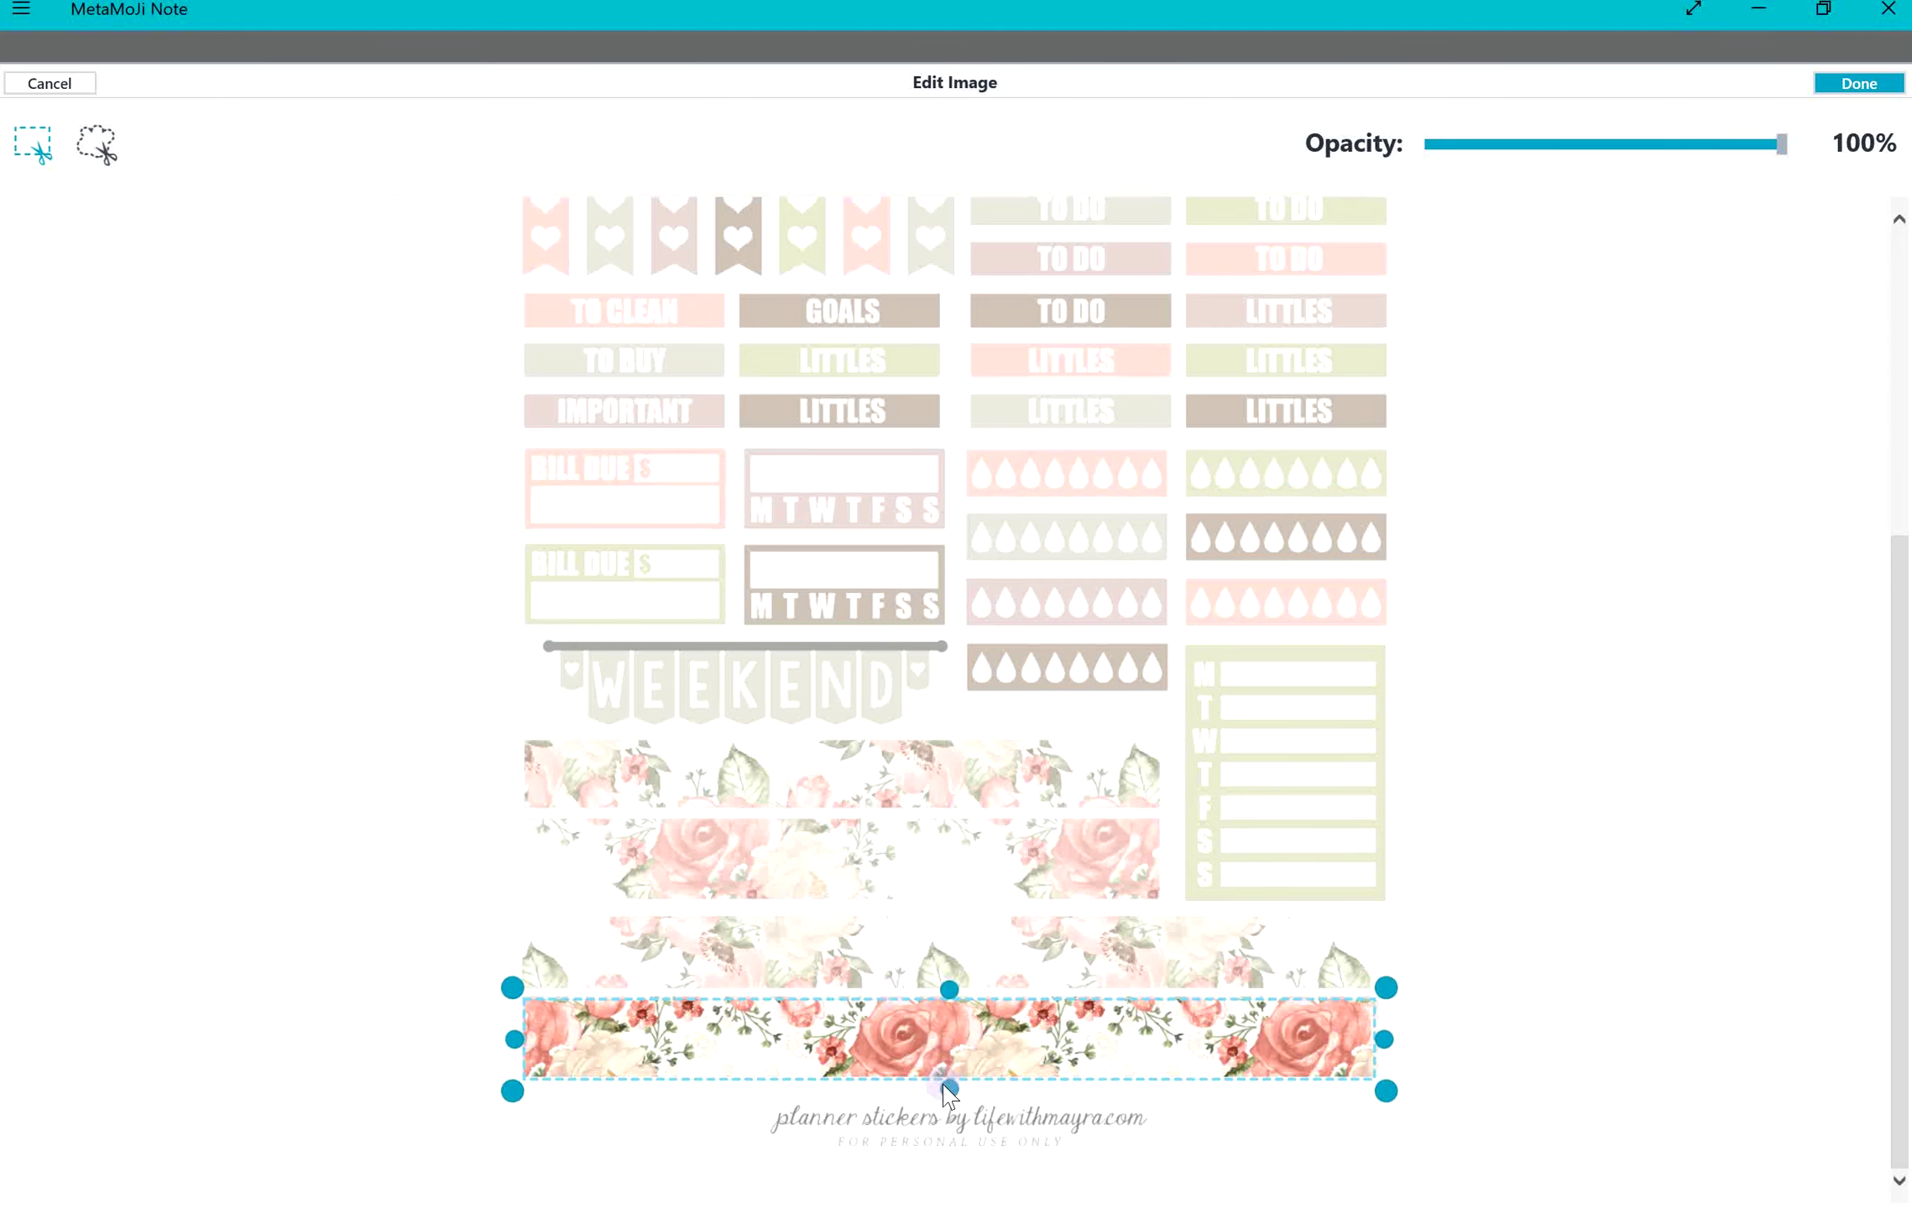
{"action": "left_click_drag", "start_coordinate": [943, 1086], "coordinate": [951, 1076]}
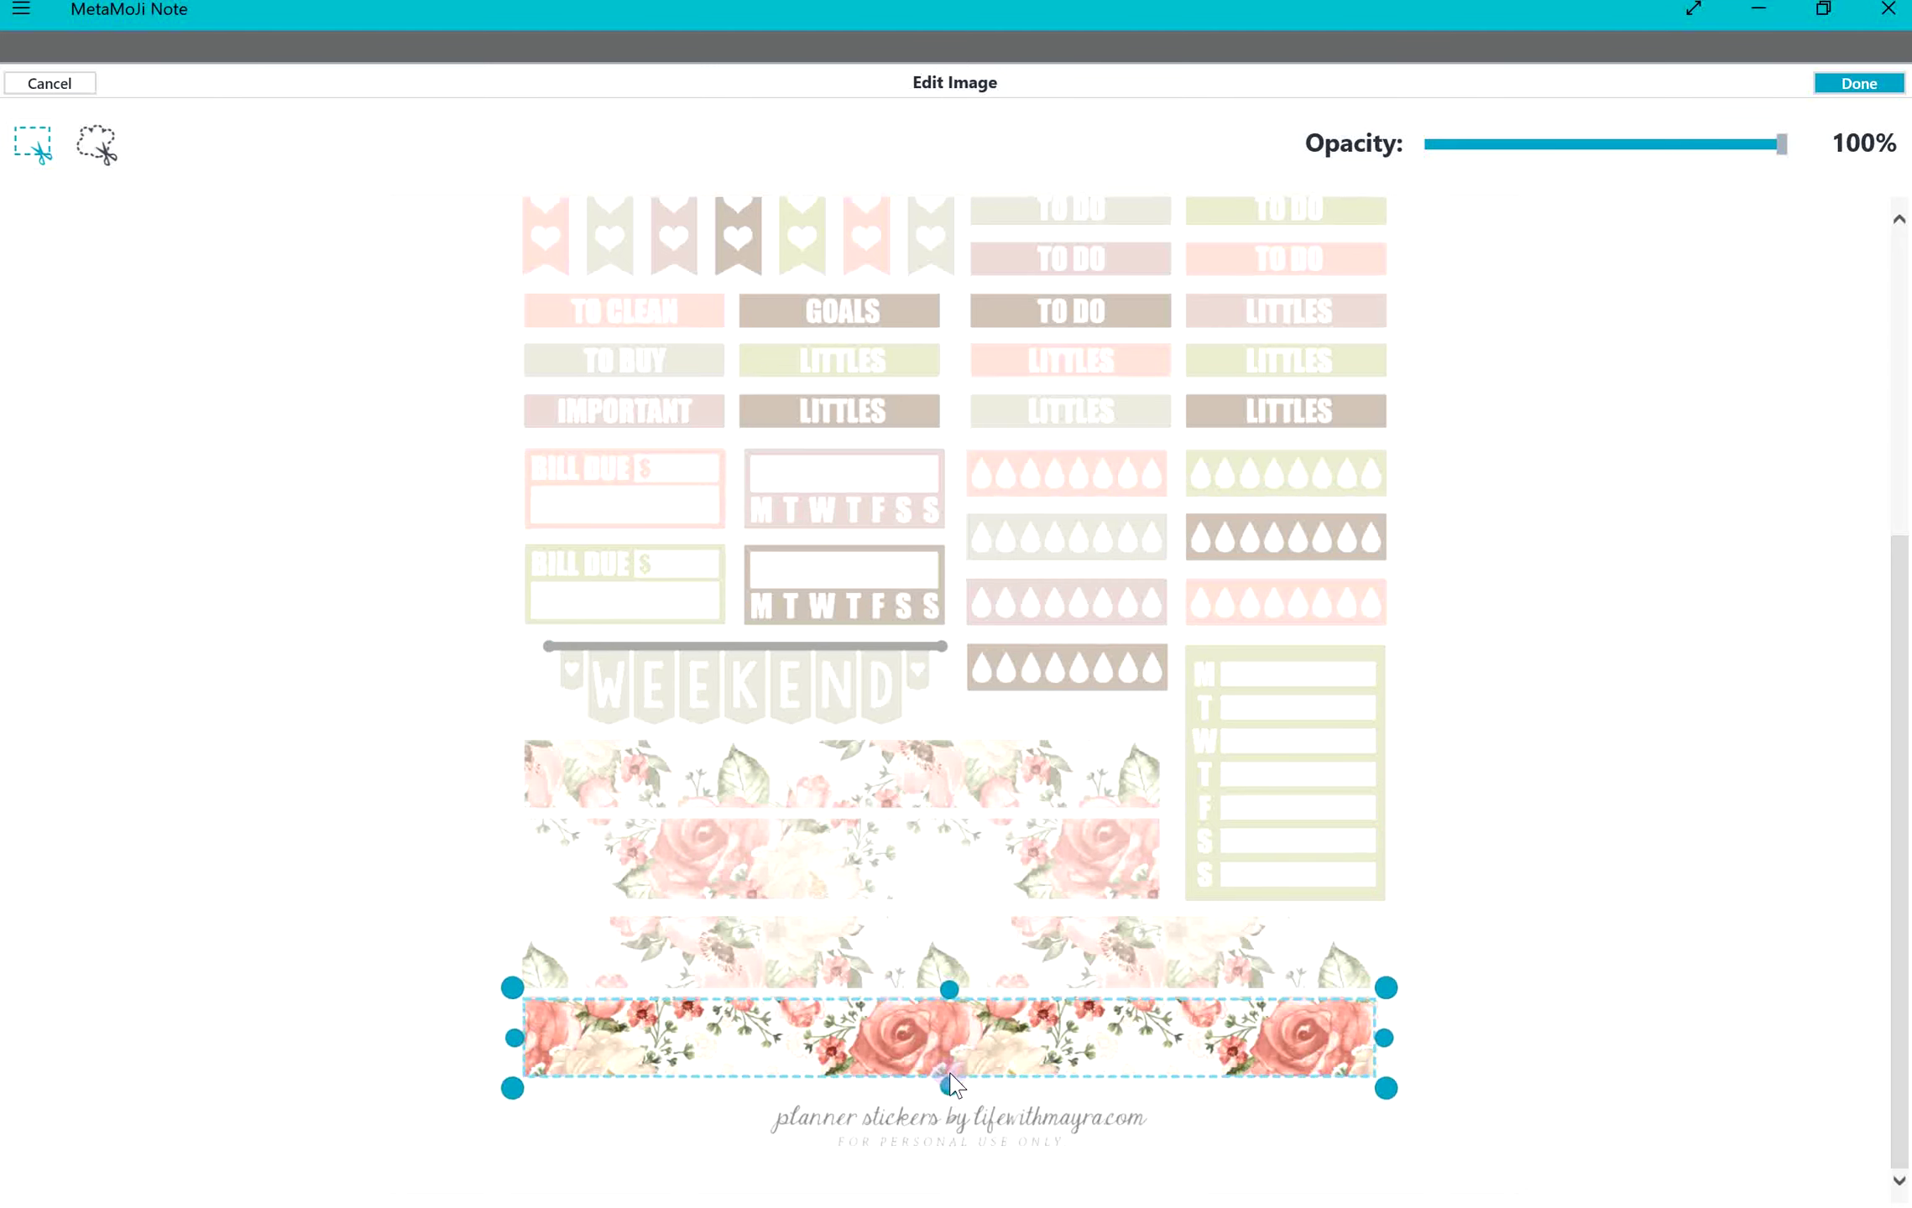
{"action": "left_click", "coordinate": [1861, 84]}
Step: Enlarge the rose strip to span the right page and move it to the bottom
{"action": "left_click_drag", "start_coordinate": [1064, 776], "coordinate": [1207, 832]}
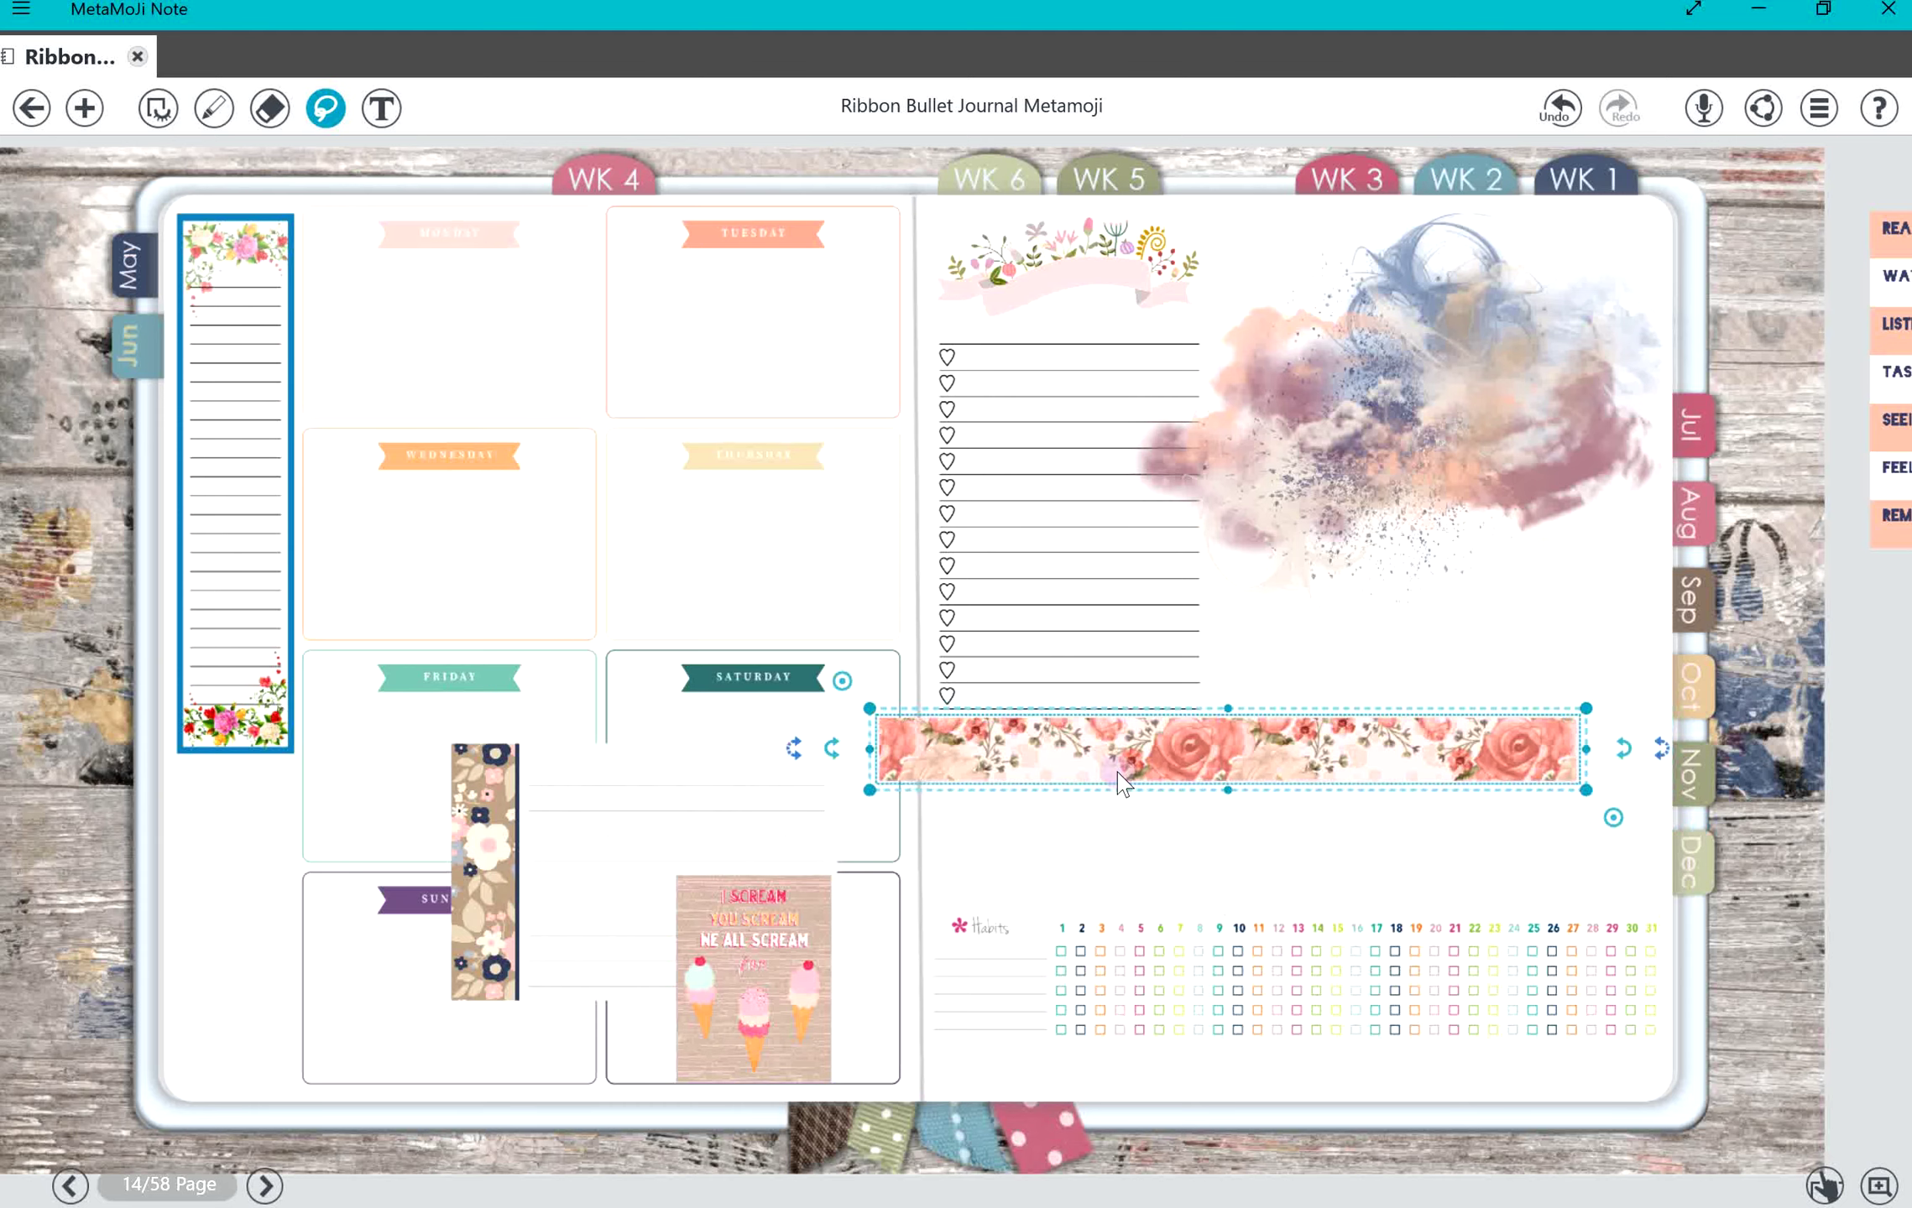
{"action": "mouse_move", "coordinate": [1118, 773]}
{"action": "left_mouse_down"}
{"action": "mouse_move", "coordinate": [1202, 796]}
{"action": "mouse_move", "coordinate": [1237, 1070]}
{"action": "left_mouse_up"}
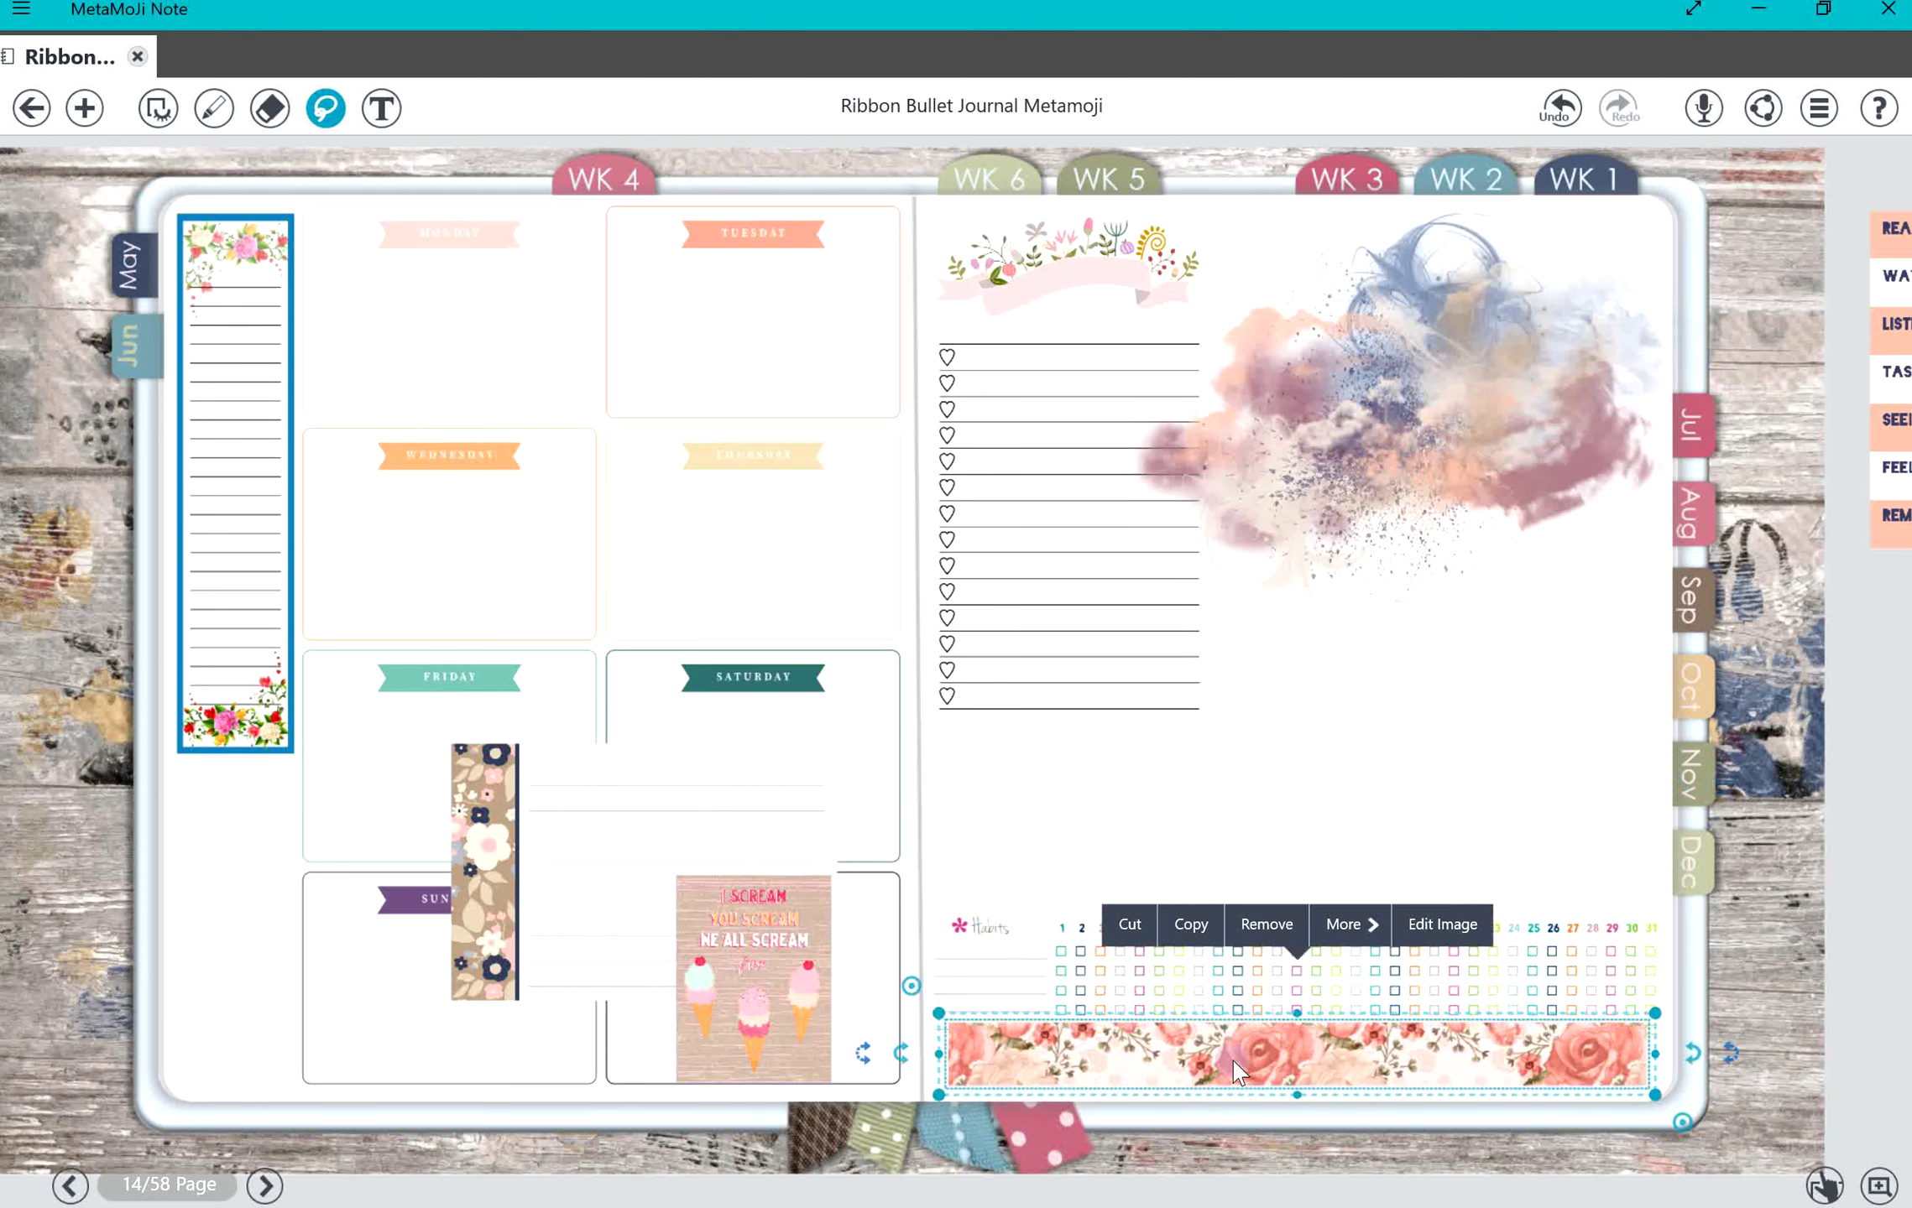
{"action": "left_click", "coordinate": [1347, 980]}
{"action": "left_click", "coordinate": [1267, 844]}
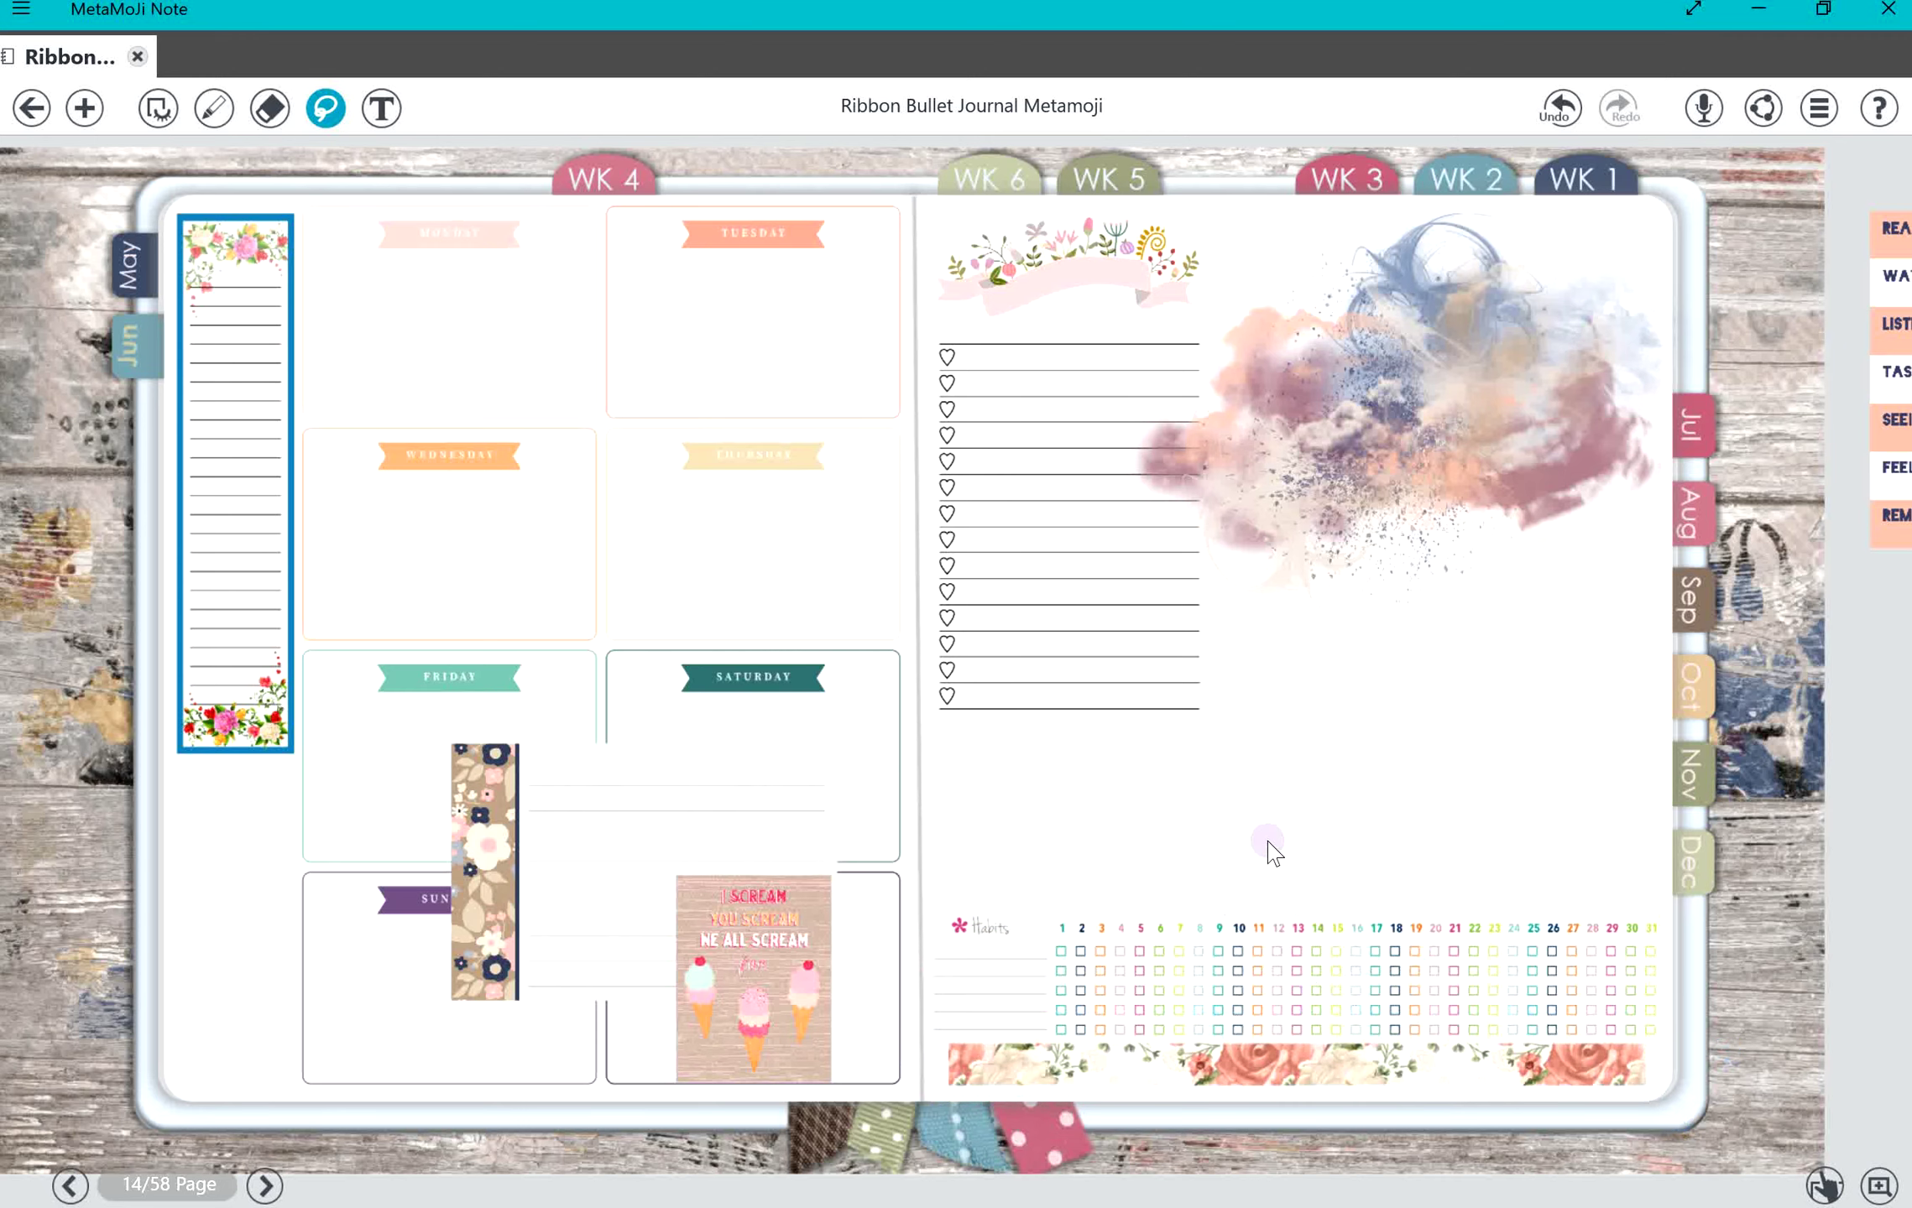
Step: Move the rose strip to the right page's top and reposition the heart list
{"action": "mouse_move", "coordinate": [504, 923]}
{"action": "left_mouse_down"}
{"action": "mouse_move", "coordinate": [1276, 428]}
{"action": "mouse_move", "coordinate": [1271, 466]}
{"action": "left_mouse_up"}
{"action": "left_click", "coordinate": [1044, 489]}
{"action": "left_click_drag", "start_coordinate": [1044, 489], "coordinate": [1054, 588]}
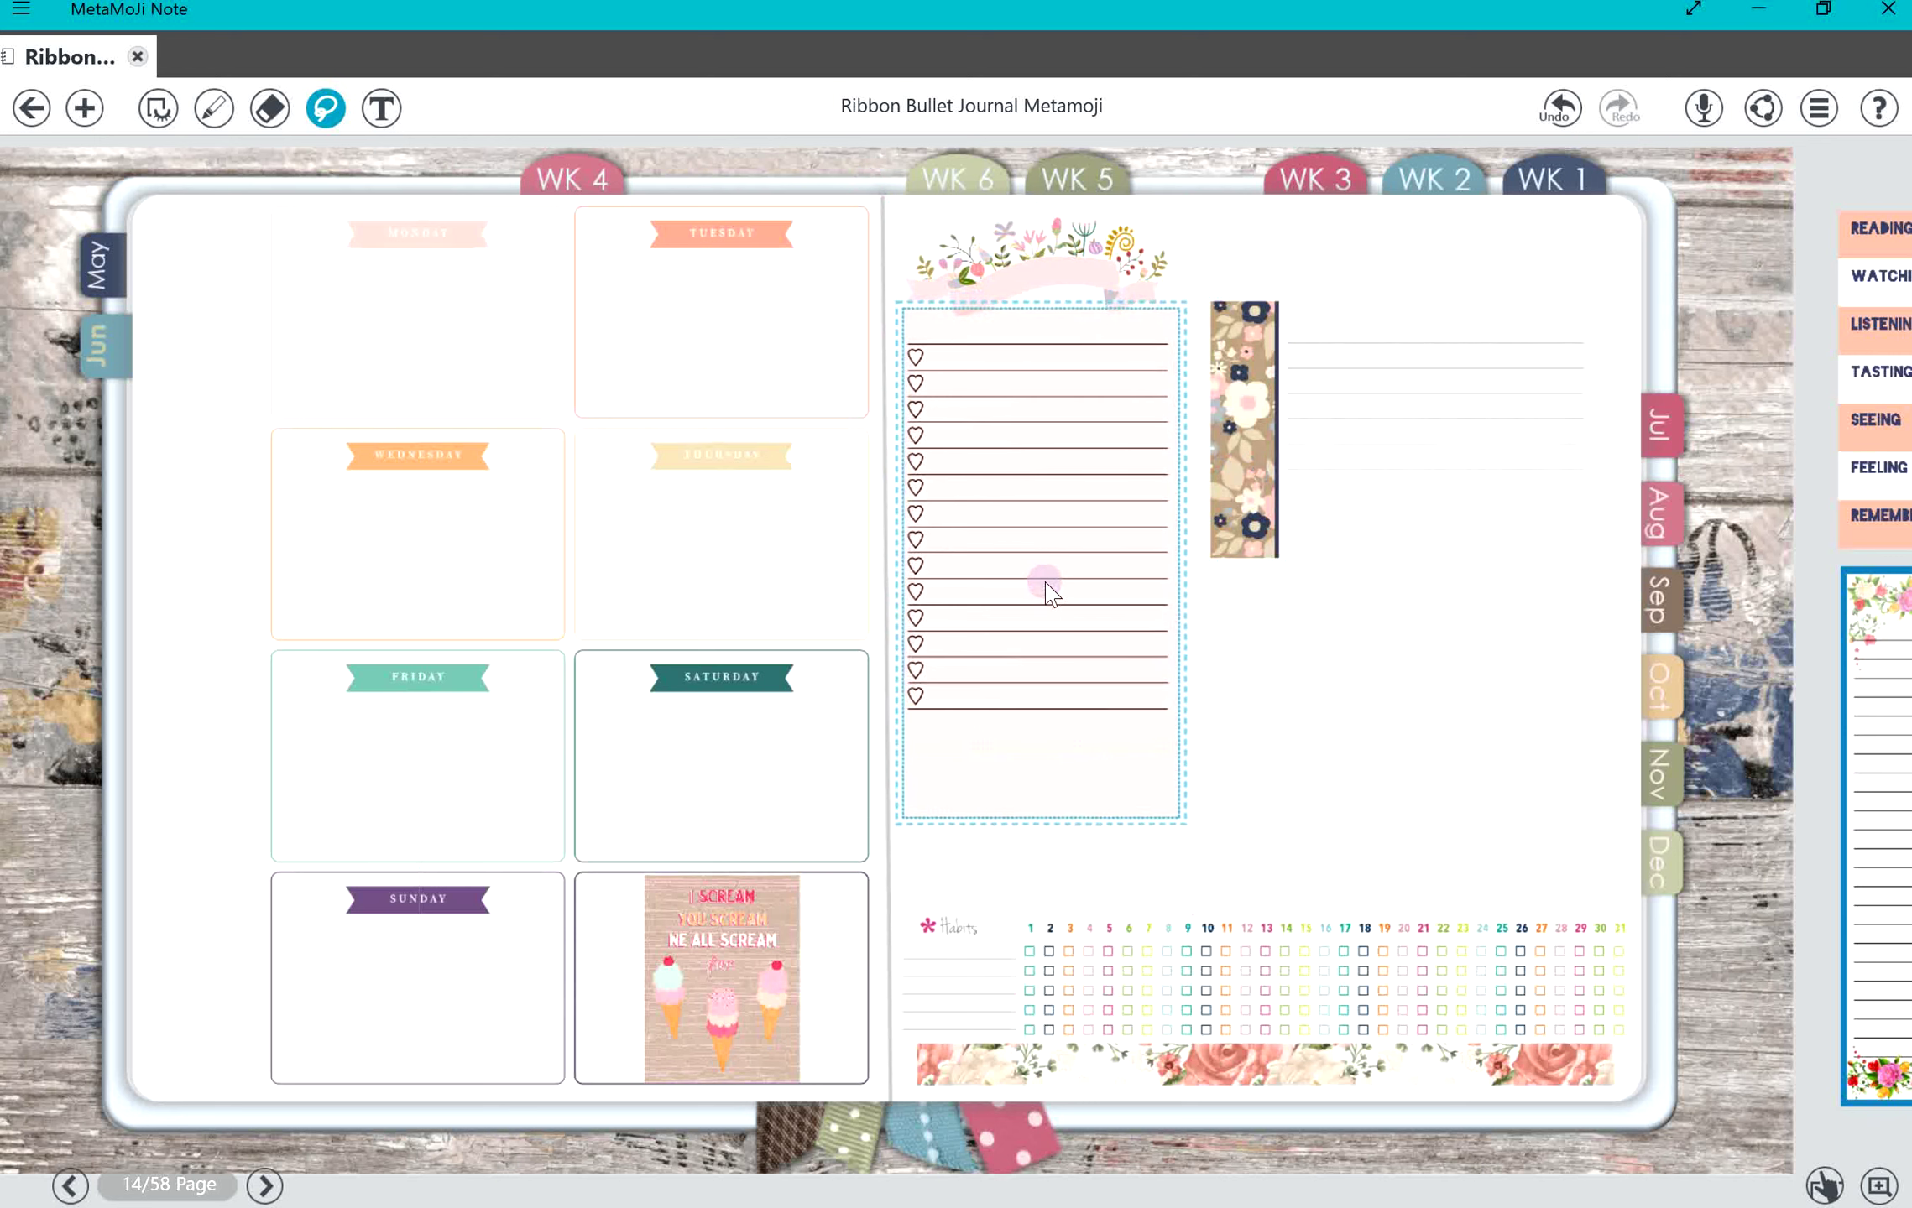
{"action": "left_click", "coordinate": [1225, 1070]}
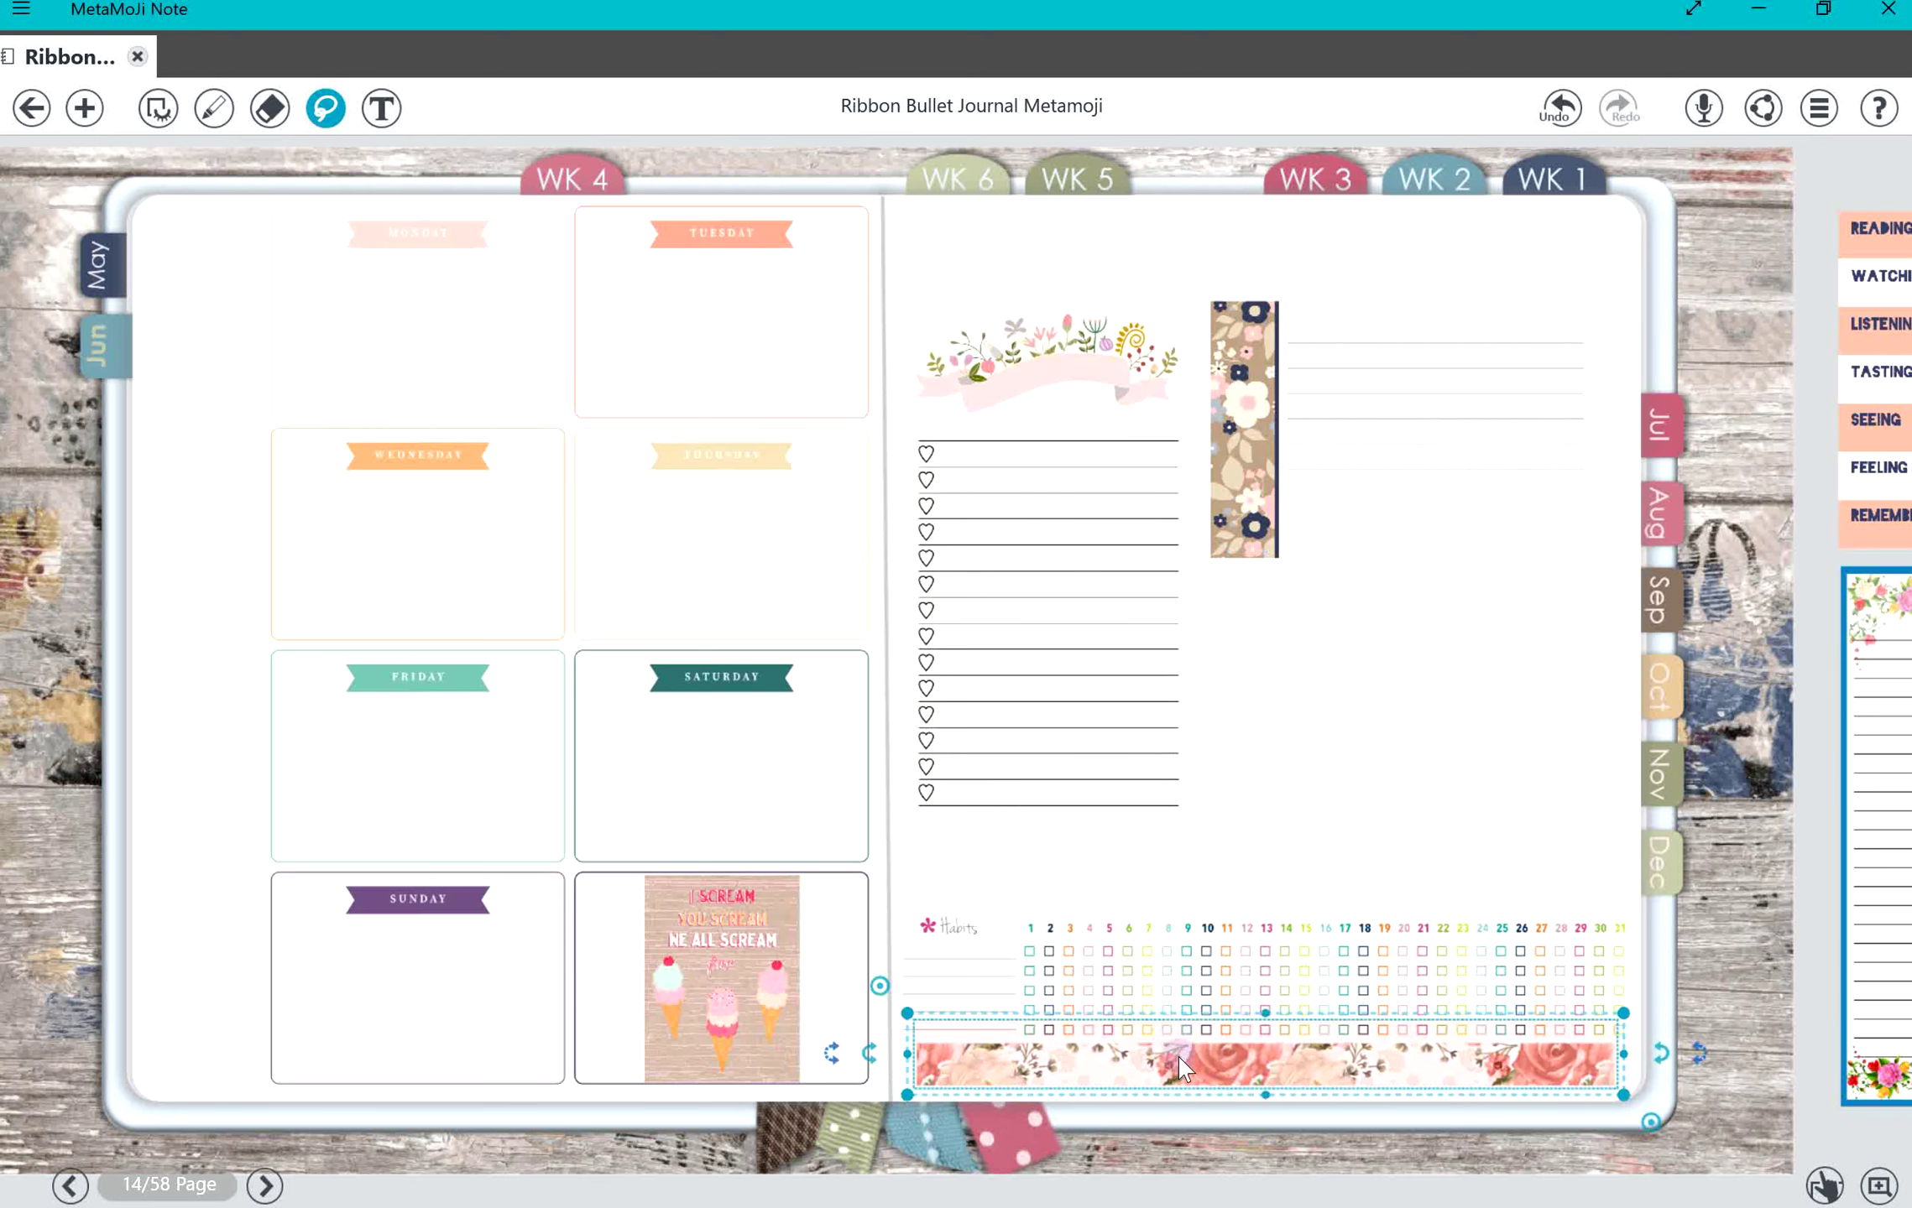
{"action": "left_click", "coordinate": [1246, 1003]}
{"action": "left_click_drag", "start_coordinate": [1246, 1003], "coordinate": [1247, 277]}
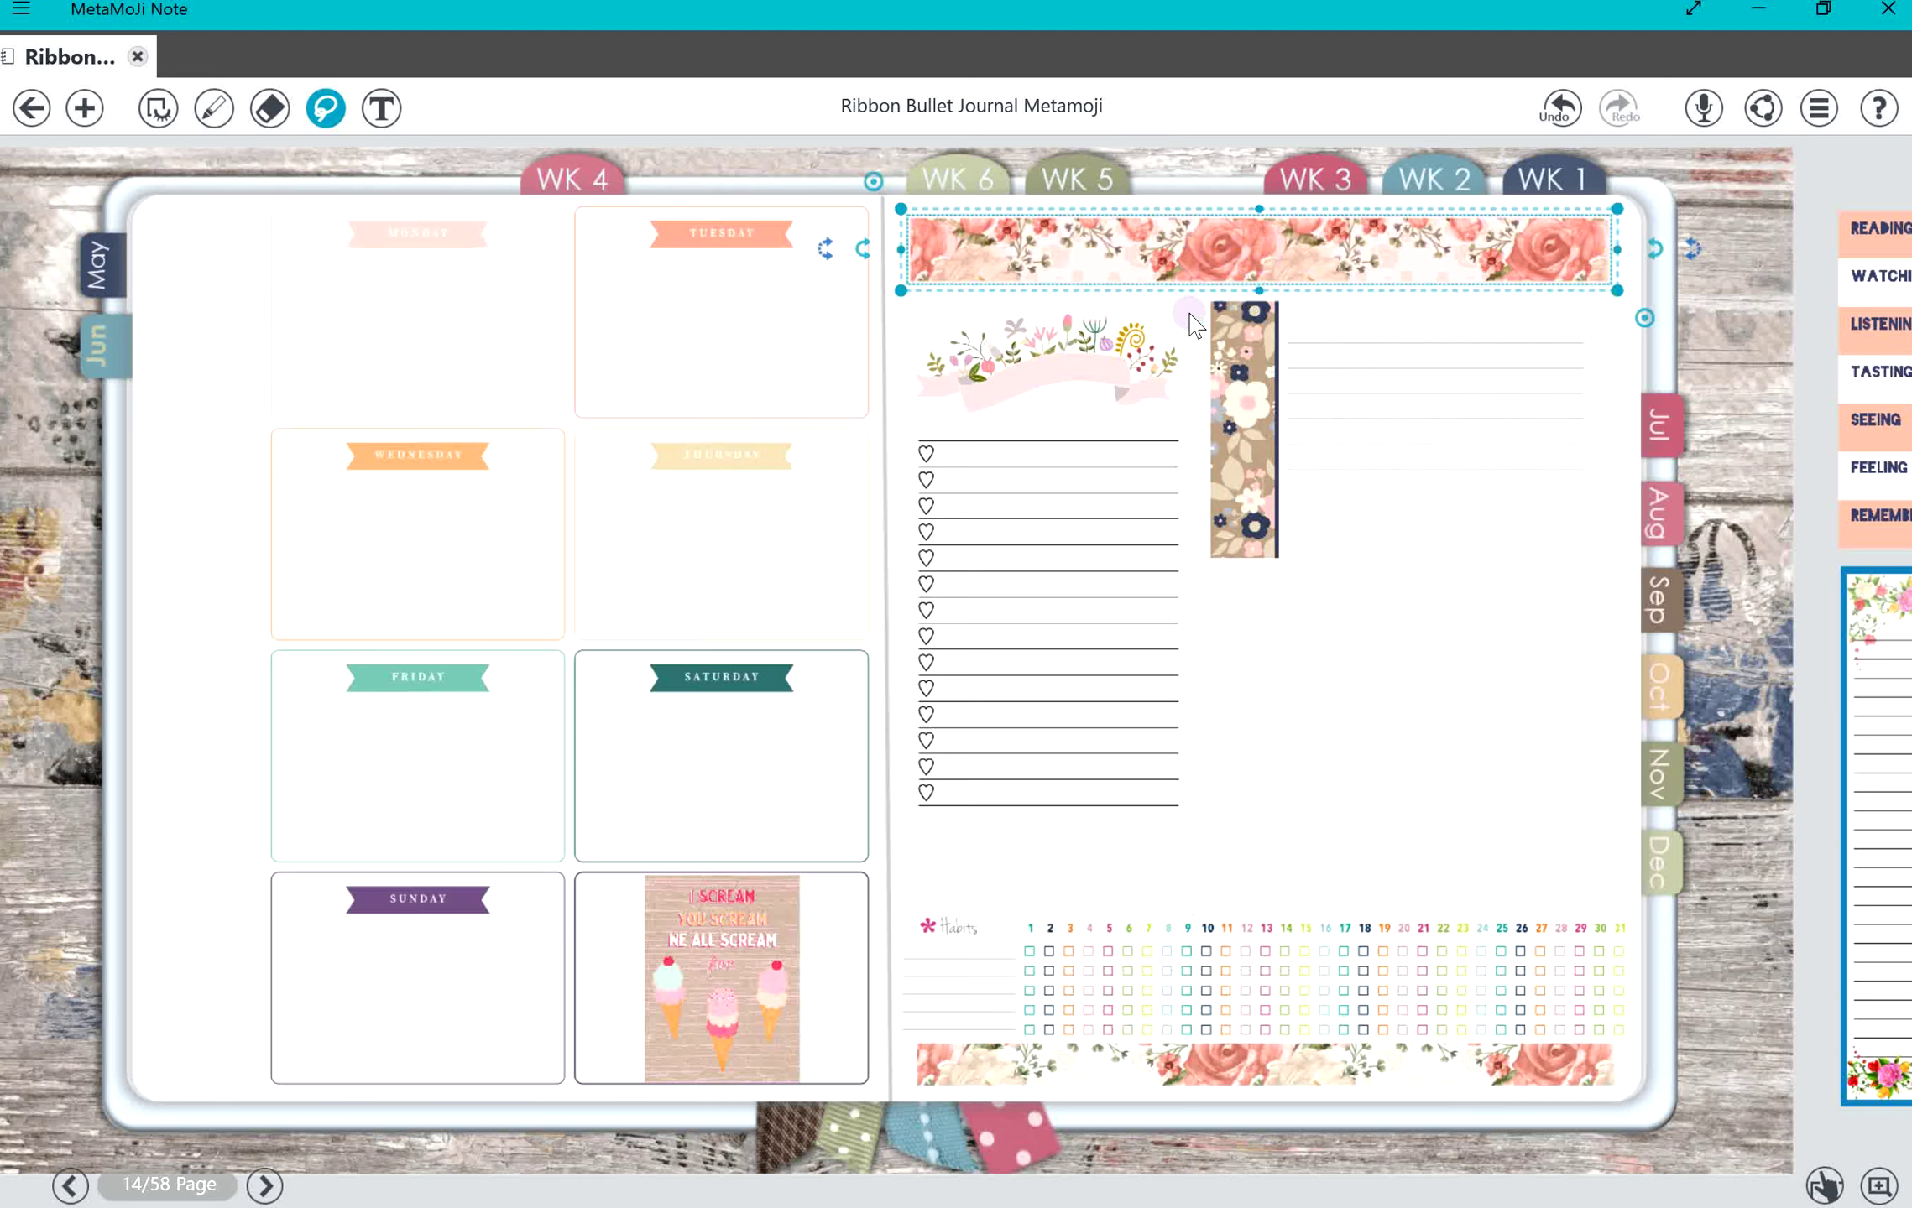
{"action": "left_click_drag", "start_coordinate": [1089, 734], "coordinate": [1101, 728]}
{"action": "left_click", "coordinate": [1385, 821]}
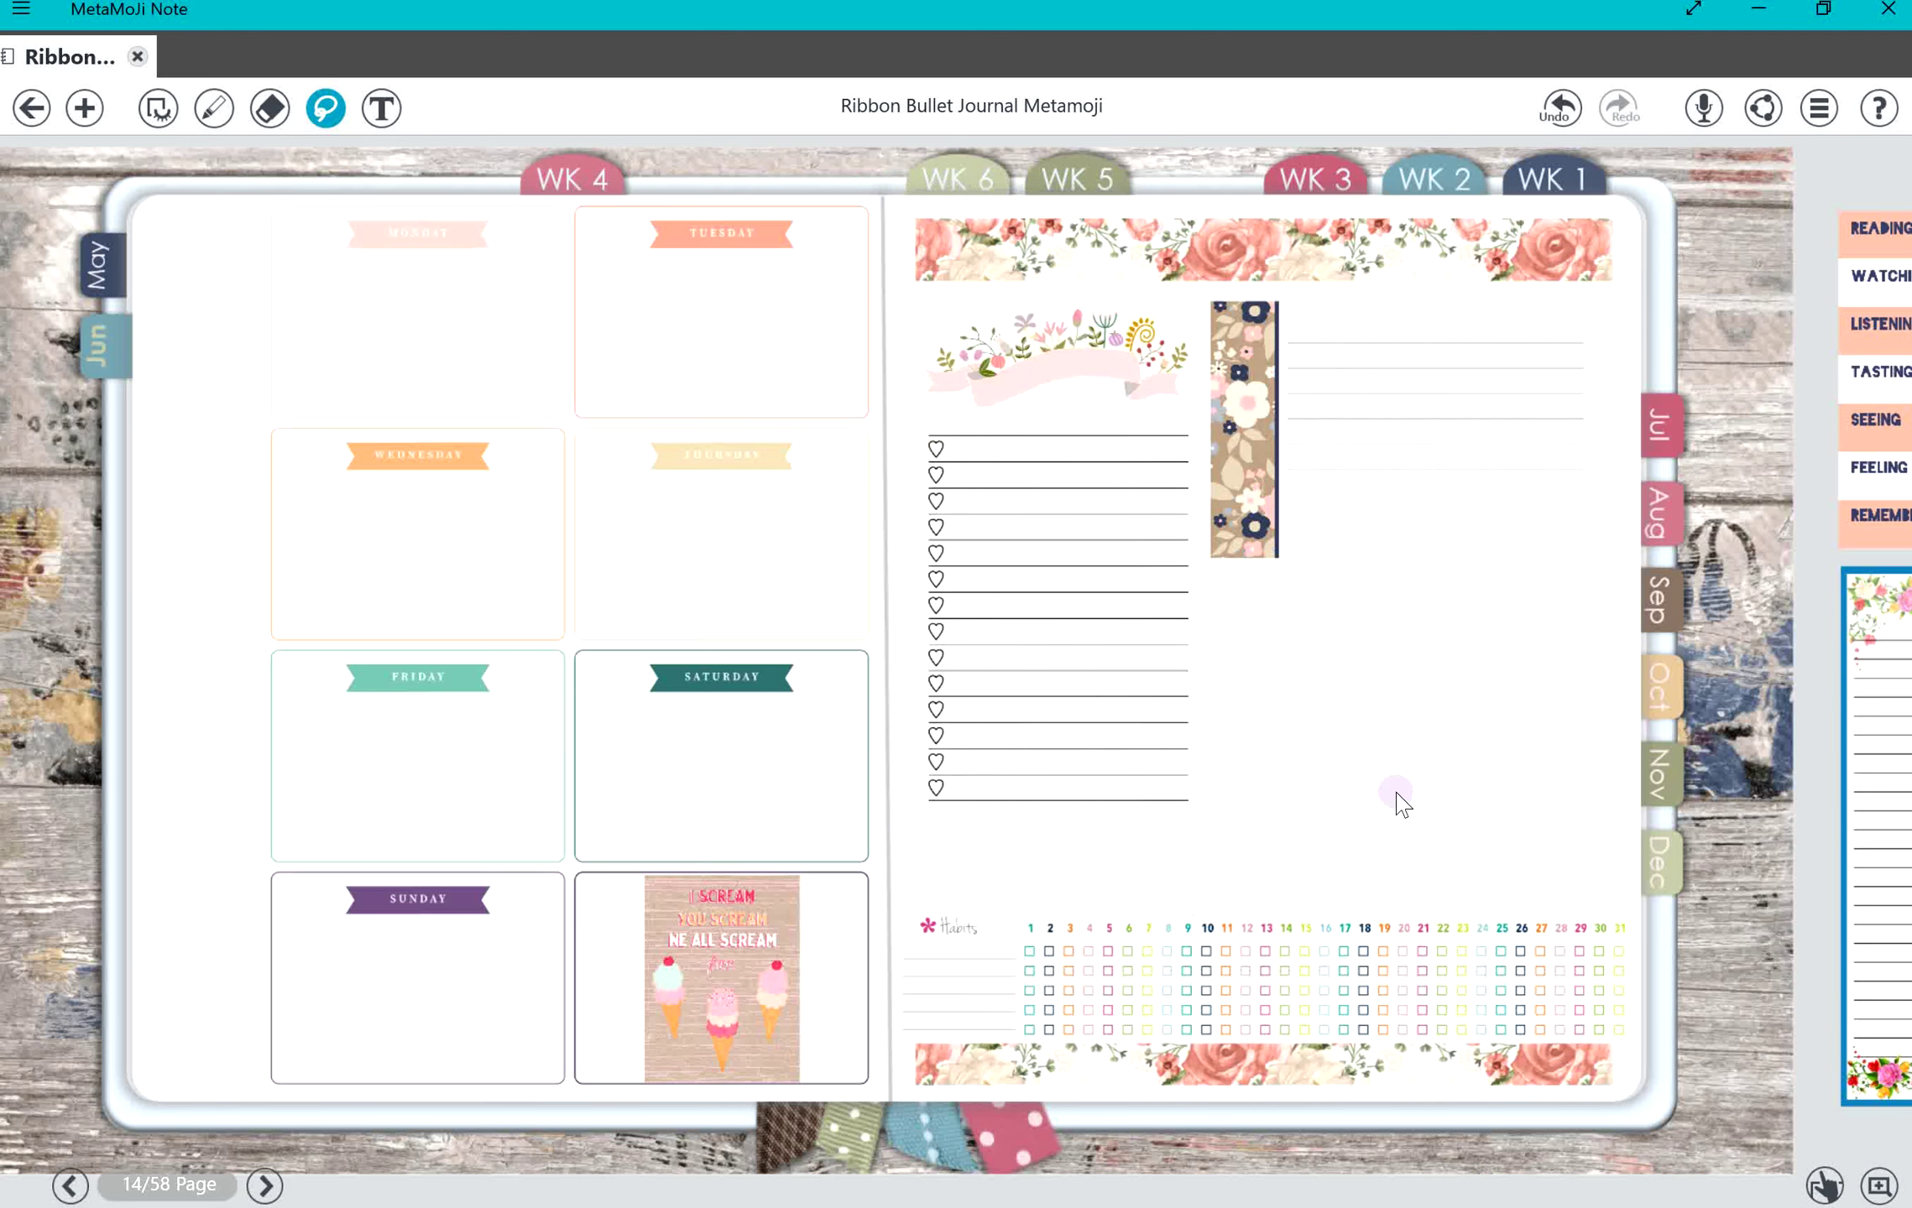
Step: Raise the habit tracker grid clear of the bottom floral border
{"action": "left_click", "coordinate": [1227, 971]}
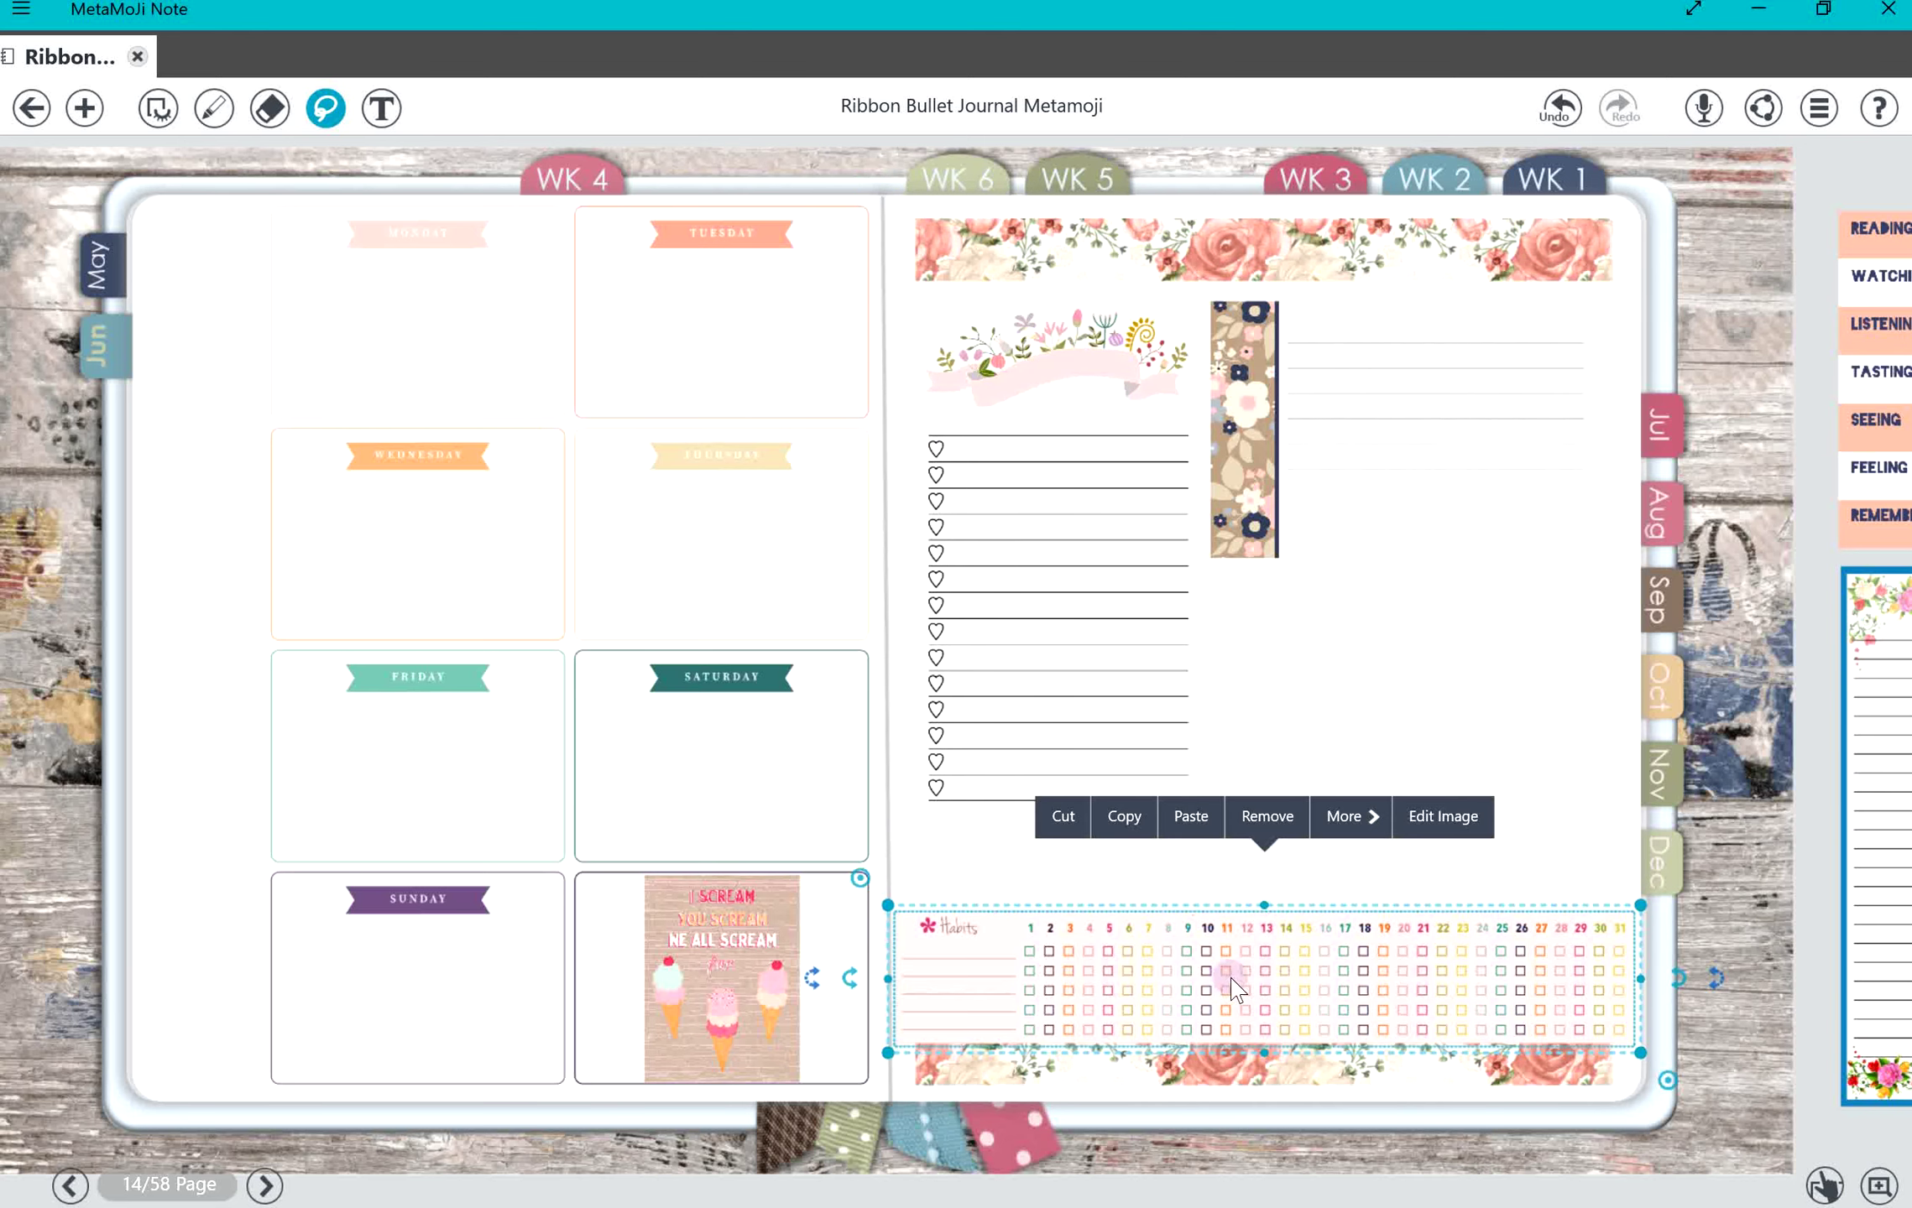
{"action": "left_click_drag", "start_coordinate": [1231, 978], "coordinate": [1236, 940]}
{"action": "left_click", "coordinate": [1333, 687]}
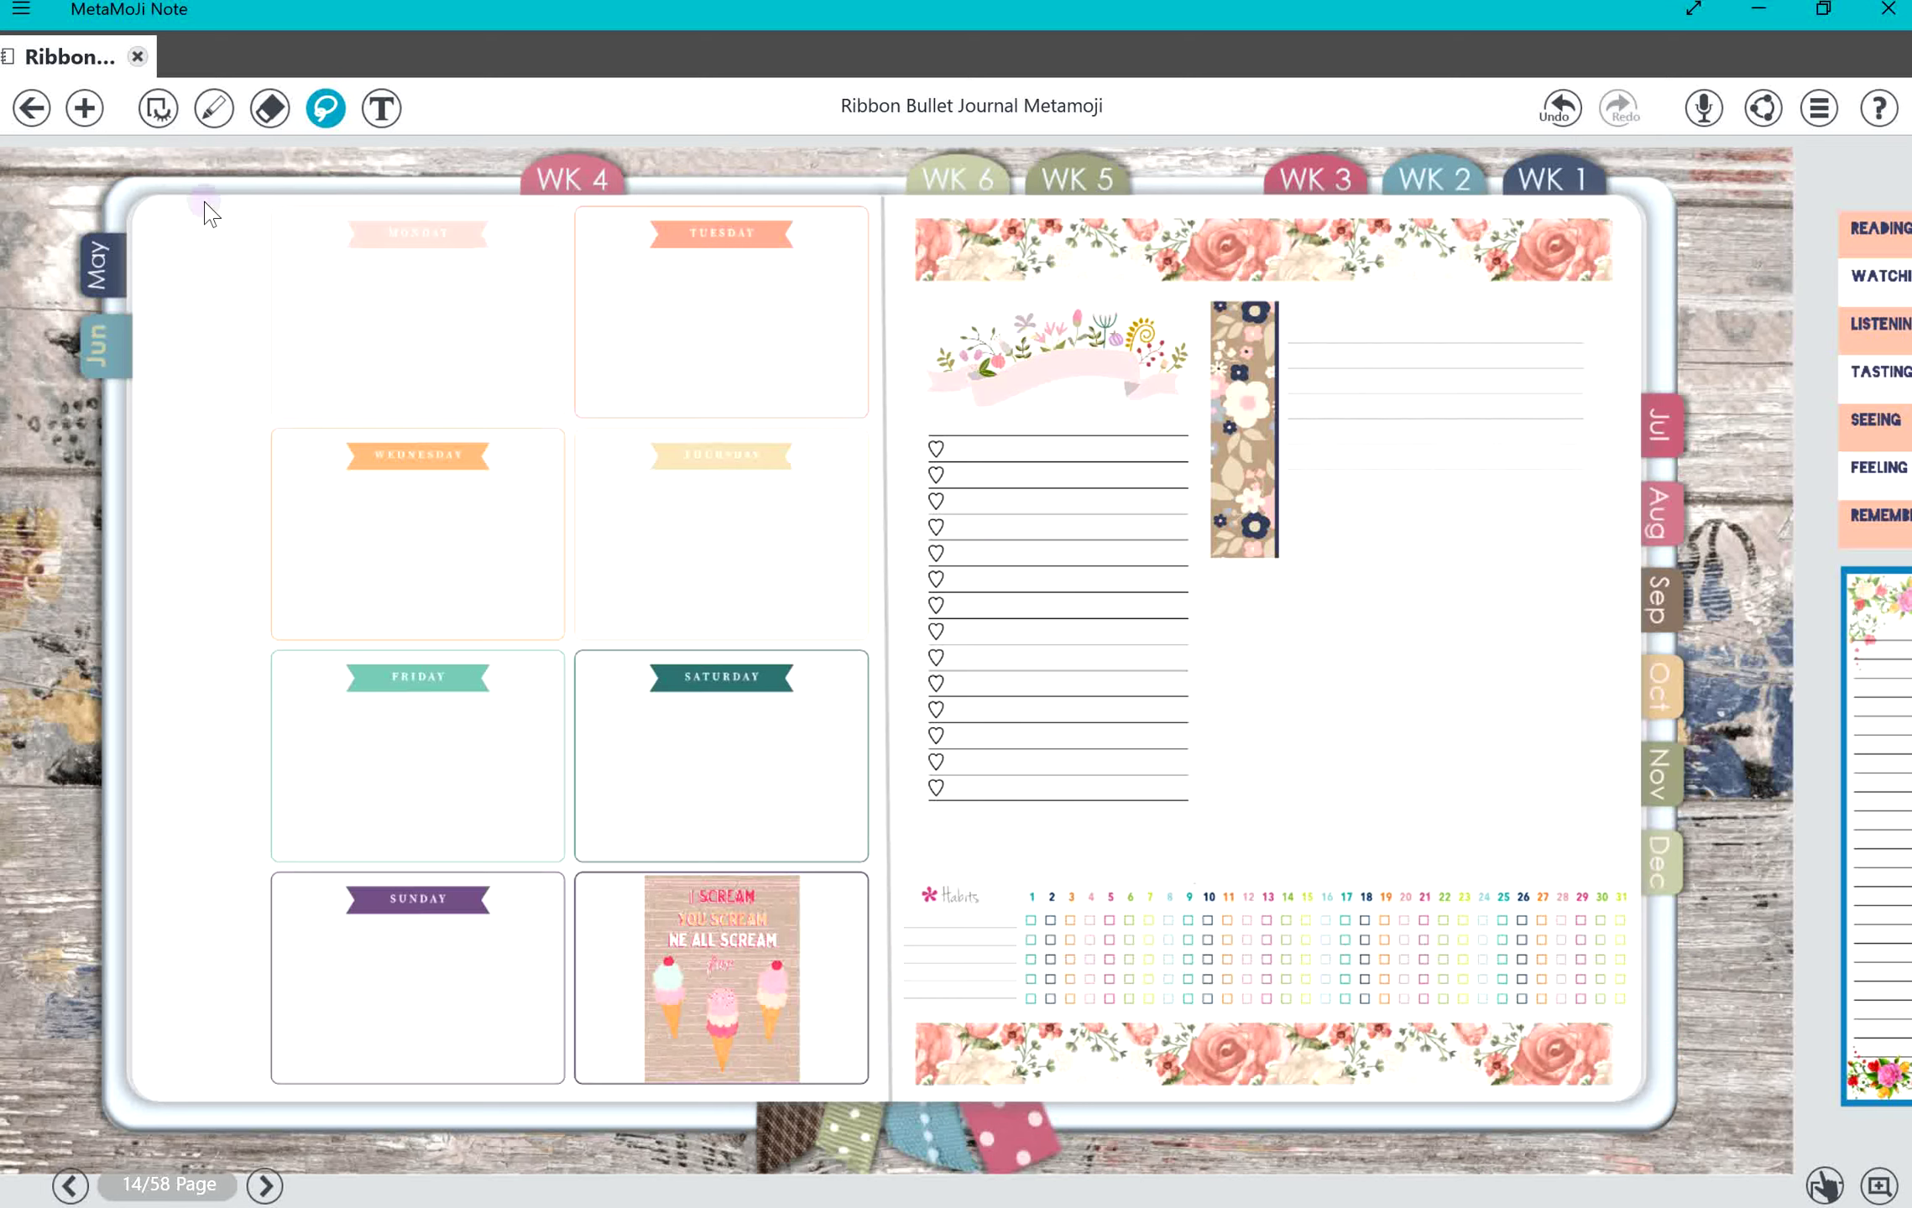
{"action": "left_click", "coordinate": [84, 108]}
Step: Re-crop the top rose strip from its sticker sheet into a large pink '22' date sticker
{"action": "left_click", "coordinate": [101, 215]}
{"action": "left_click", "coordinate": [101, 212]}
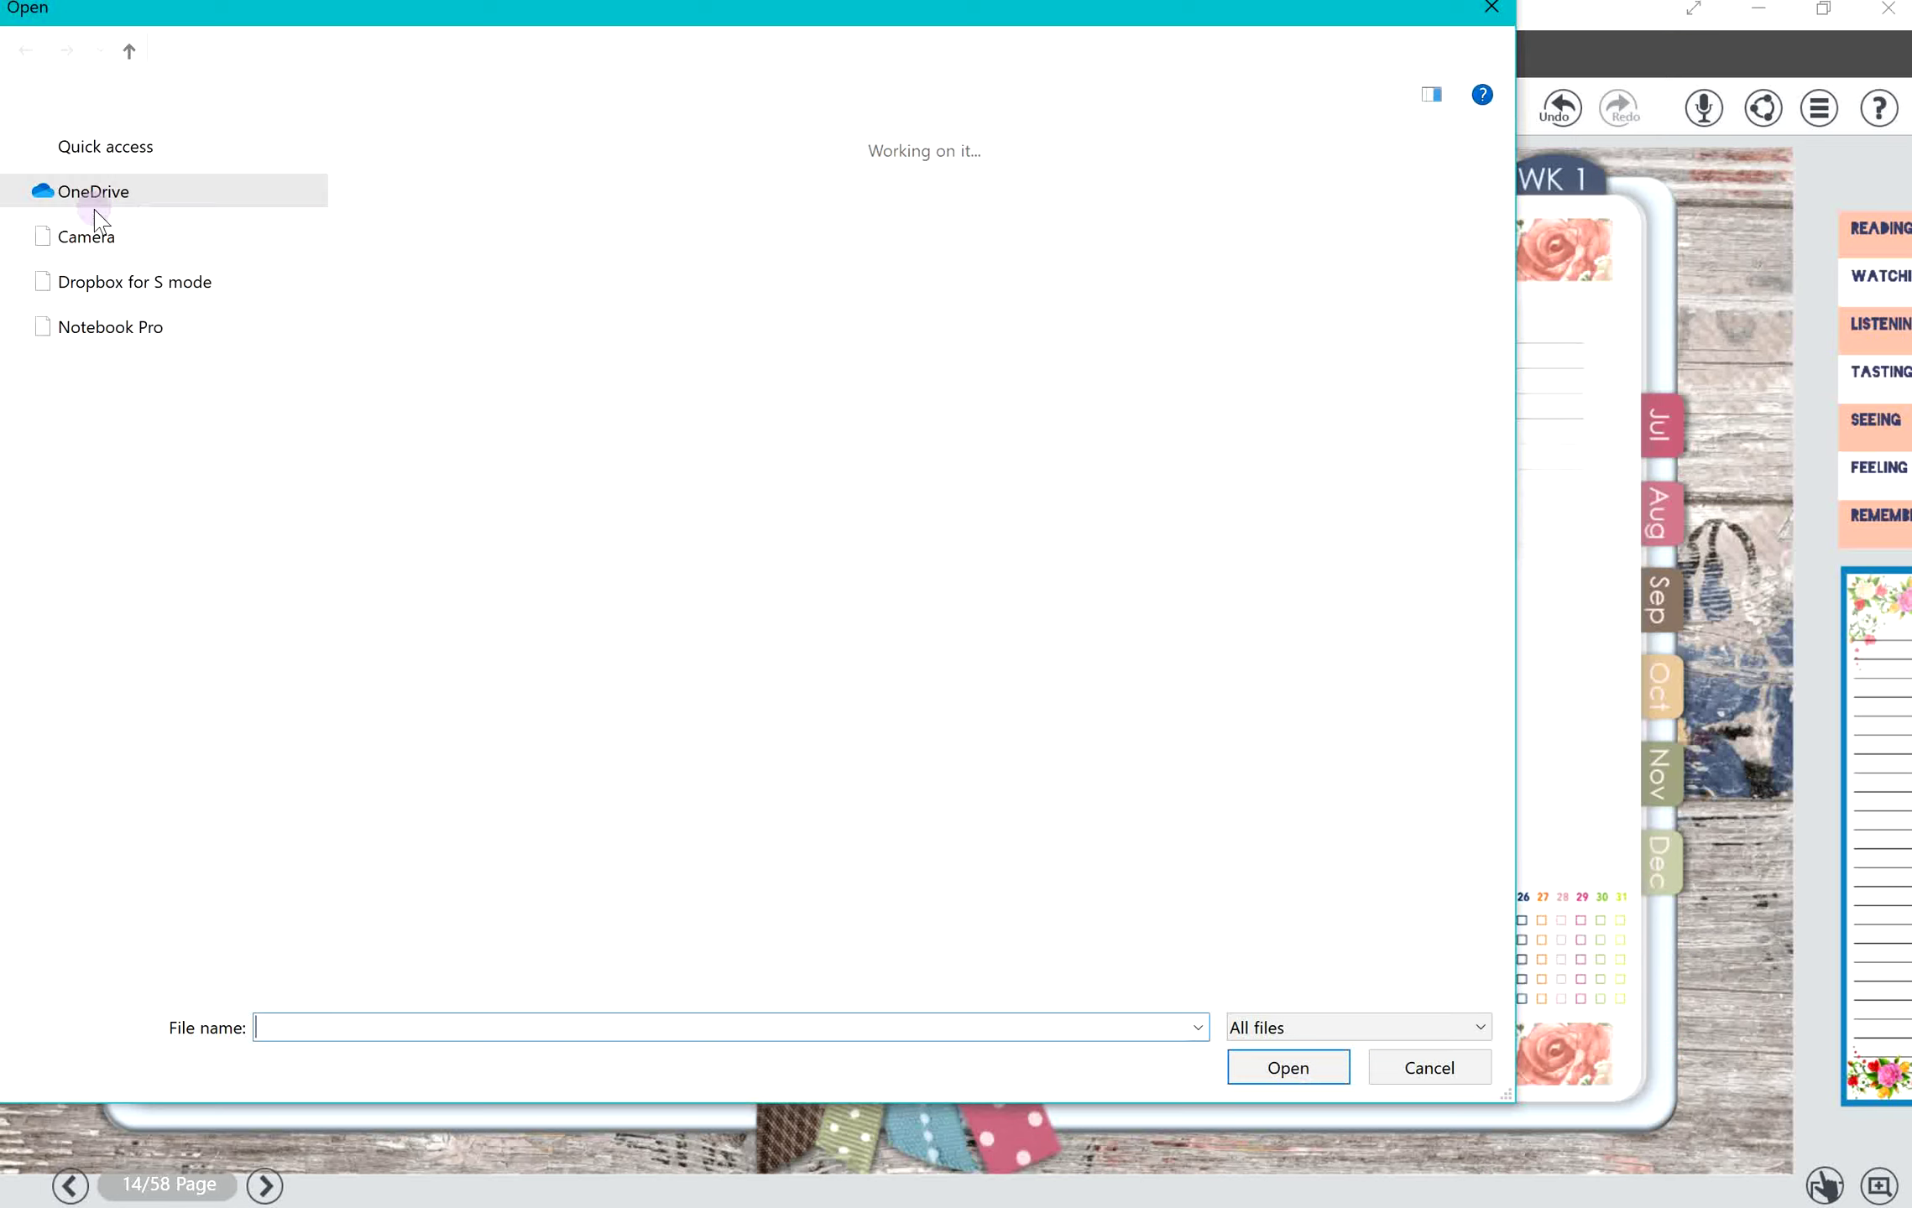
{"action": "key", "text": "Escape"}
{"action": "left_click", "coordinate": [964, 269]}
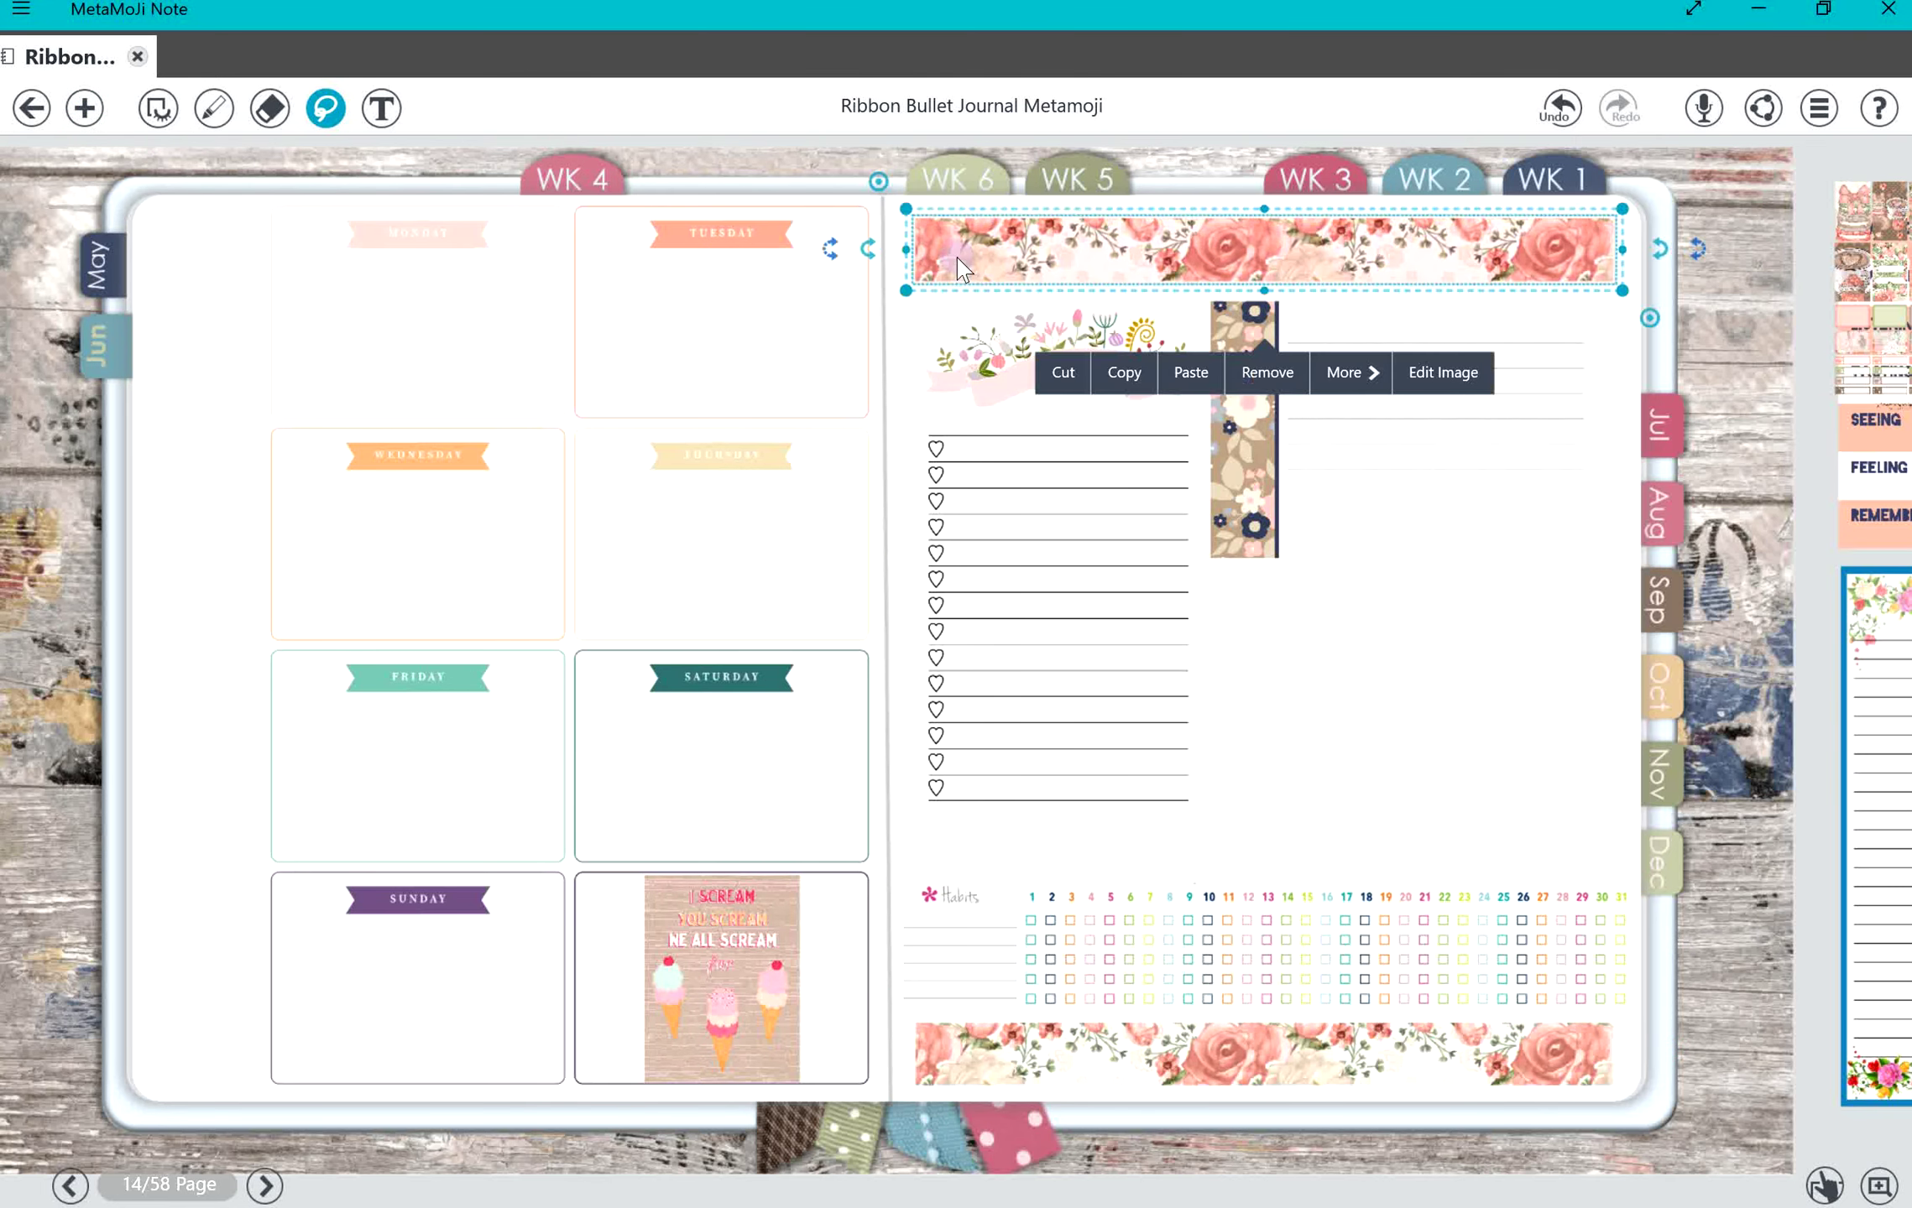
{"action": "left_click", "coordinate": [1443, 372]}
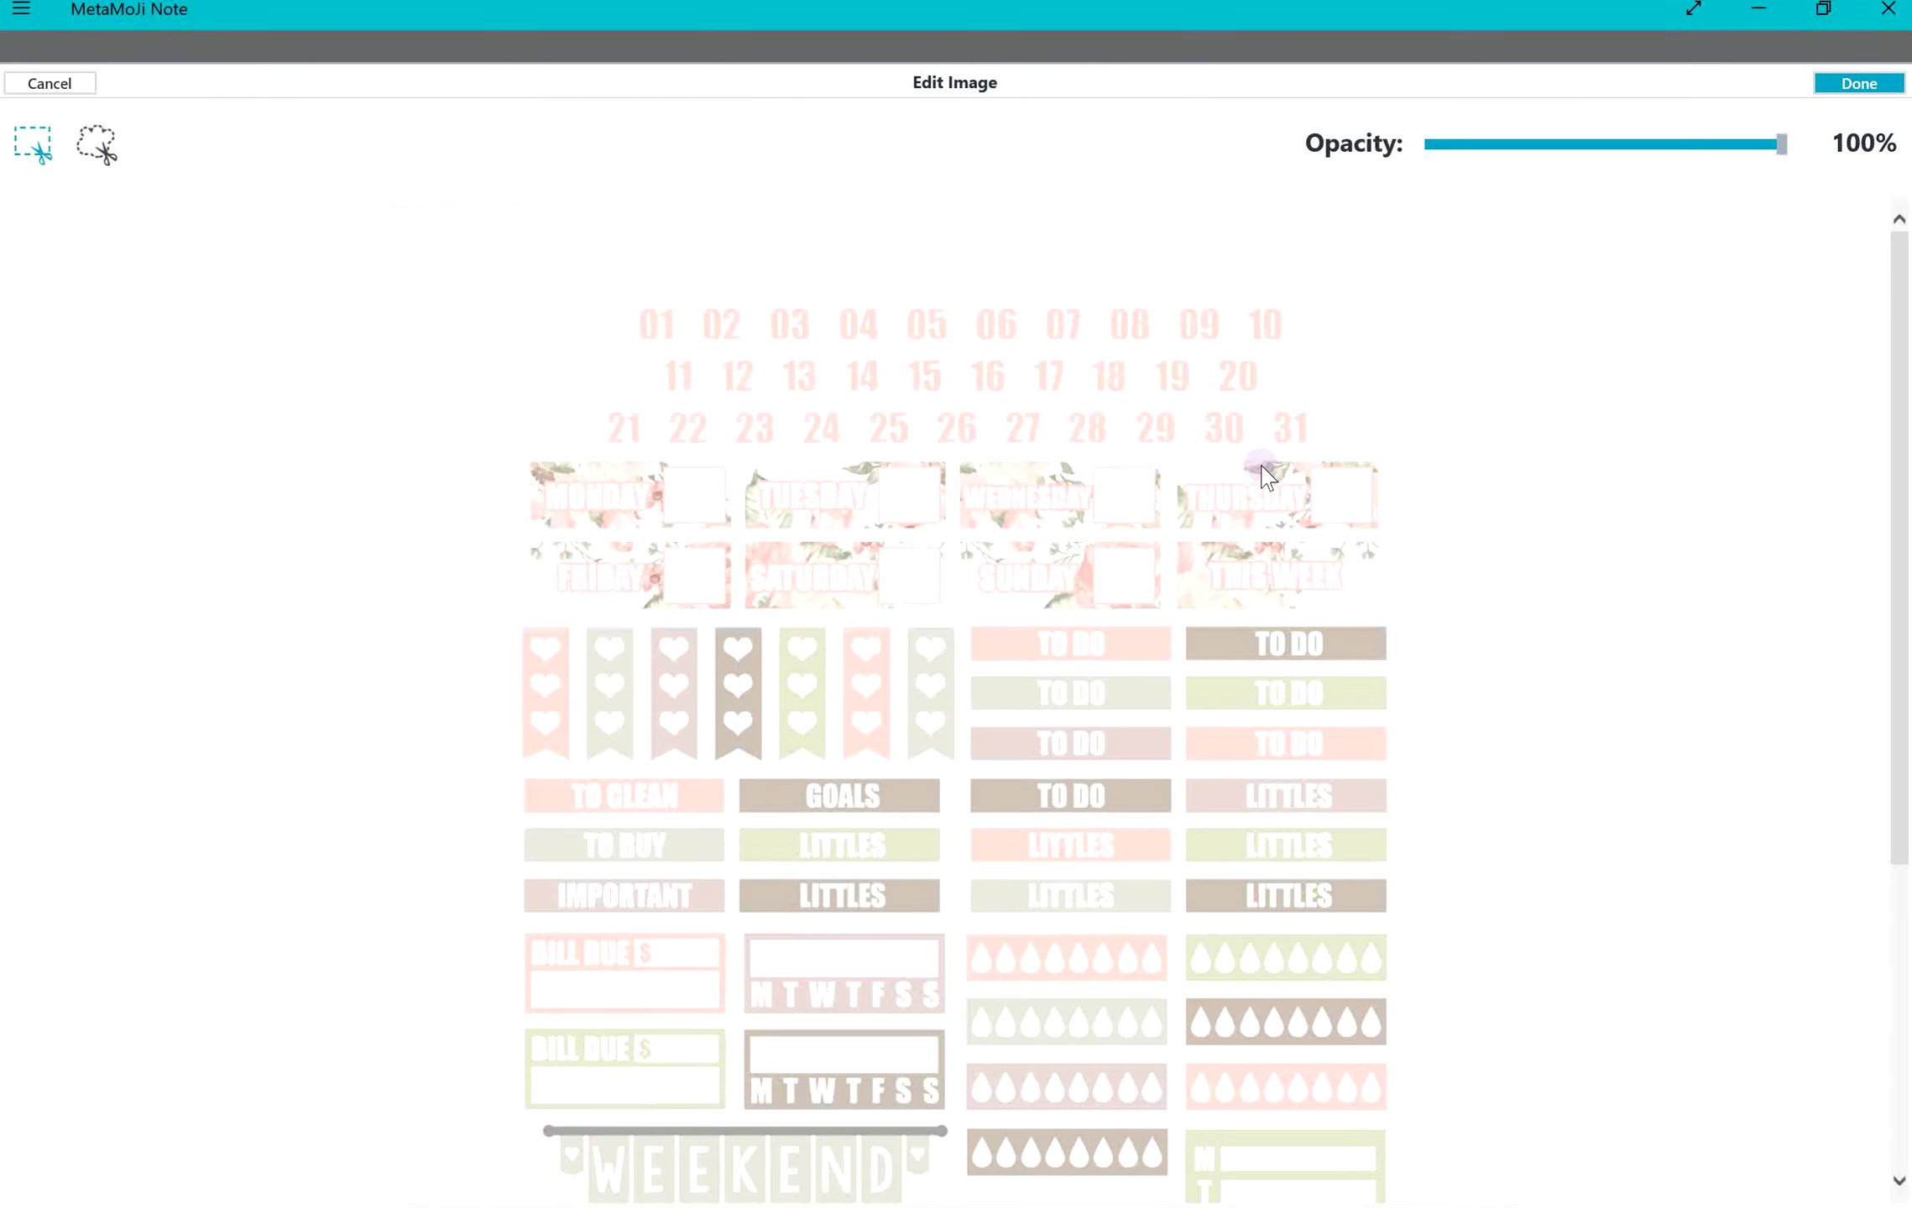
{"action": "scroll", "coordinate": [1160, 545], "scroll_direction": "down", "scroll_amount": 3}
{"action": "scroll", "coordinate": [1159, 546], "scroll_direction": "down", "scroll_amount": 2}
{"action": "scroll", "coordinate": [1160, 545], "scroll_direction": "up", "scroll_amount": 4}
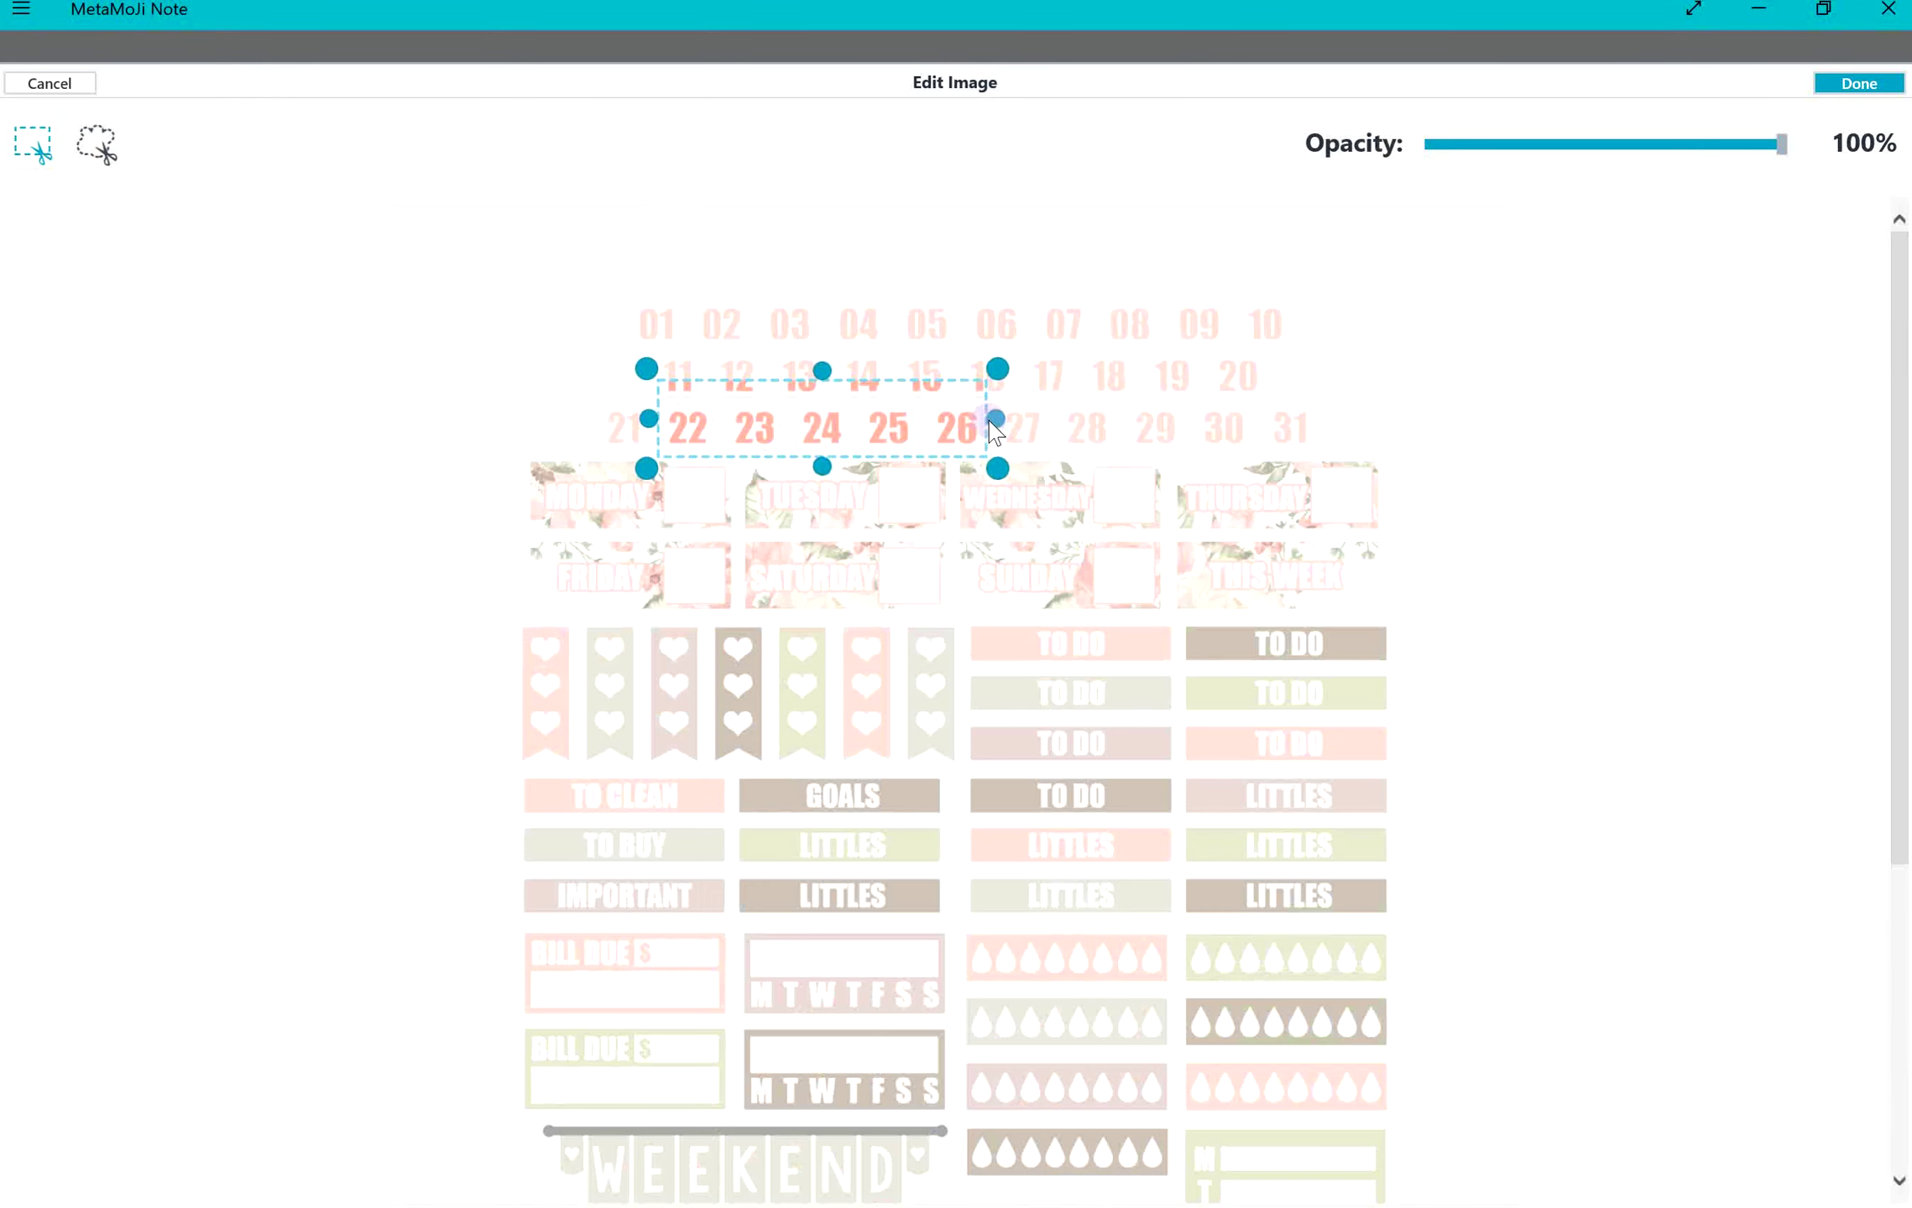
{"action": "mouse_move", "coordinate": [996, 418]}
{"action": "left_mouse_down"}
{"action": "mouse_move", "coordinate": [729, 414]}
{"action": "mouse_move", "coordinate": [688, 387]}
{"action": "left_mouse_up"}
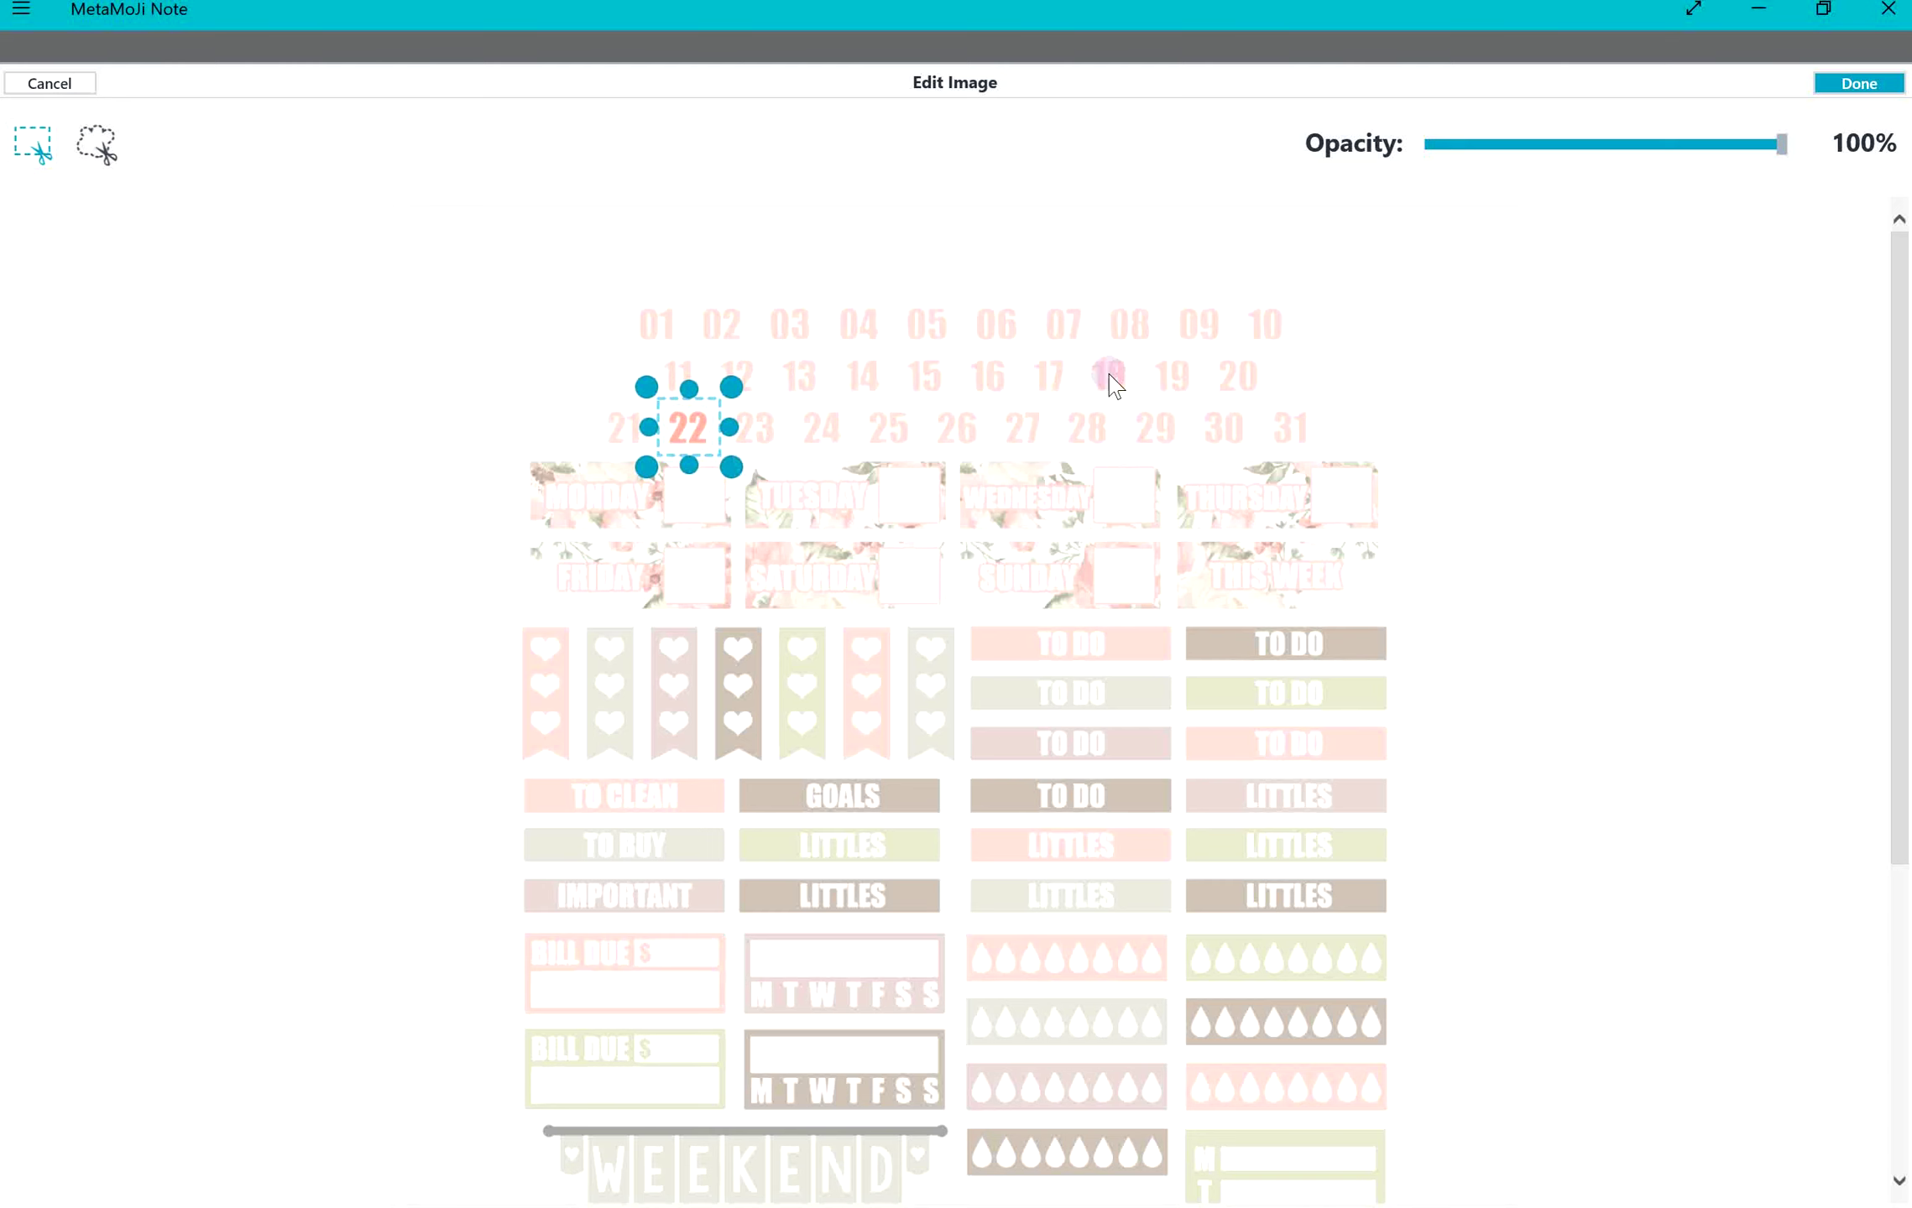
{"action": "left_click", "coordinate": [1873, 83]}
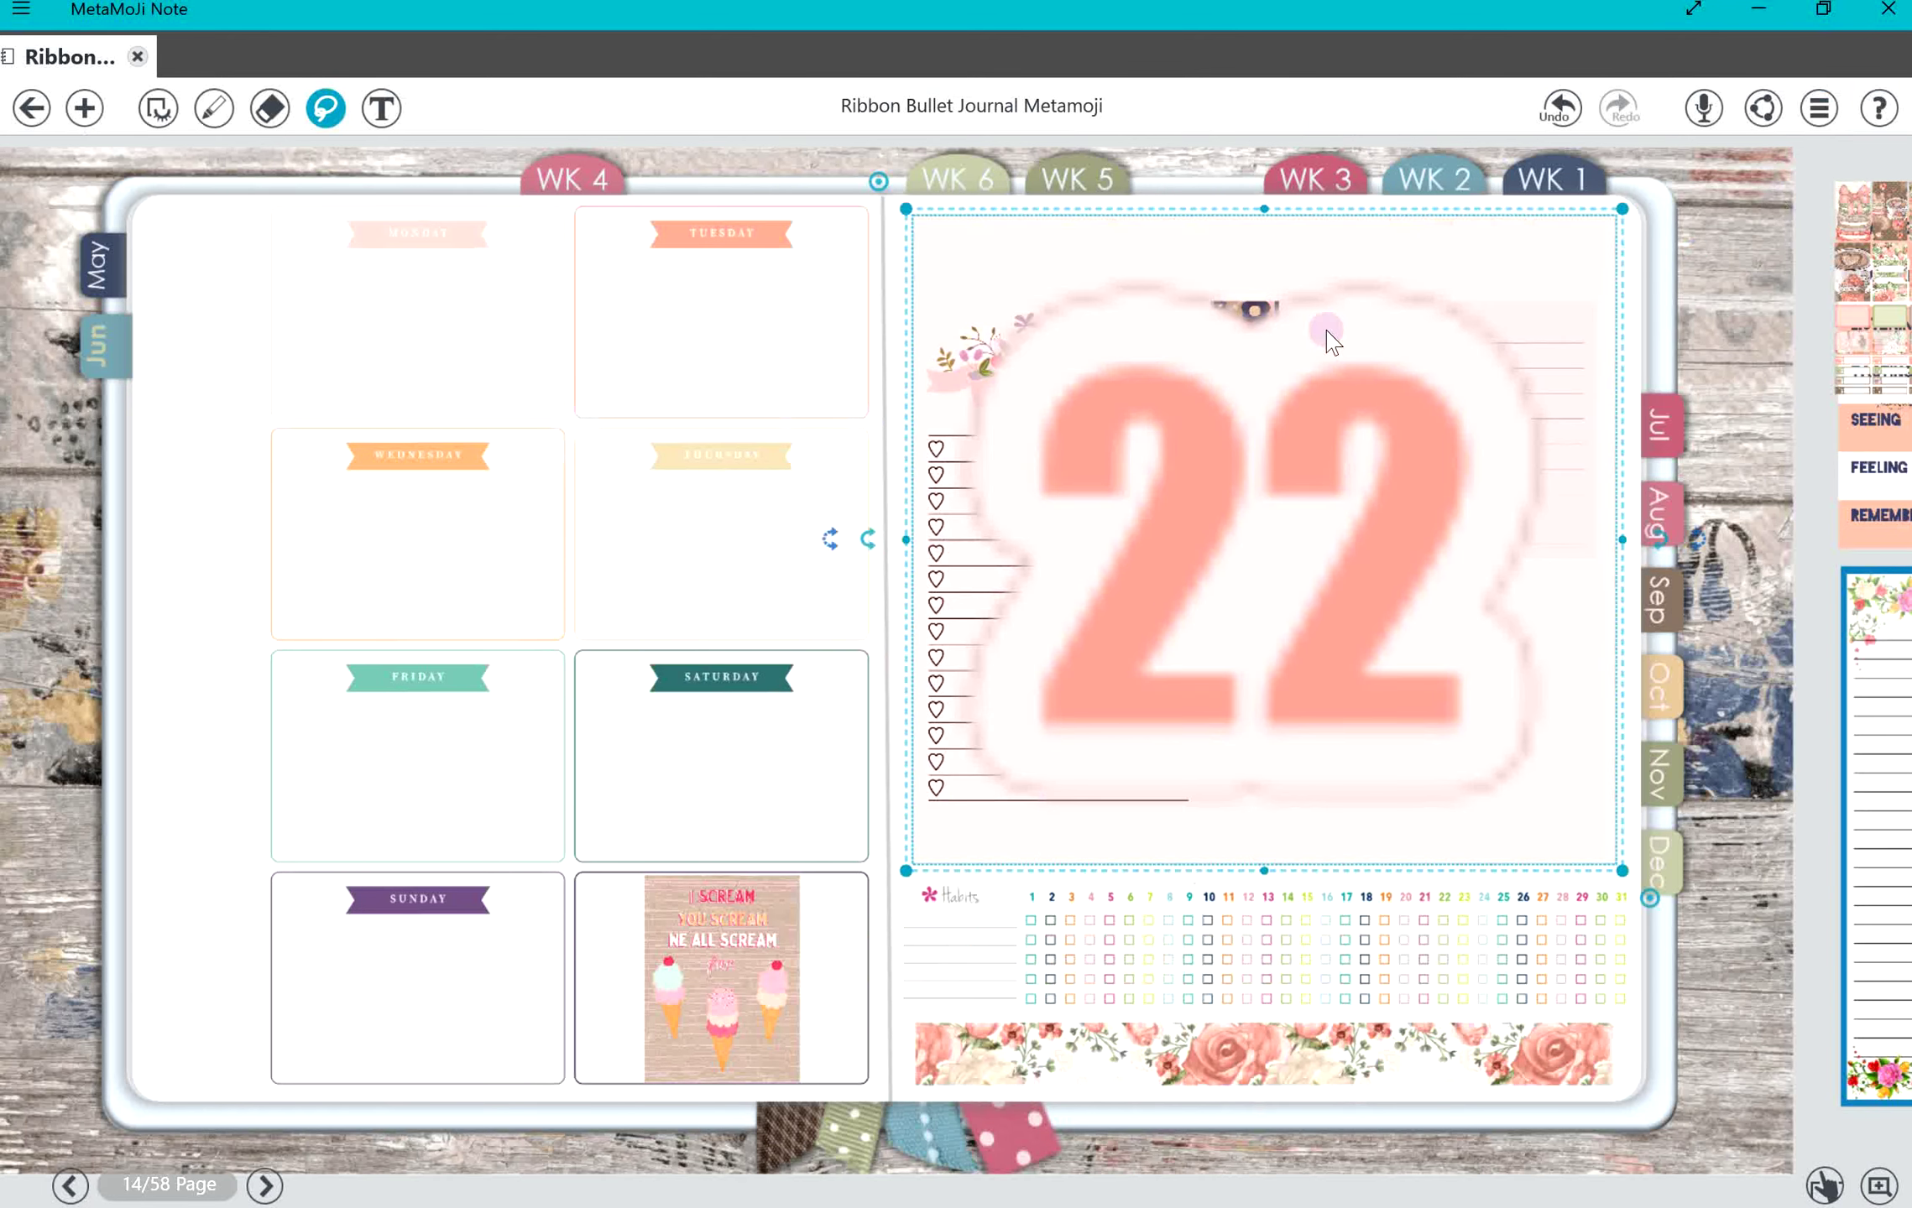
Step: Shrink the '22' sticker and set it just left of the Monday label
{"action": "left_click_drag", "start_coordinate": [906, 209], "coordinate": [1353, 619]}
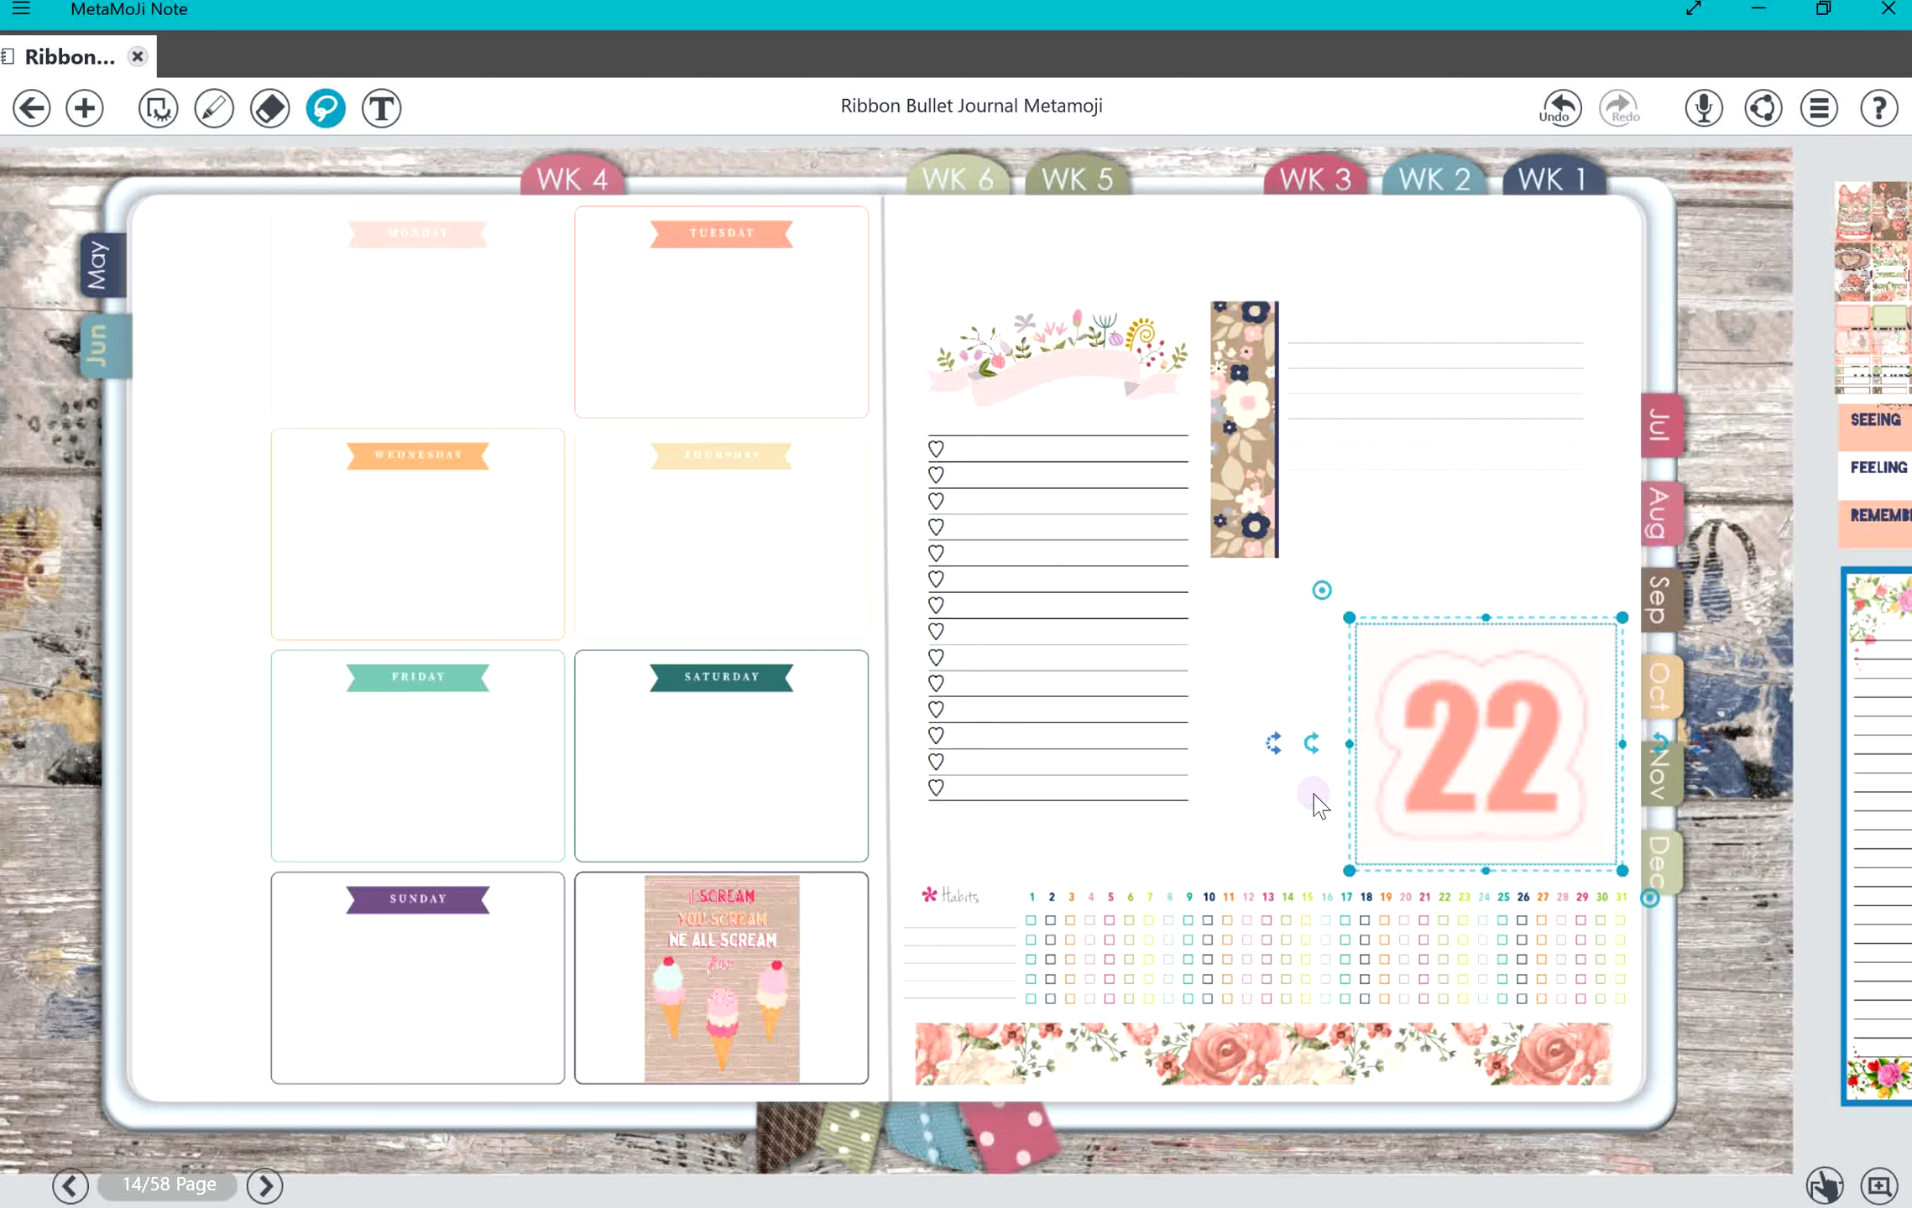
{"action": "left_click_drag", "start_coordinate": [1443, 780], "coordinate": [1049, 561]}
{"action": "left_click_drag", "start_coordinate": [942, 418], "coordinate": [1152, 617]}
{"action": "left_click", "coordinate": [948, 524]}
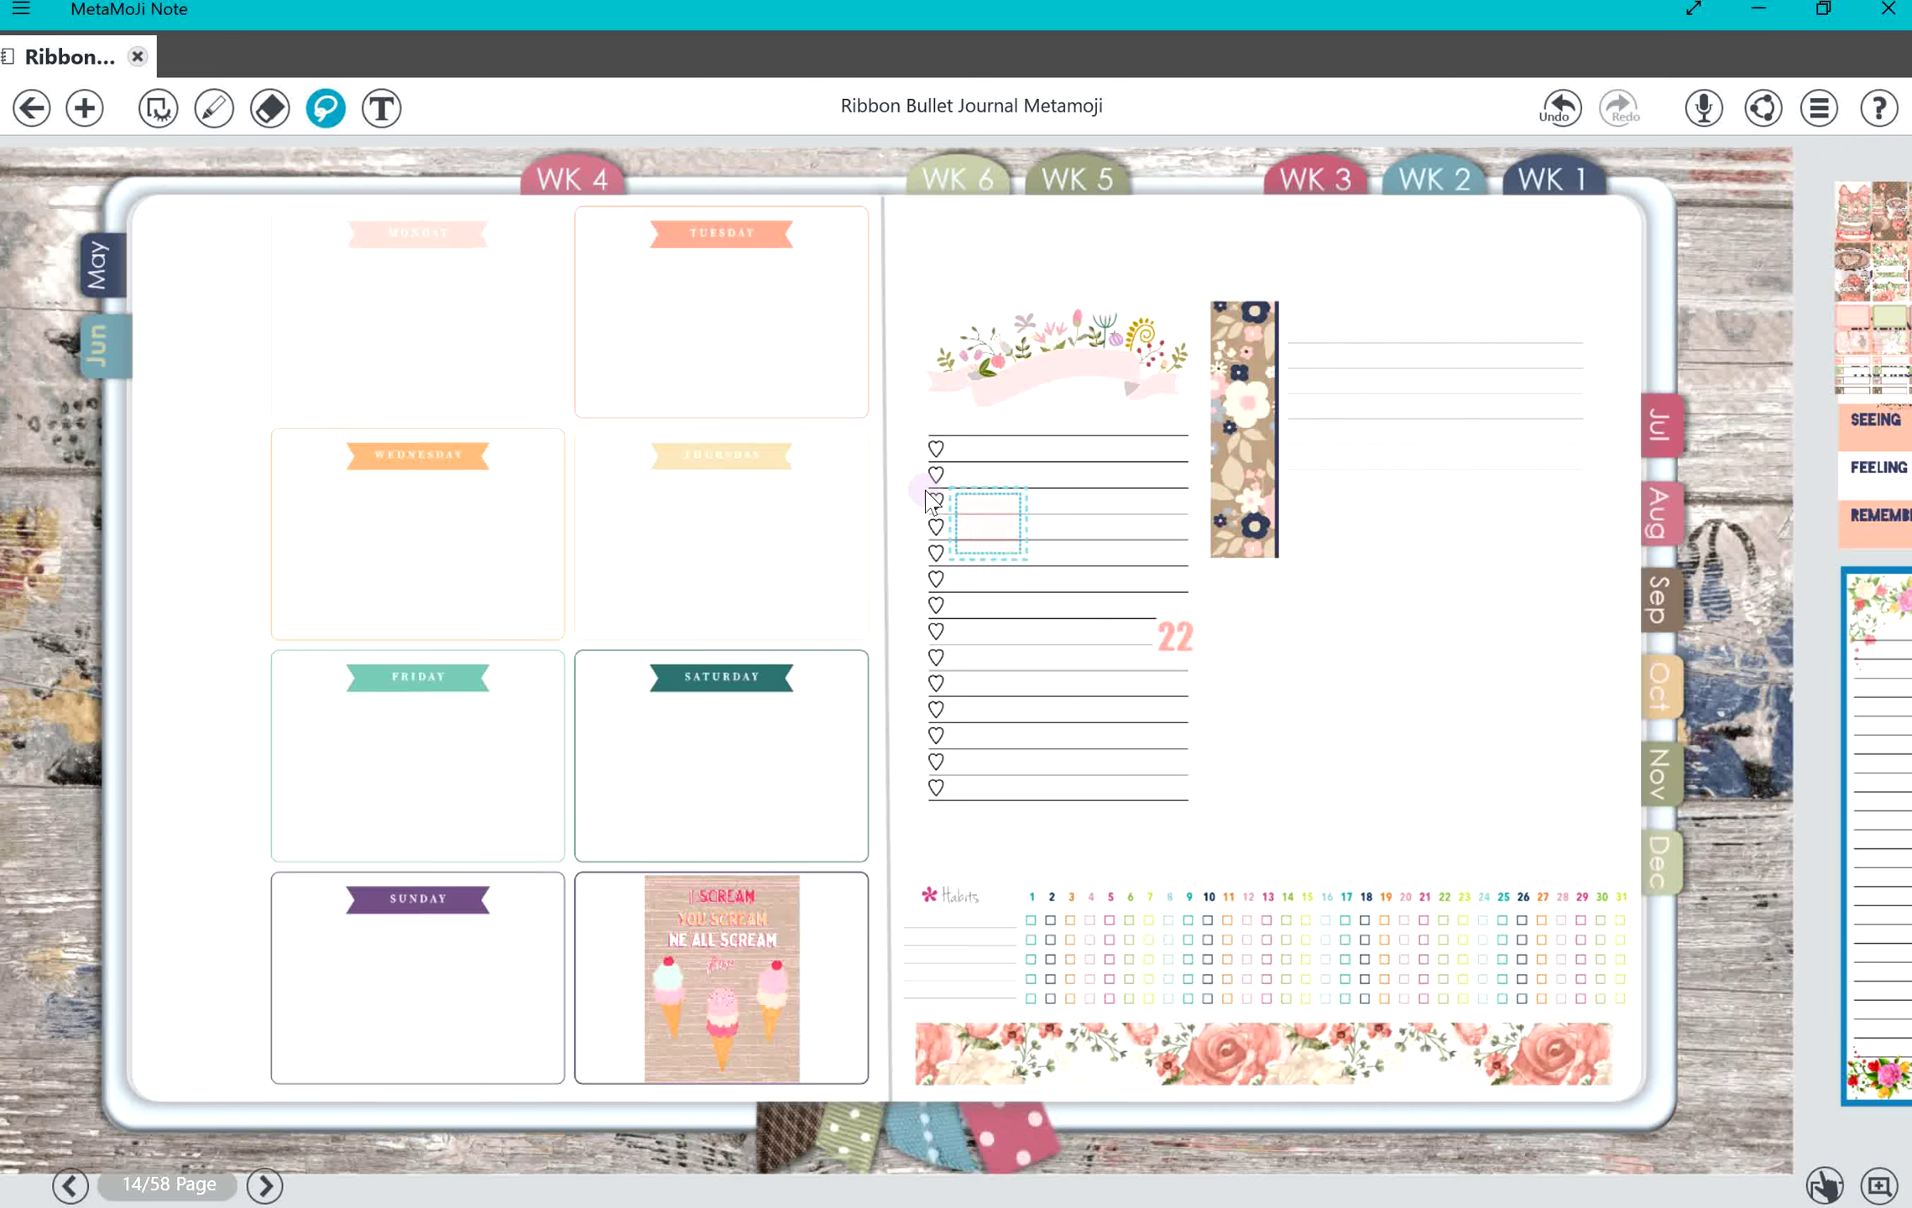
{"action": "left_click", "coordinate": [417, 294]}
{"action": "left_click_drag", "start_coordinate": [417, 297], "coordinate": [328, 292]}
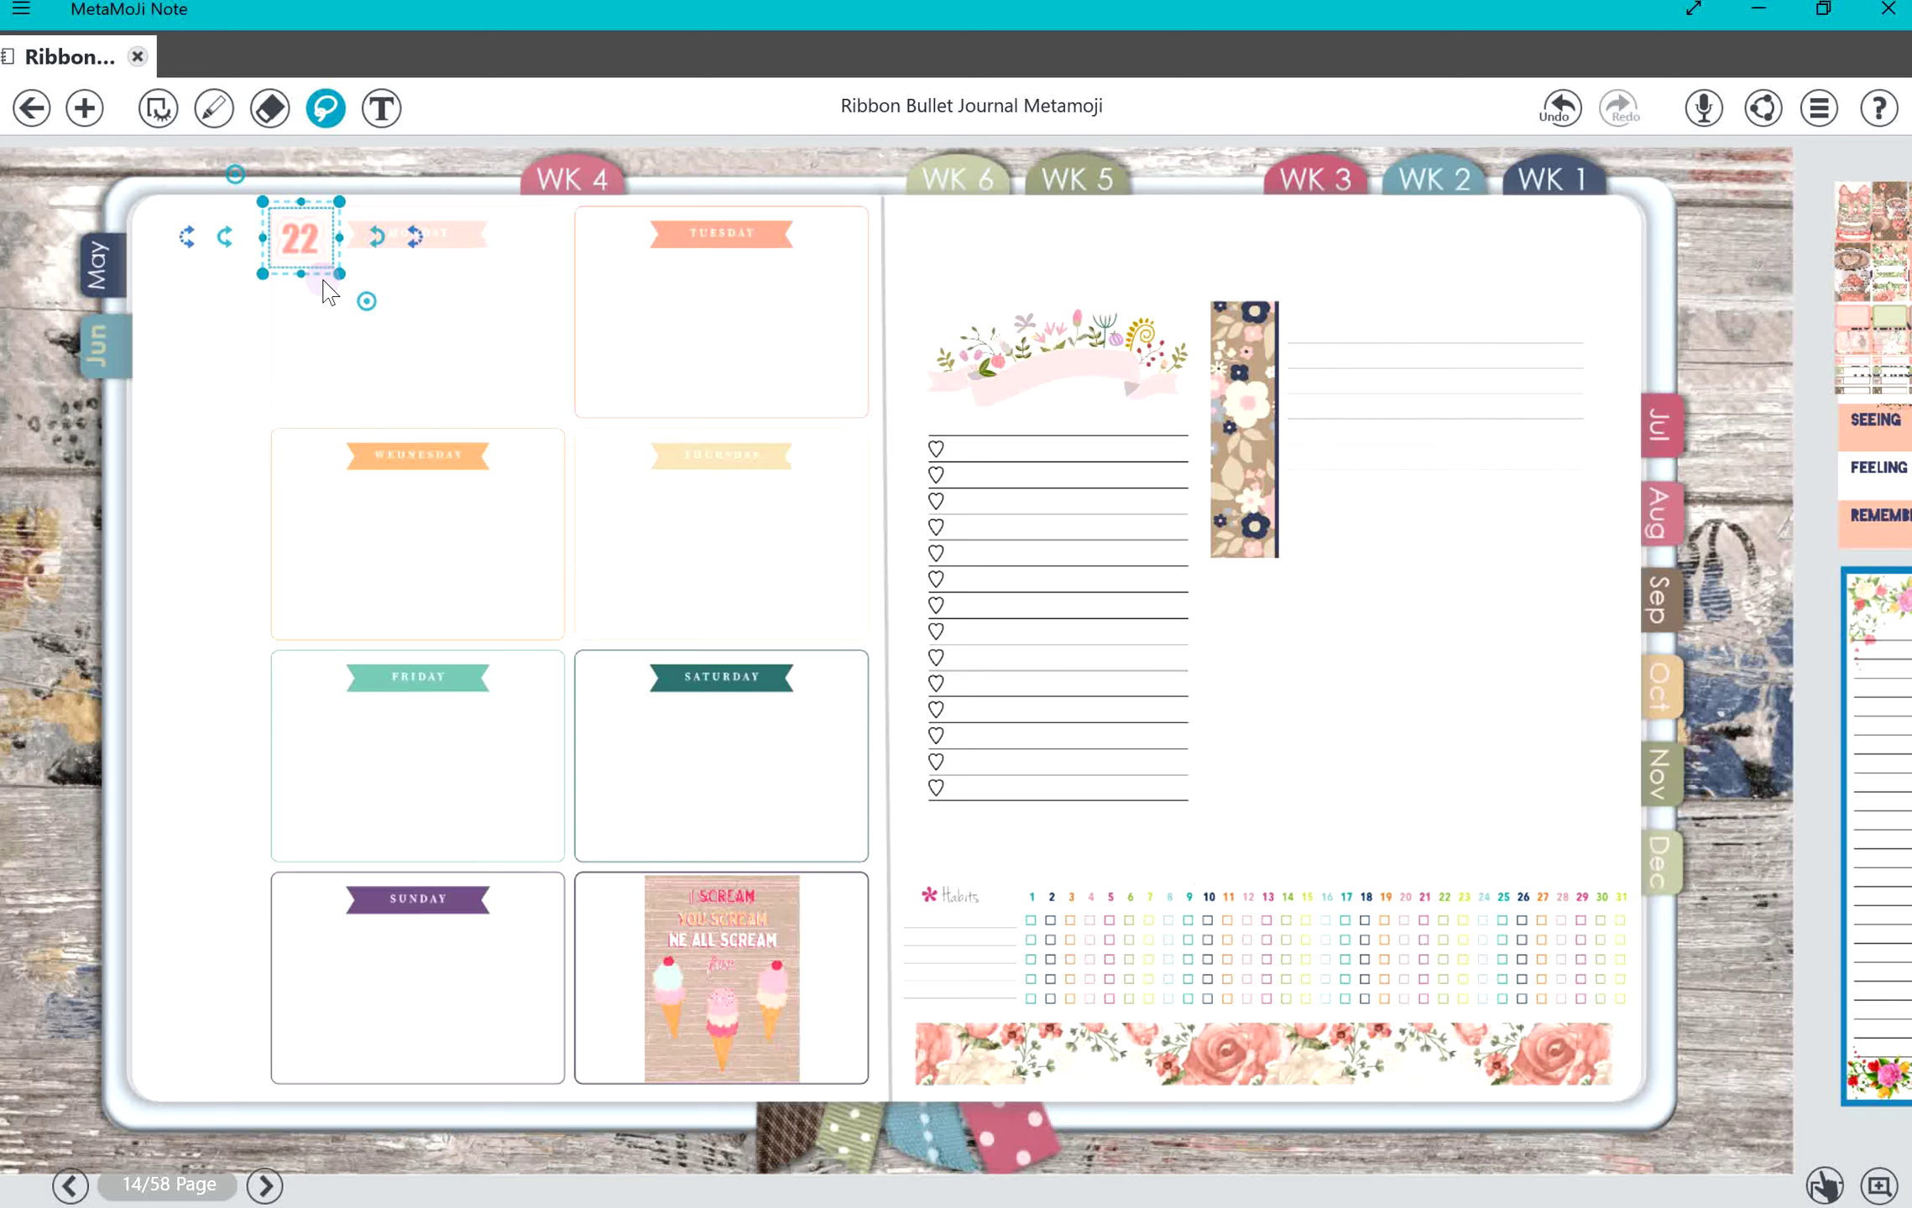
{"action": "left_click", "coordinate": [304, 252]}
{"action": "left_click_drag", "start_coordinate": [306, 256], "coordinate": [319, 254]}
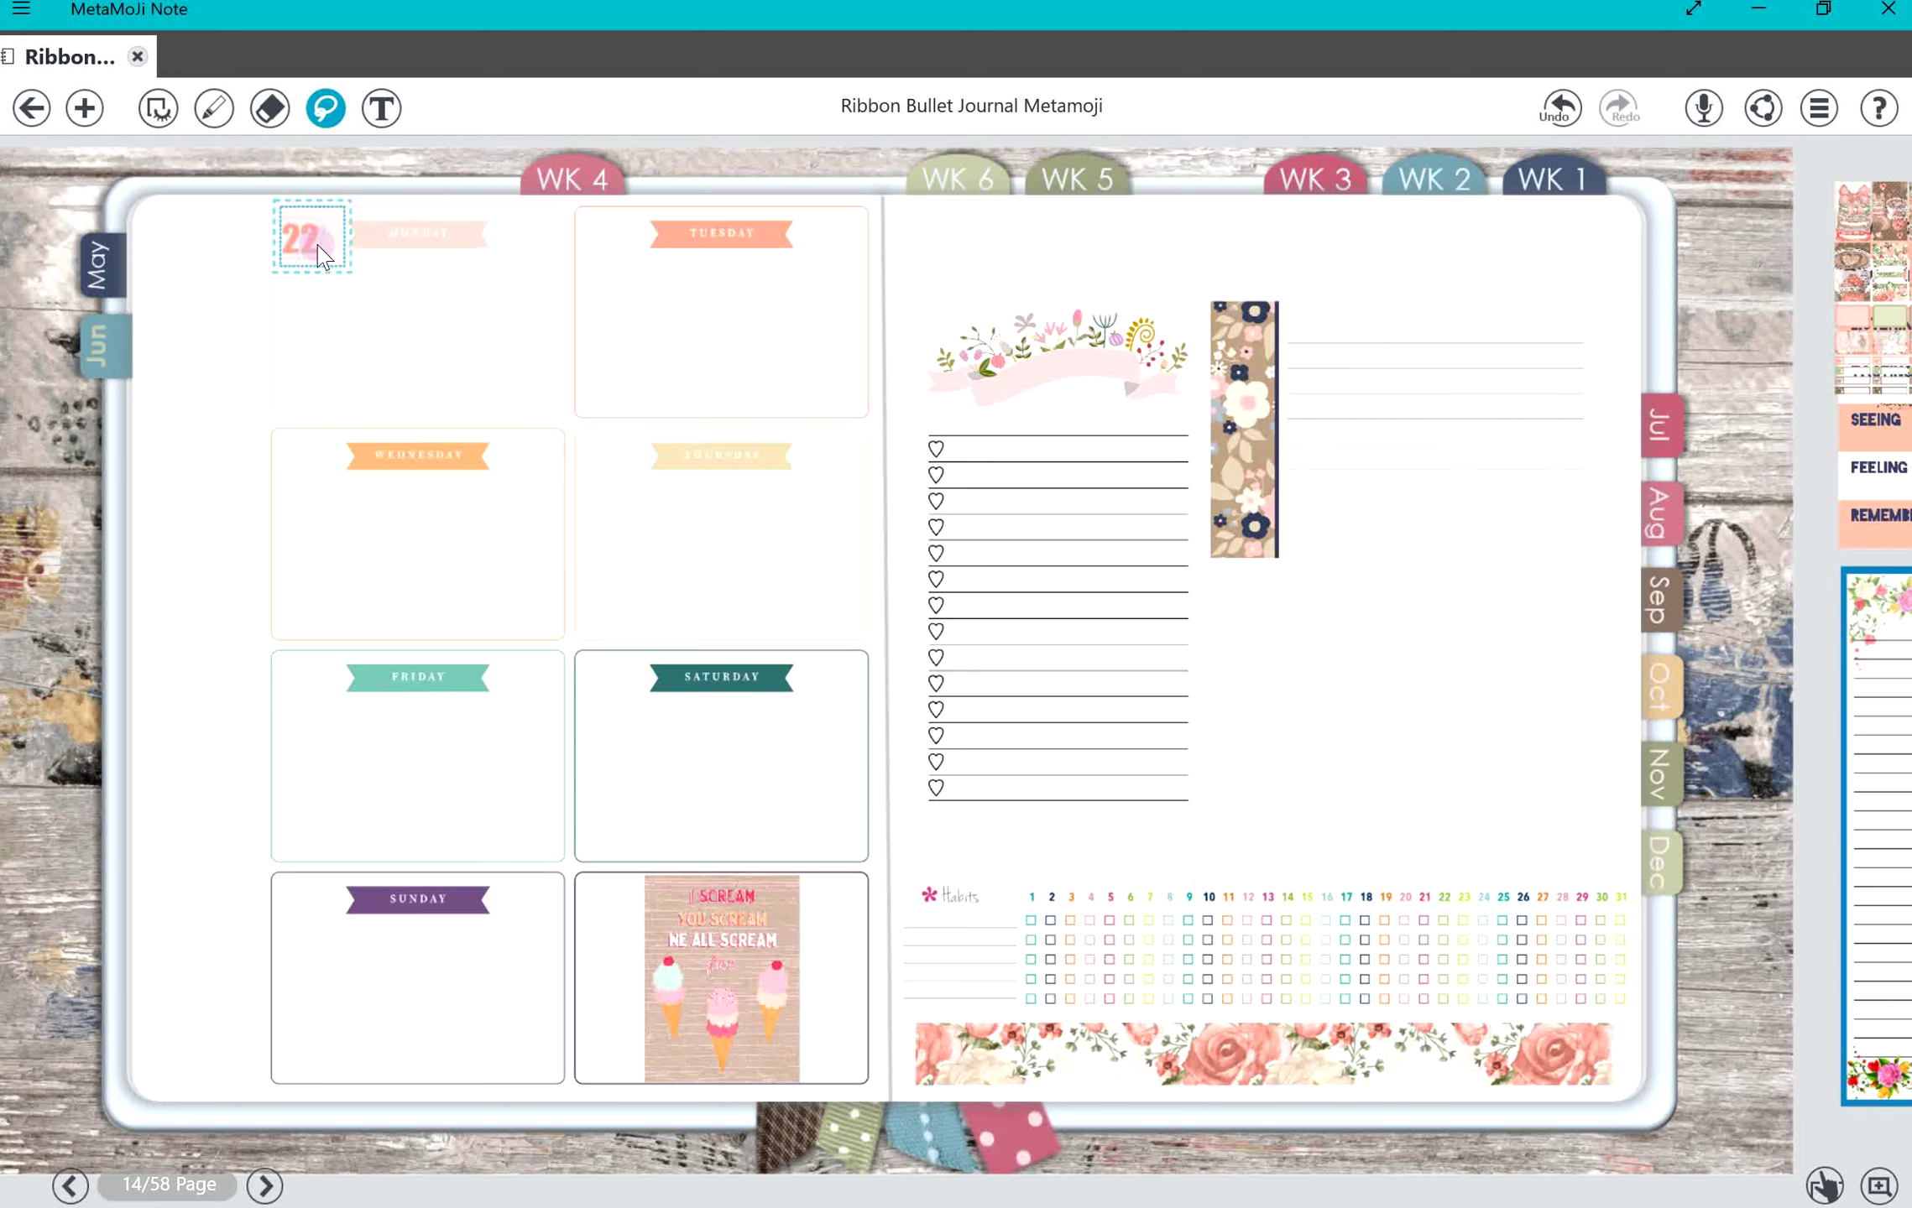
{"action": "left_click", "coordinate": [226, 277]}
Step: Re-crop a date sticker to 23 and place it by the Tuesday label
{"action": "left_click", "coordinate": [344, 252]}
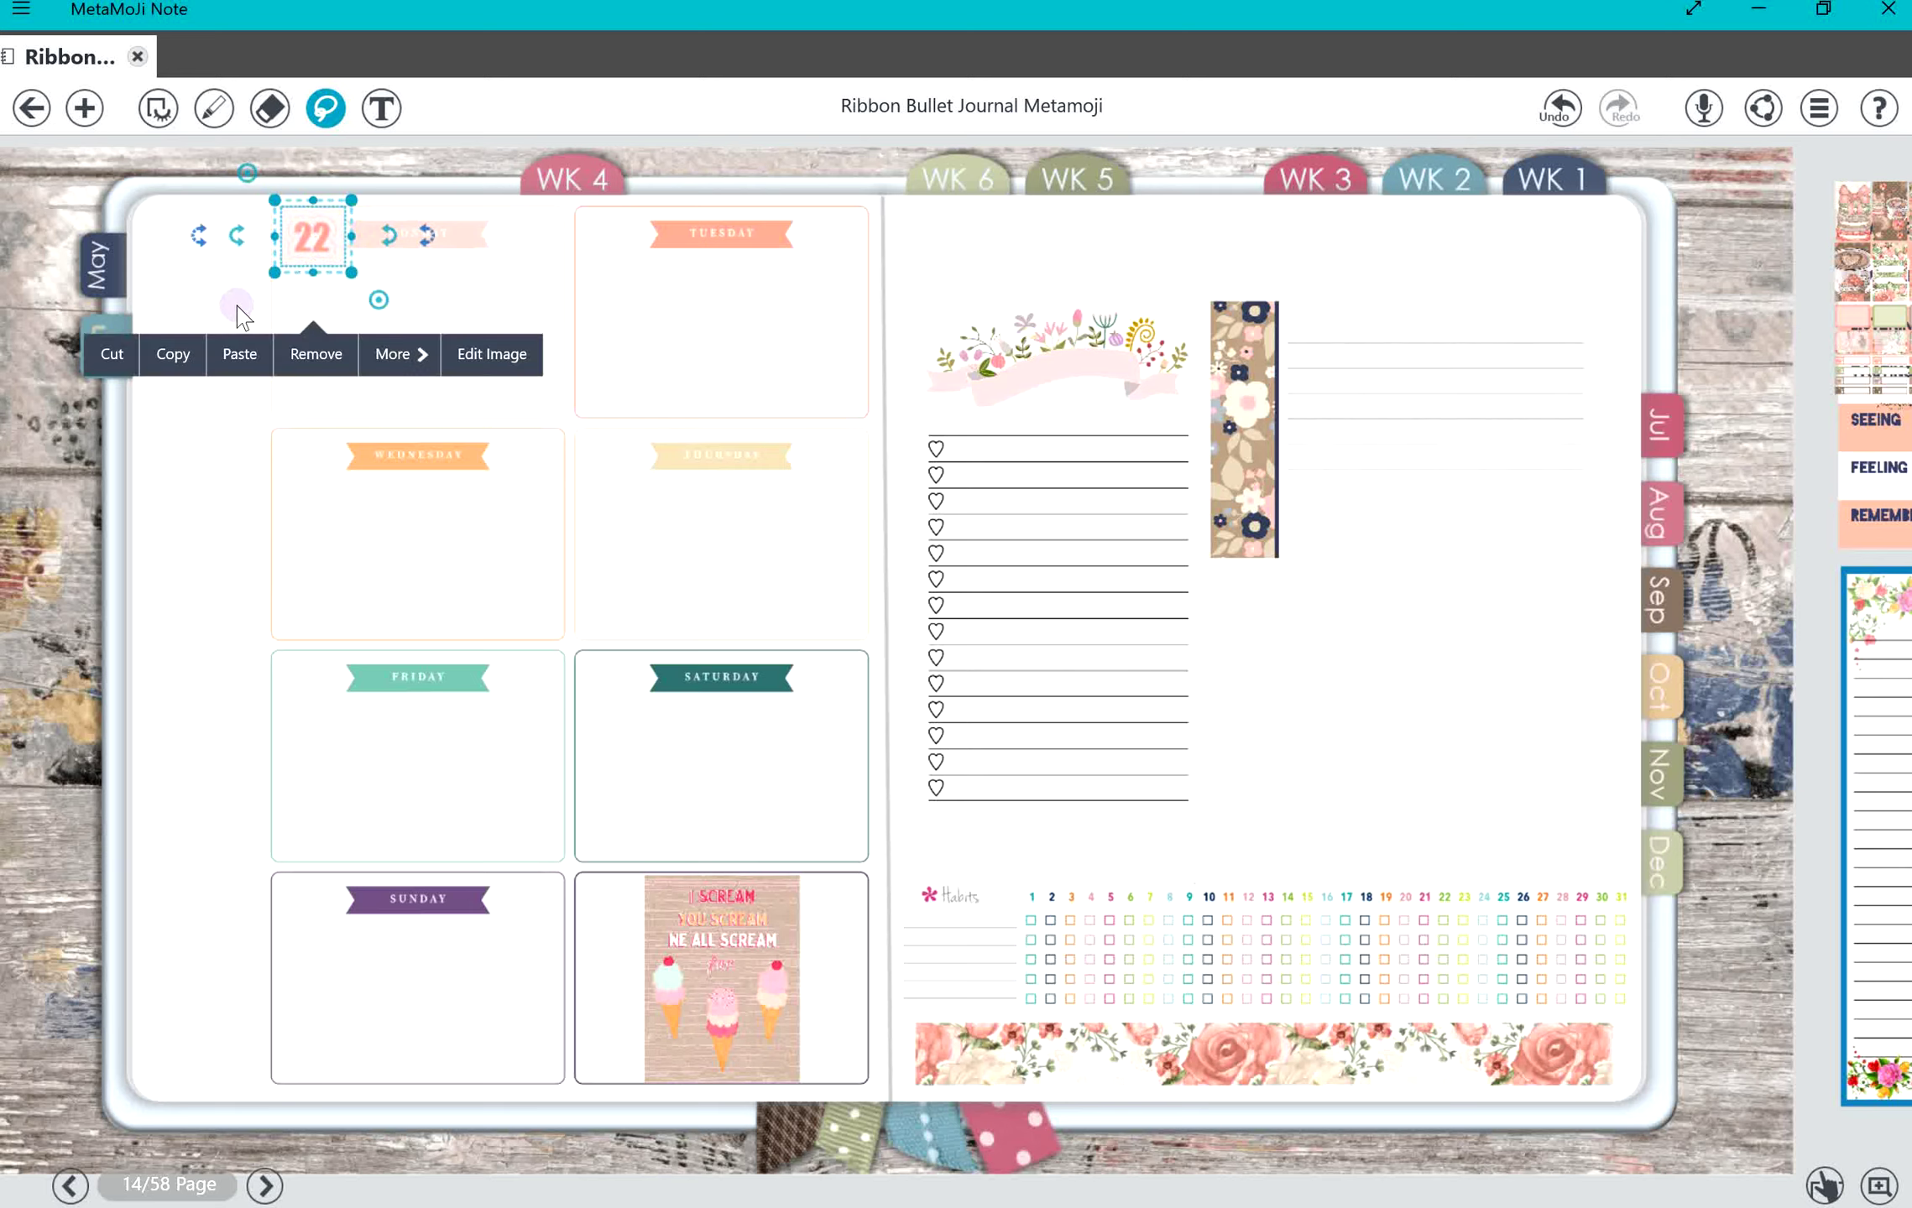
{"action": "left_click", "coordinate": [311, 244]}
{"action": "left_click", "coordinate": [310, 243]}
{"action": "left_click", "coordinate": [303, 269]}
{"action": "left_click", "coordinate": [297, 277]}
{"action": "left_click", "coordinate": [466, 354]}
{"action": "left_click_drag", "start_coordinate": [688, 441], "coordinate": [757, 445]}
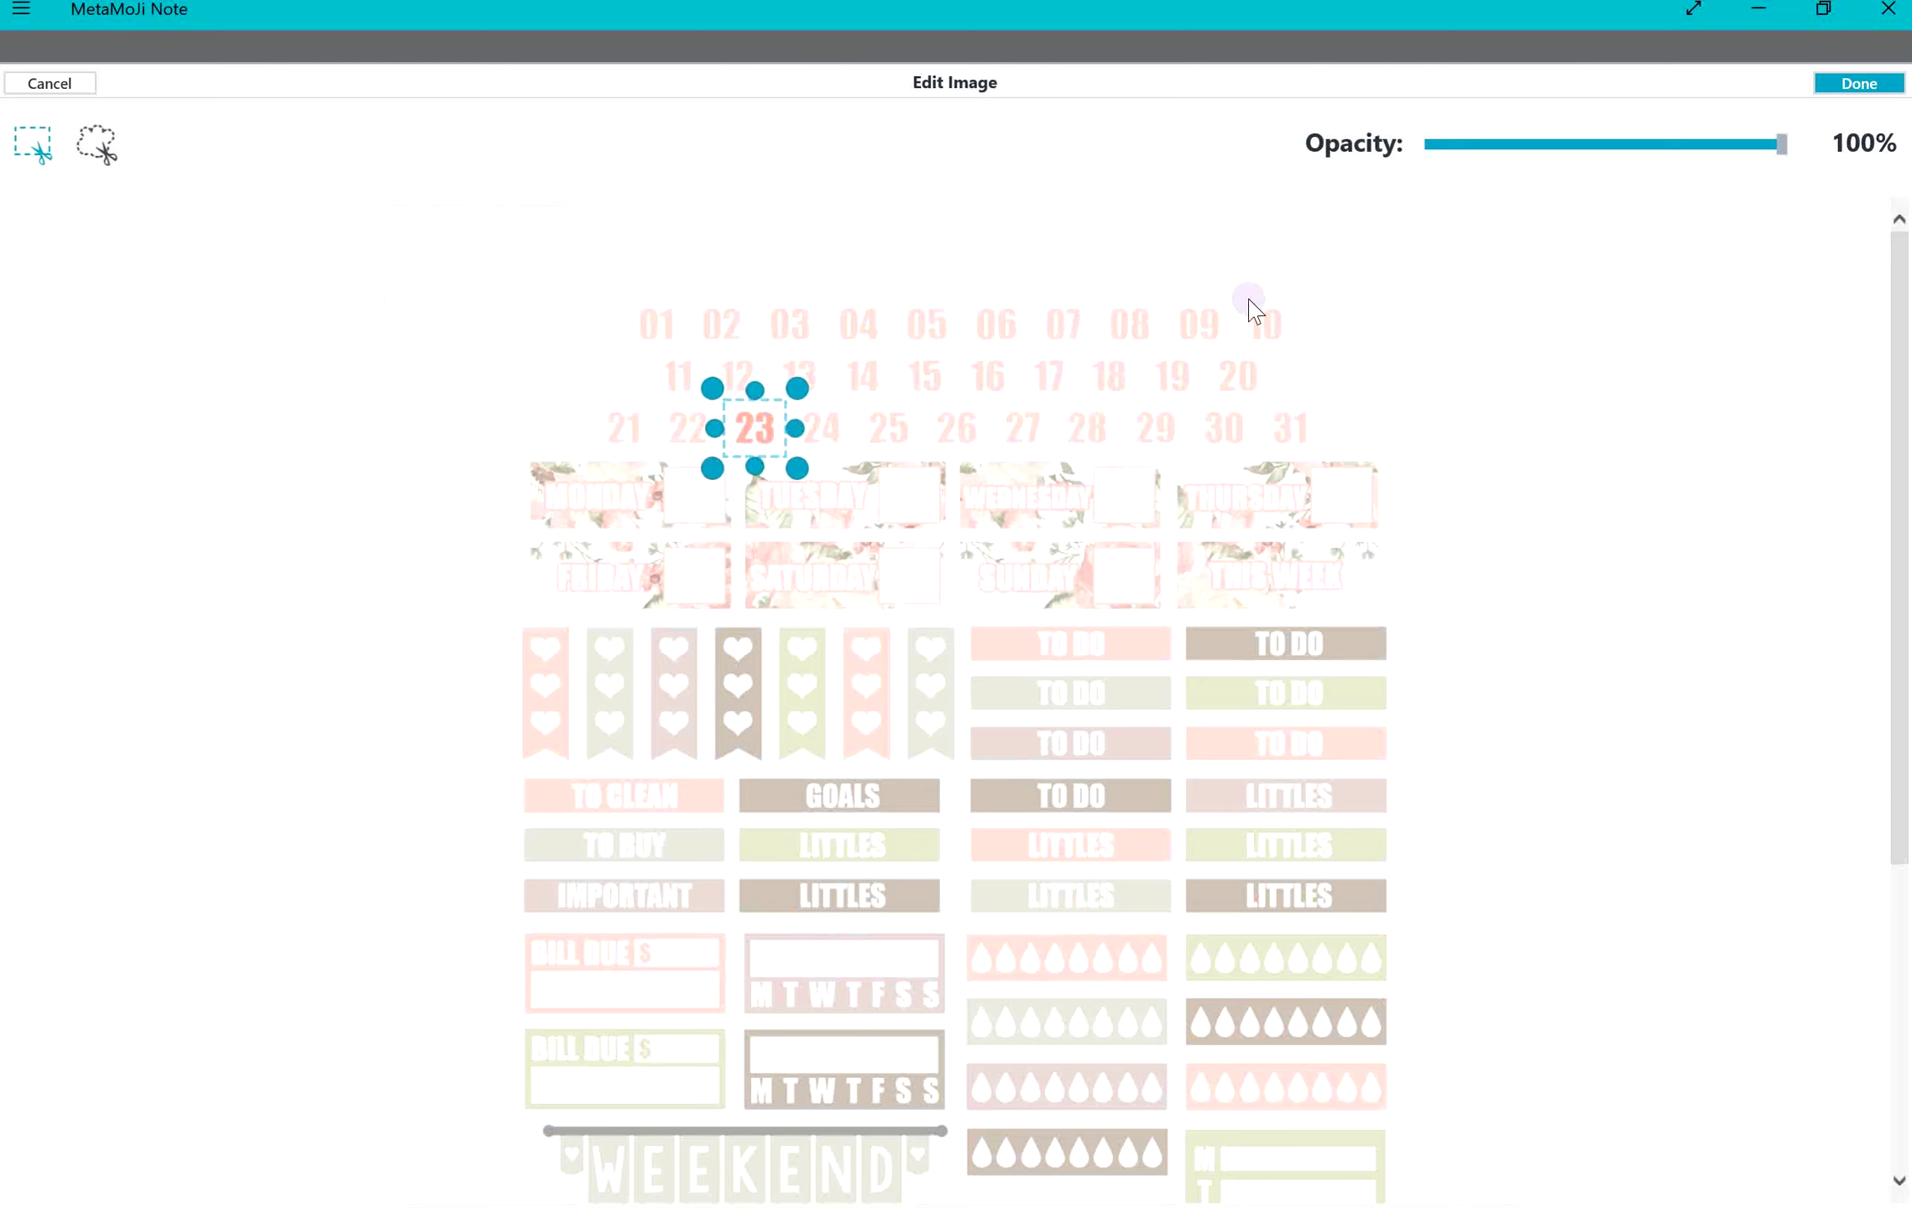
{"action": "left_click", "coordinate": [1826, 83]}
{"action": "left_click_drag", "start_coordinate": [375, 249], "coordinate": [608, 259]}
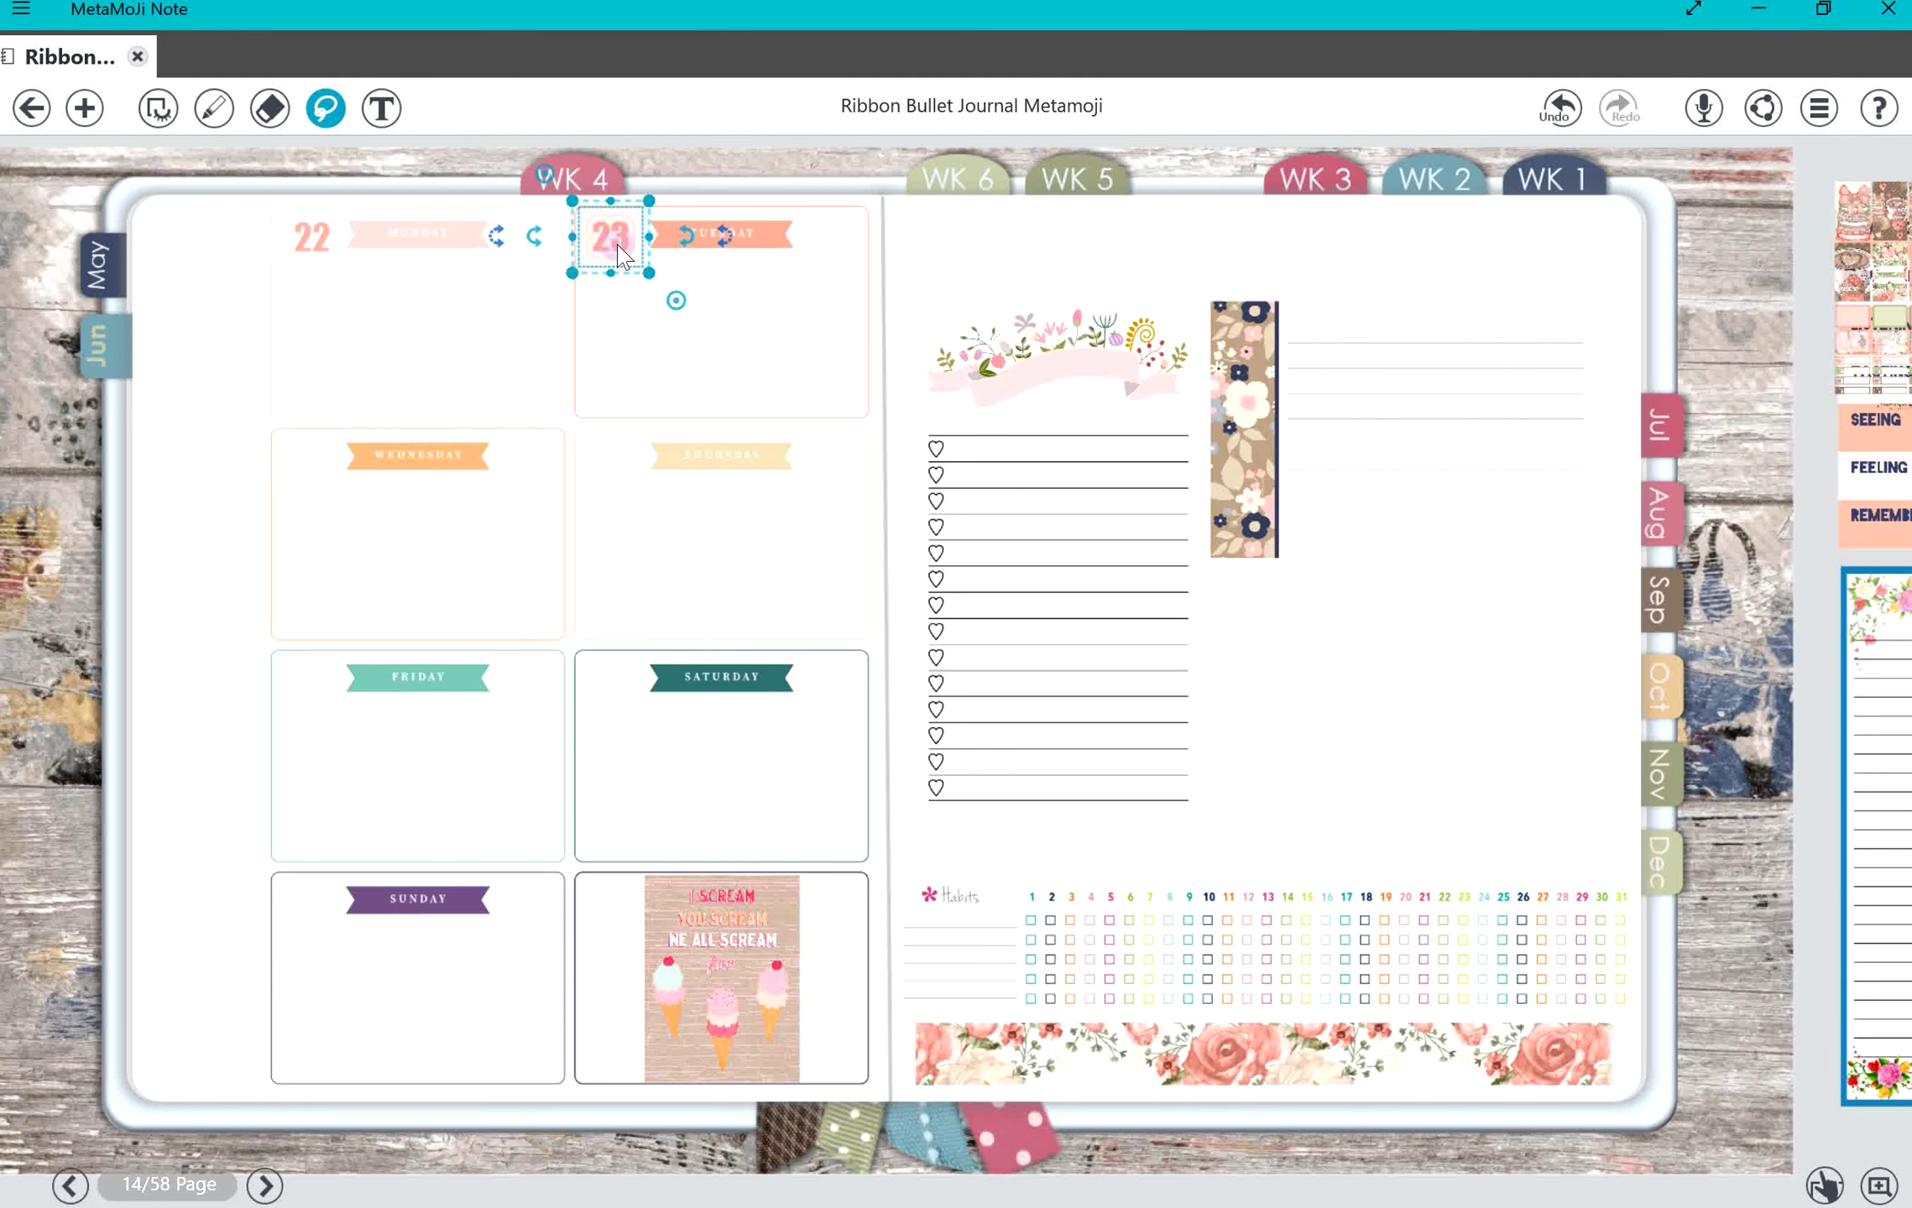
Step: Re-crop the next date sticker to show 24
{"action": "left_click", "coordinate": [621, 256]}
{"action": "left_click", "coordinate": [758, 353]}
{"action": "left_click_drag", "start_coordinate": [688, 436], "coordinate": [823, 433]}
{"action": "left_click", "coordinate": [1824, 84]}
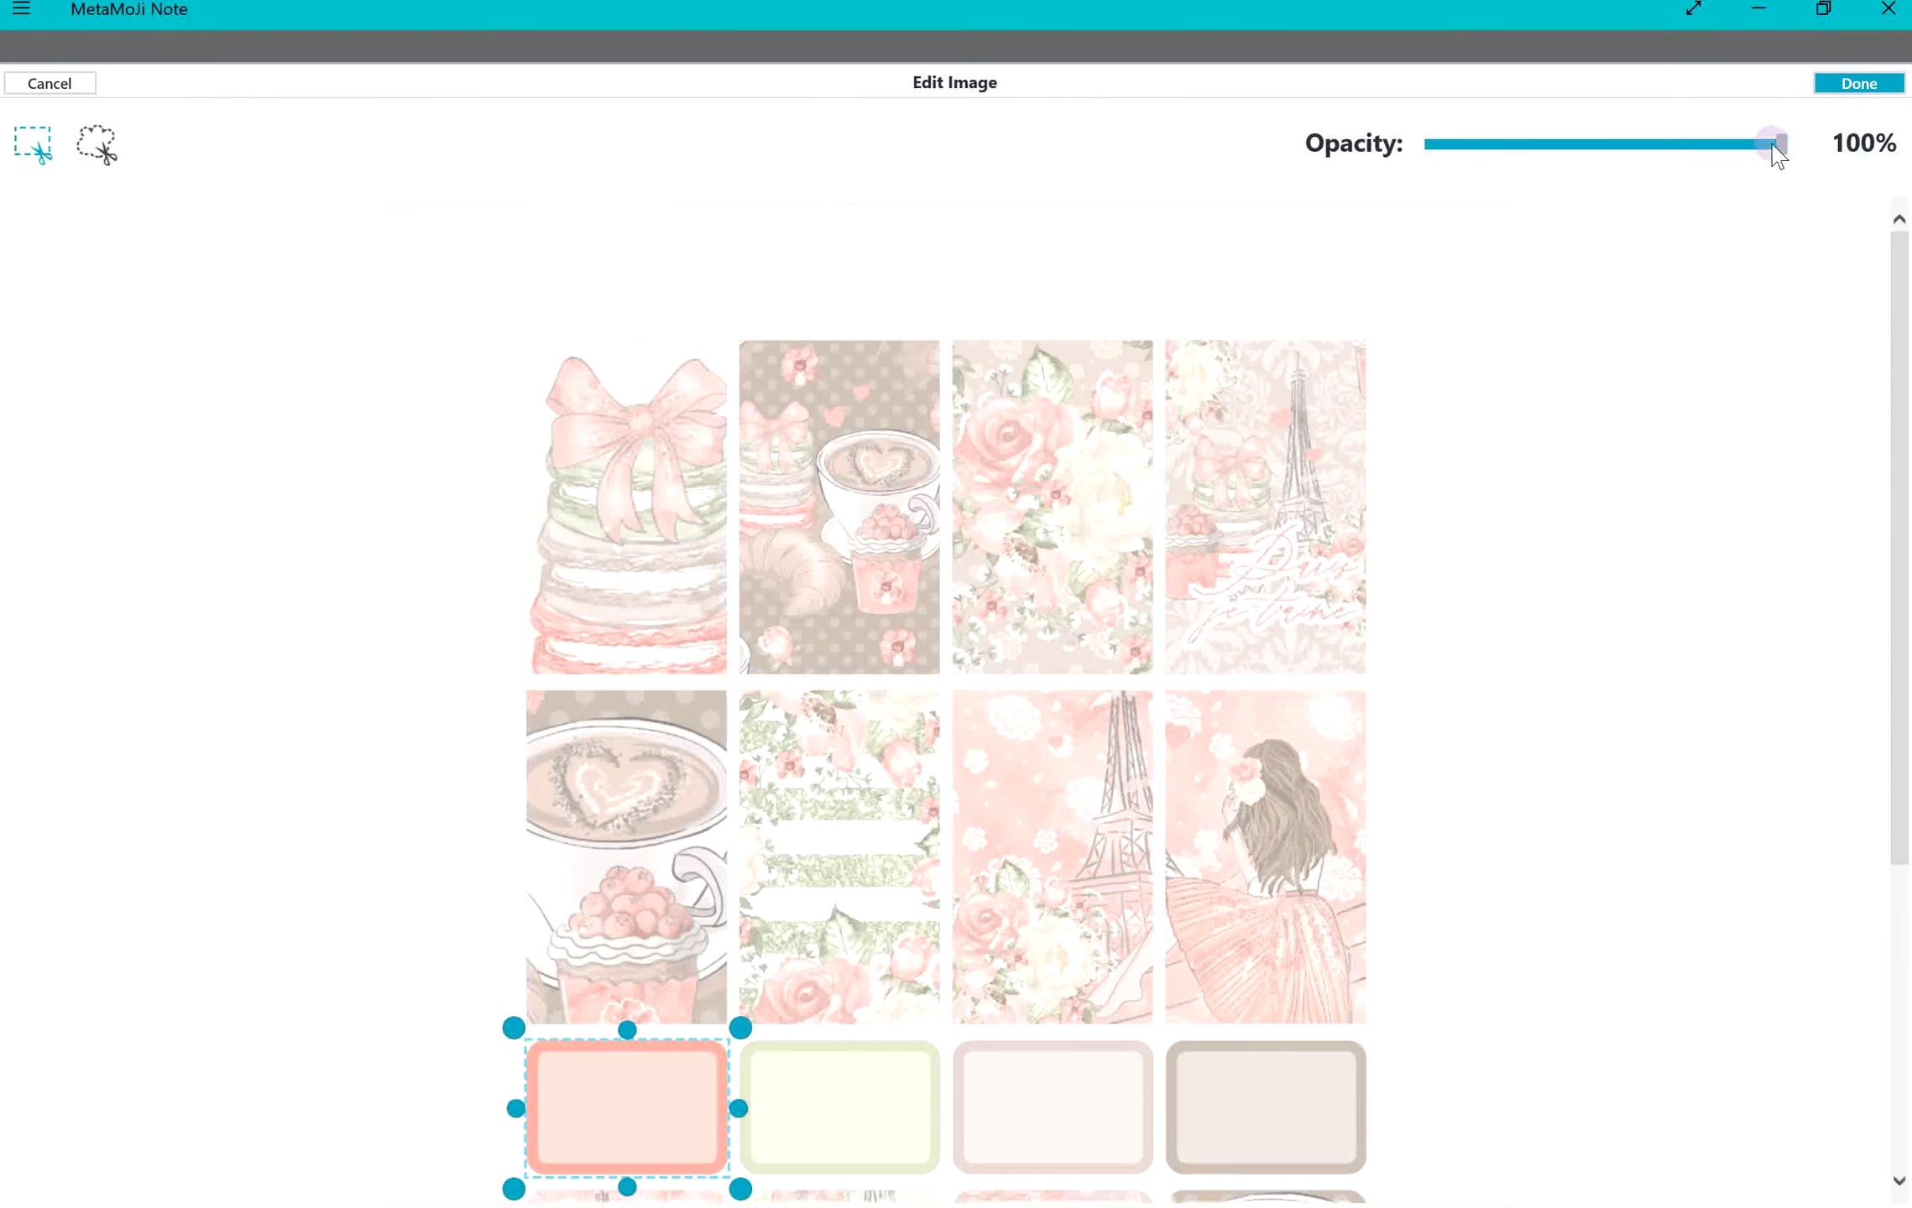
{"action": "left_click", "coordinate": [1826, 83]}
Step: Add a pink label sticker, resize it flatter and place it in the Saturday box
{"action": "left_click_drag", "start_coordinate": [1489, 351], "coordinate": [429, 596]}
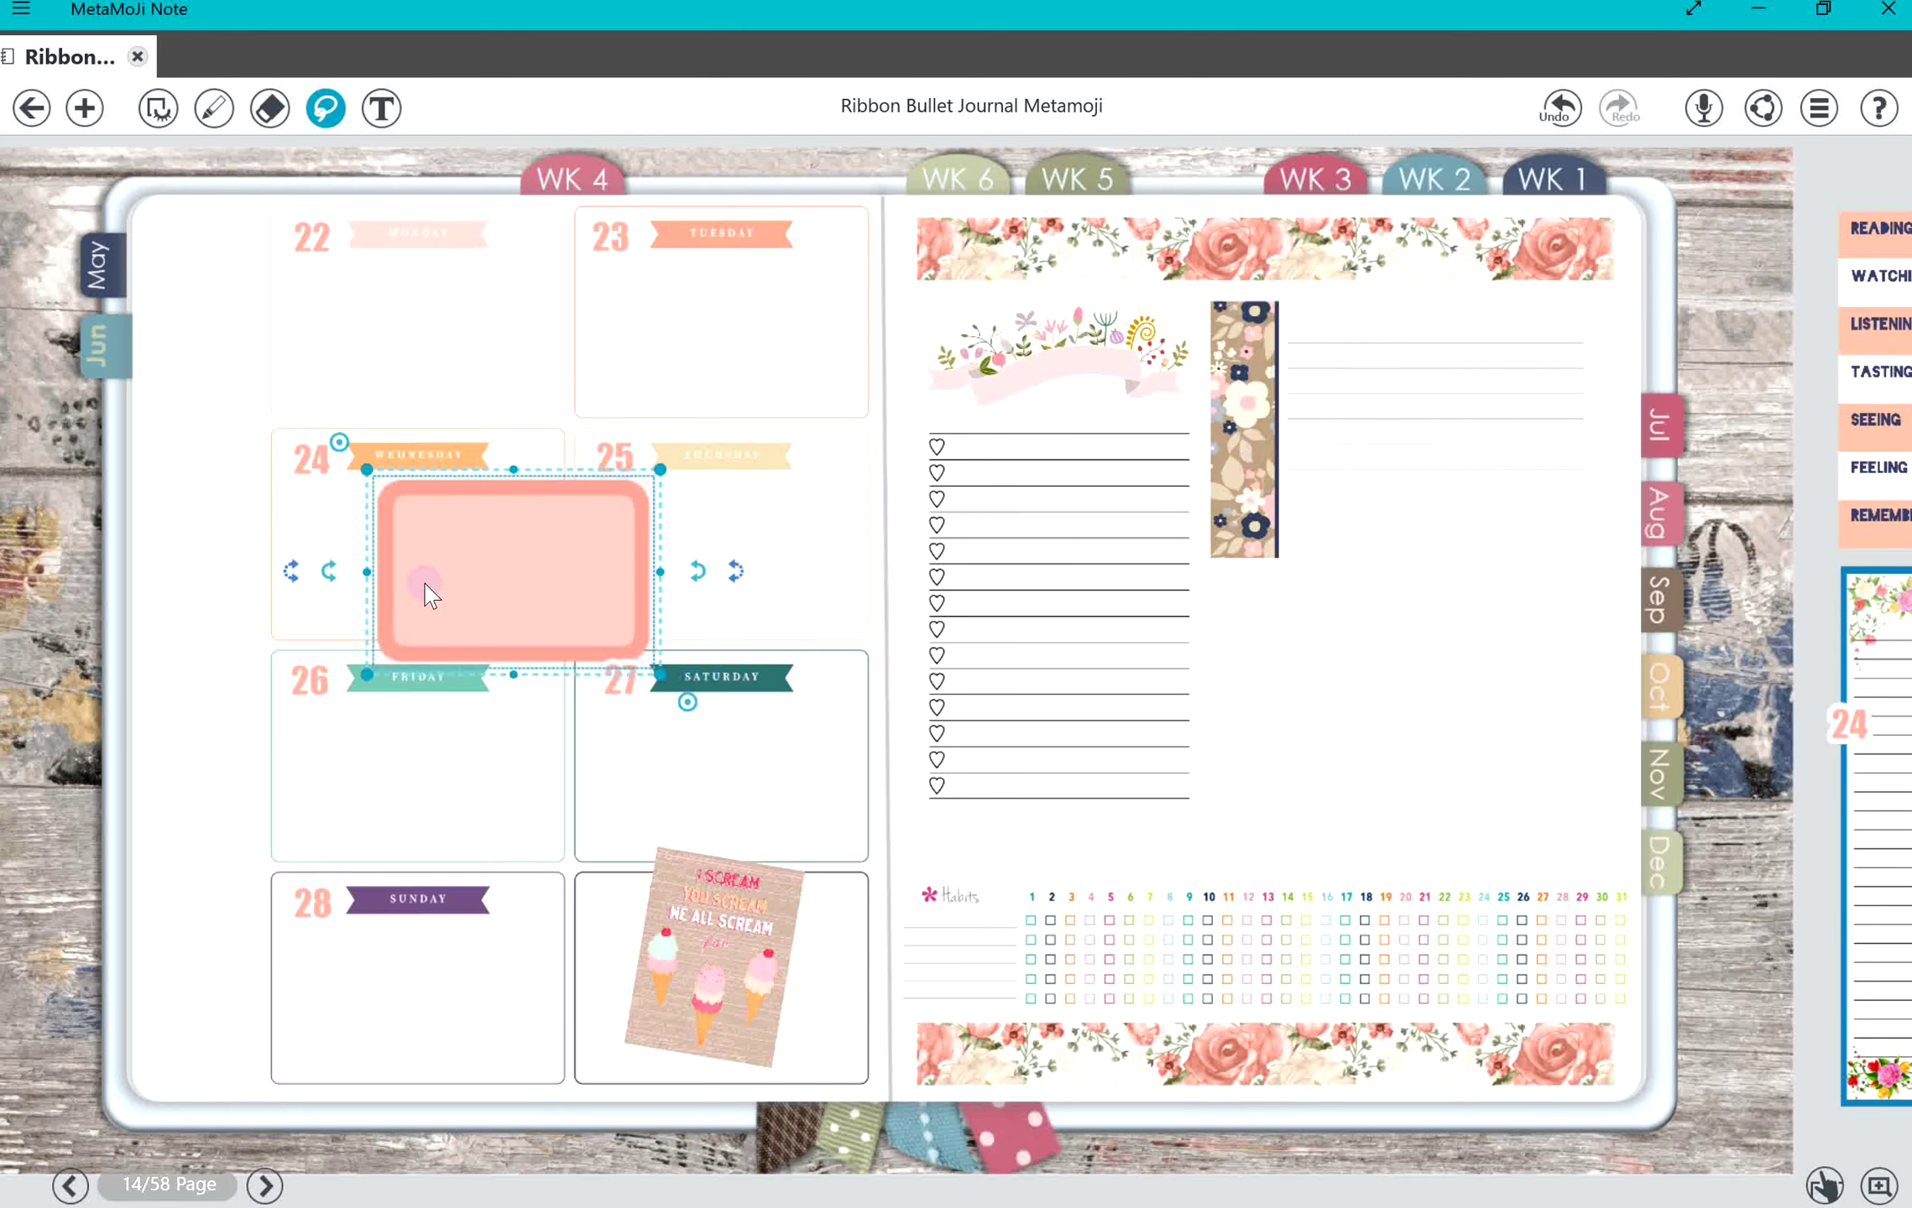
{"action": "left_click_drag", "start_coordinate": [686, 705], "coordinate": [597, 621]}
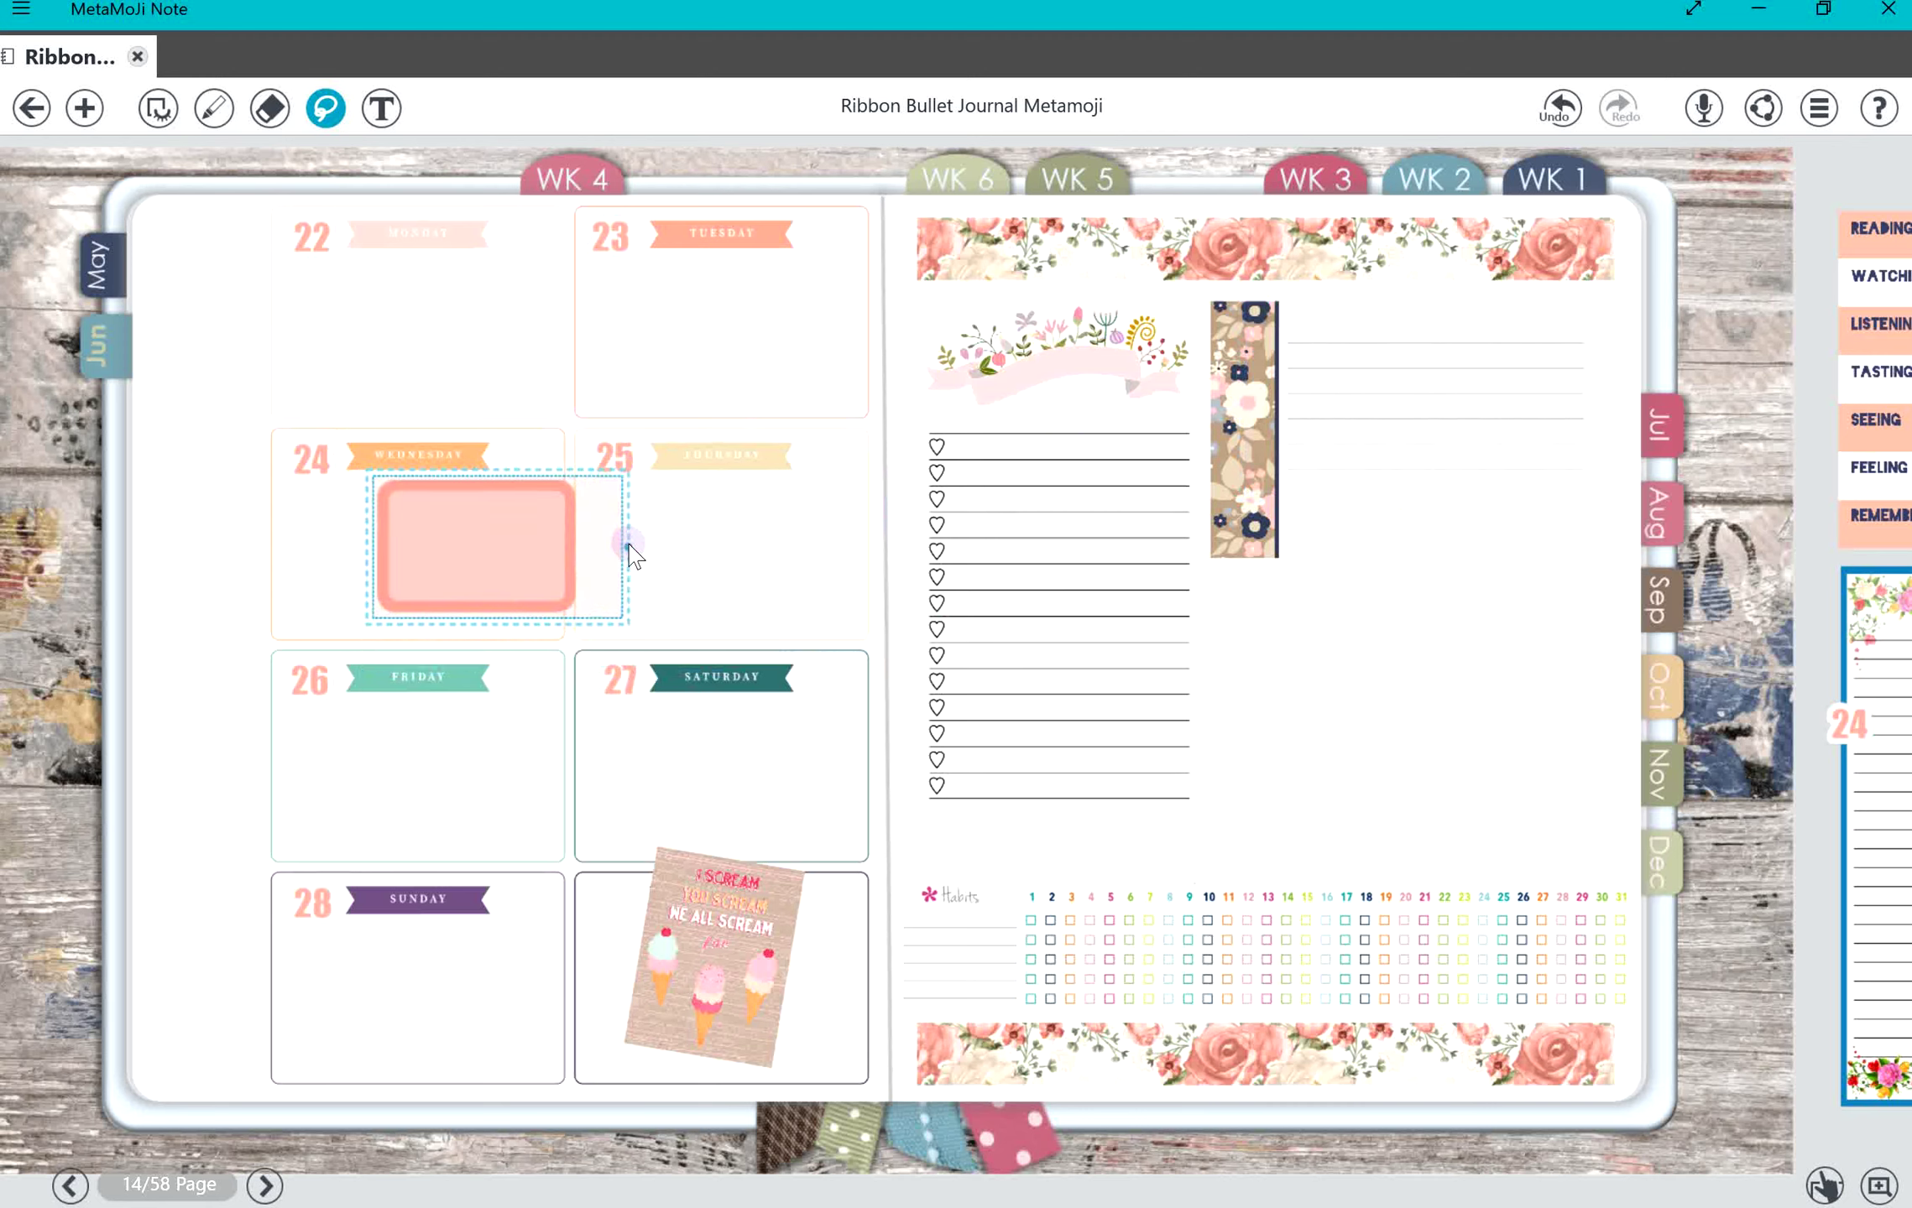
{"action": "left_click_drag", "start_coordinate": [598, 546], "coordinate": [635, 547]}
{"action": "left_click_drag", "start_coordinate": [501, 625], "coordinate": [501, 561]}
{"action": "left_click_drag", "start_coordinate": [684, 759], "coordinate": [724, 778]}
Step: Trim the pink label's height slightly and paste a copy of it
{"action": "left_click", "coordinate": [708, 734]}
{"action": "left_click", "coordinate": [693, 739]}
{"action": "left_click", "coordinate": [694, 739]}
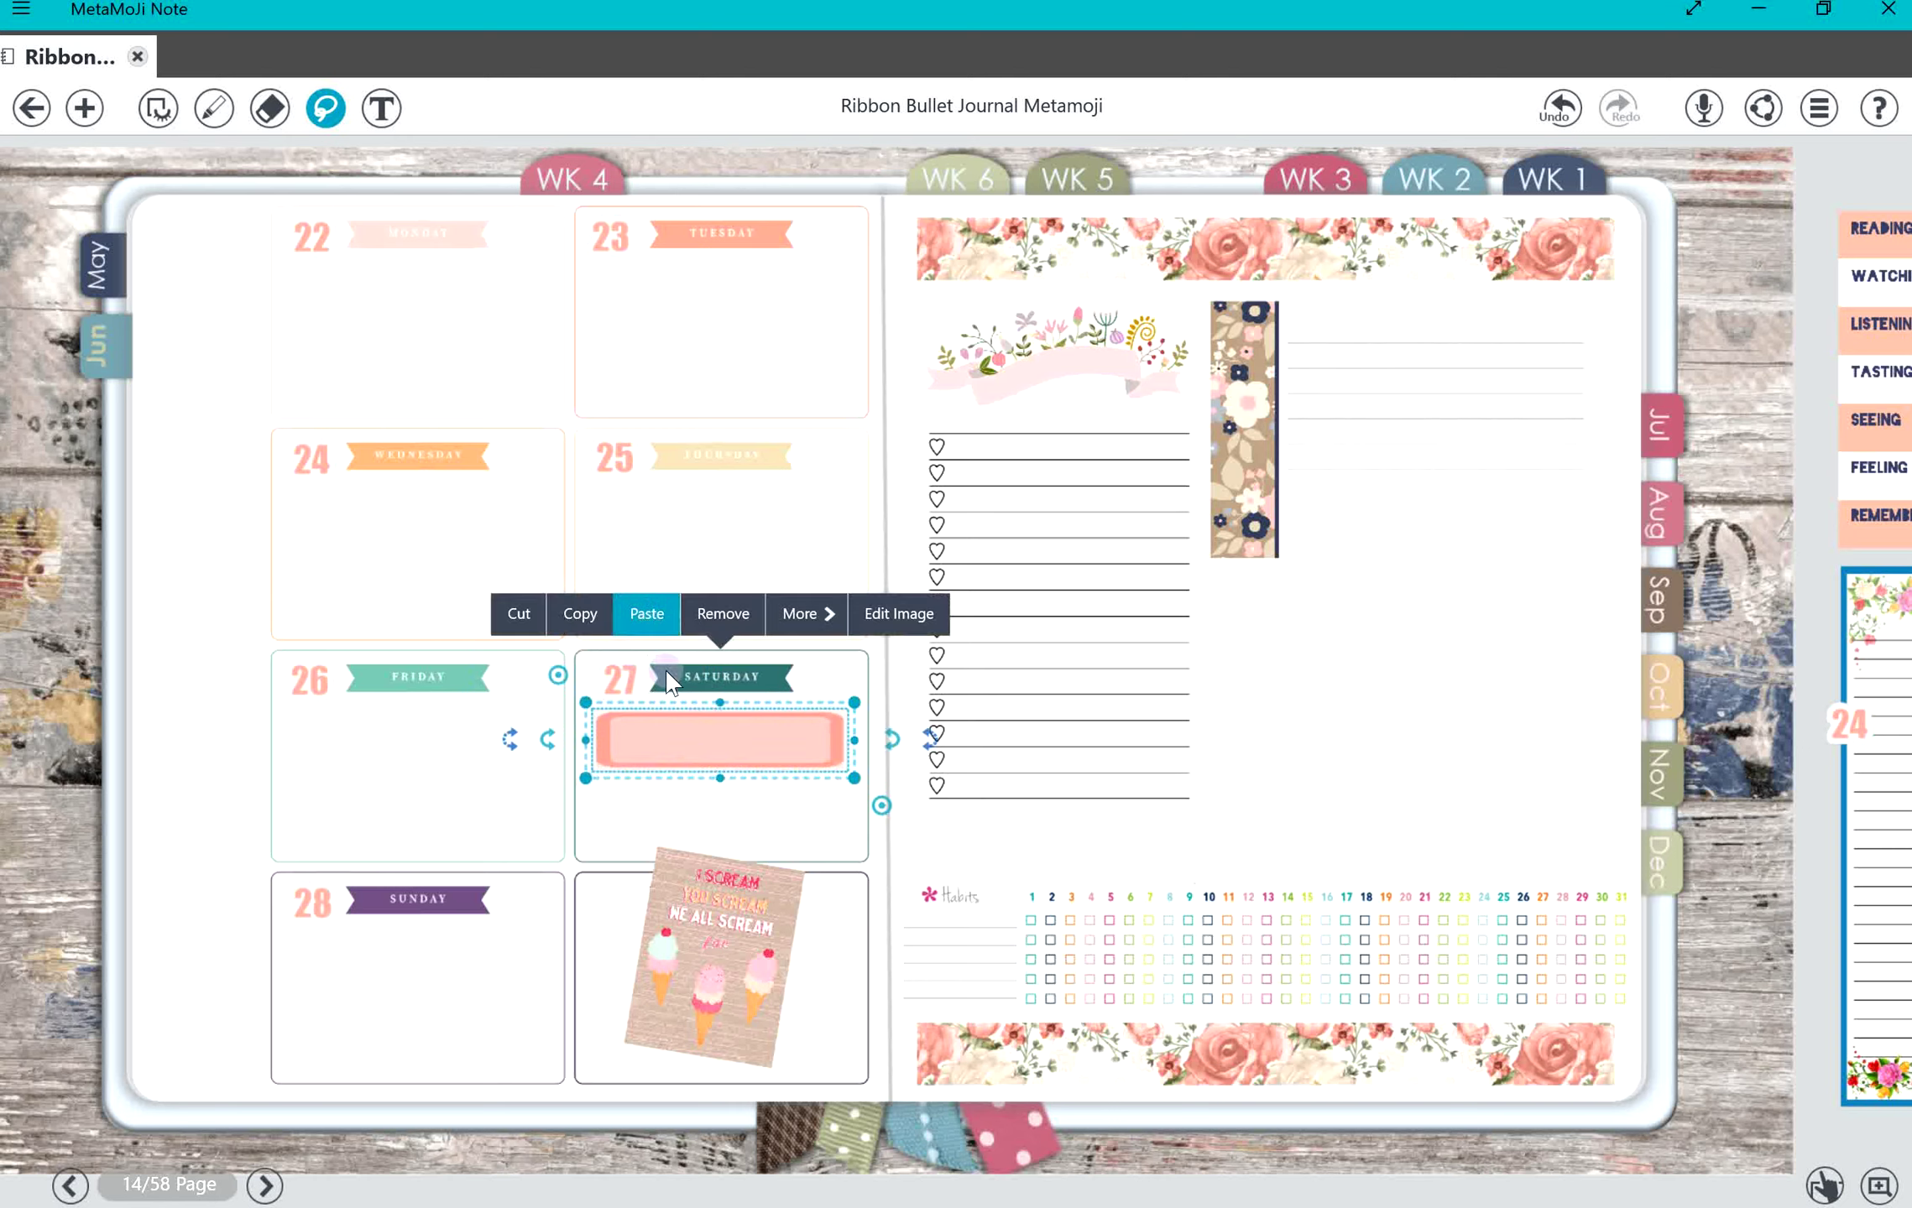
Step: Crop the copy to the darker rose box and place it below the first Saturday label
{"action": "left_click", "coordinate": [901, 615]}
{"action": "left_click_drag", "start_coordinate": [607, 688], "coordinate": [1030, 679]}
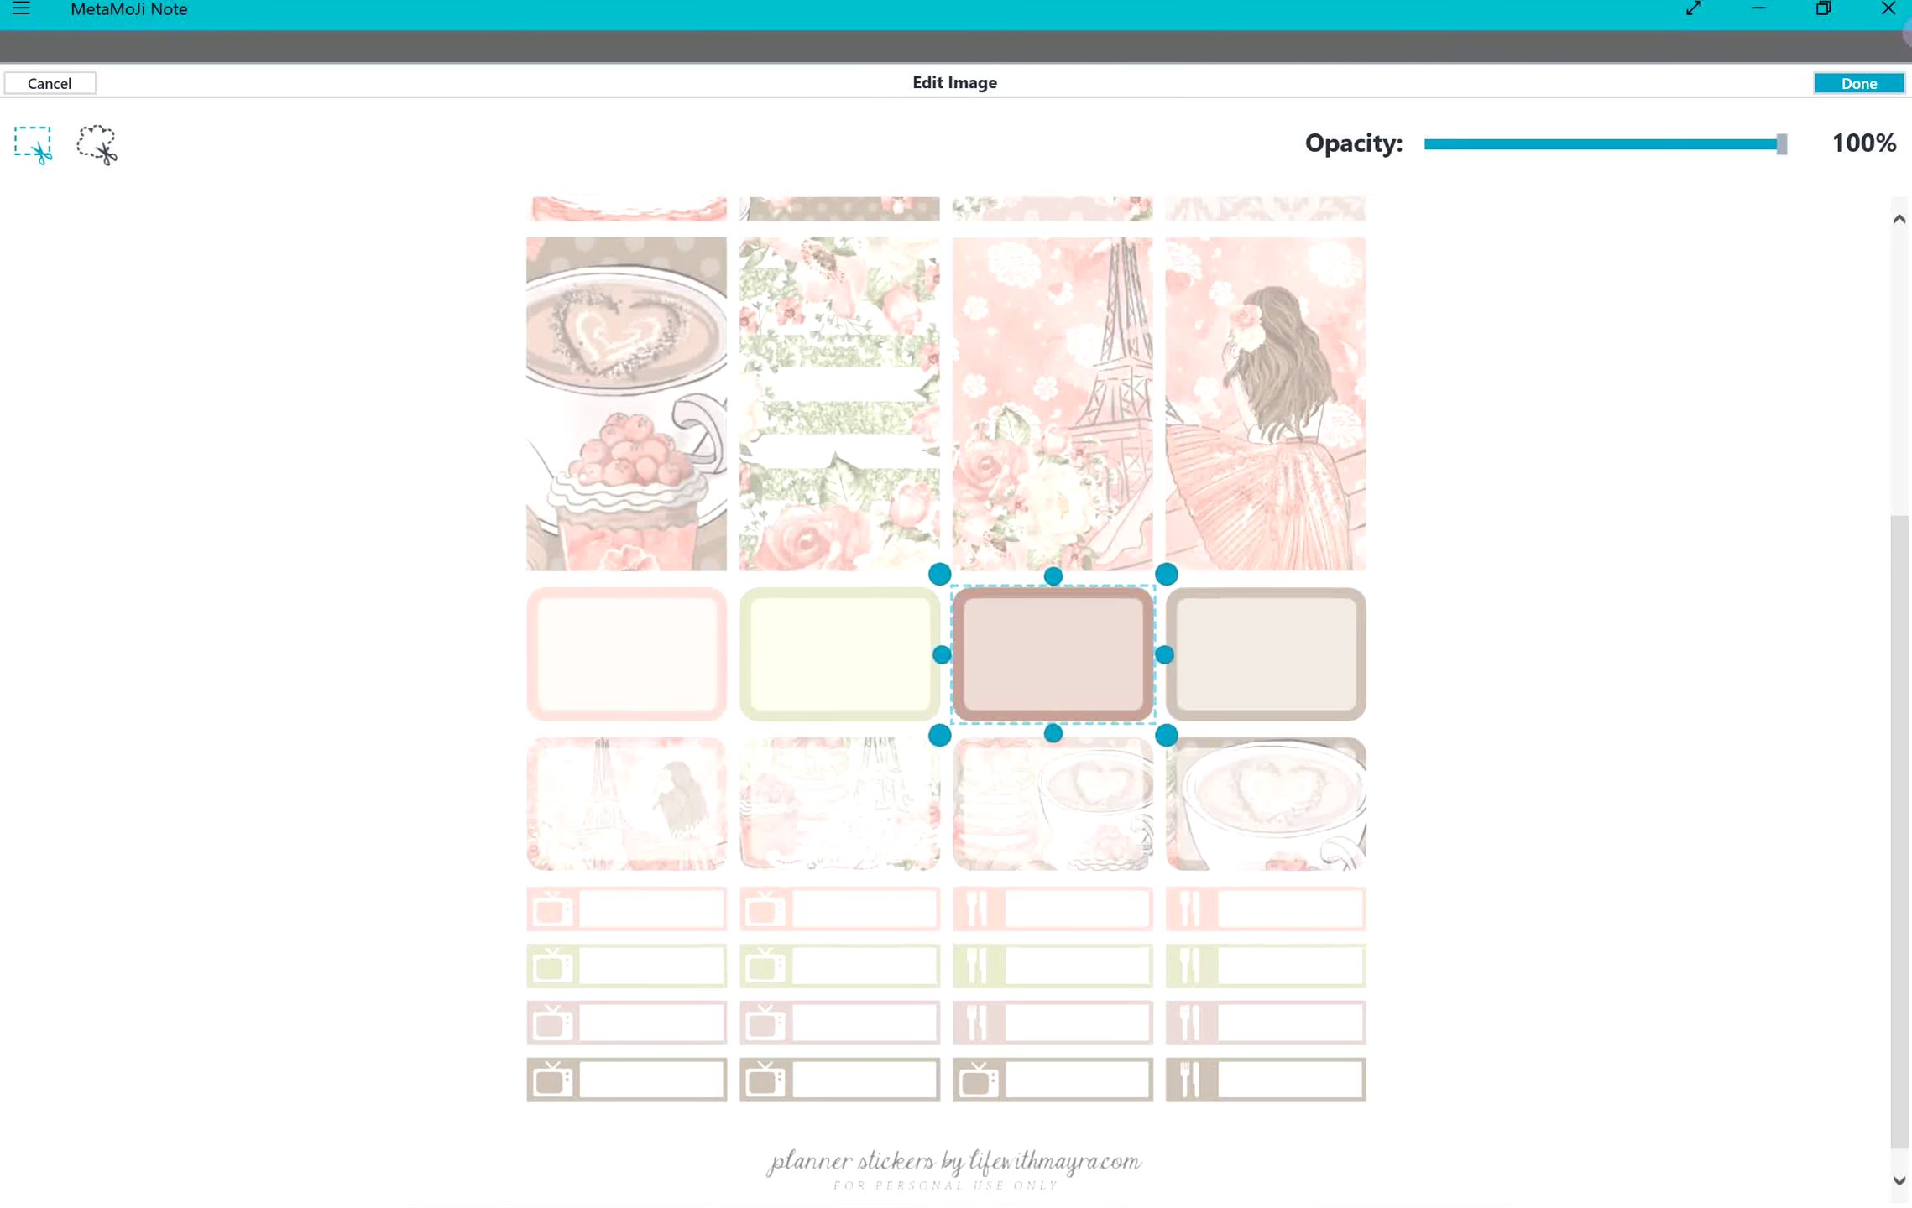
{"action": "left_click", "coordinate": [1859, 83]}
{"action": "left_click_drag", "start_coordinate": [1226, 742], "coordinate": [709, 810]}
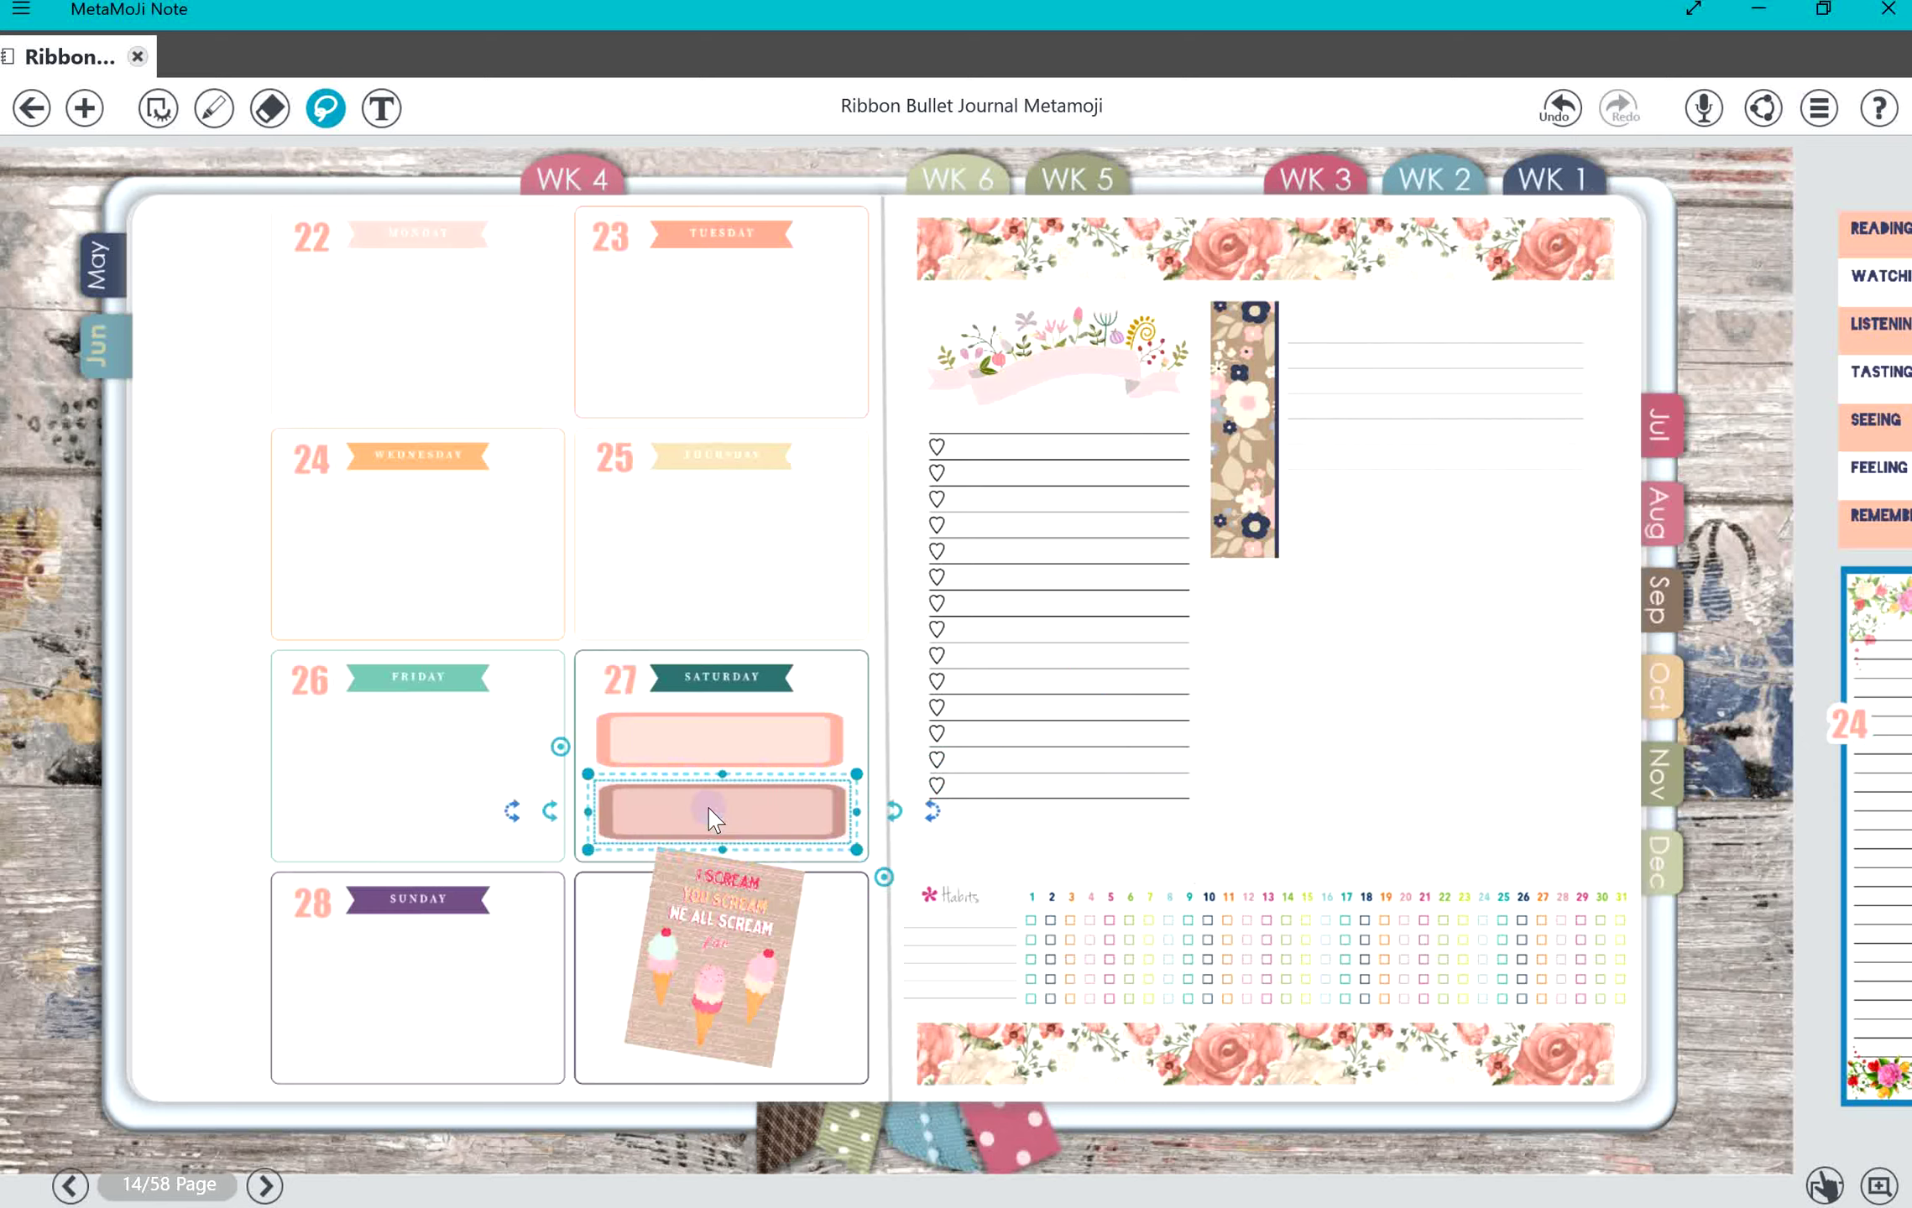
{"action": "left_click", "coordinate": [802, 669]}
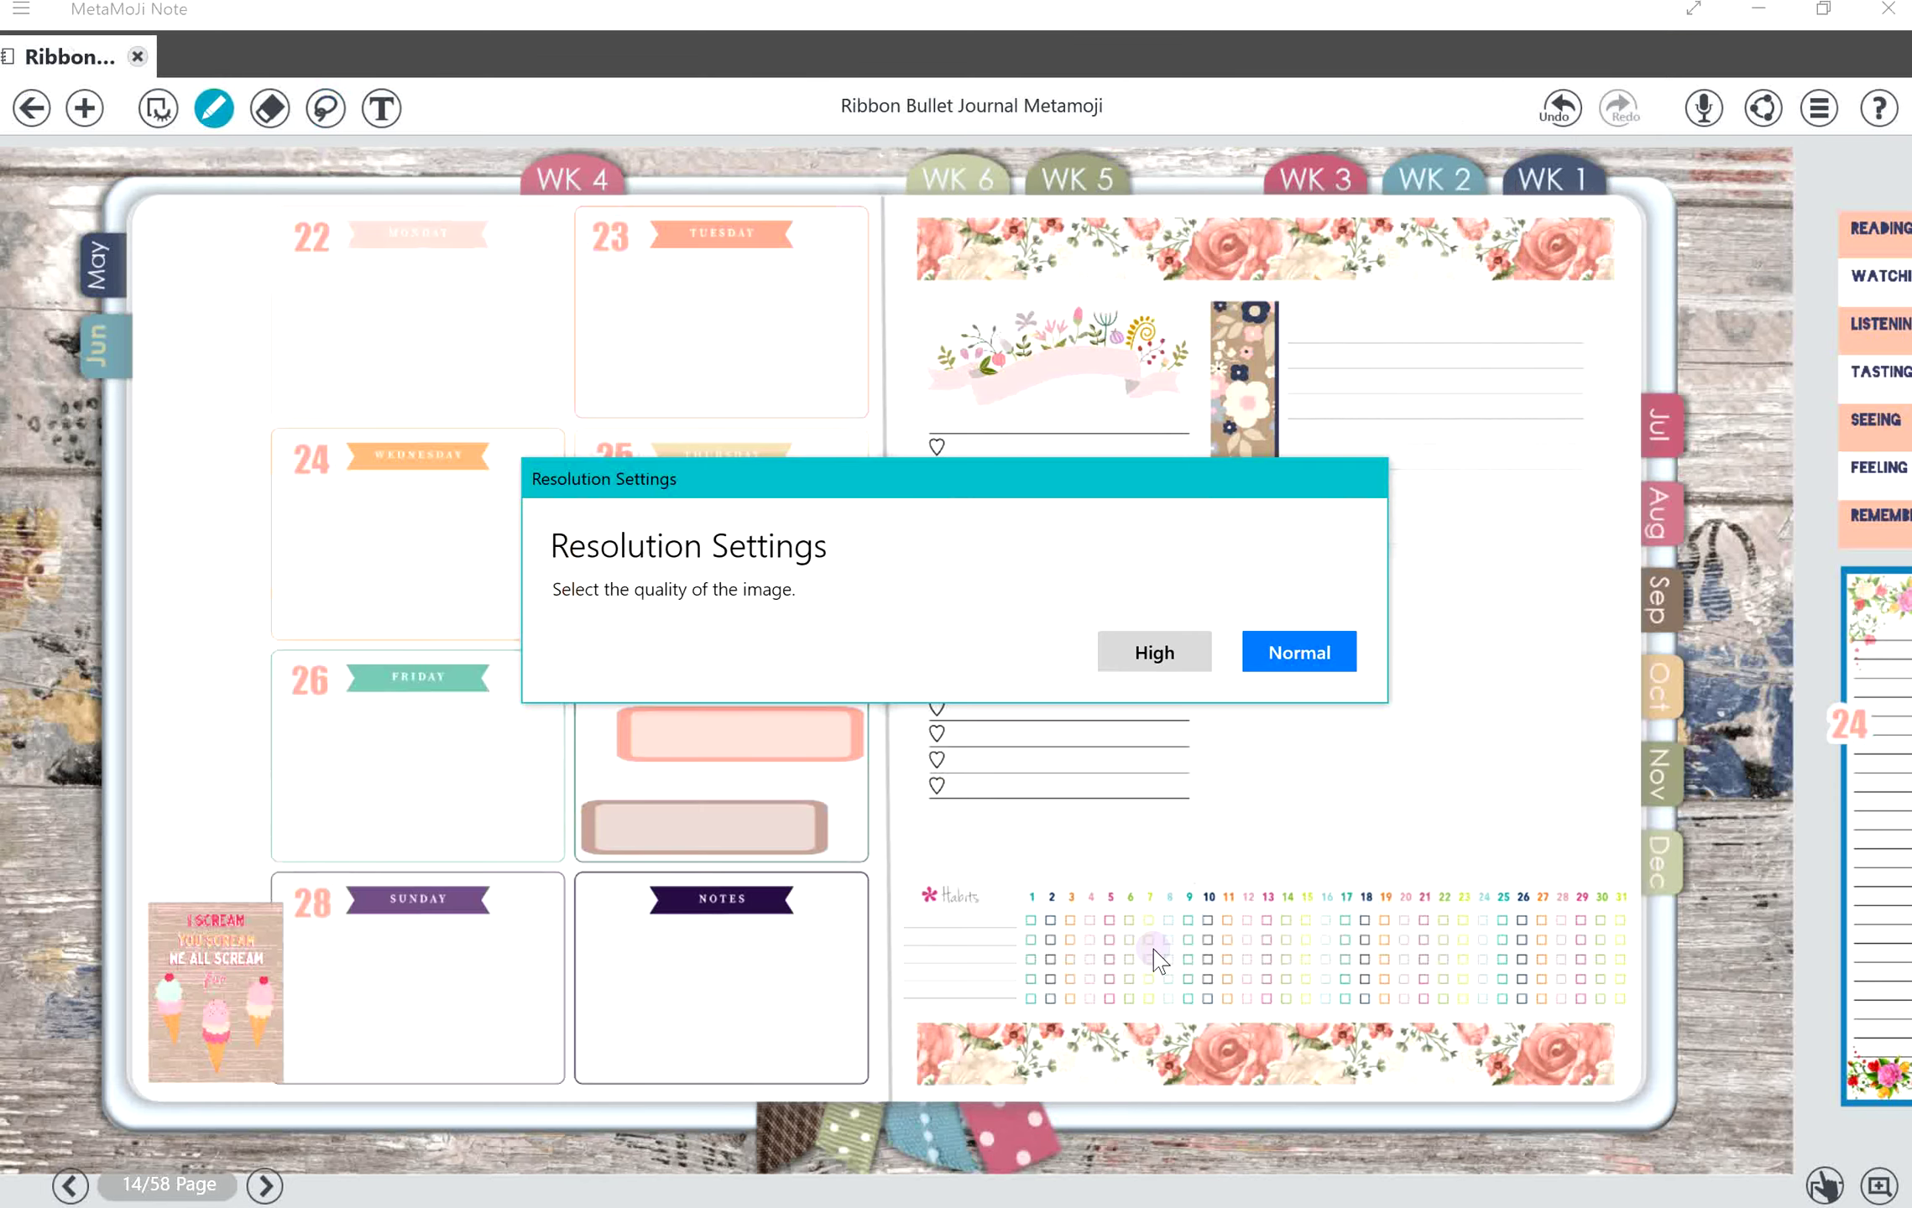
Step: Insert the red flower image, shrink it onto the heart list, and select the area beside the Notes label
{"action": "left_click", "coordinate": [1122, 650]}
{"action": "left_click", "coordinate": [326, 109]}
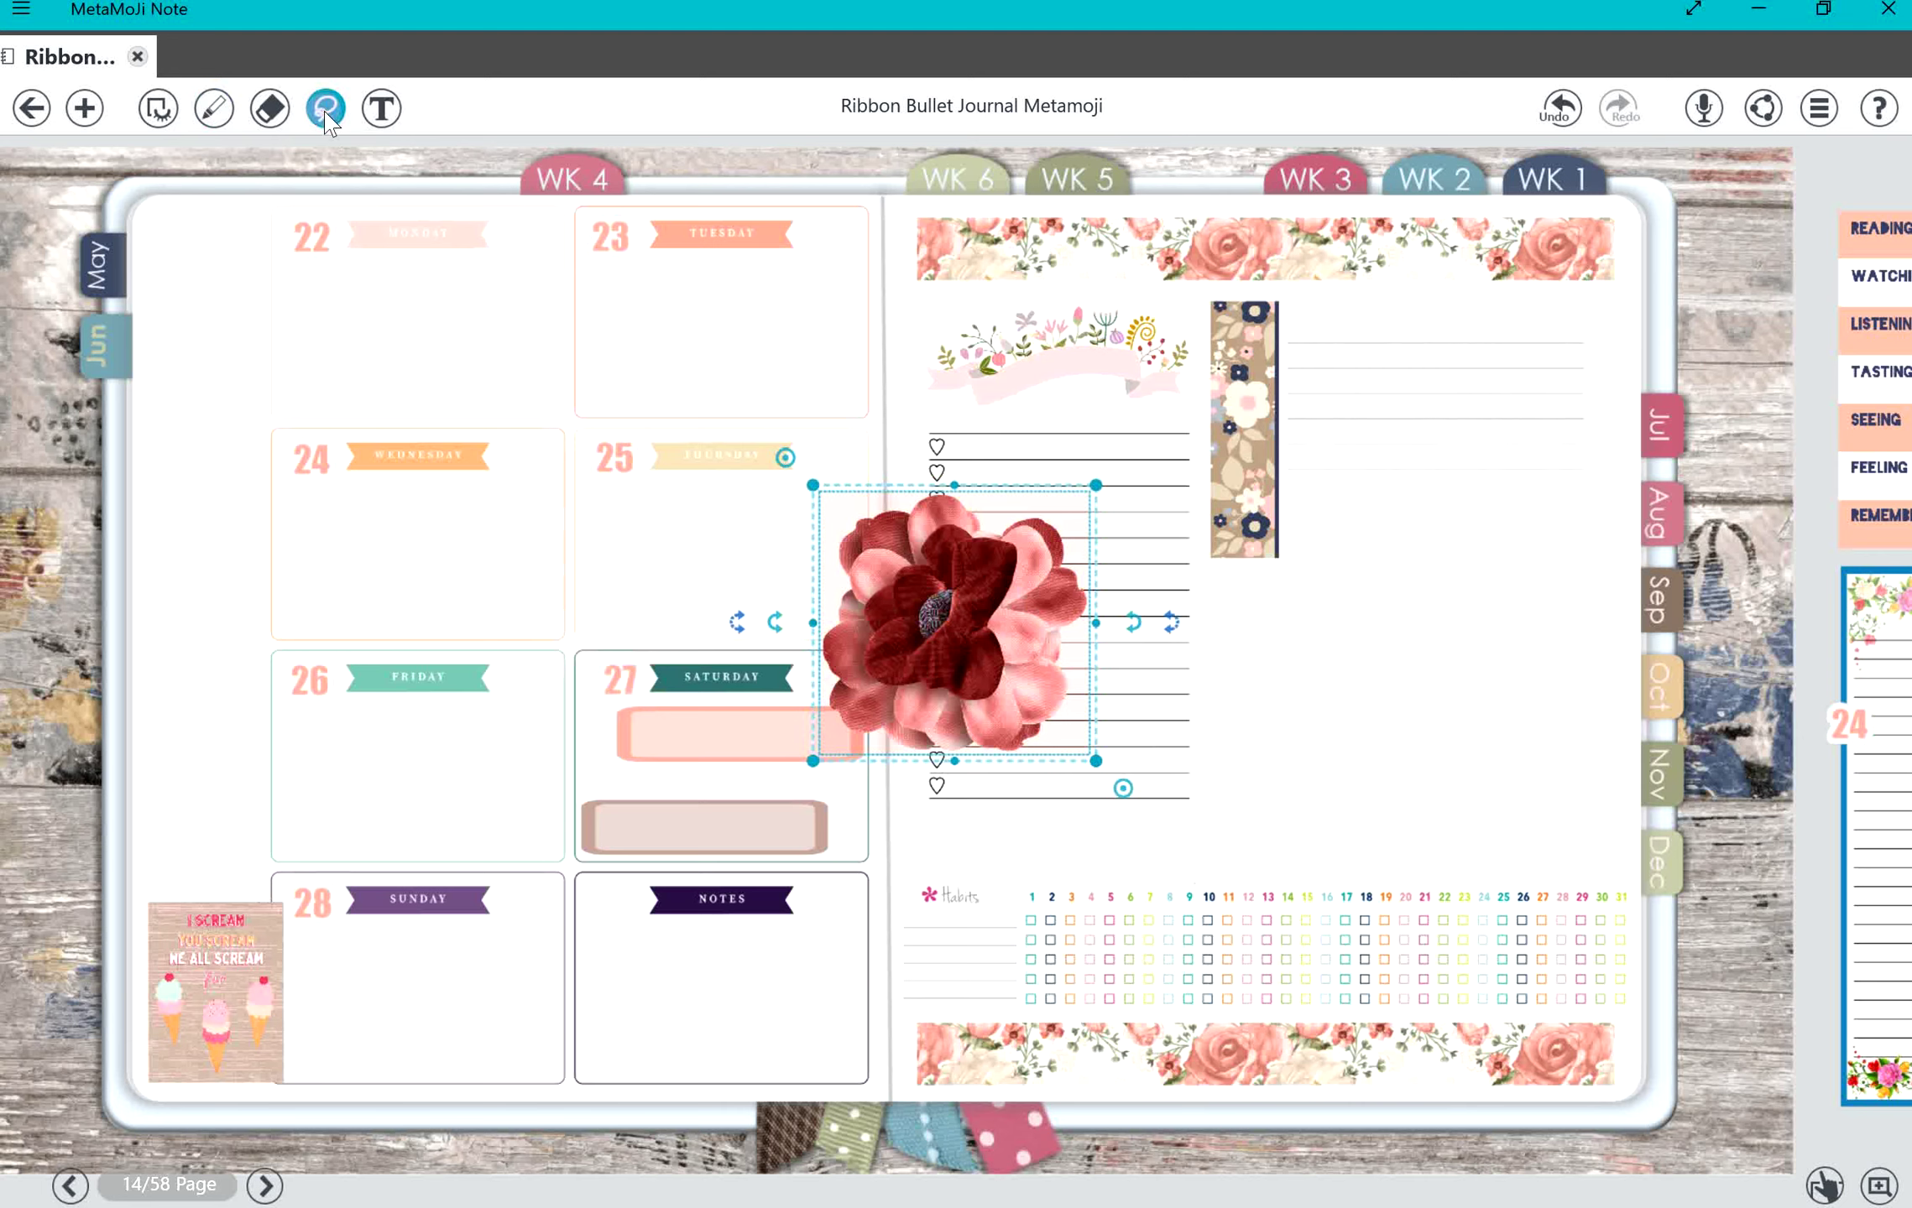
{"action": "left_click_drag", "start_coordinate": [794, 474], "coordinate": [948, 613]}
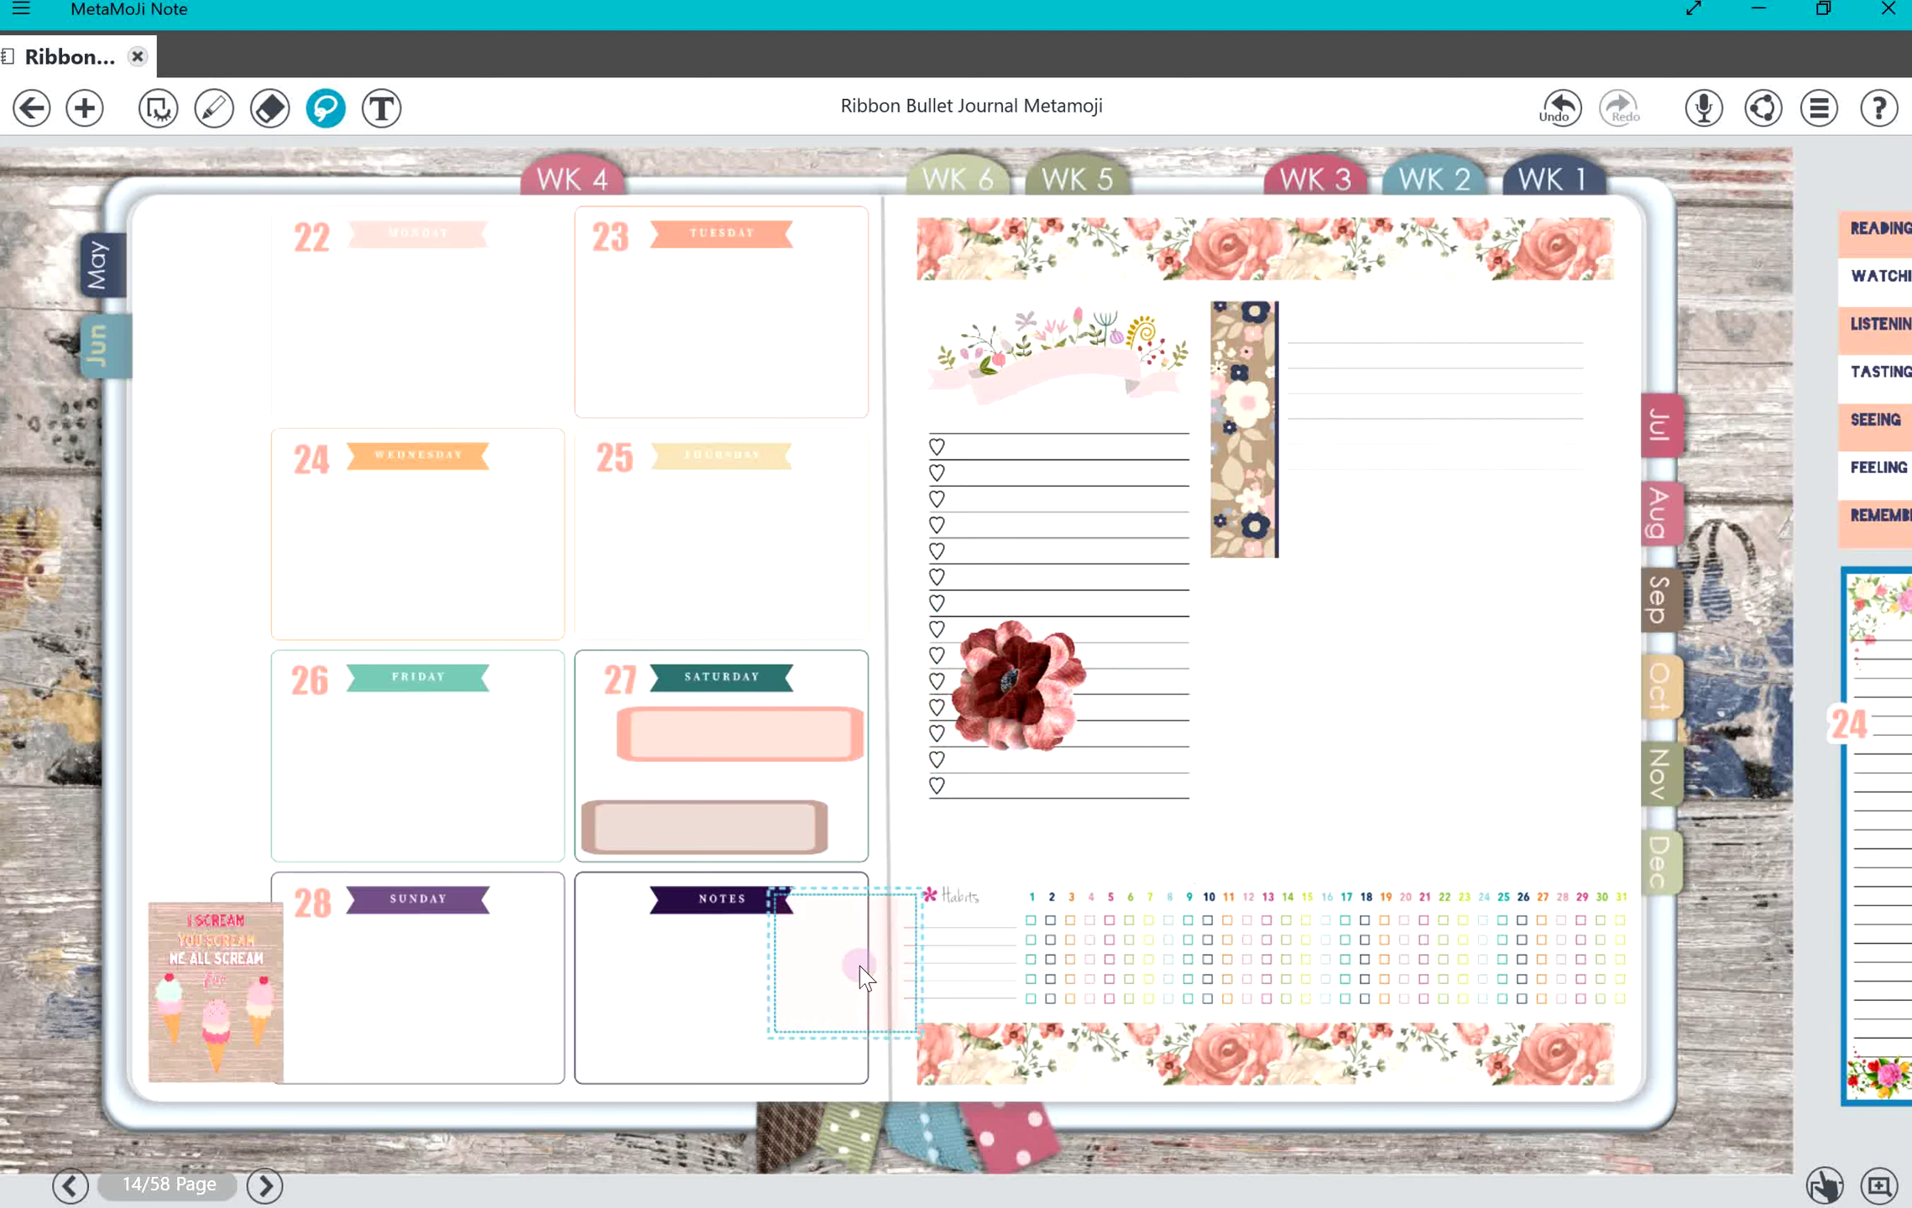
{"action": "left_click_drag", "start_coordinate": [881, 957], "coordinate": [824, 1038]}
{"action": "left_click", "coordinate": [724, 937]}
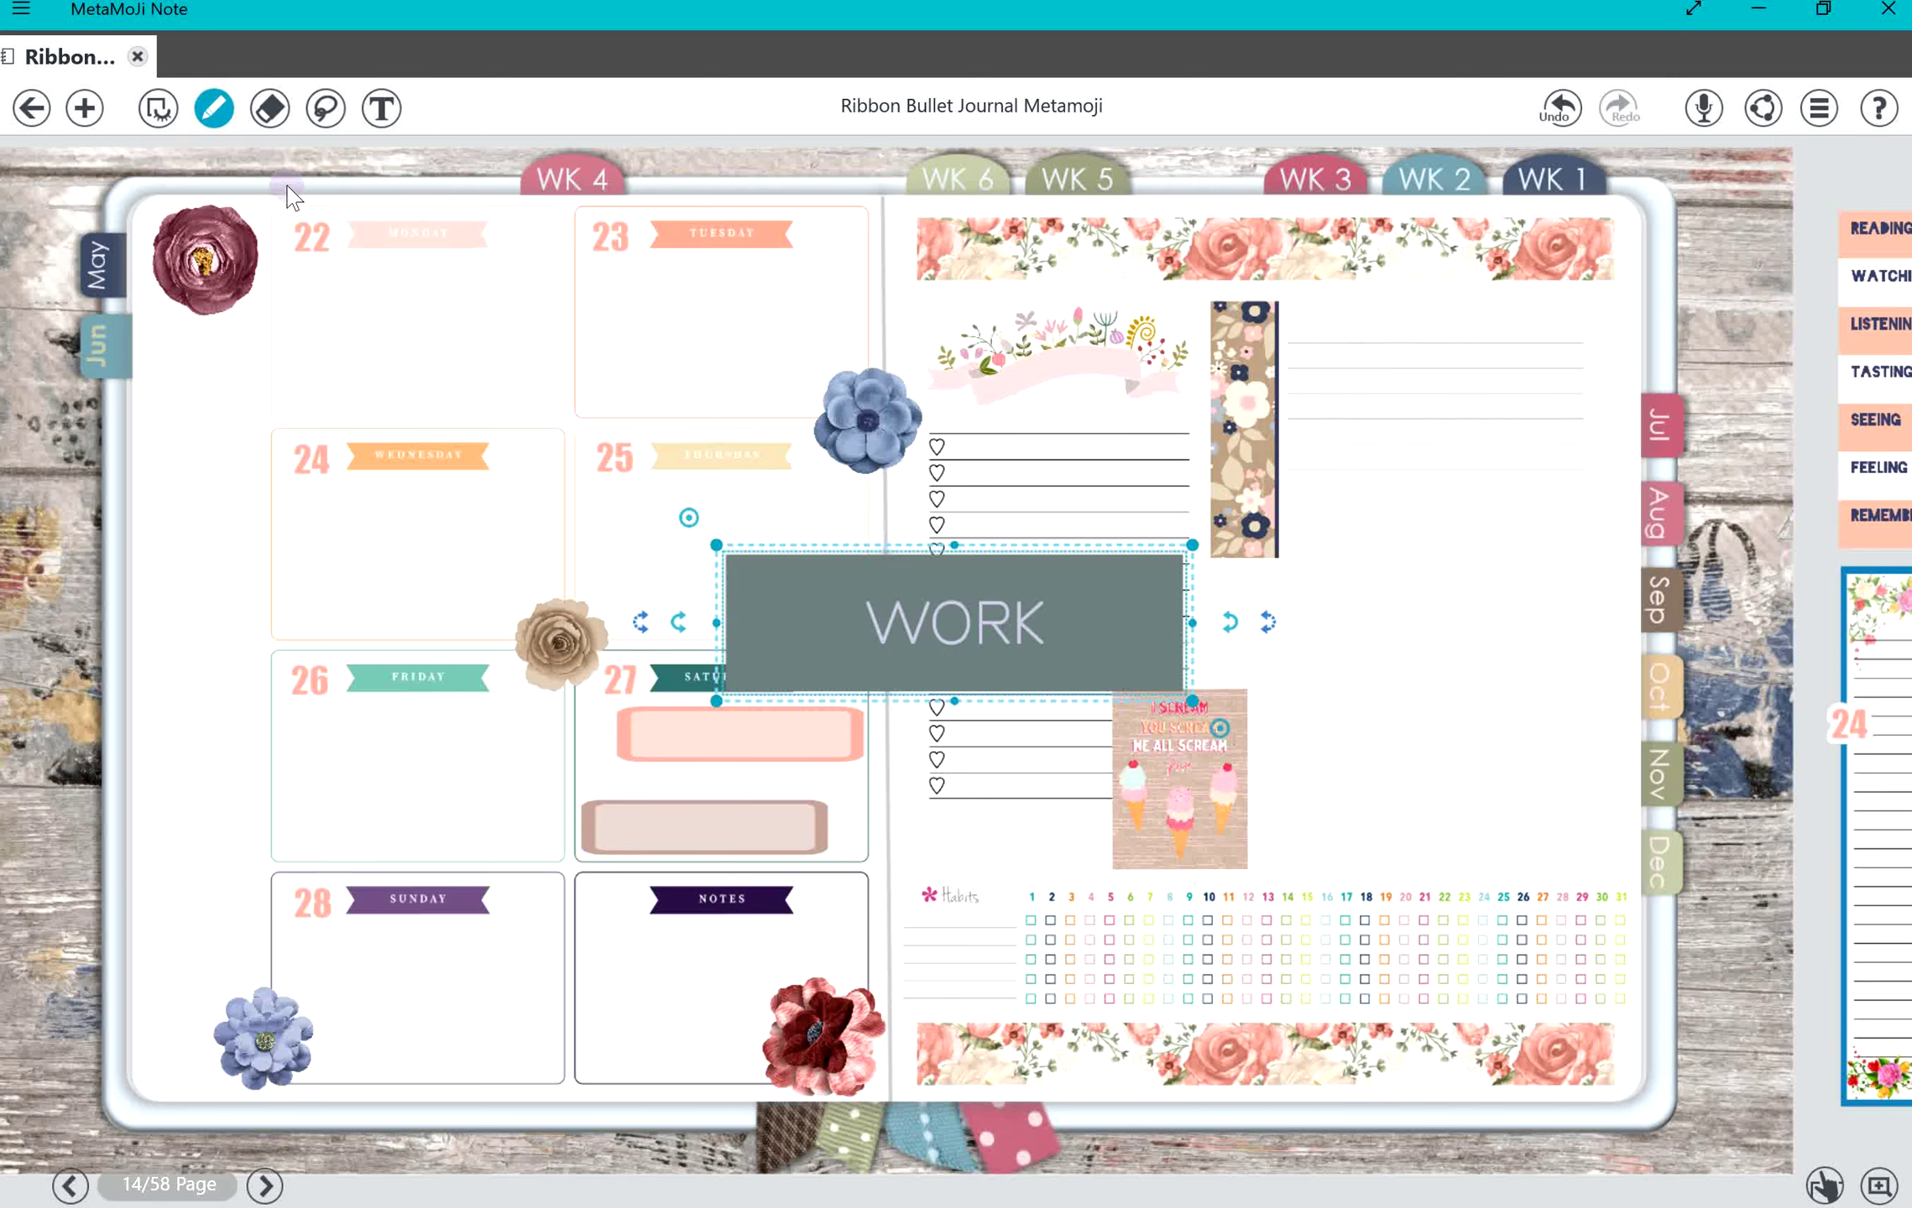
Step: Crop the WORK label image tightly around the word from left, right, top and bottom
{"action": "left_click", "coordinate": [767, 617]}
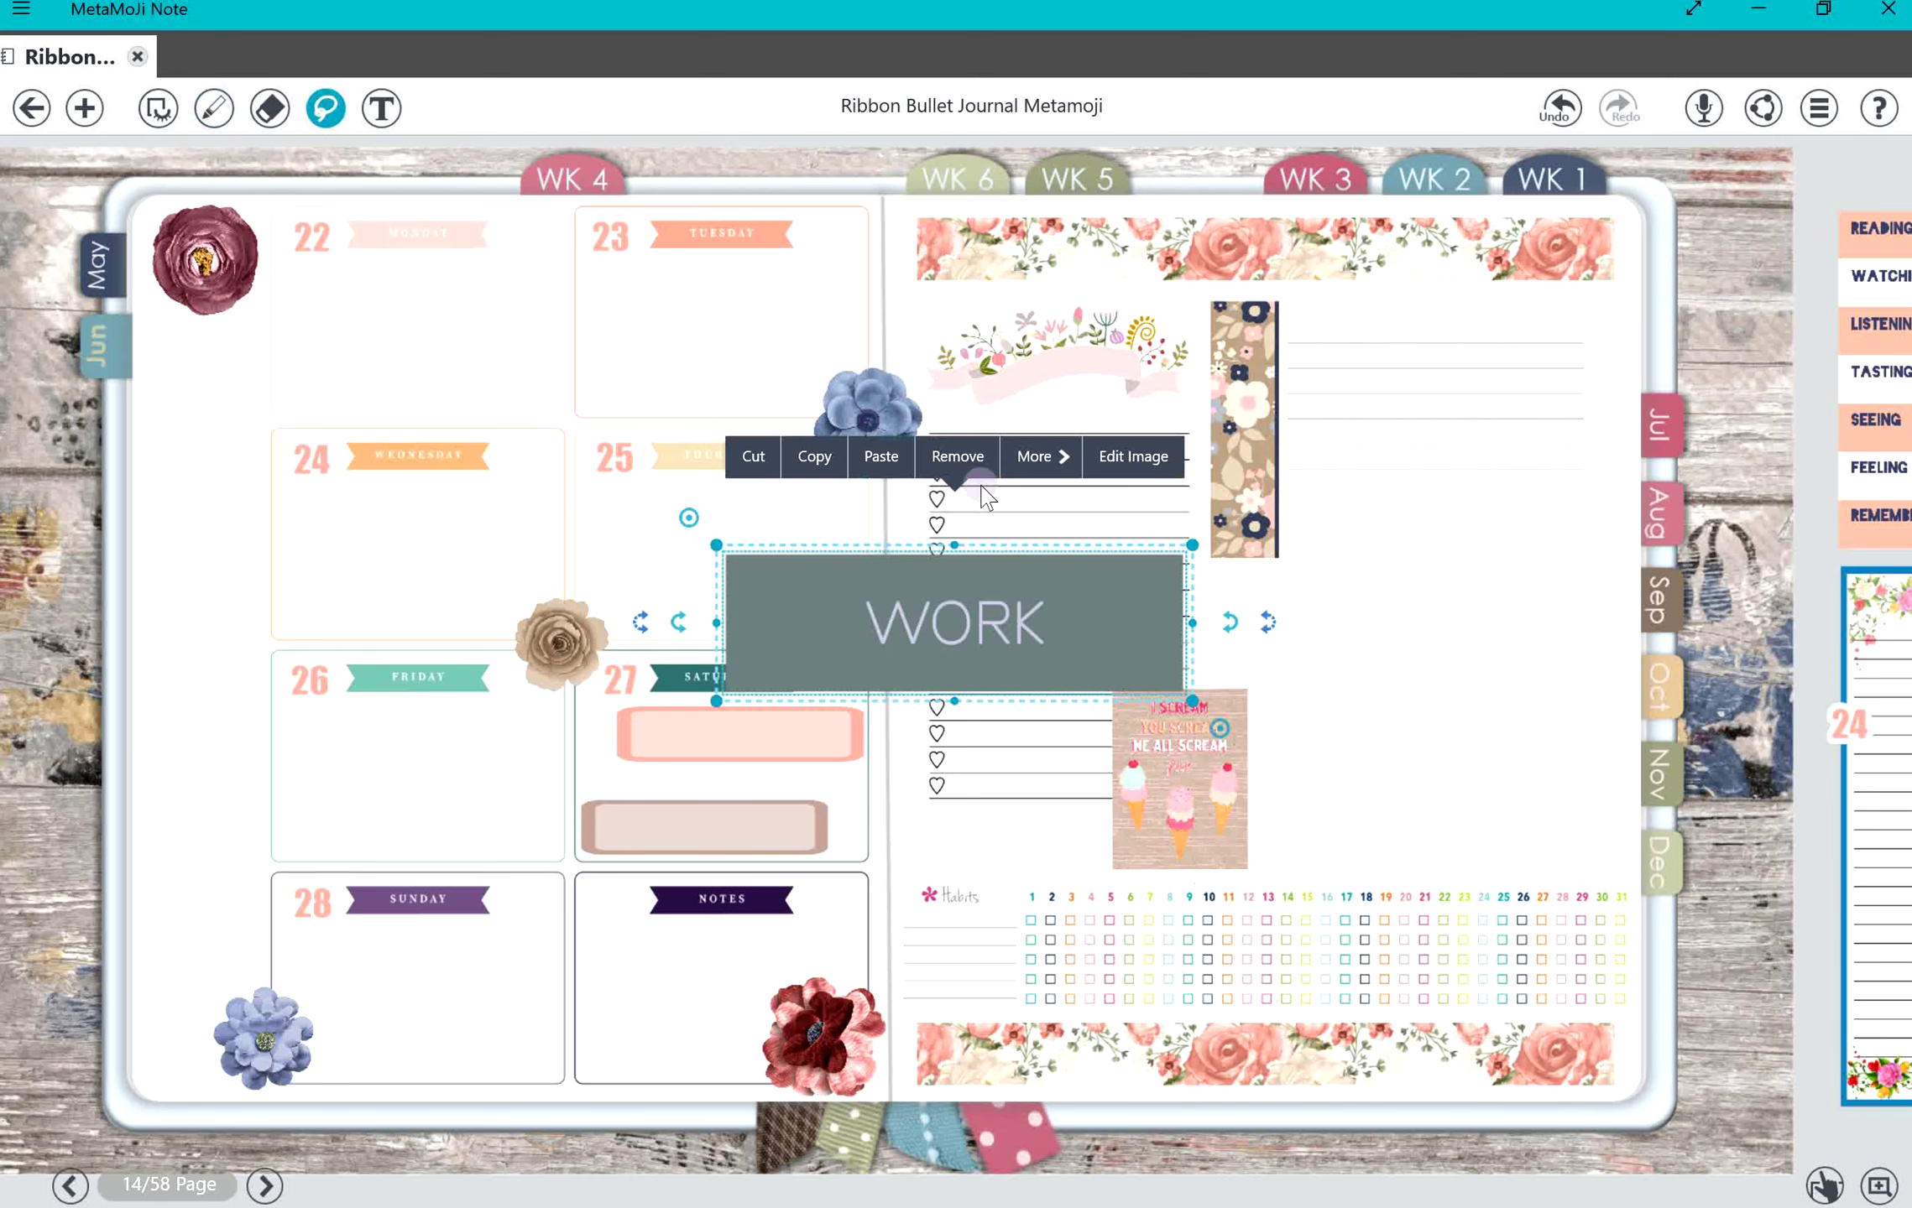
{"action": "left_click", "coordinate": [1118, 455]}
{"action": "left_click_drag", "start_coordinate": [186, 700], "coordinate": [563, 705]}
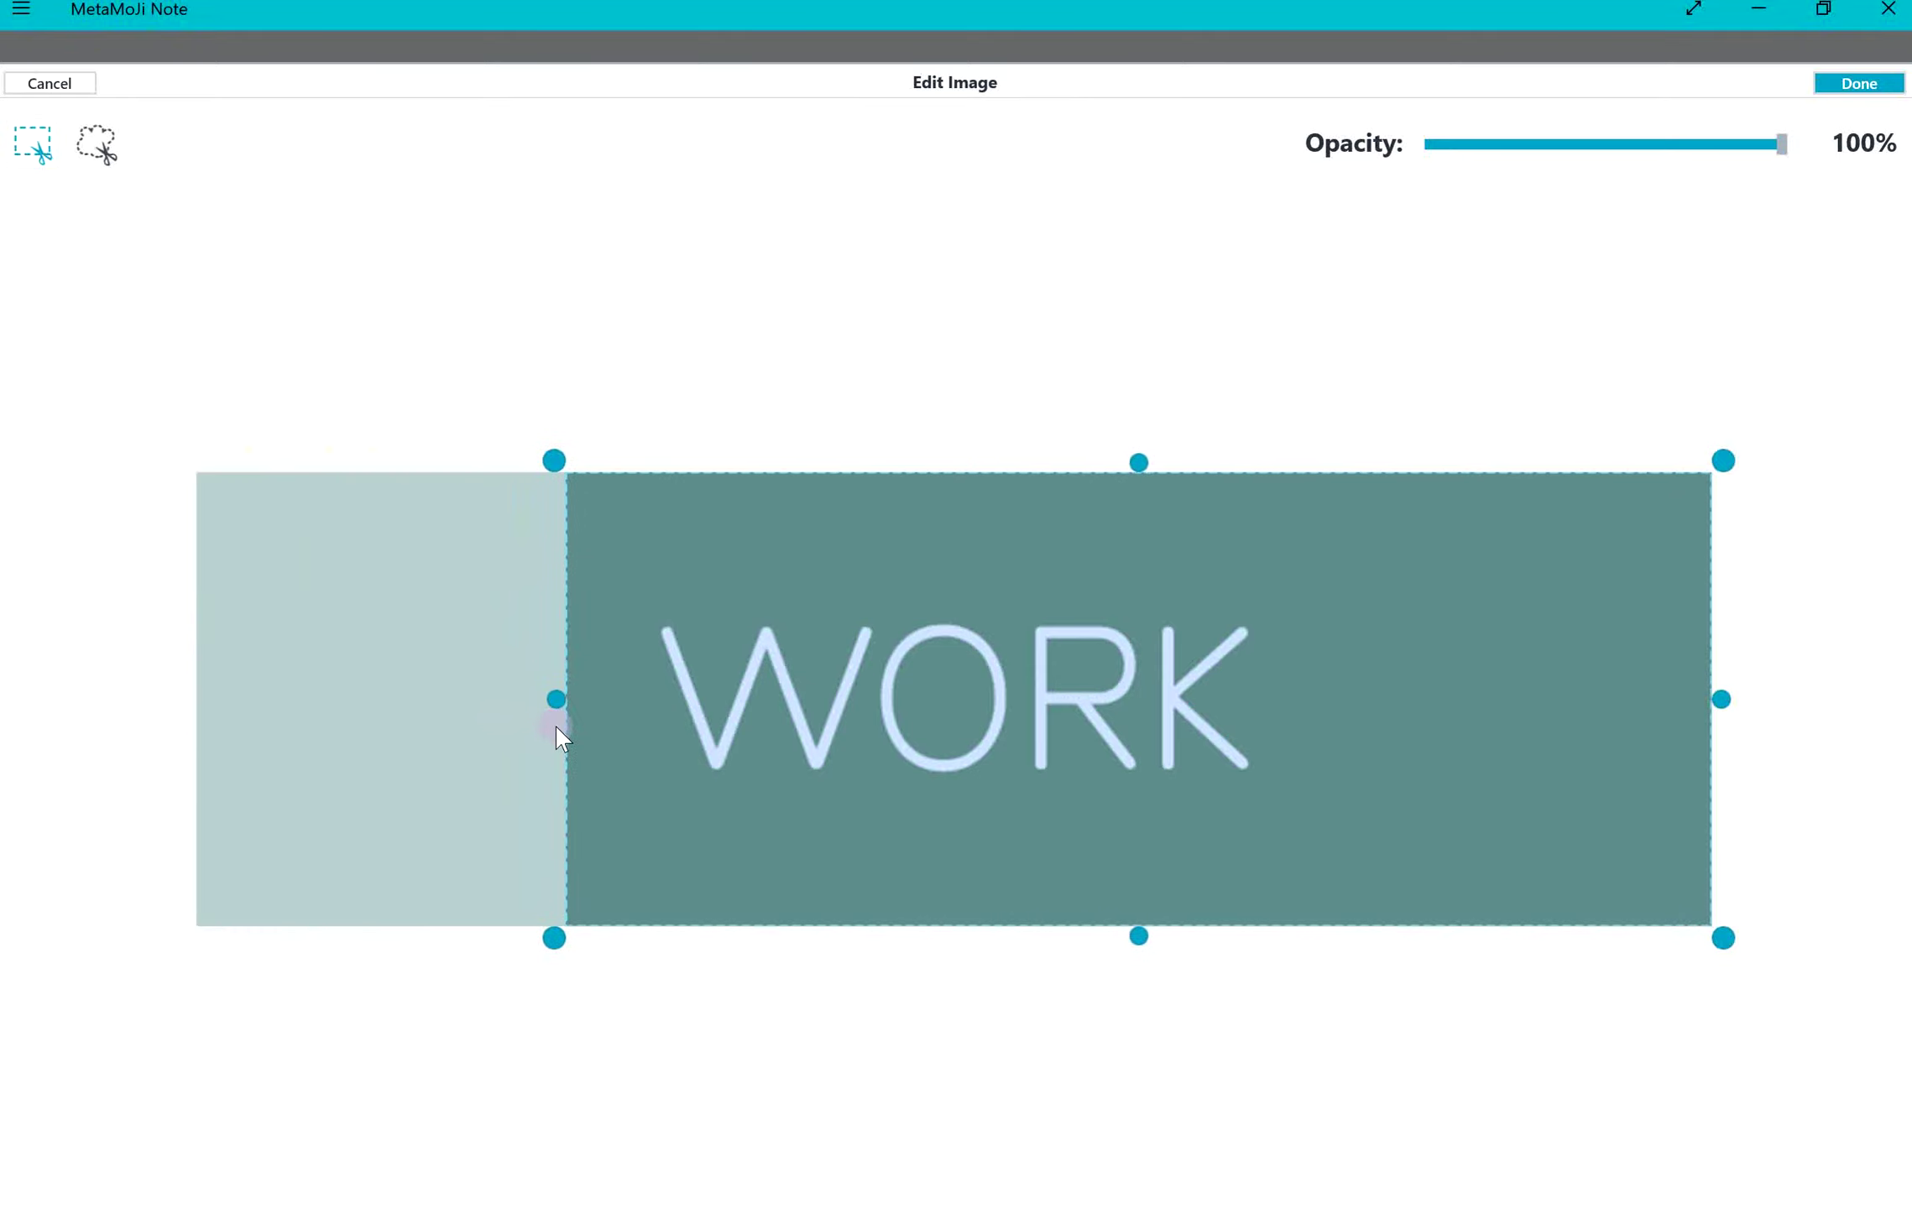
{"action": "left_click_drag", "start_coordinate": [1704, 703], "coordinate": [1352, 755]}
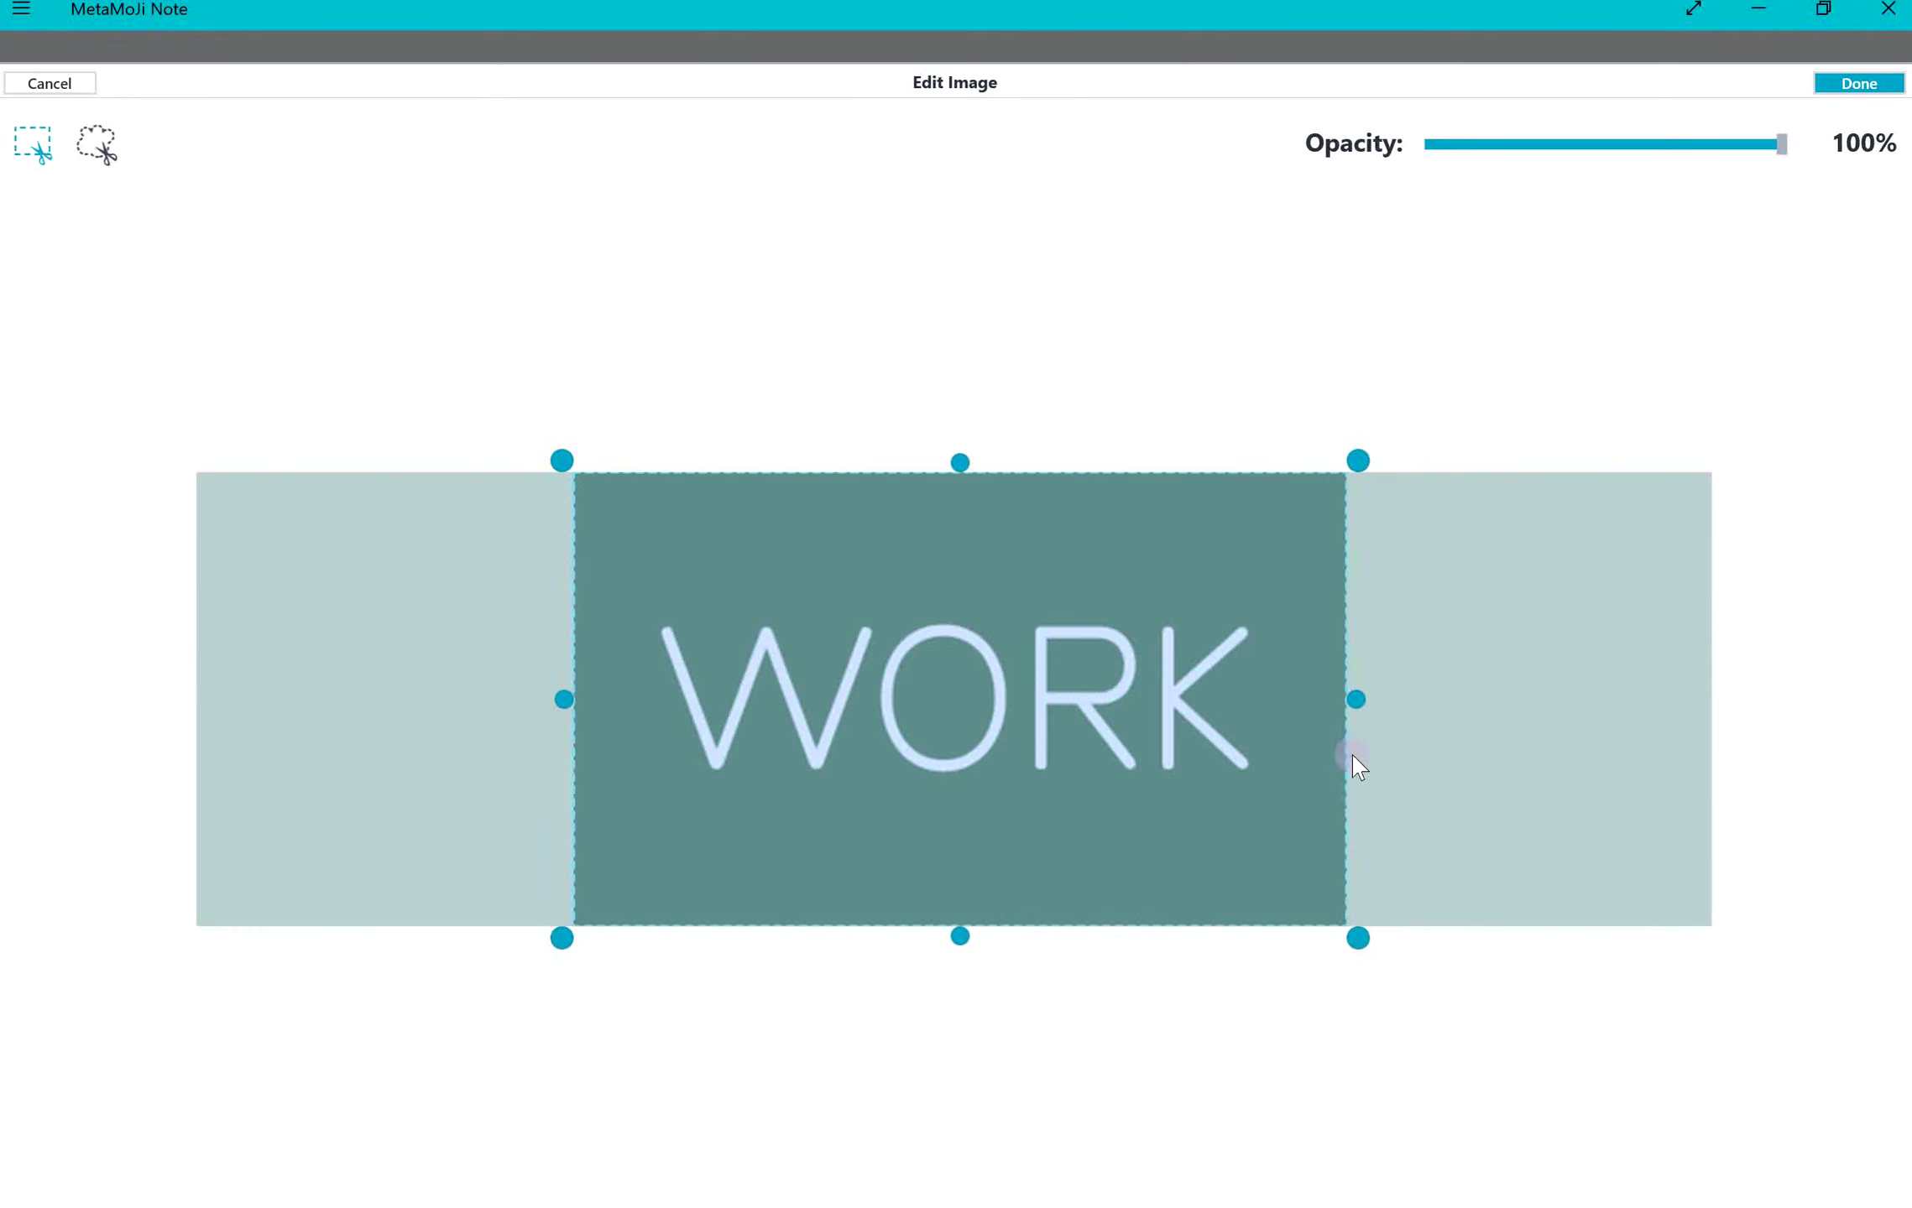
{"action": "left_click_drag", "start_coordinate": [960, 462], "coordinate": [960, 533]}
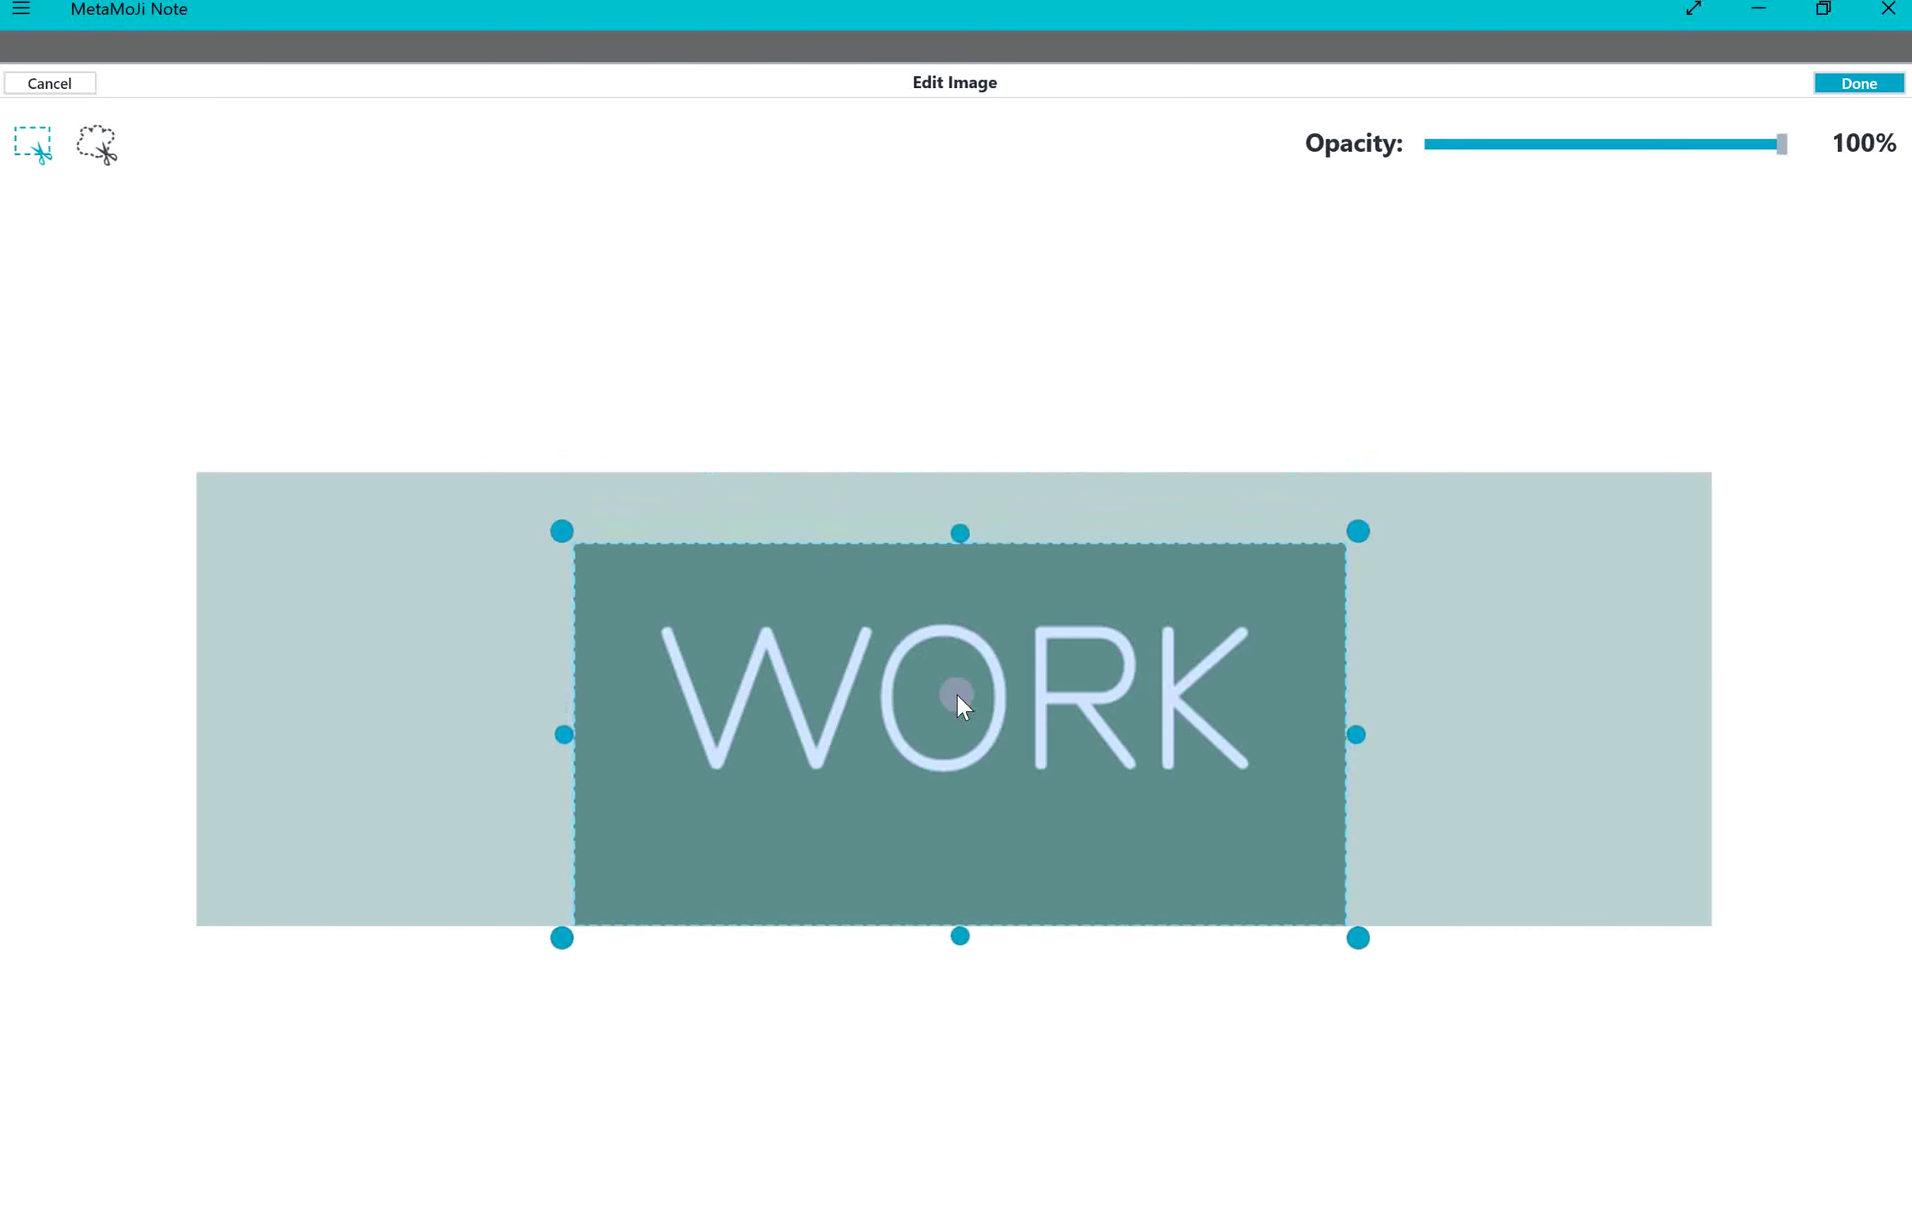
{"action": "left_click_drag", "start_coordinate": [960, 936], "coordinate": [962, 864]}
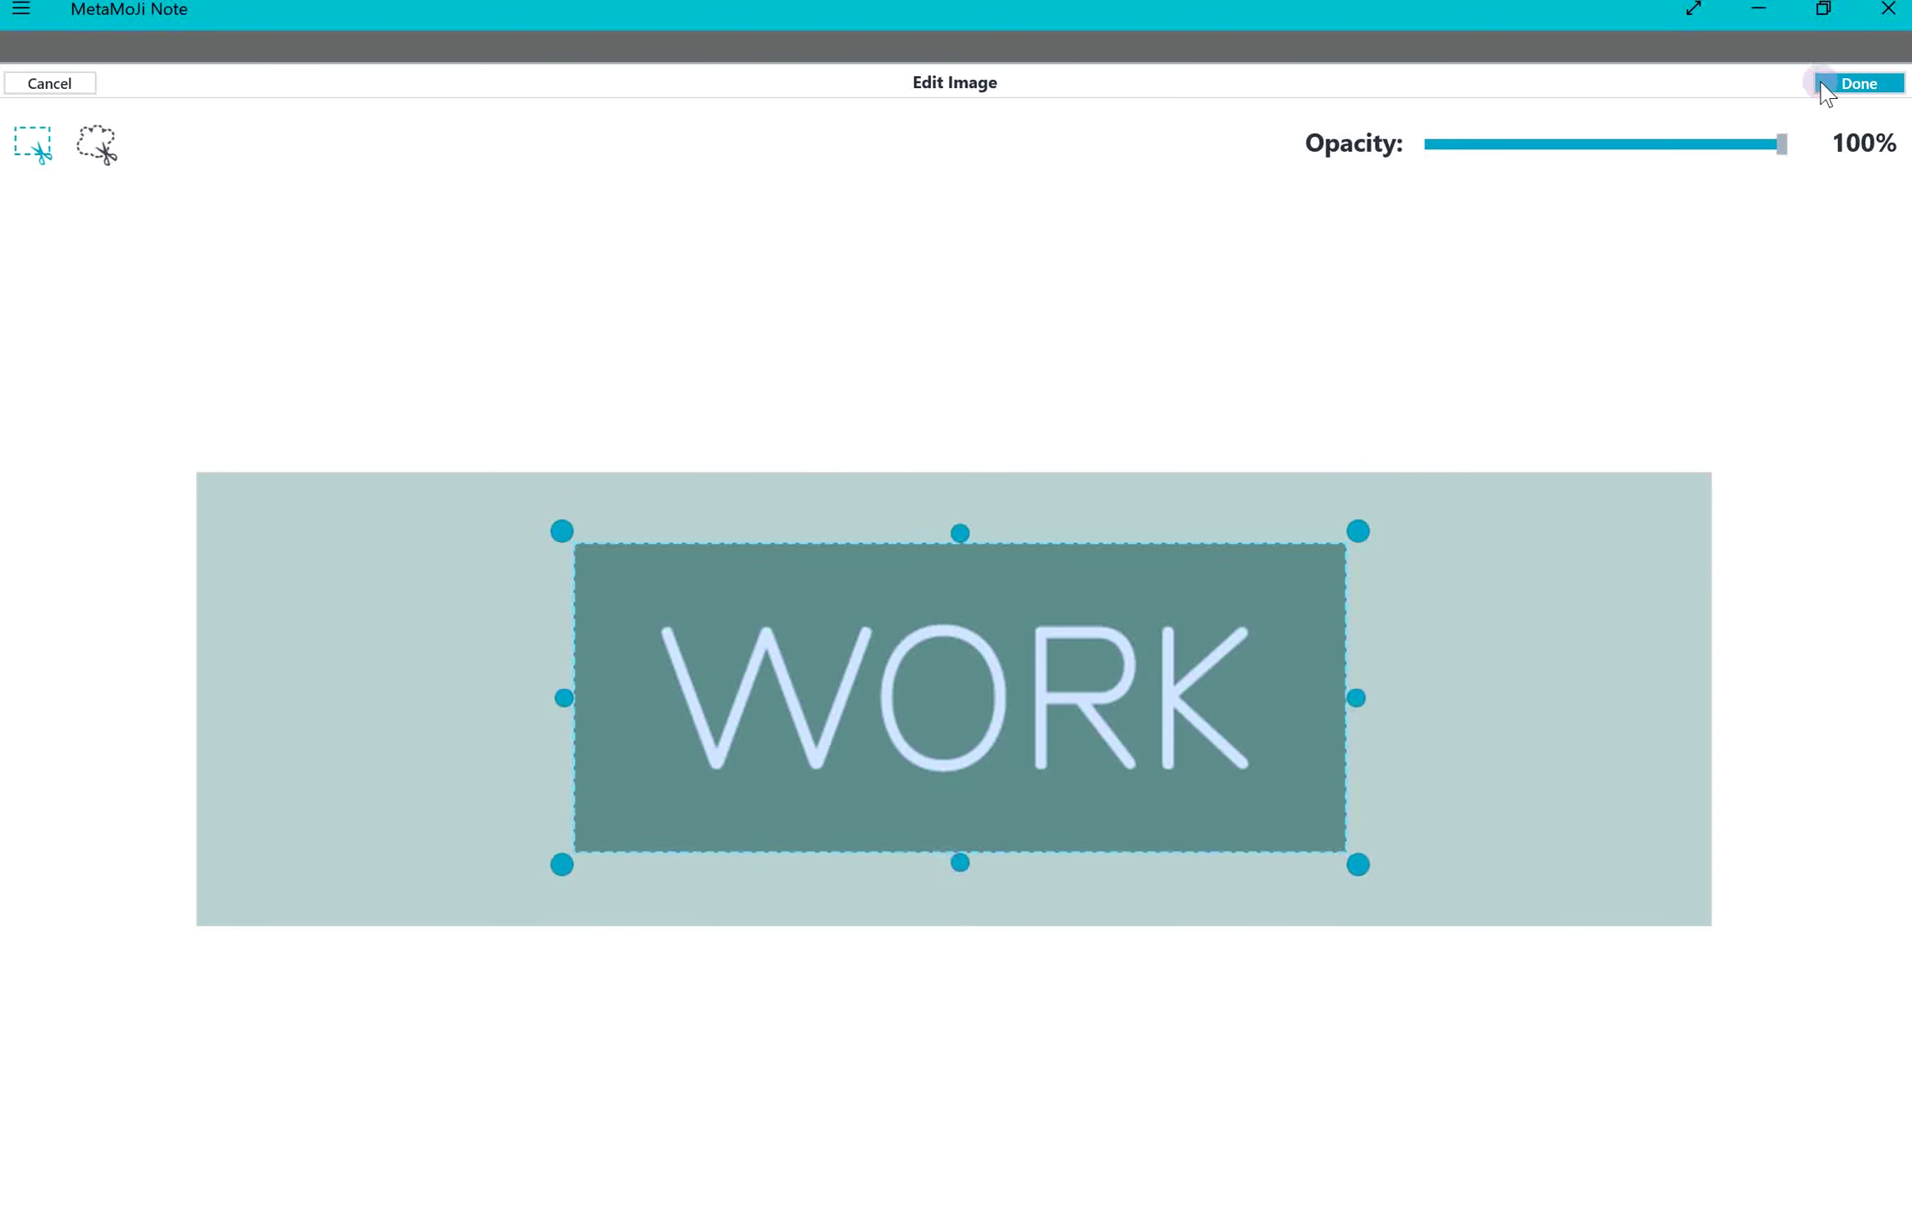
{"action": "left_click", "coordinate": [1858, 83]}
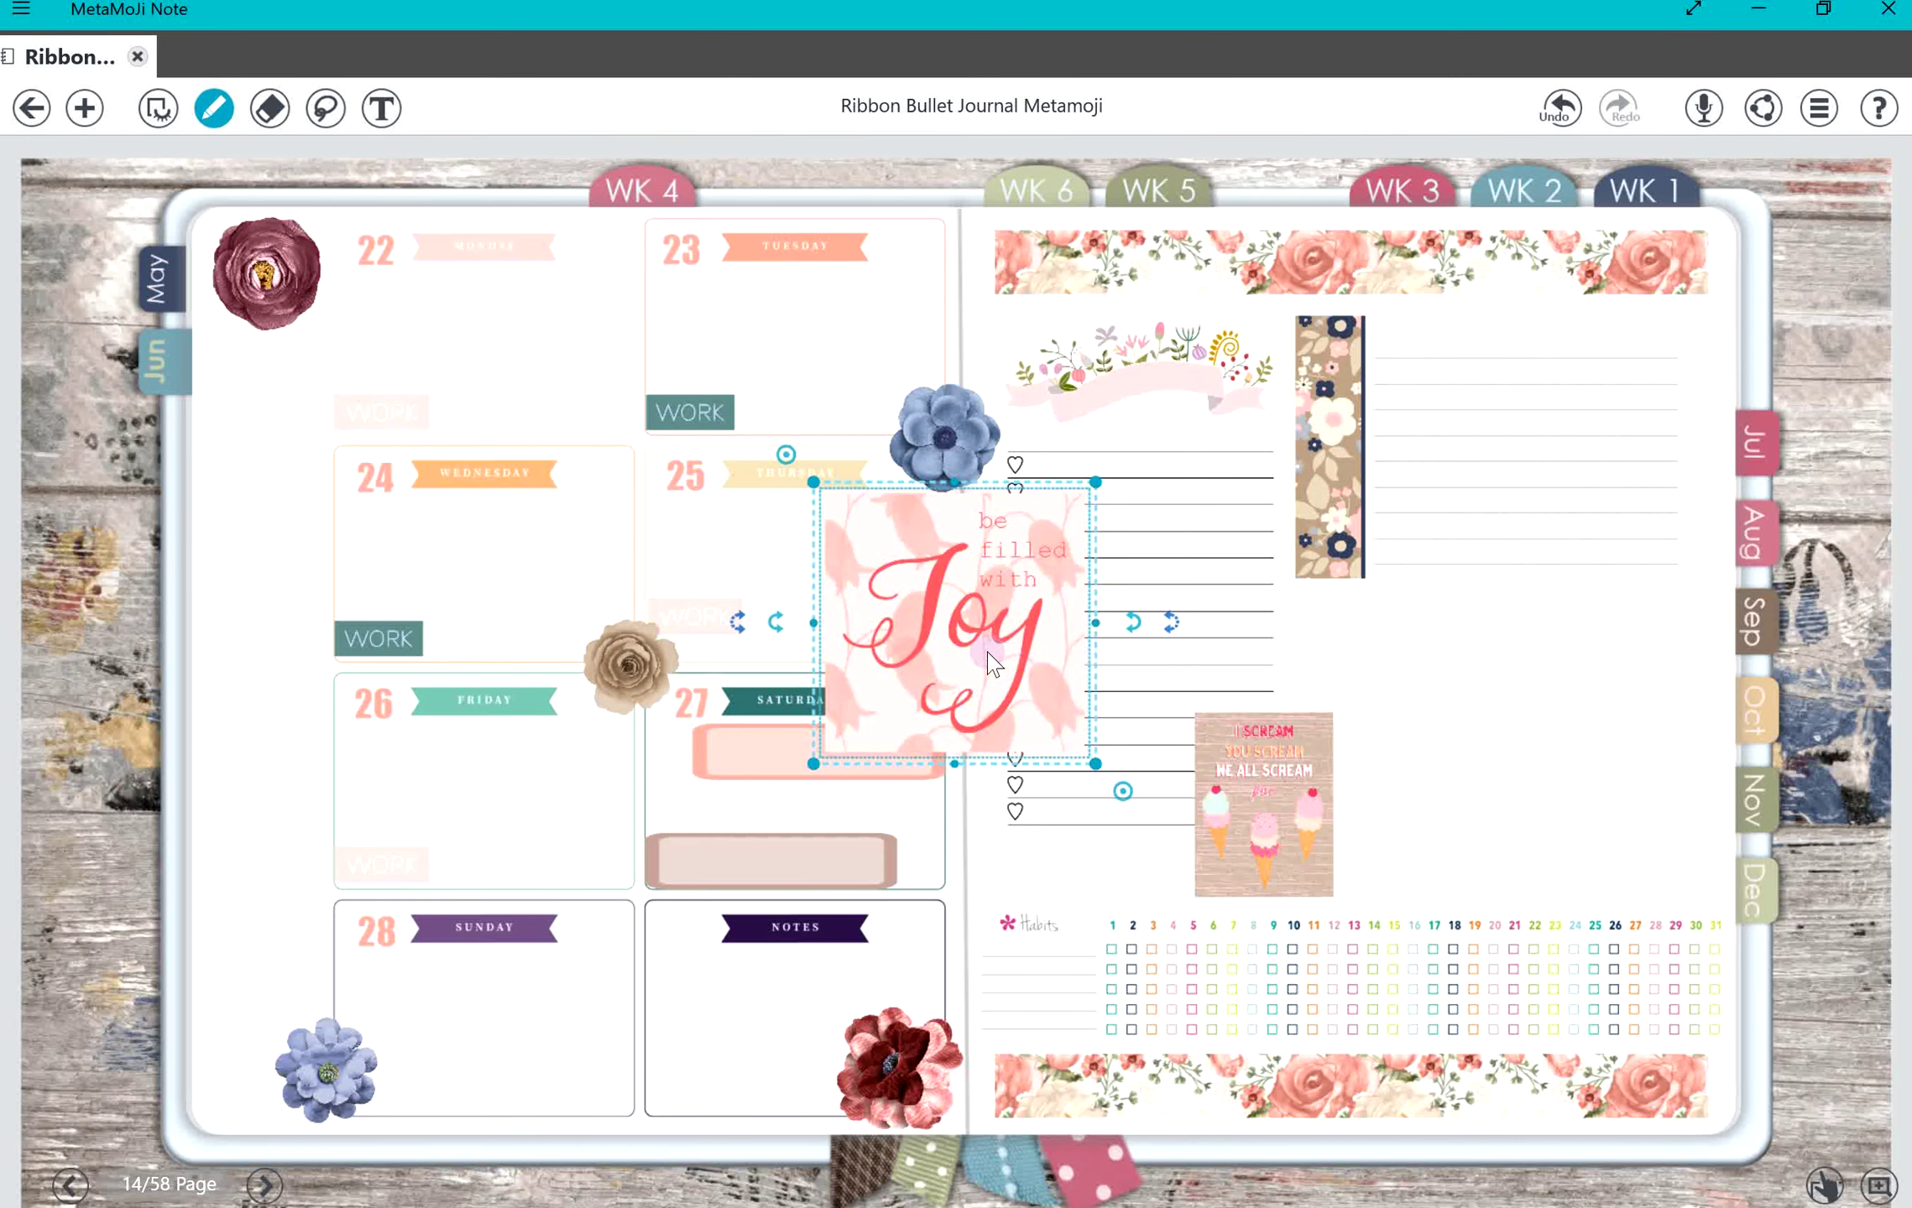
Step: Move the Joy quote onto the right page and enlarge it
{"action": "left_click", "coordinate": [326, 108]}
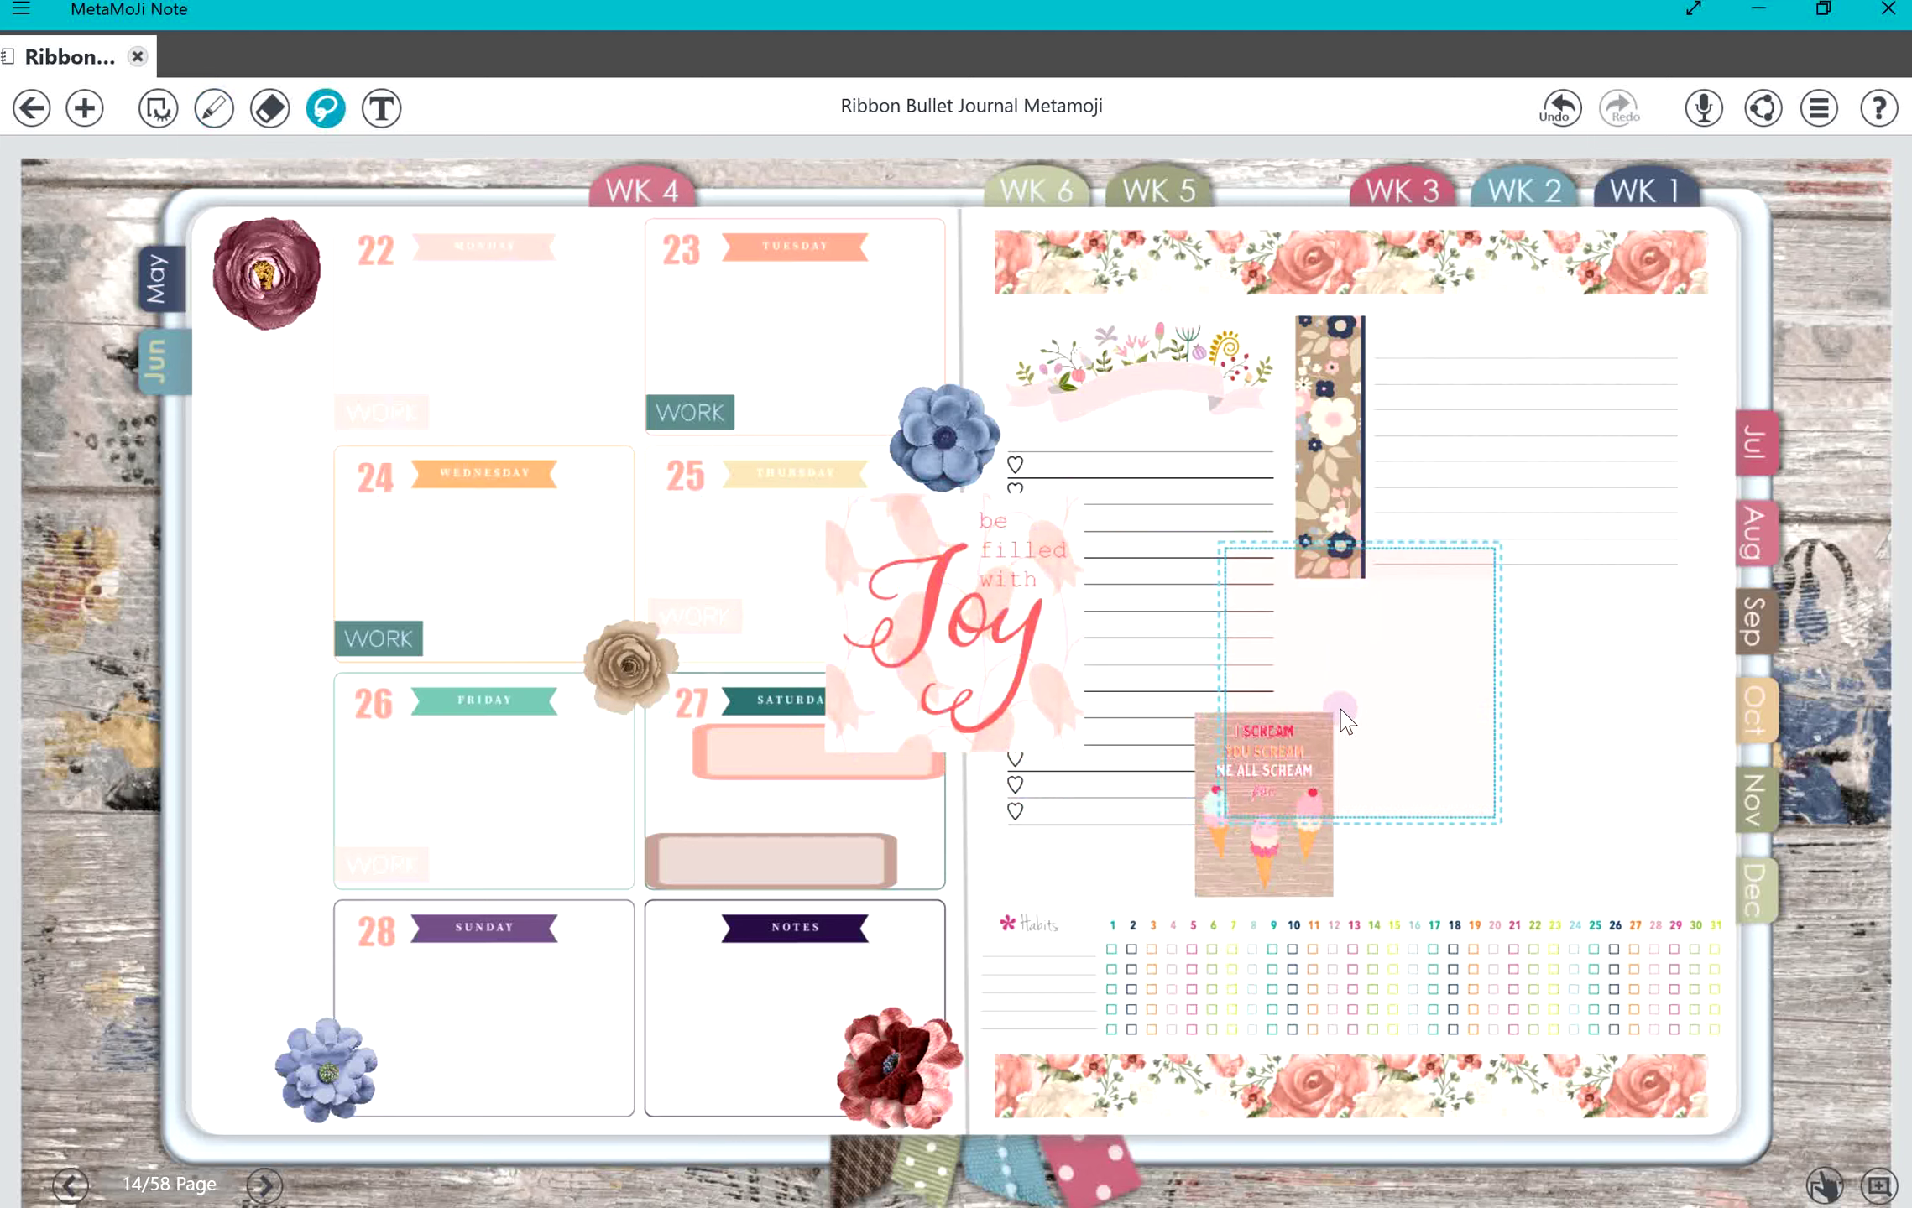
{"action": "left_click_drag", "start_coordinate": [1013, 671], "coordinate": [1449, 722]}
{"action": "left_click_drag", "start_coordinate": [1534, 816], "coordinate": [1603, 881]}
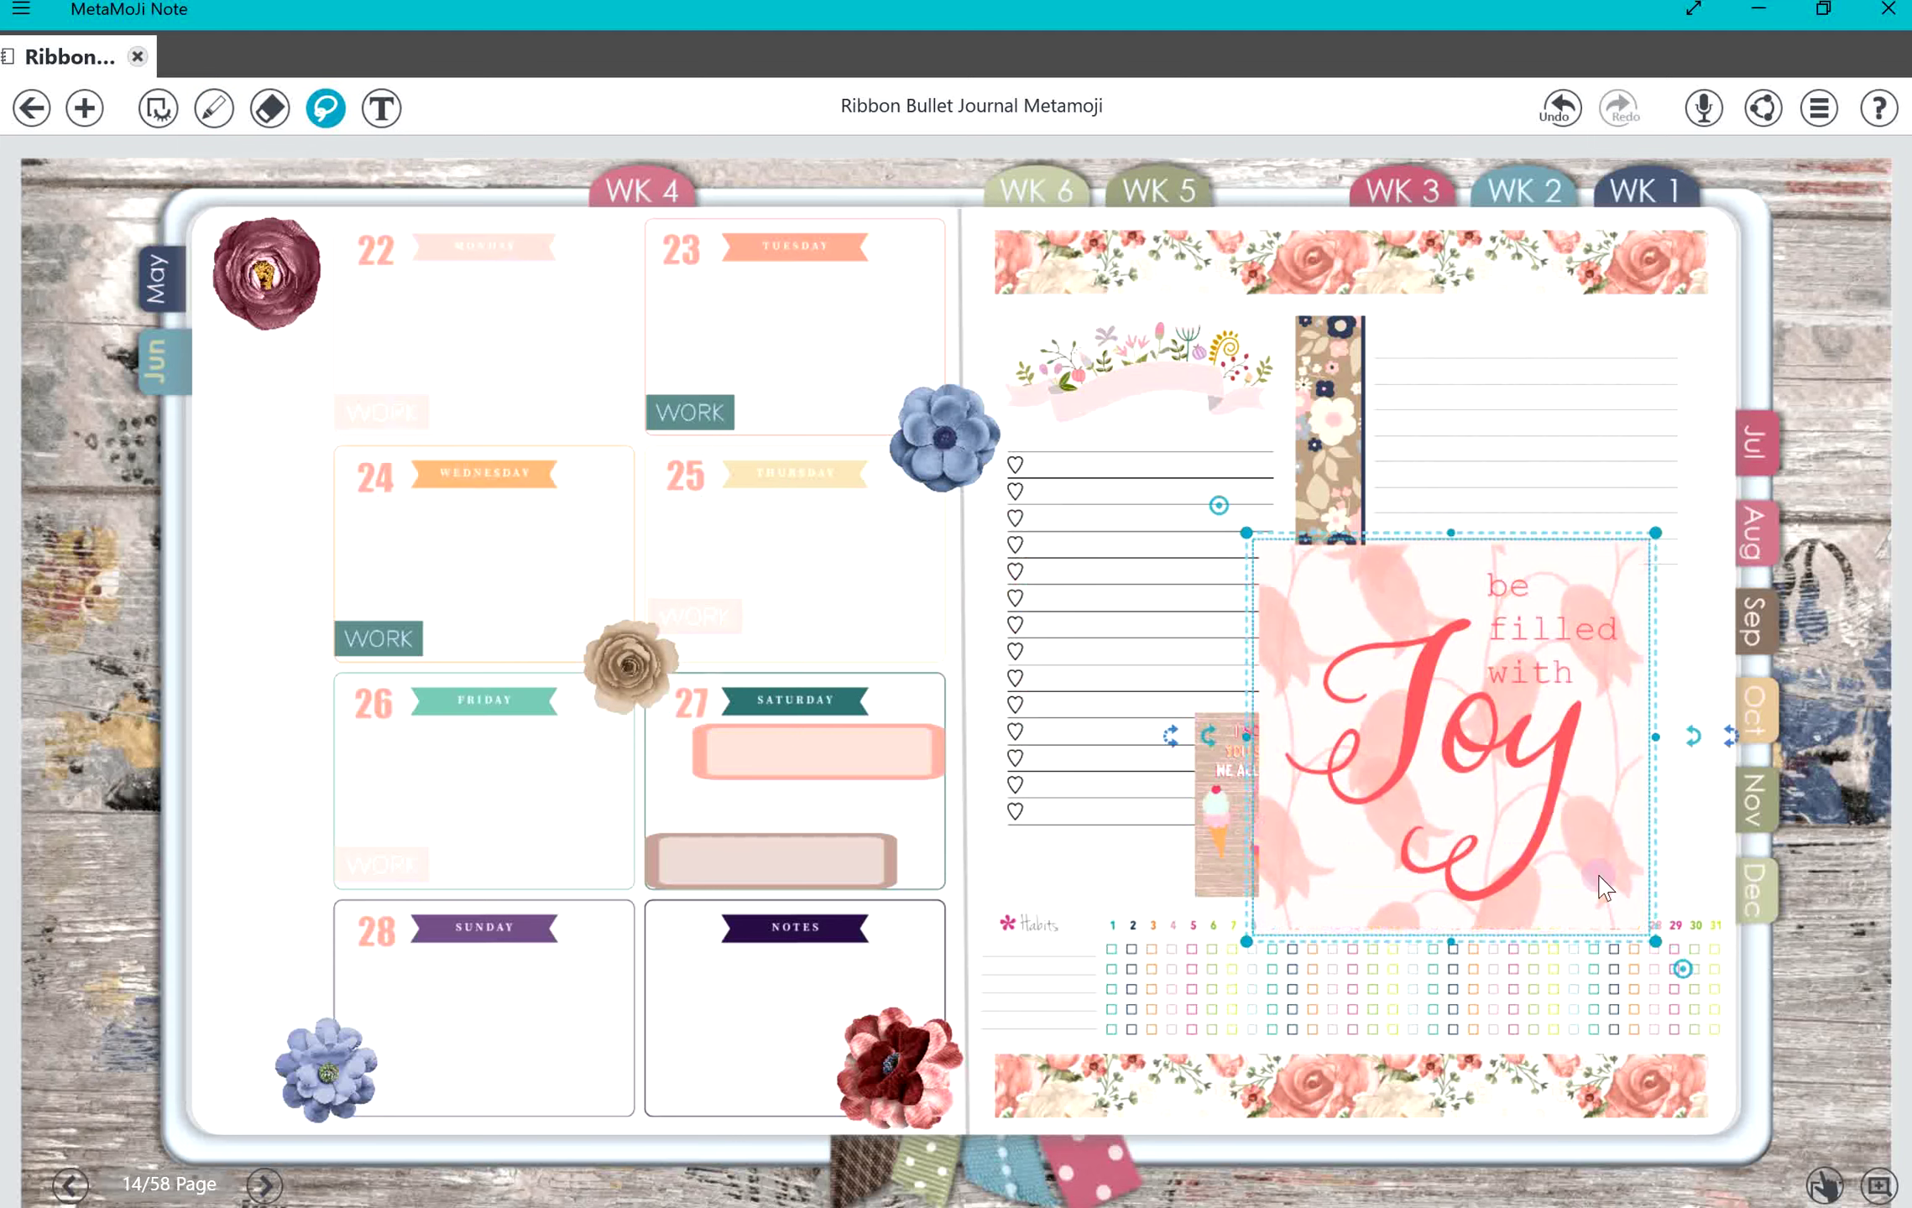
{"action": "left_click_drag", "start_coordinate": [1434, 828], "coordinate": [1486, 835]}
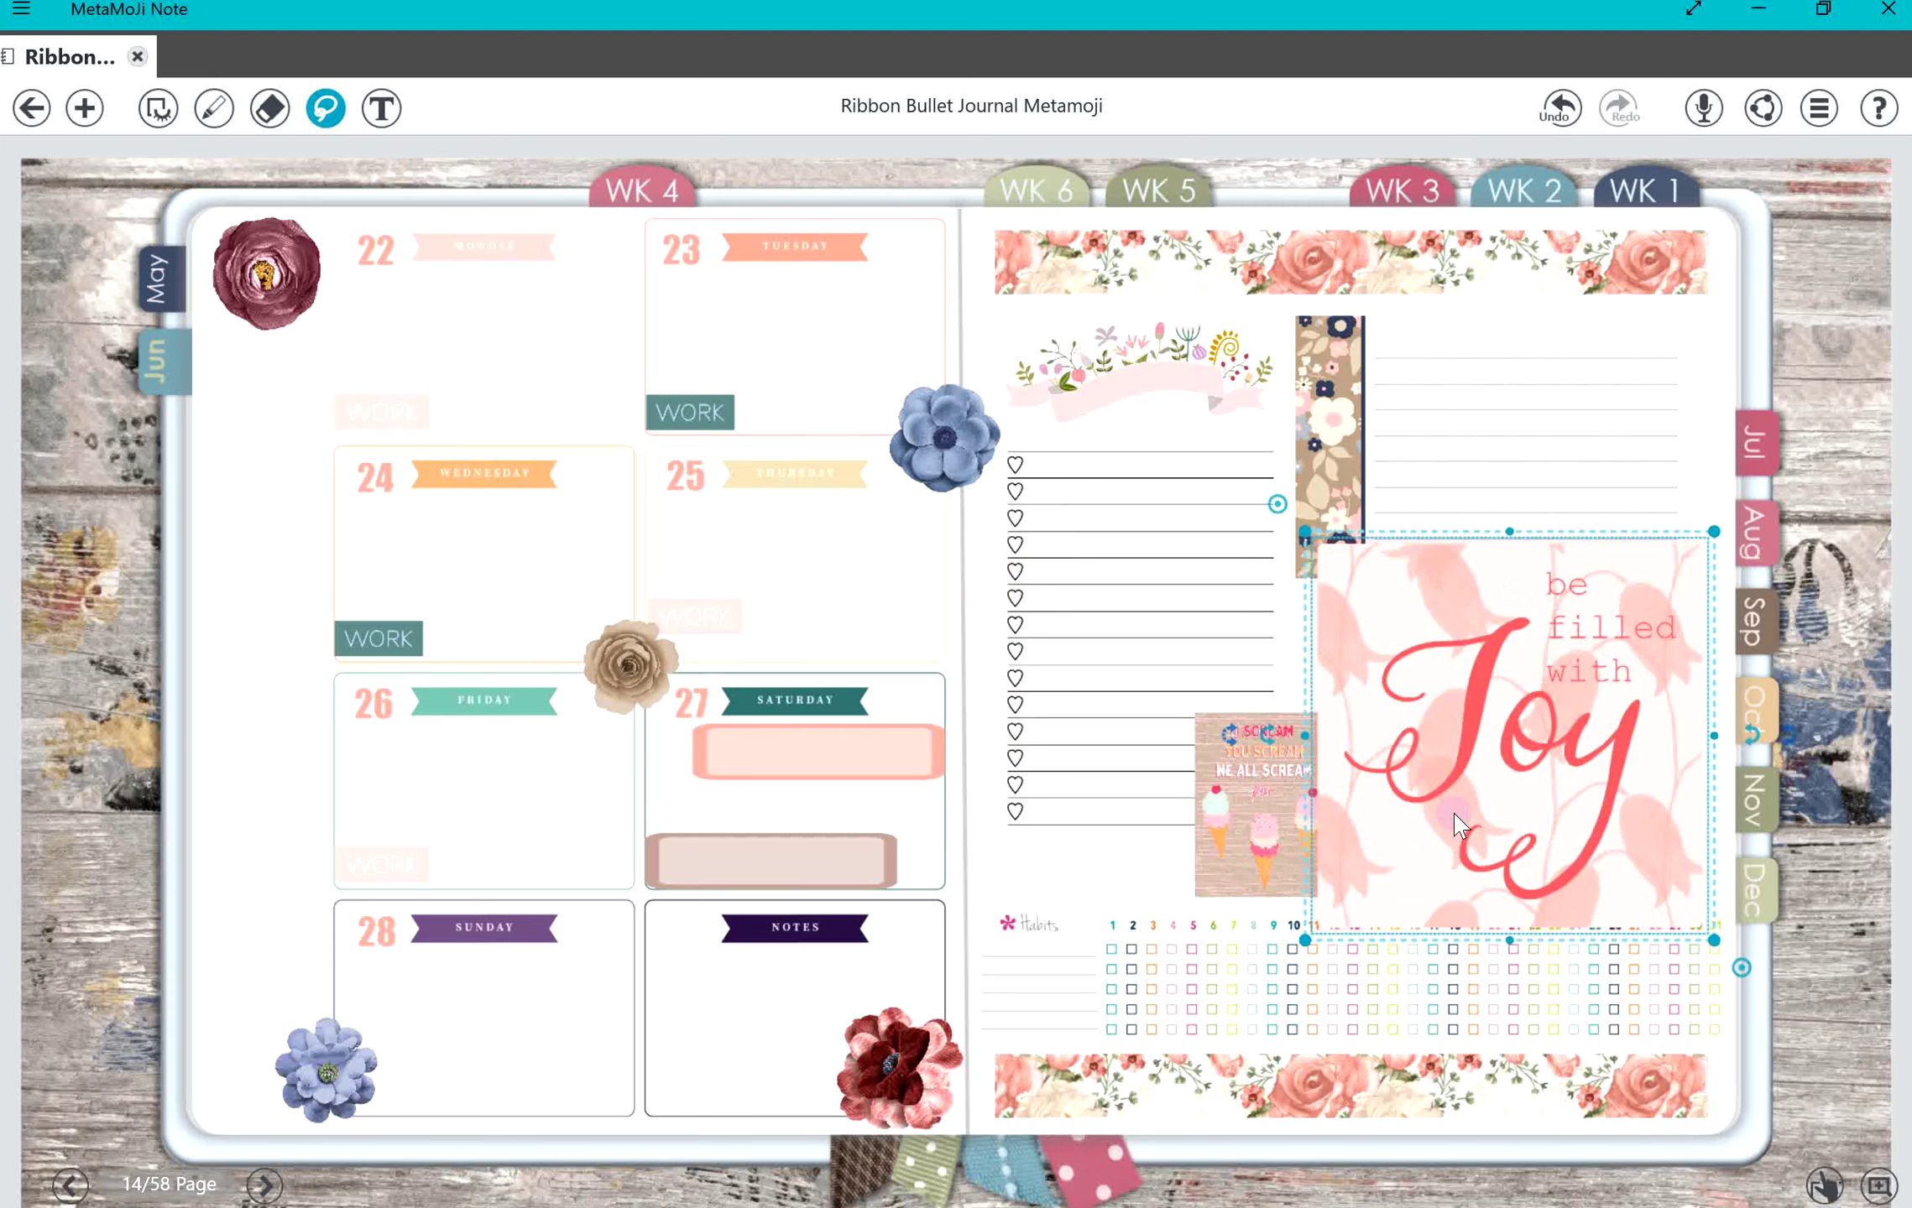
Step: Send the Joy quote to the back, behind the floral strip and sticker
{"action": "left_click", "coordinate": [1461, 827]}
{"action": "left_click", "coordinate": [1592, 436]}
{"action": "left_click", "coordinate": [1608, 491]}
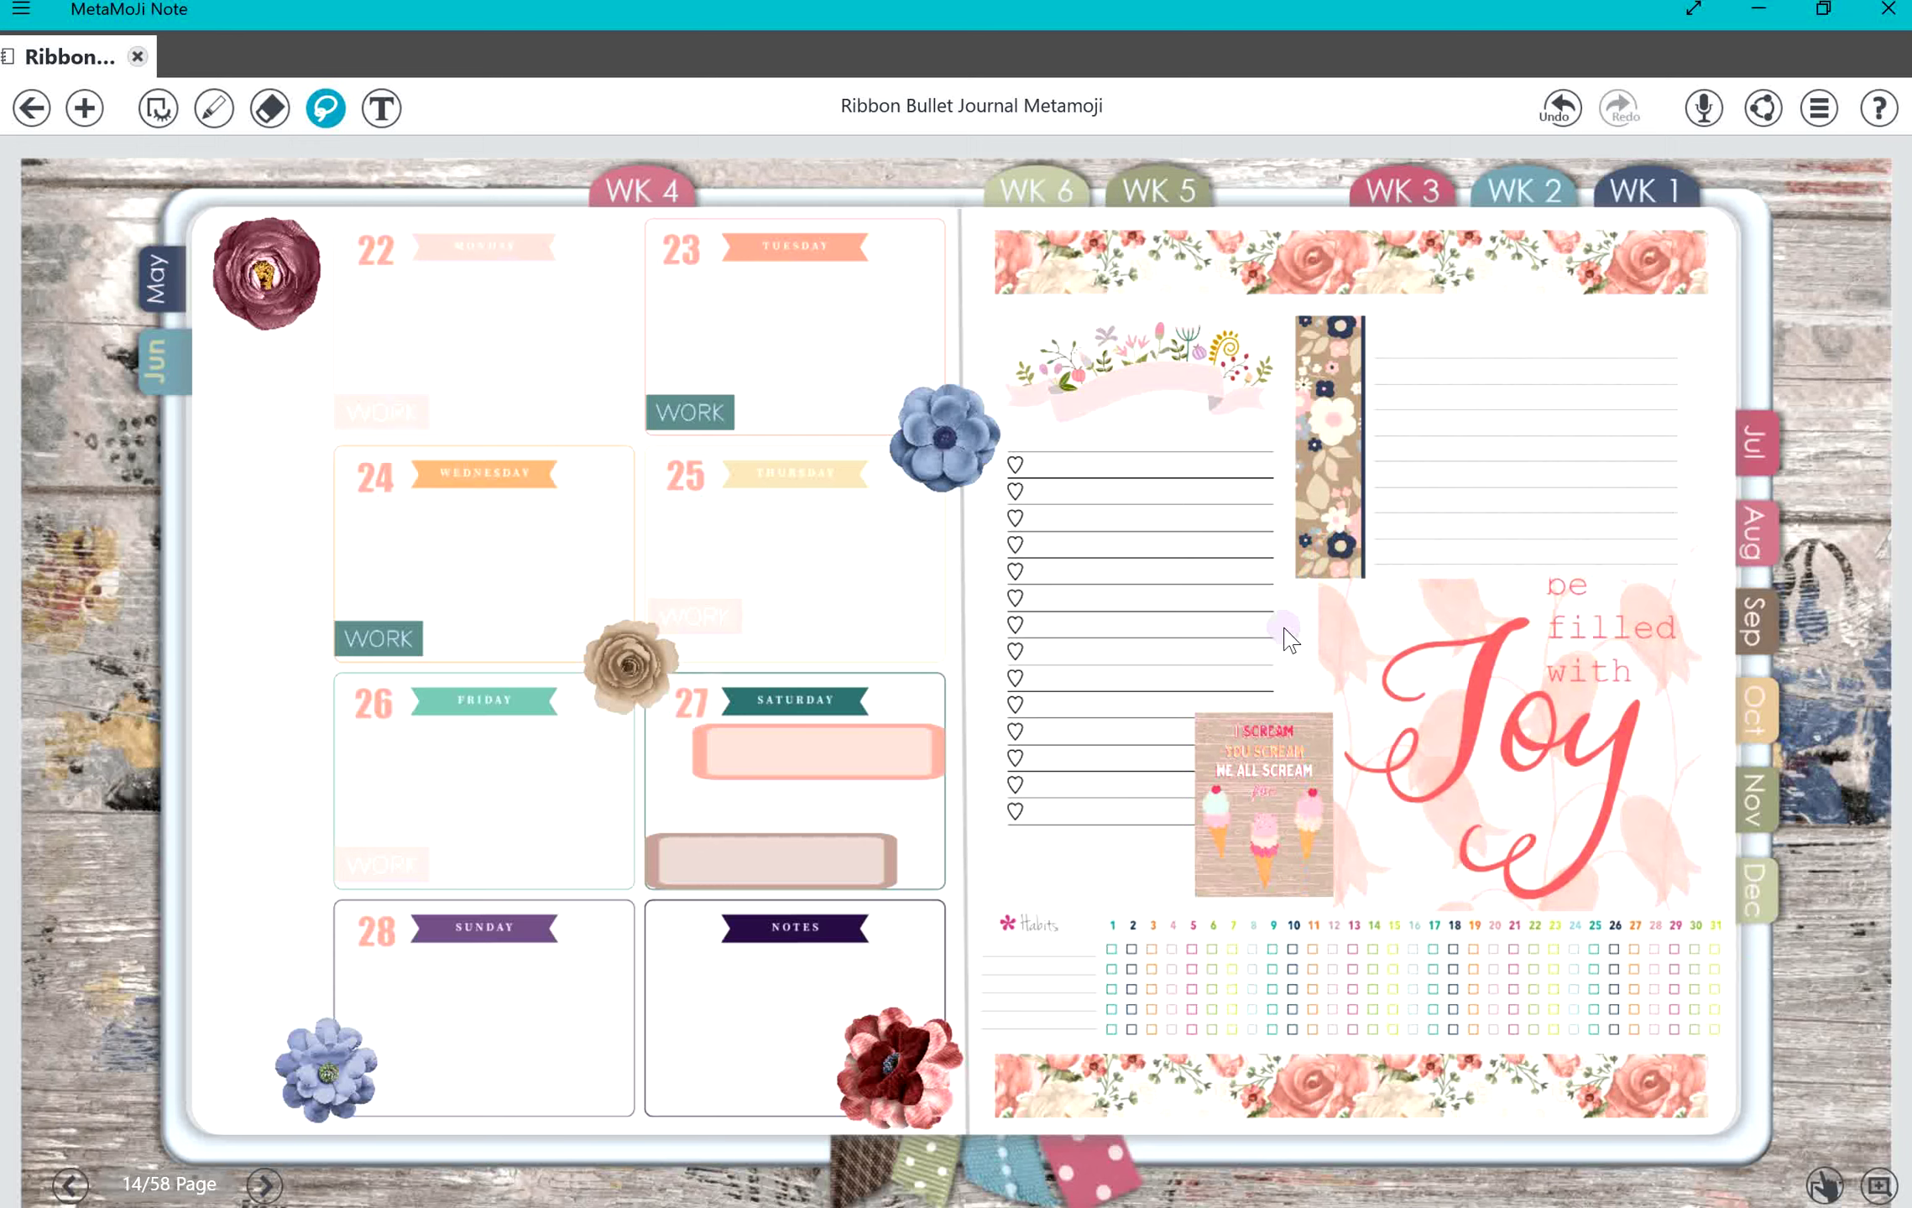
Step: Share the current page as a JPEG to the June section in OneNote for Windows 10
{"action": "left_click", "coordinate": [1762, 109]}
{"action": "left_click", "coordinate": [1754, 172]}
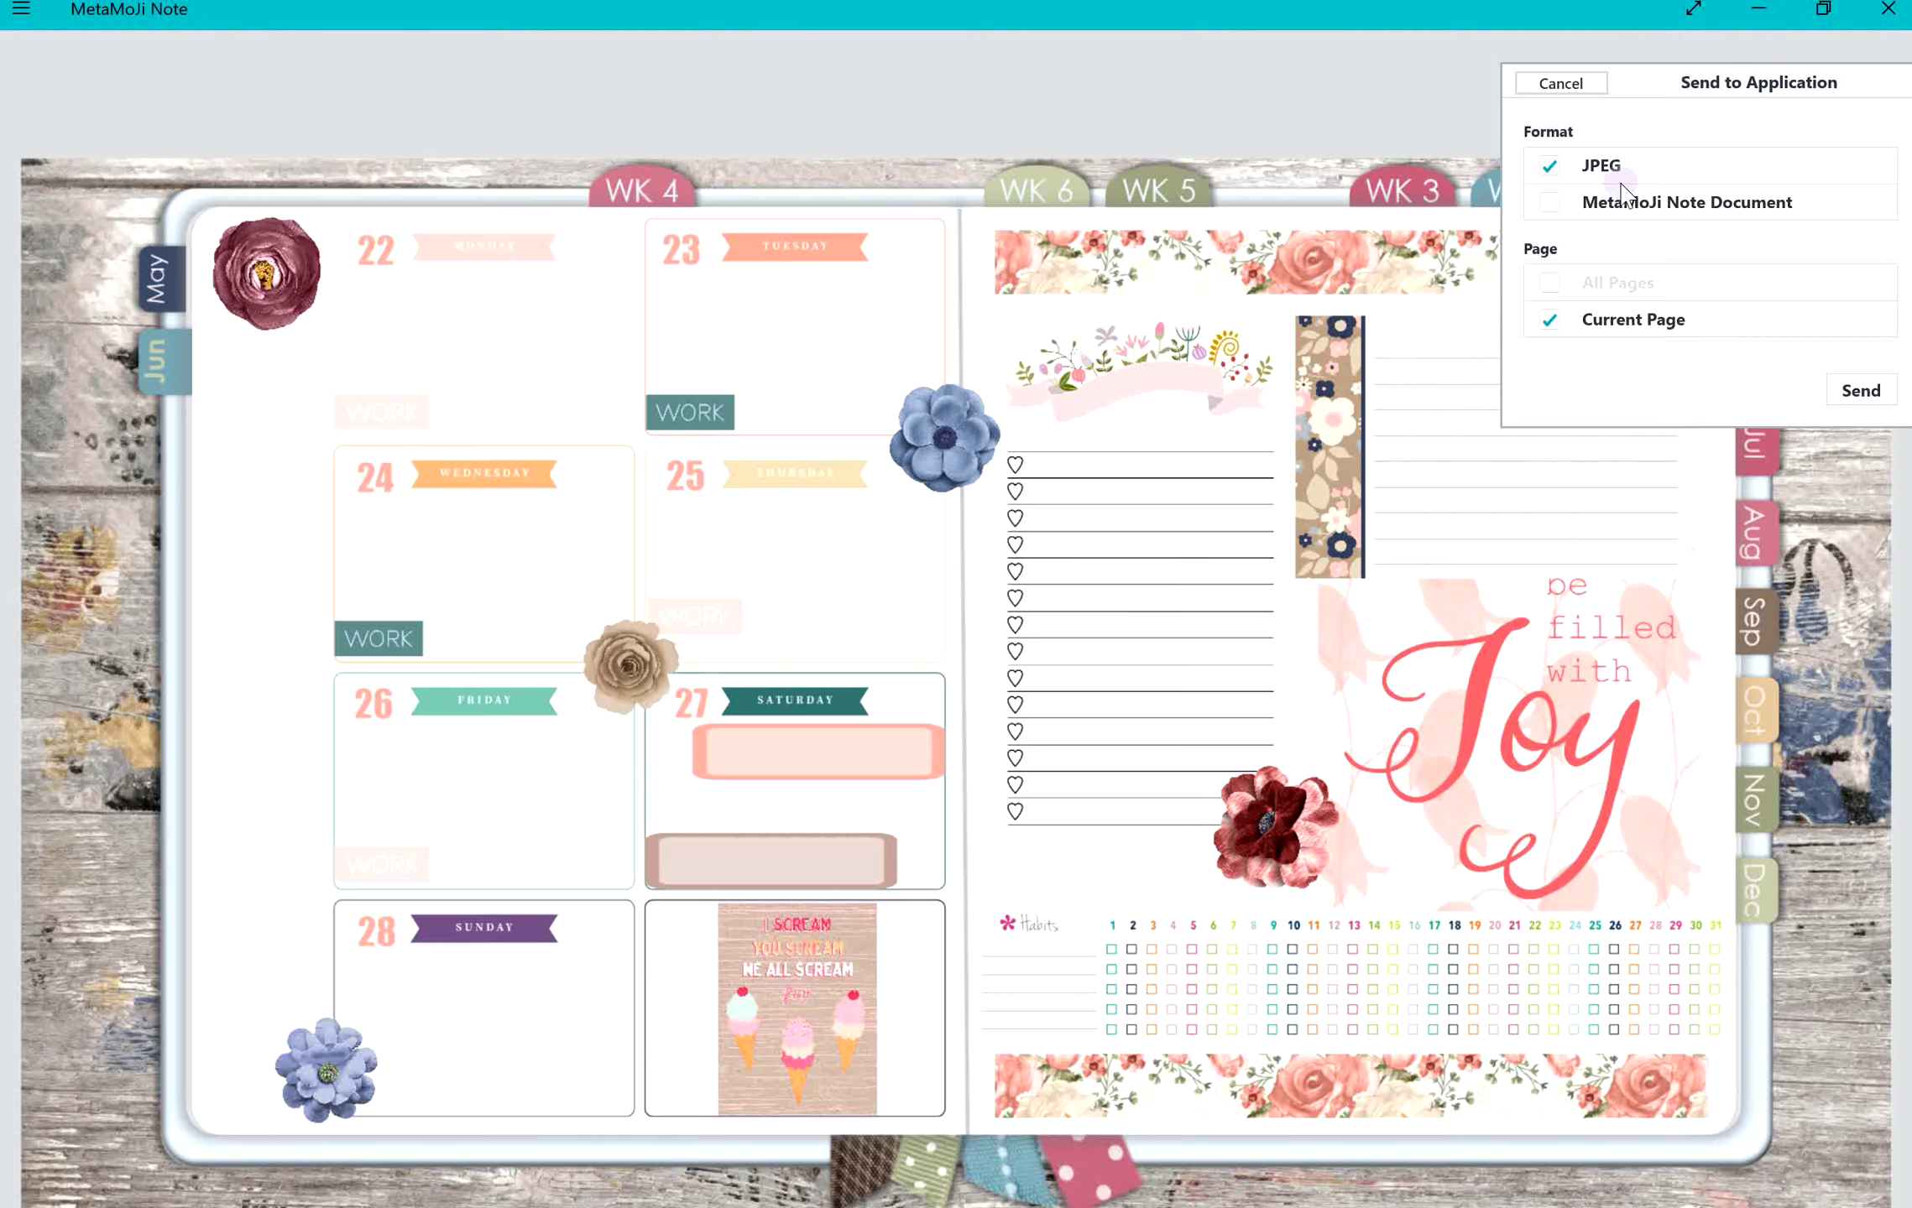
{"action": "left_click", "coordinate": [1861, 391]}
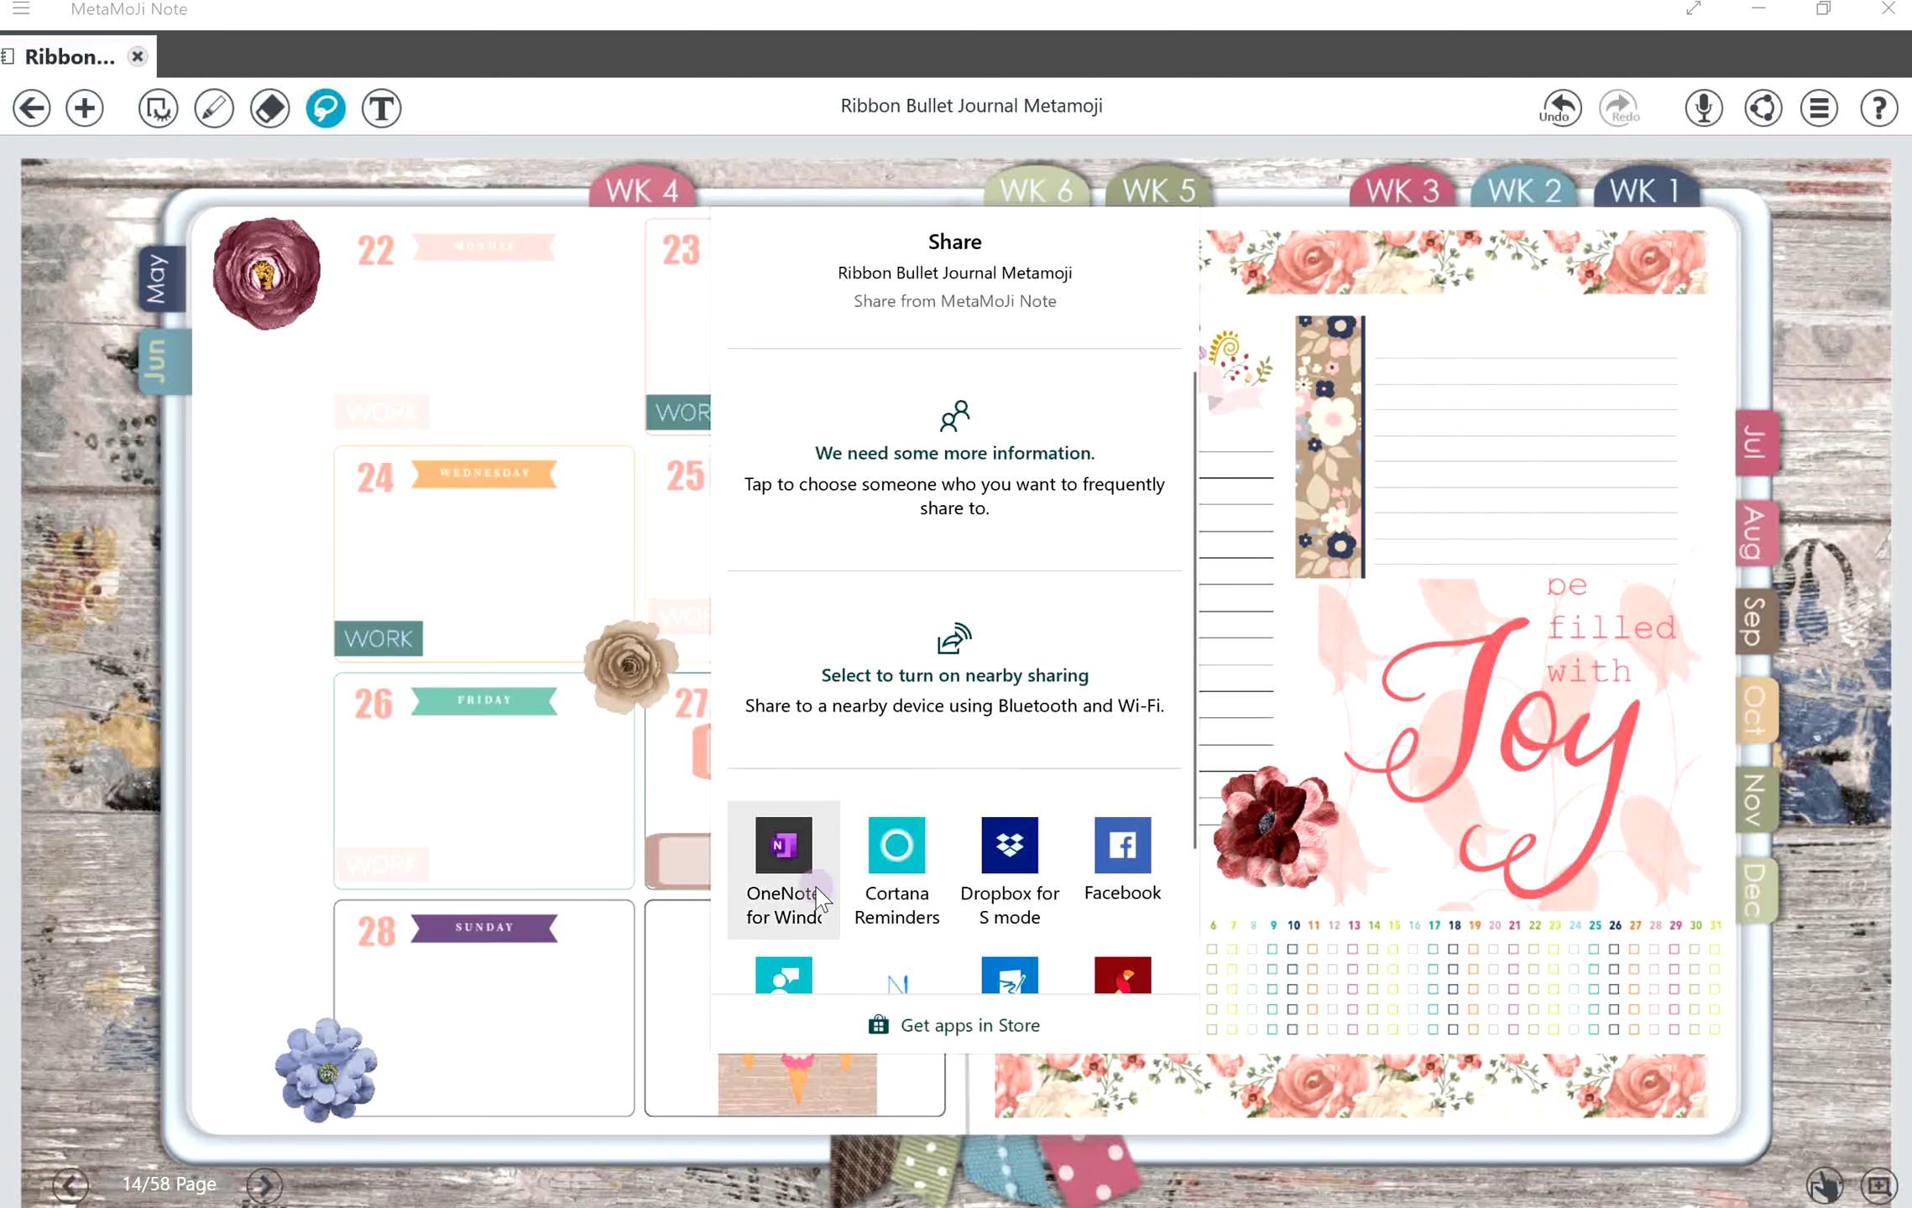
{"action": "left_click", "coordinate": [818, 897]}
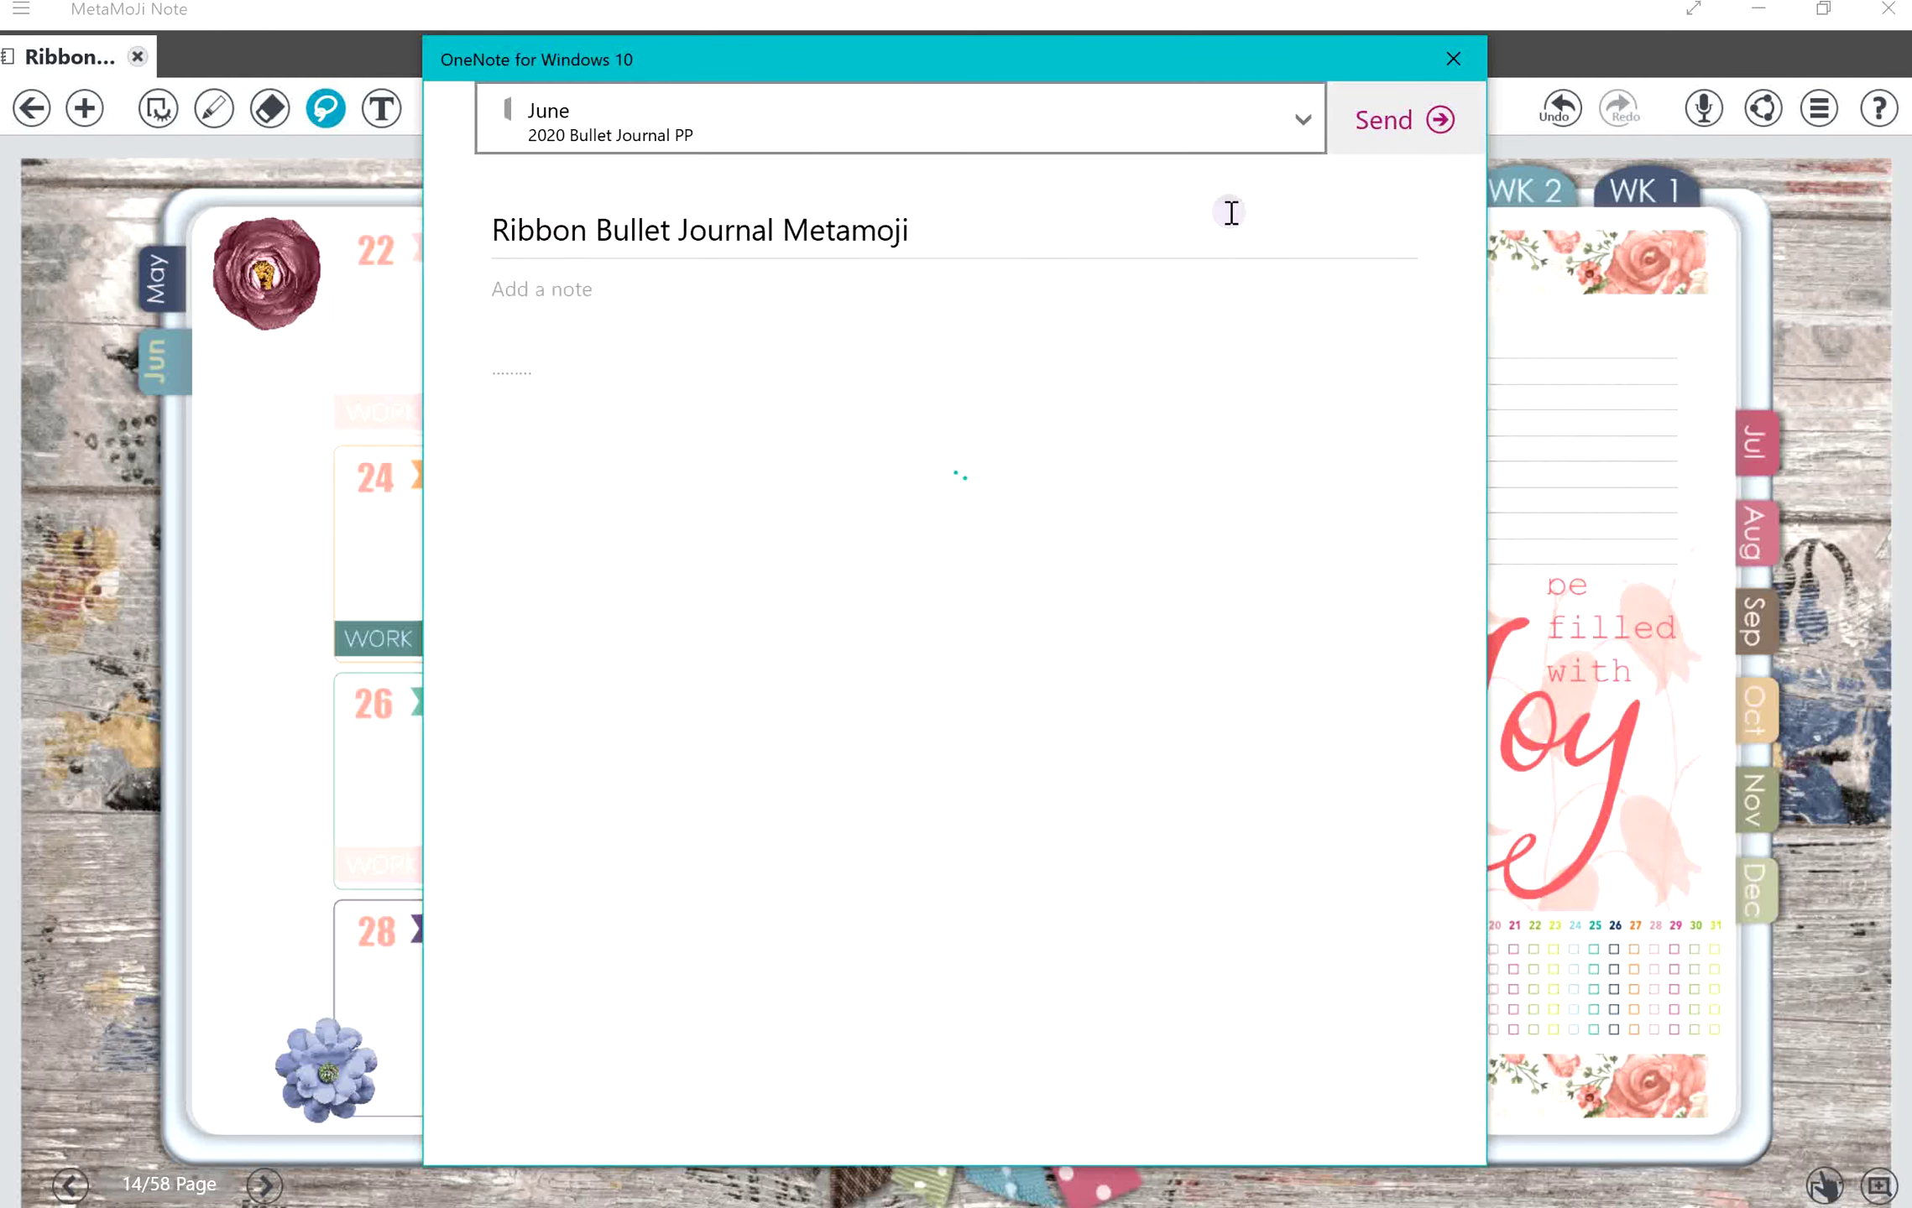
{"action": "left_click", "coordinate": [1381, 117]}
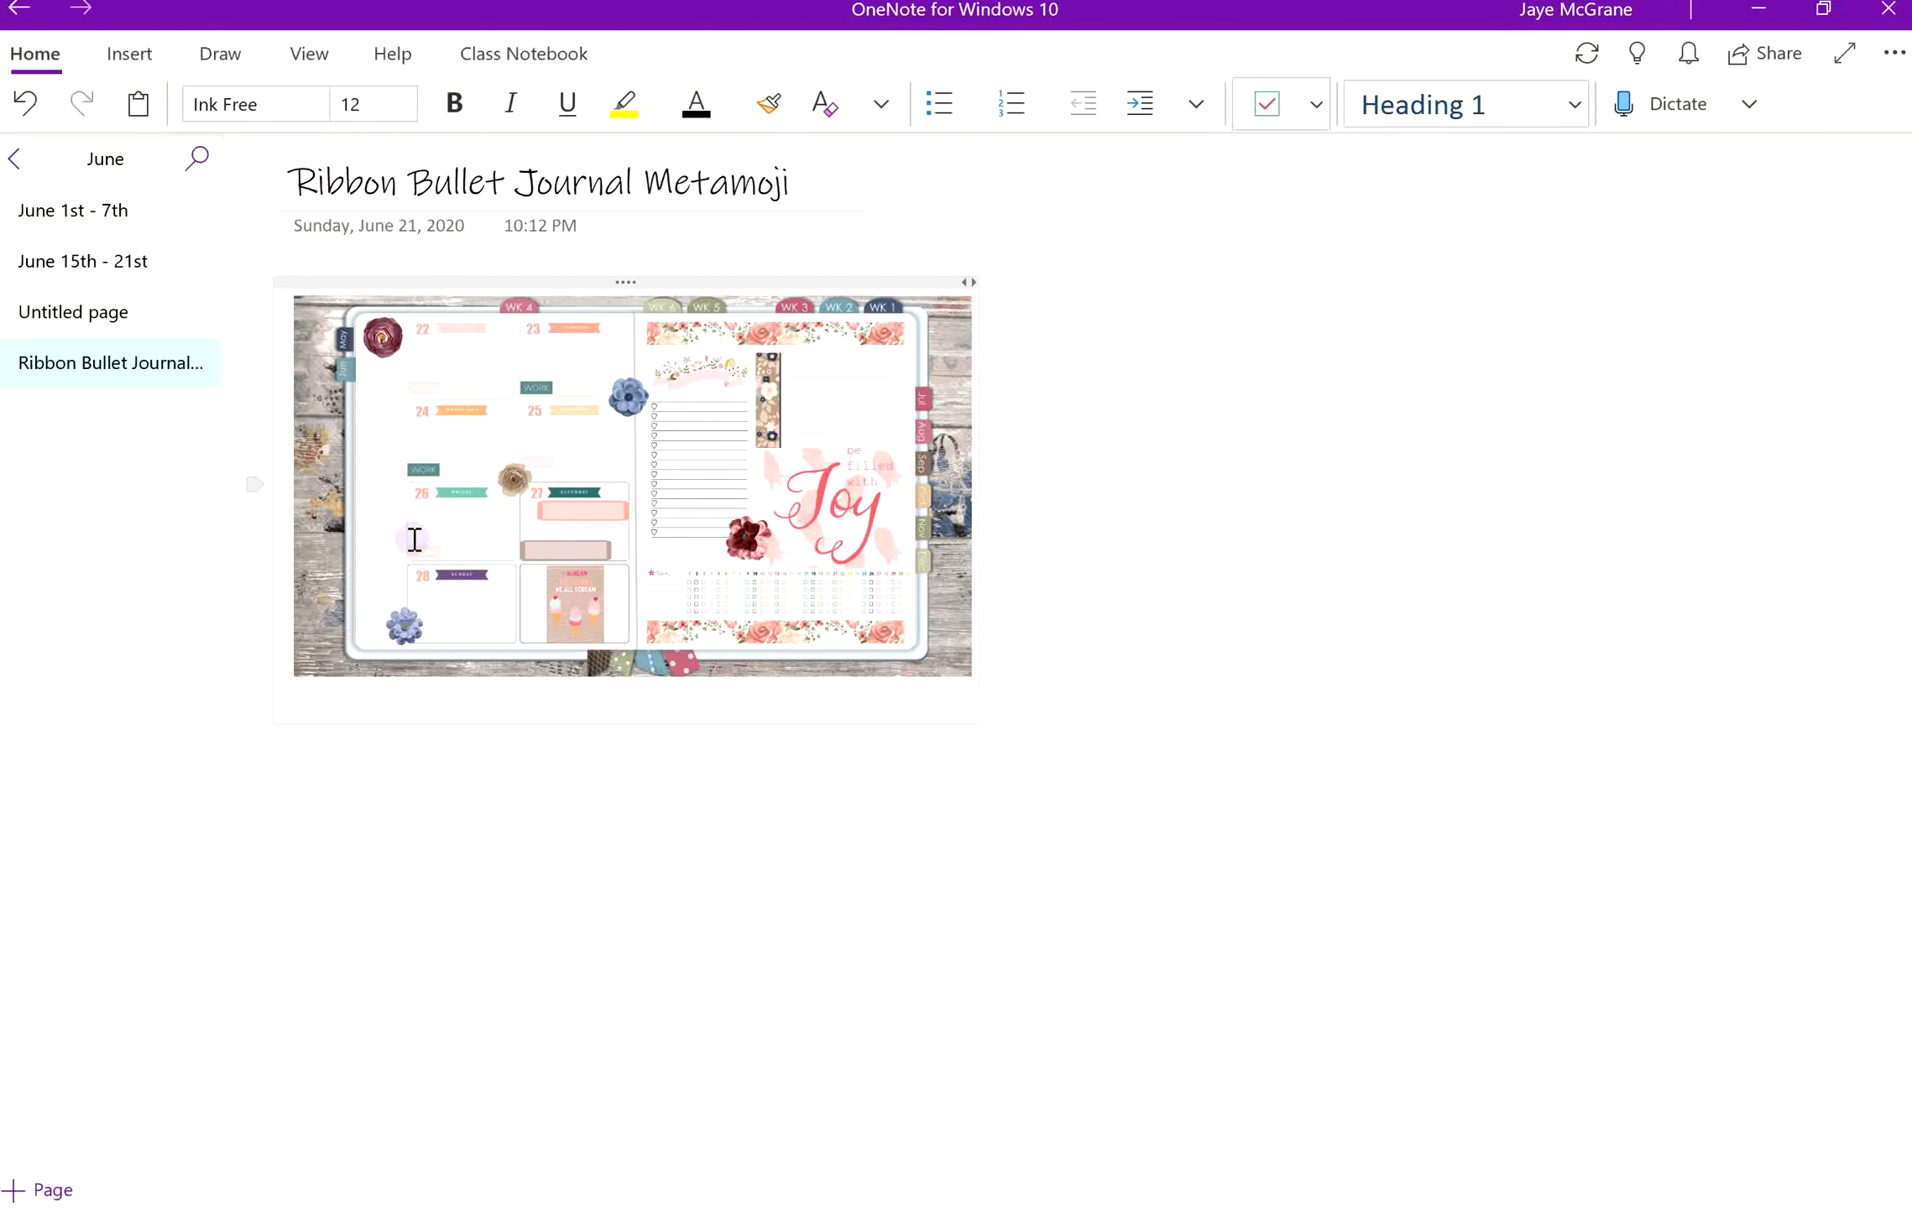
Step: Paste a copy of the Ribbon Bullet Journal picture onto the Untitled page, enlarged to nearly fill it
{"action": "right_click", "coordinate": [414, 539]}
{"action": "left_click", "coordinate": [502, 614]}
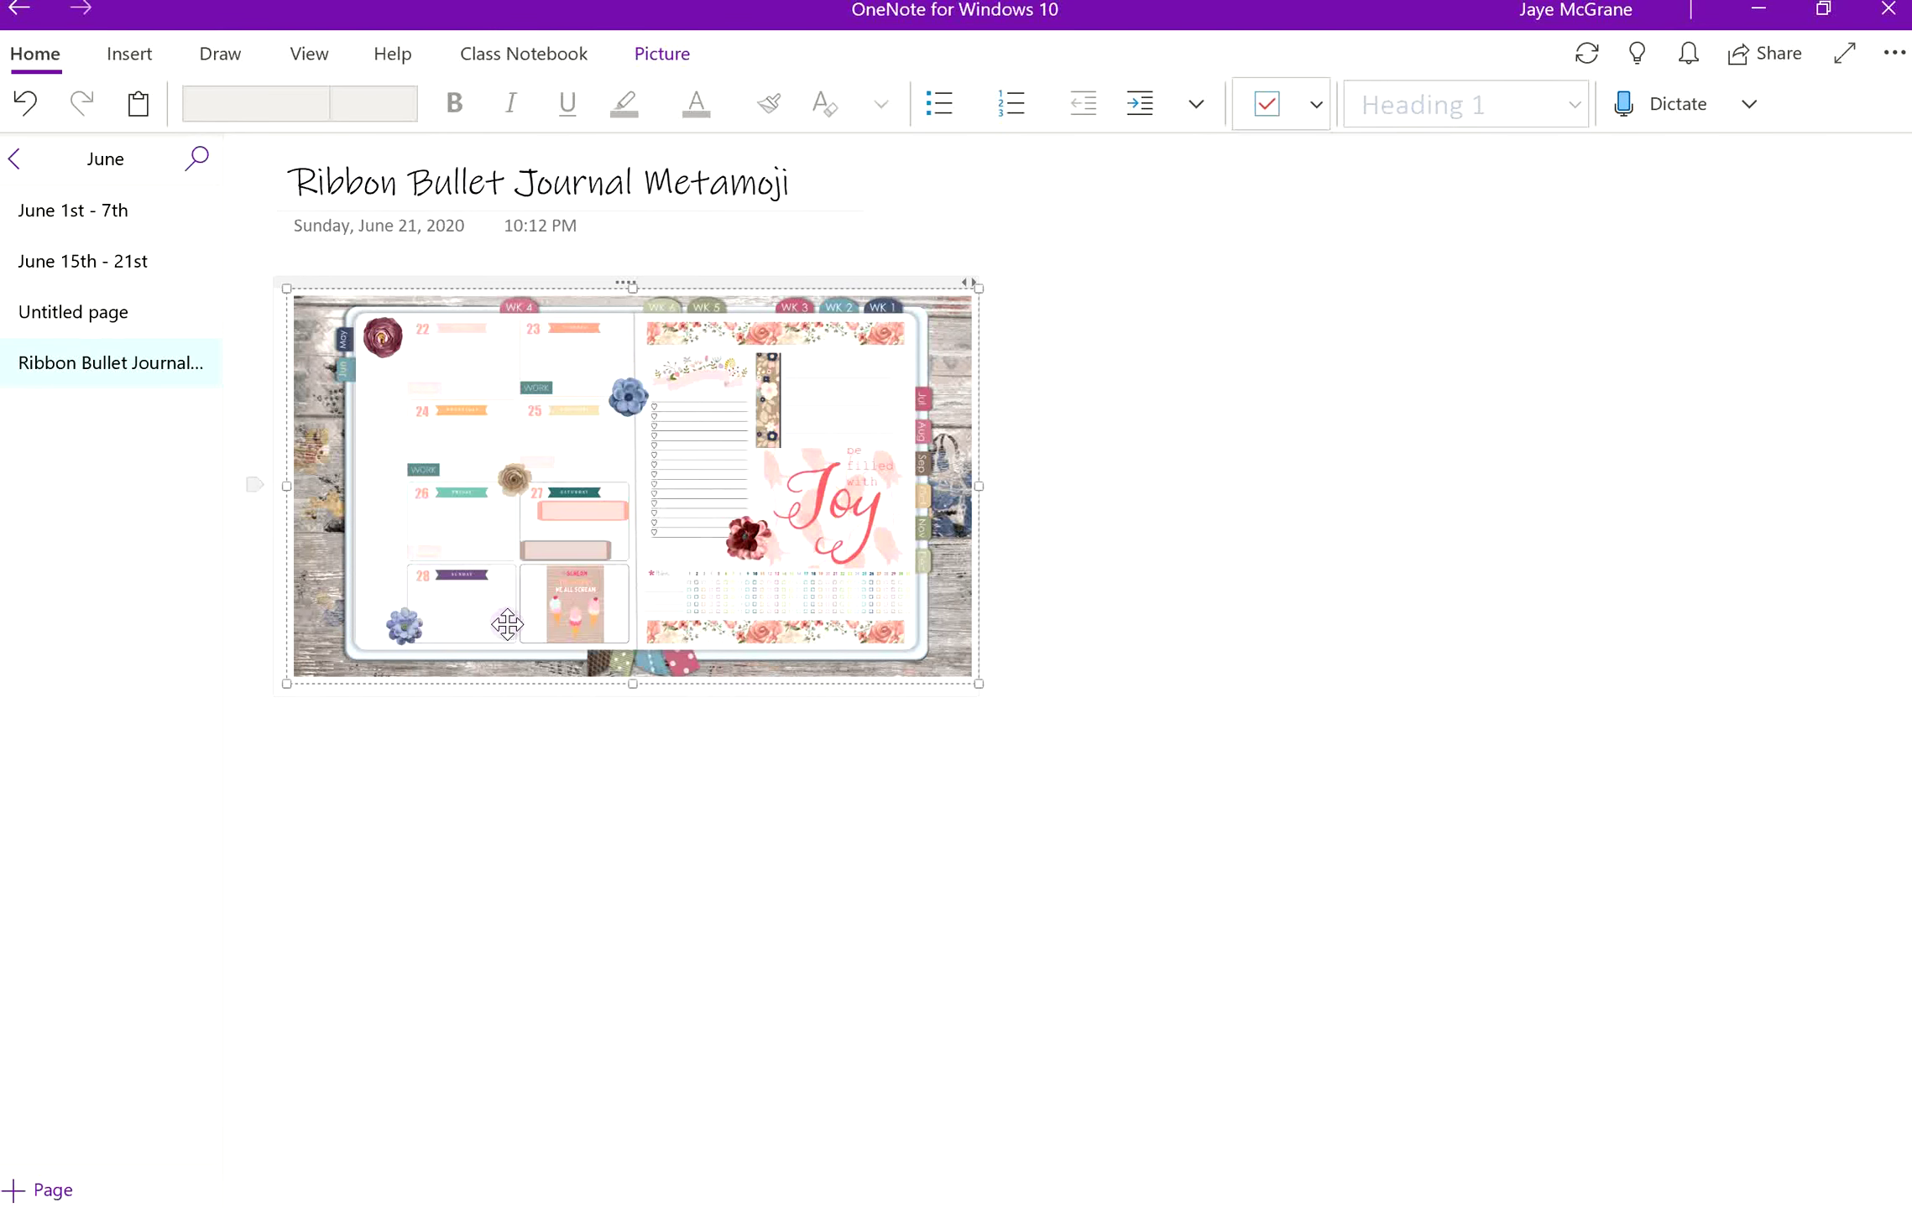
{"action": "left_click", "coordinate": [77, 309]}
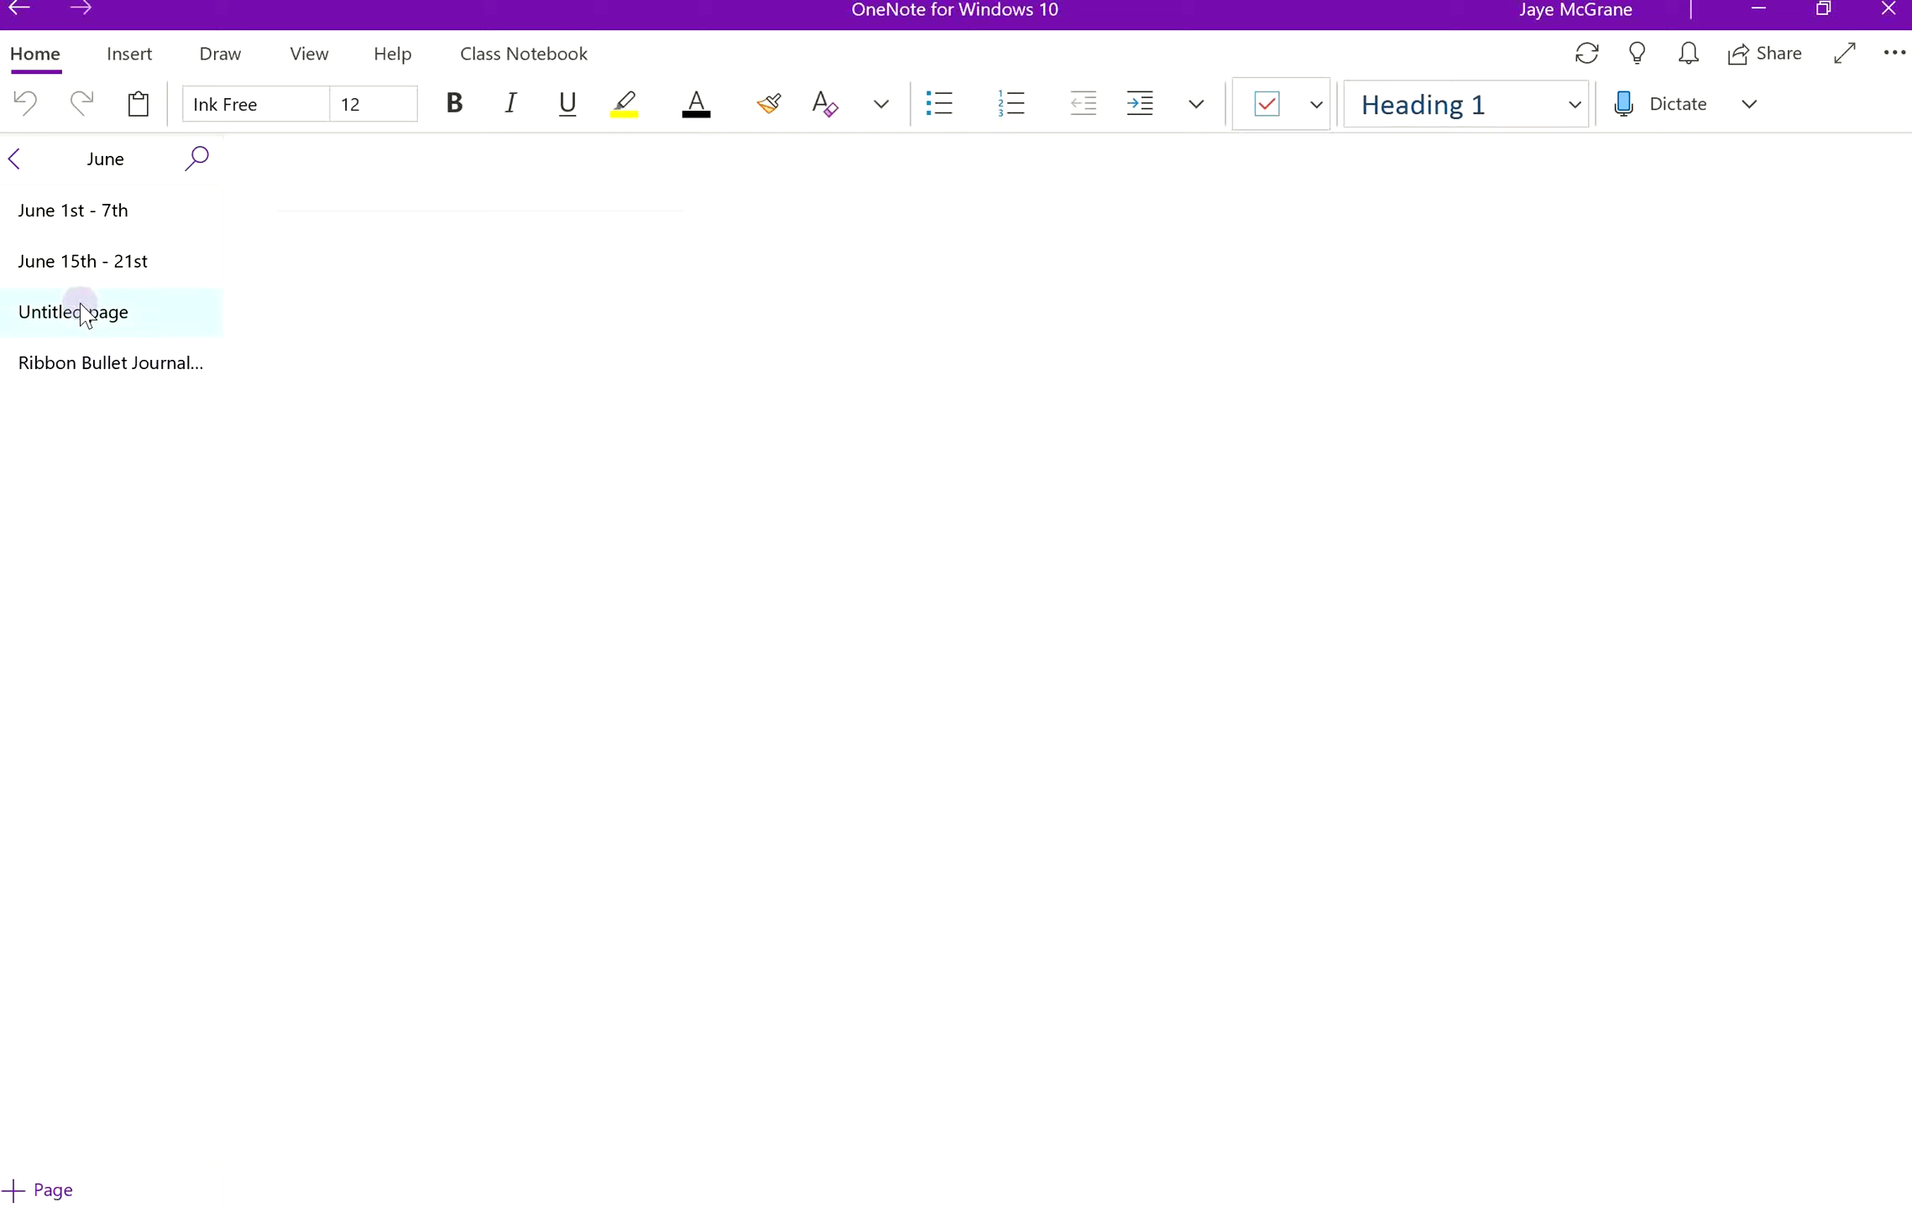
{"action": "right_click", "coordinate": [304, 281]}
{"action": "left_click", "coordinate": [351, 414]}
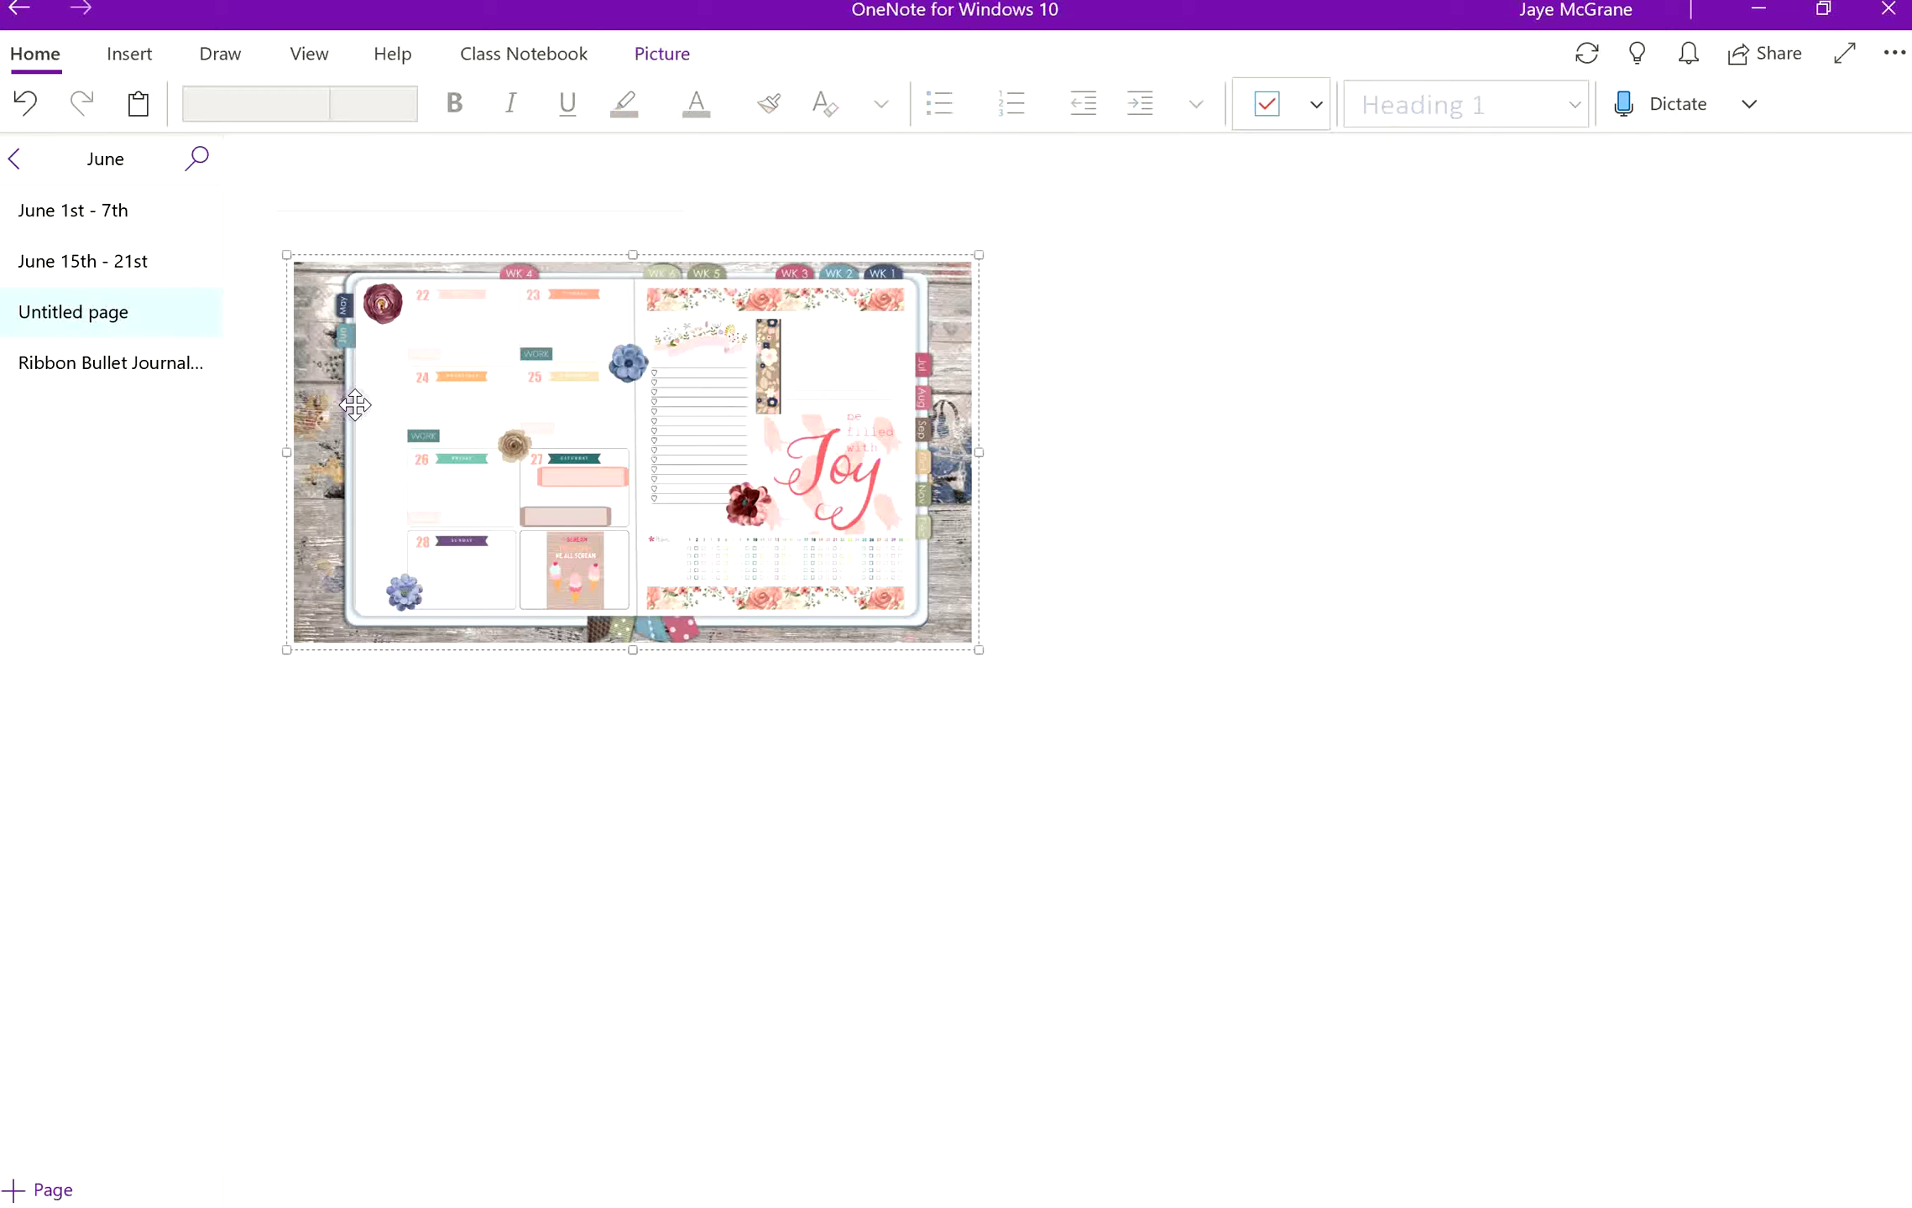
{"action": "left_click_drag", "start_coordinate": [594, 476], "coordinate": [564, 453]}
{"action": "left_click_drag", "start_coordinate": [948, 626], "coordinate": [1613, 1162]}
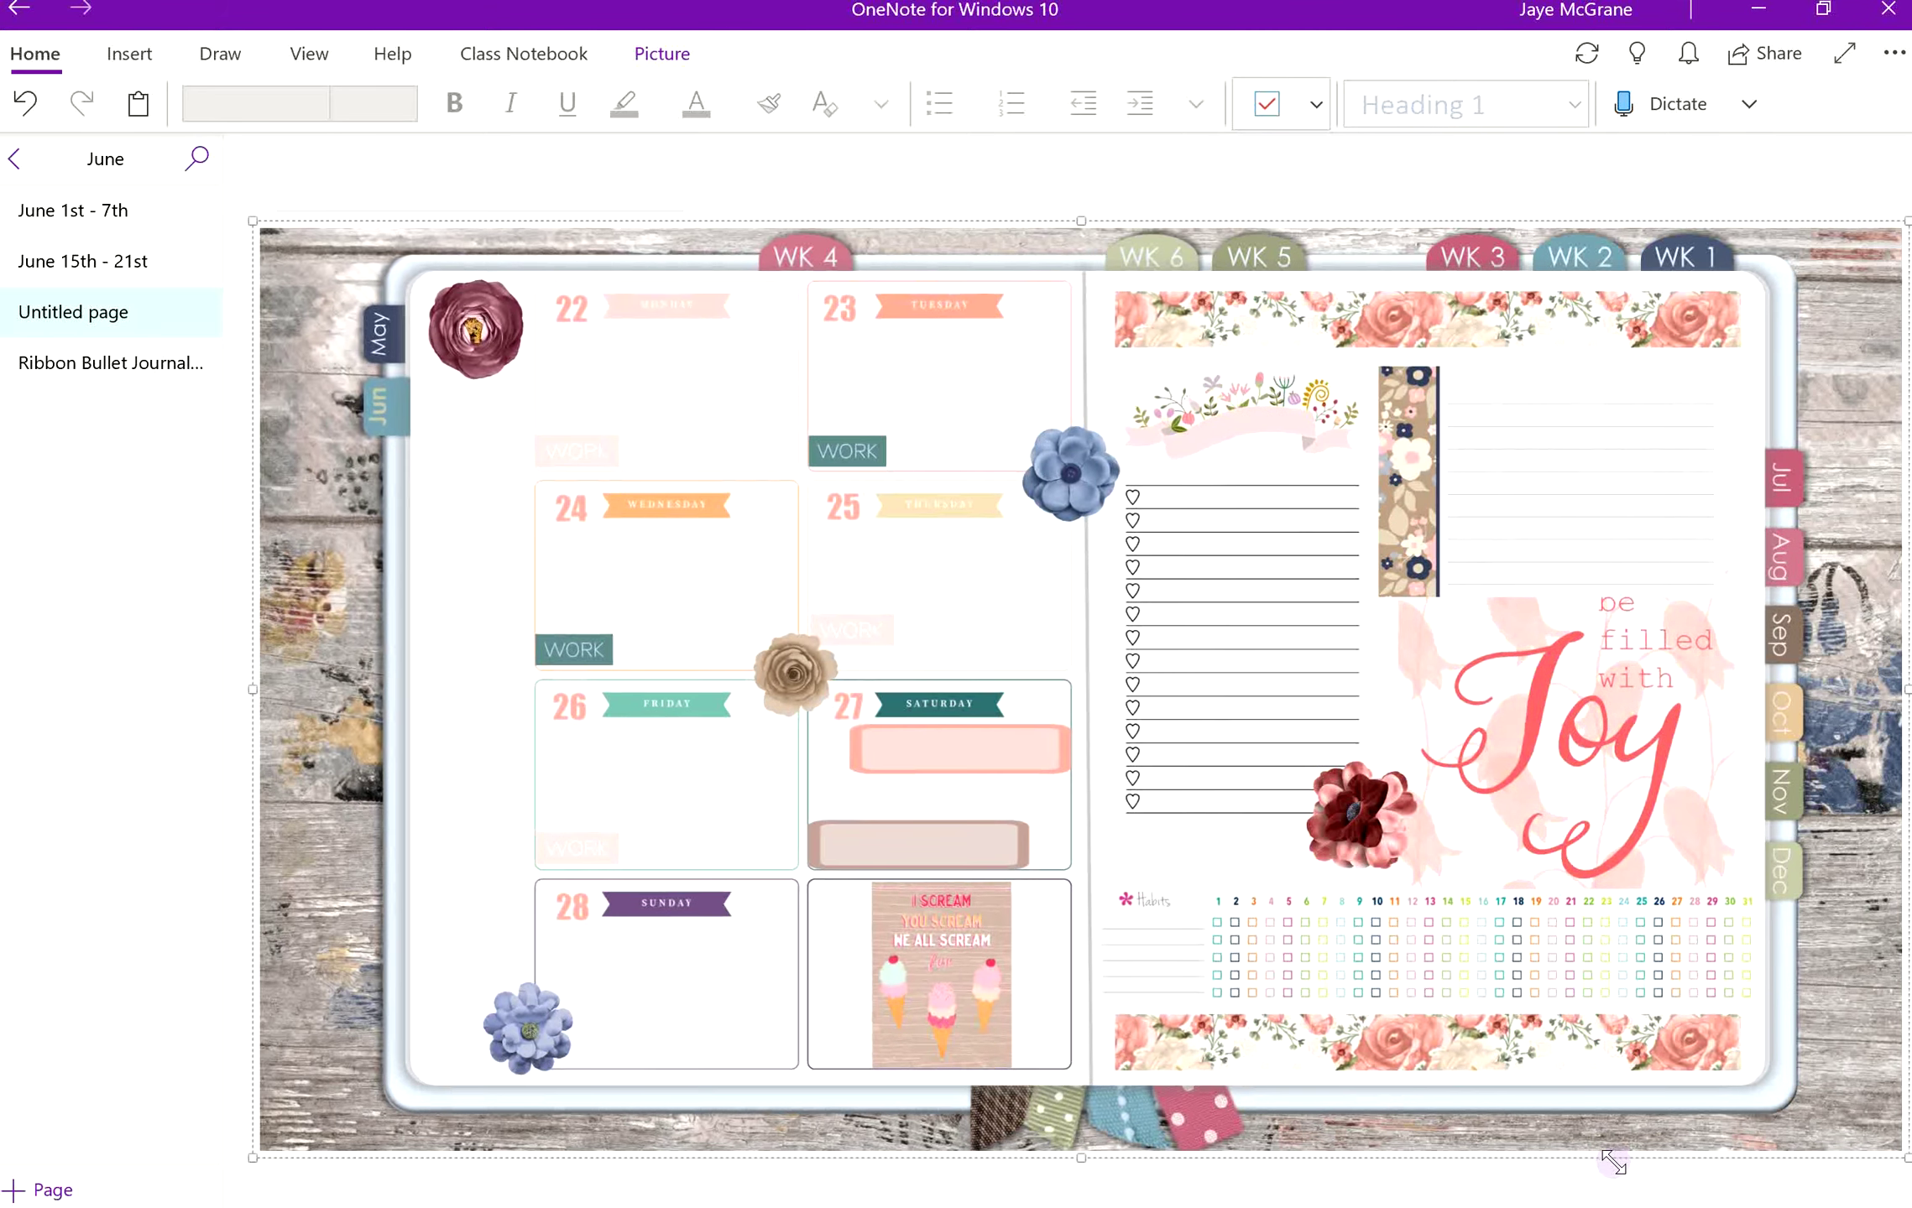
Step: Title the page 'June 21st - 28th' in dark blue text
{"action": "left_click", "coordinate": [336, 177]}
{"action": "left_click", "coordinate": [699, 100]}
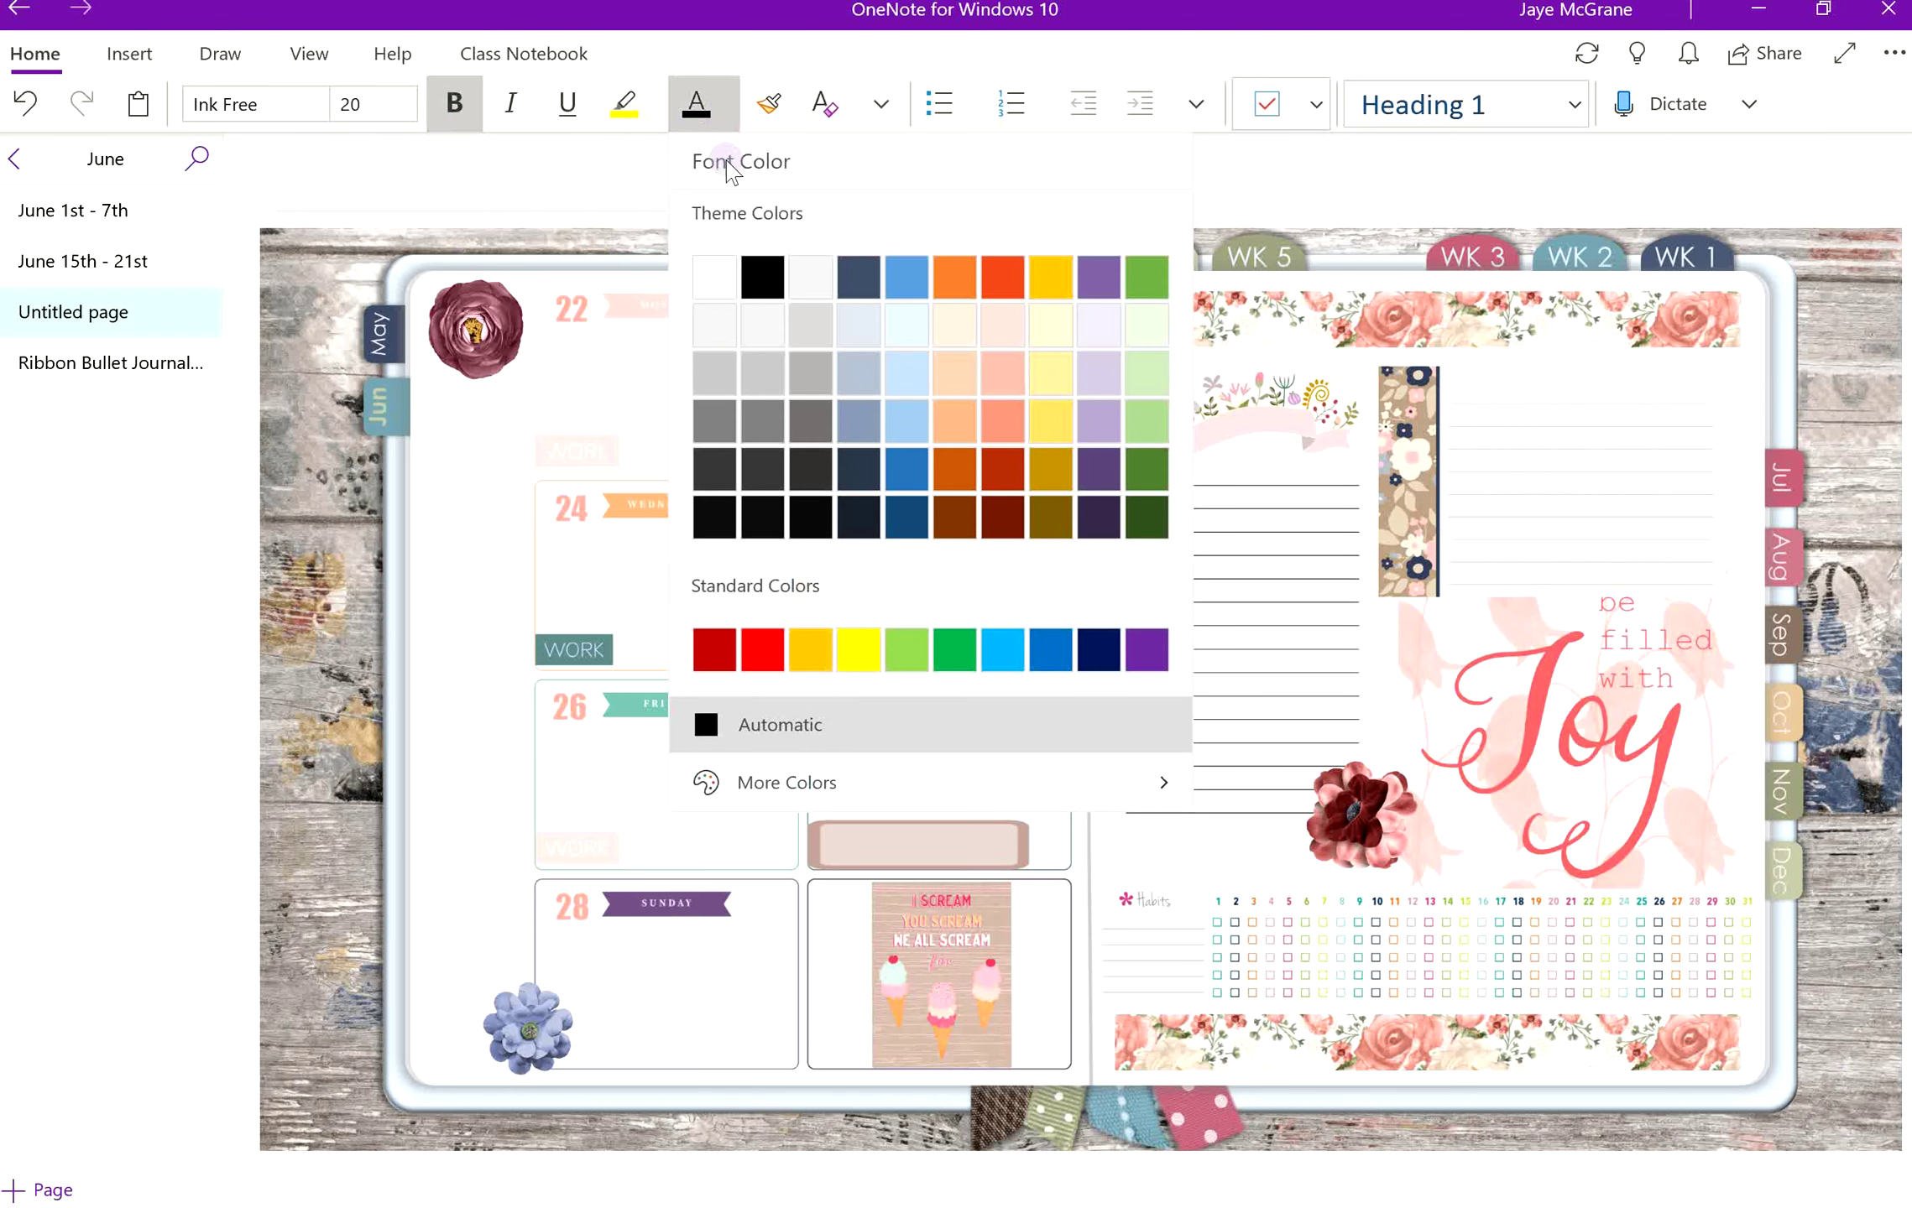
{"action": "left_click", "coordinate": [906, 468]}
{"action": "type", "text": "June 21st - 28th"}
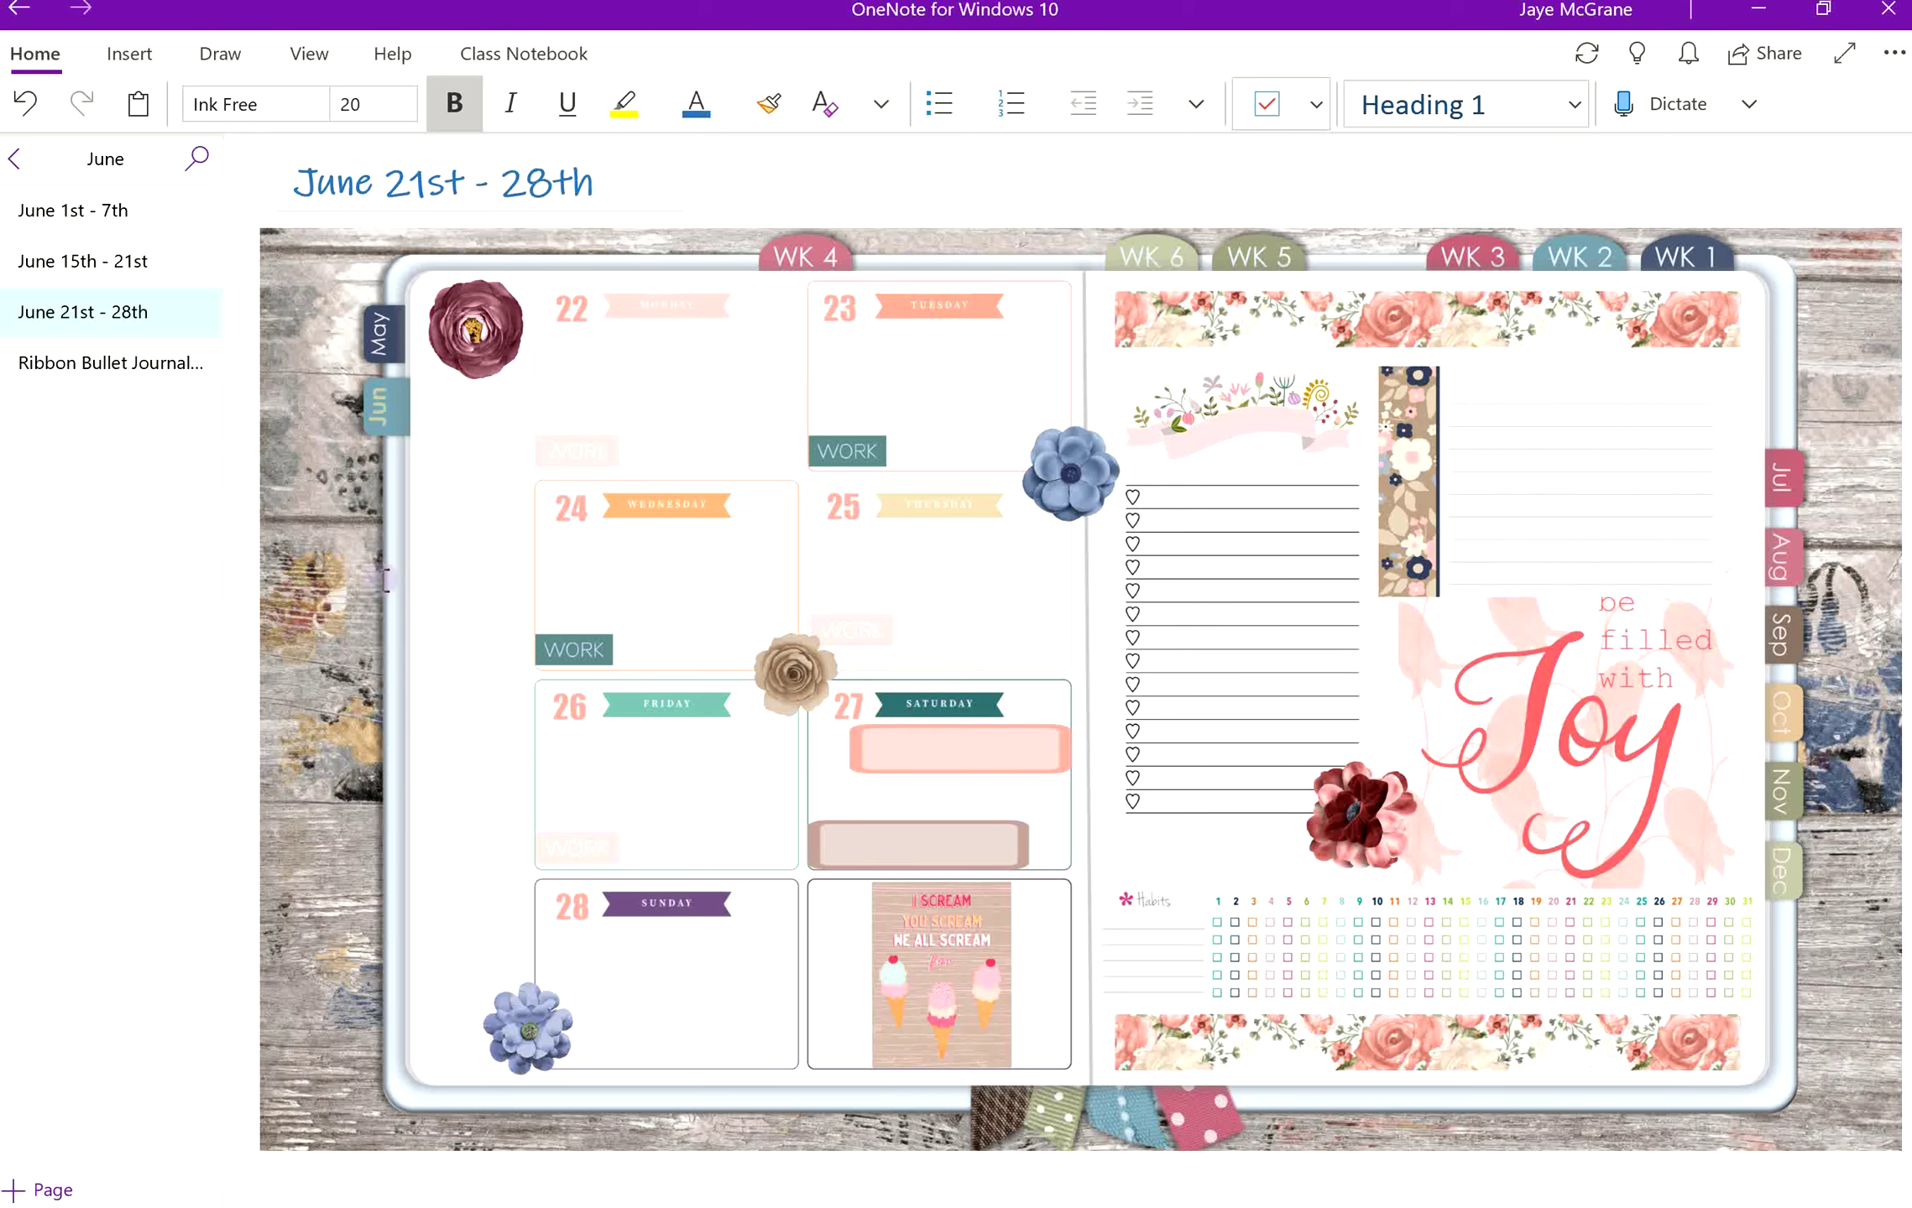
Step: Set the journal spread picture as the page background
{"action": "right_click", "coordinate": [386, 579]}
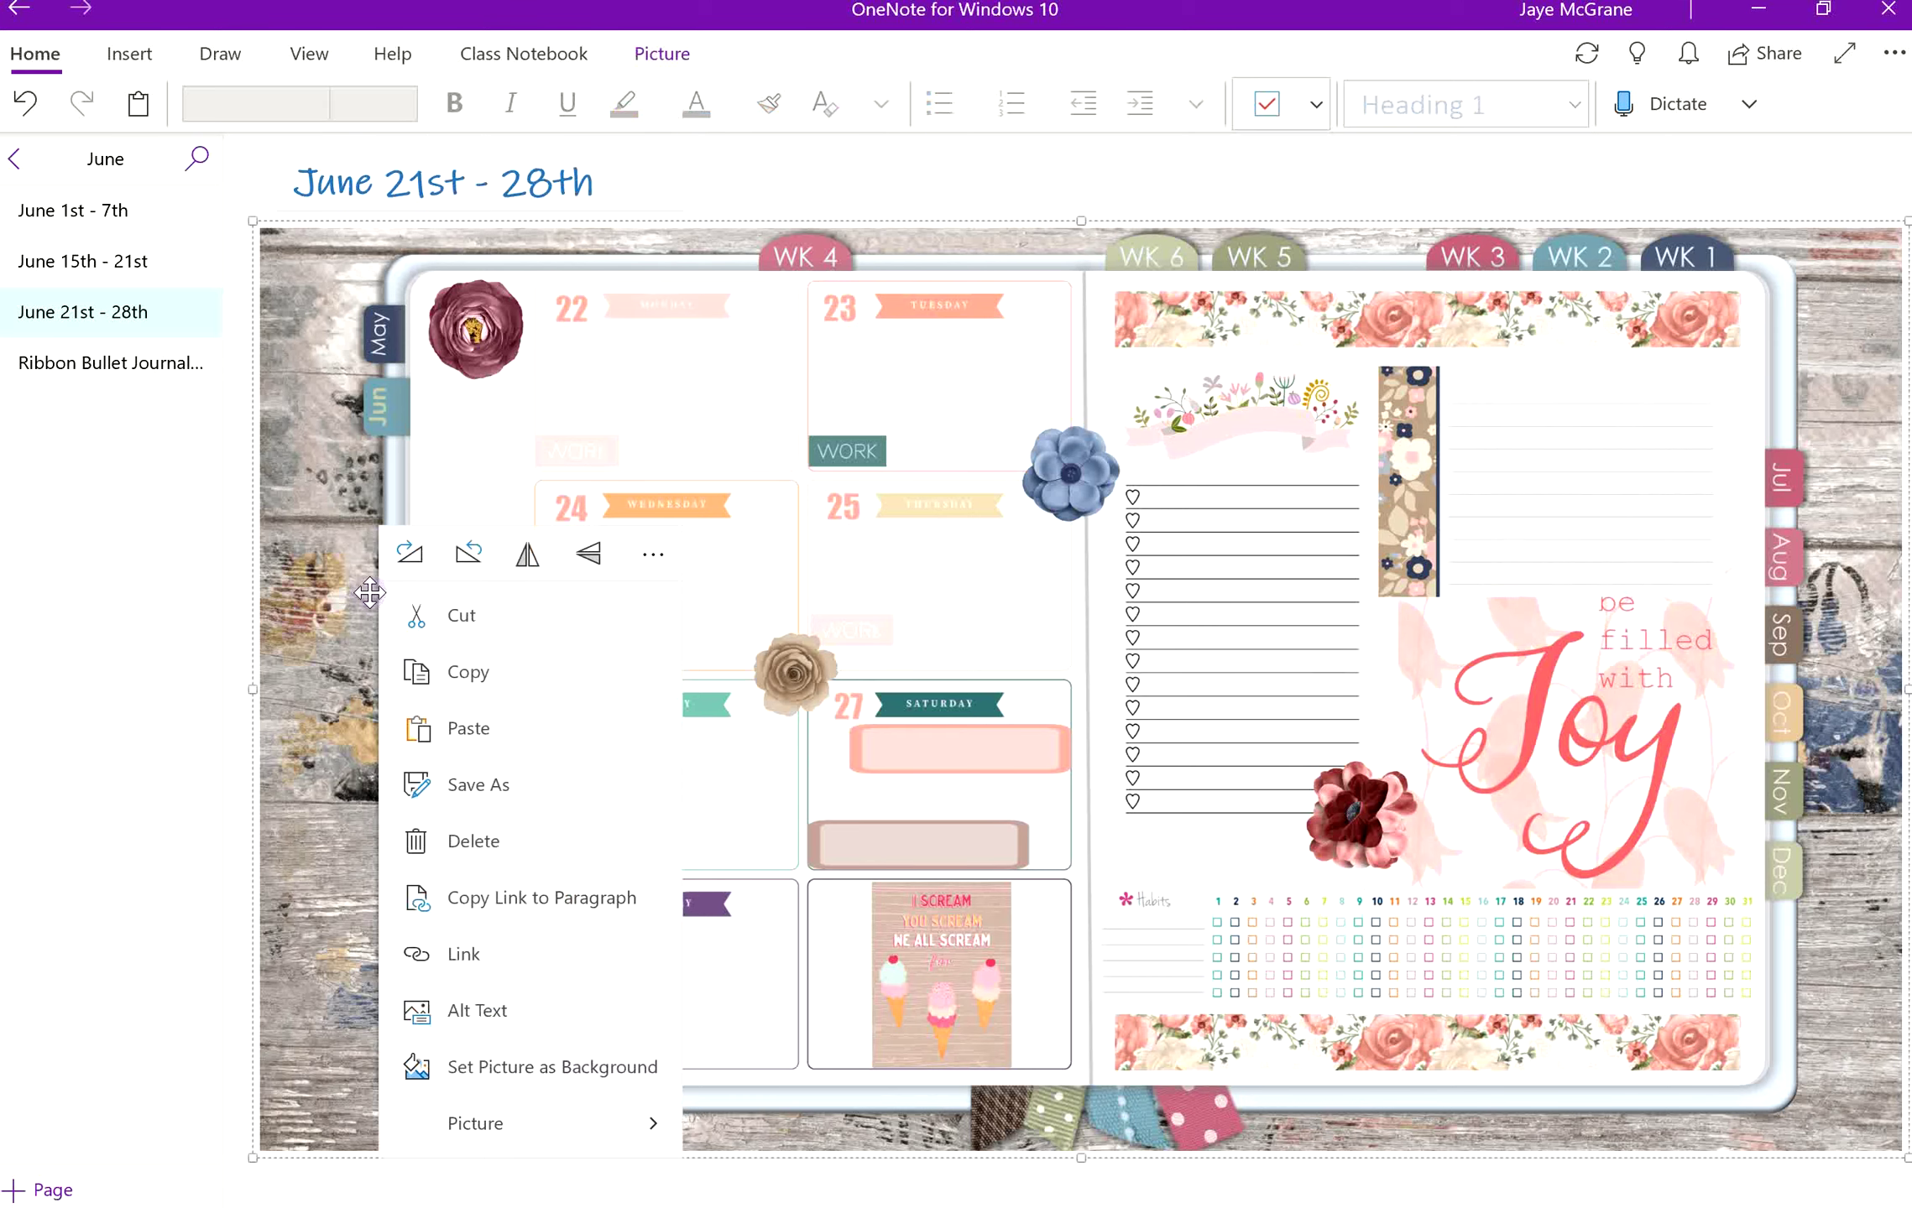
{"action": "left_click", "coordinate": [499, 1064]}
{"action": "left_click", "coordinate": [308, 52]}
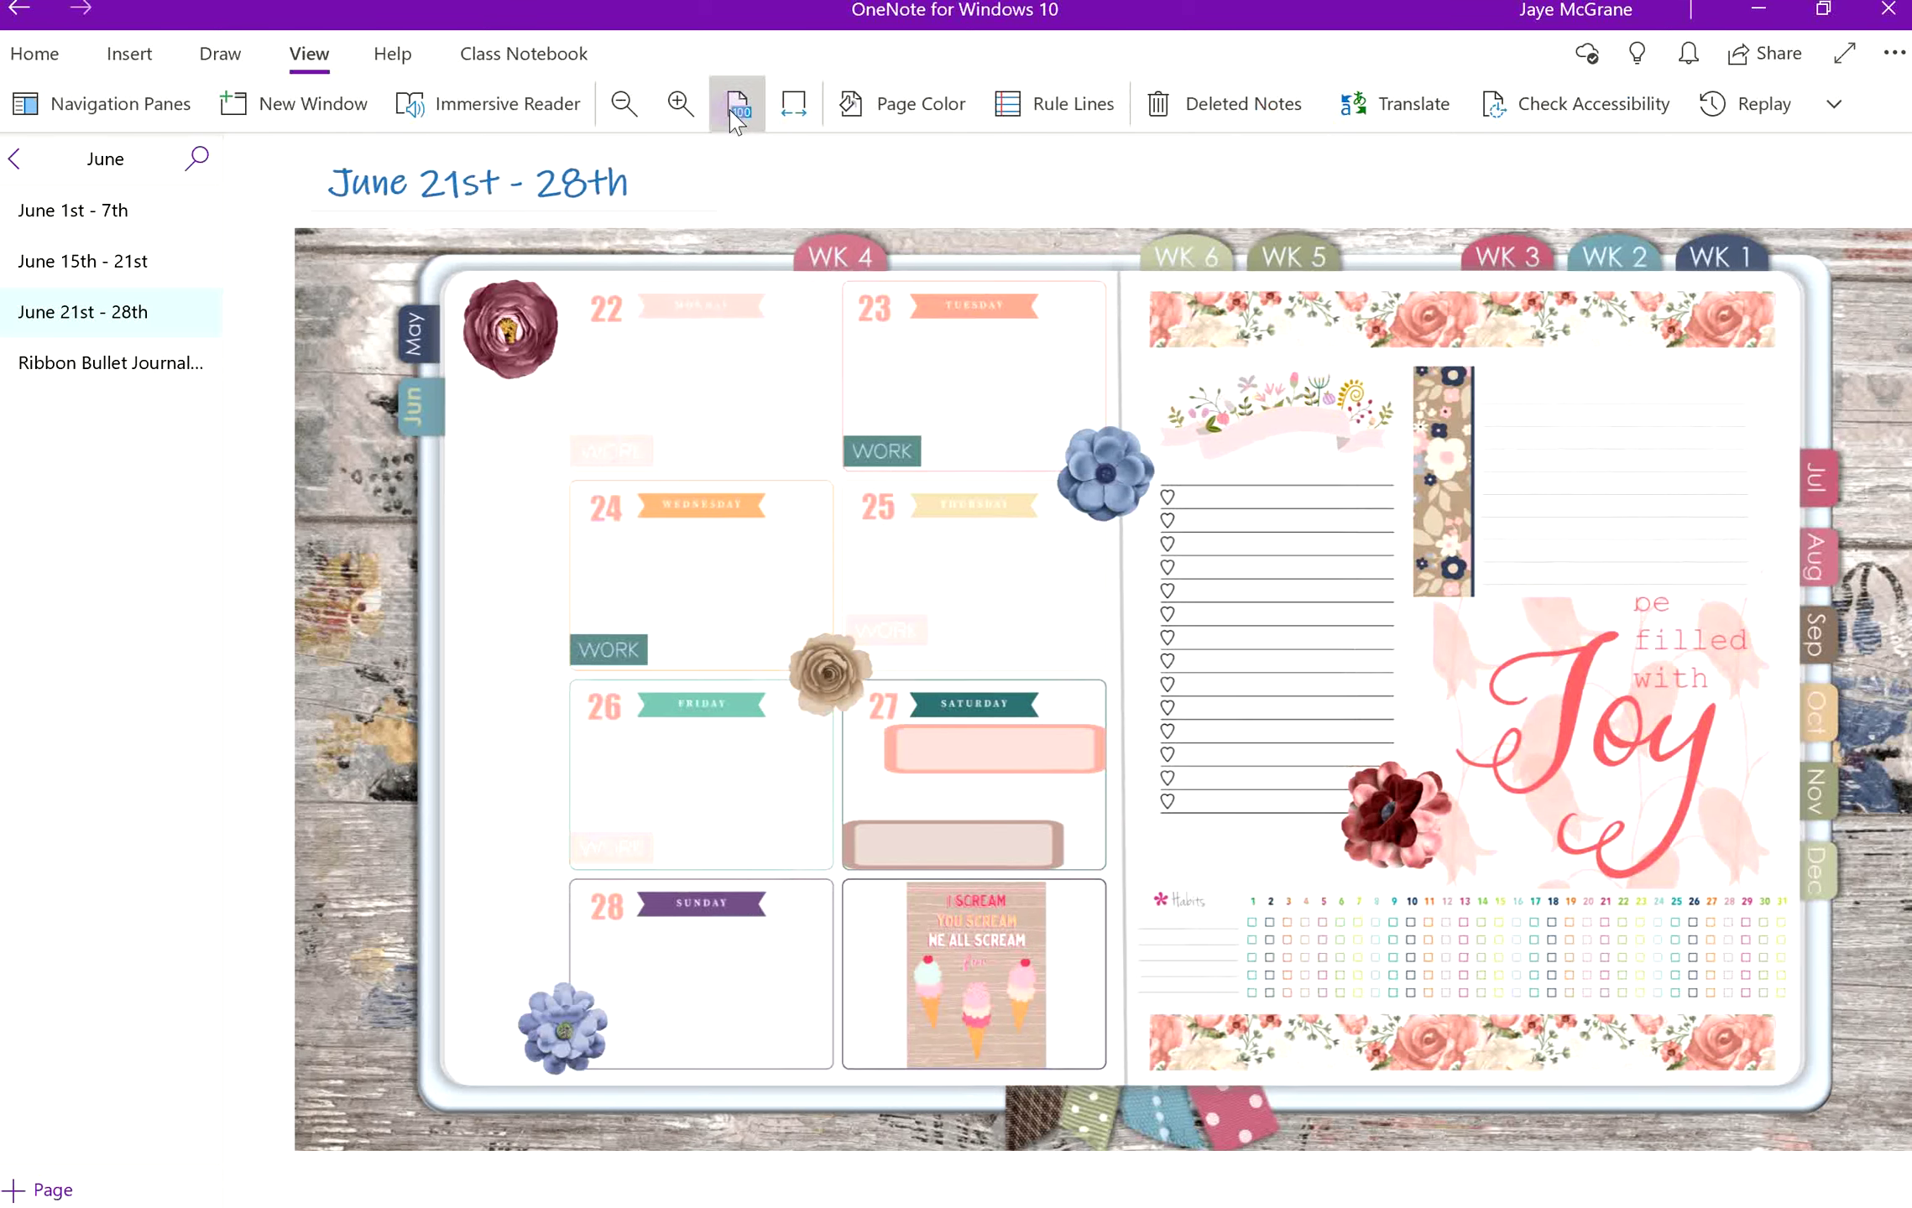